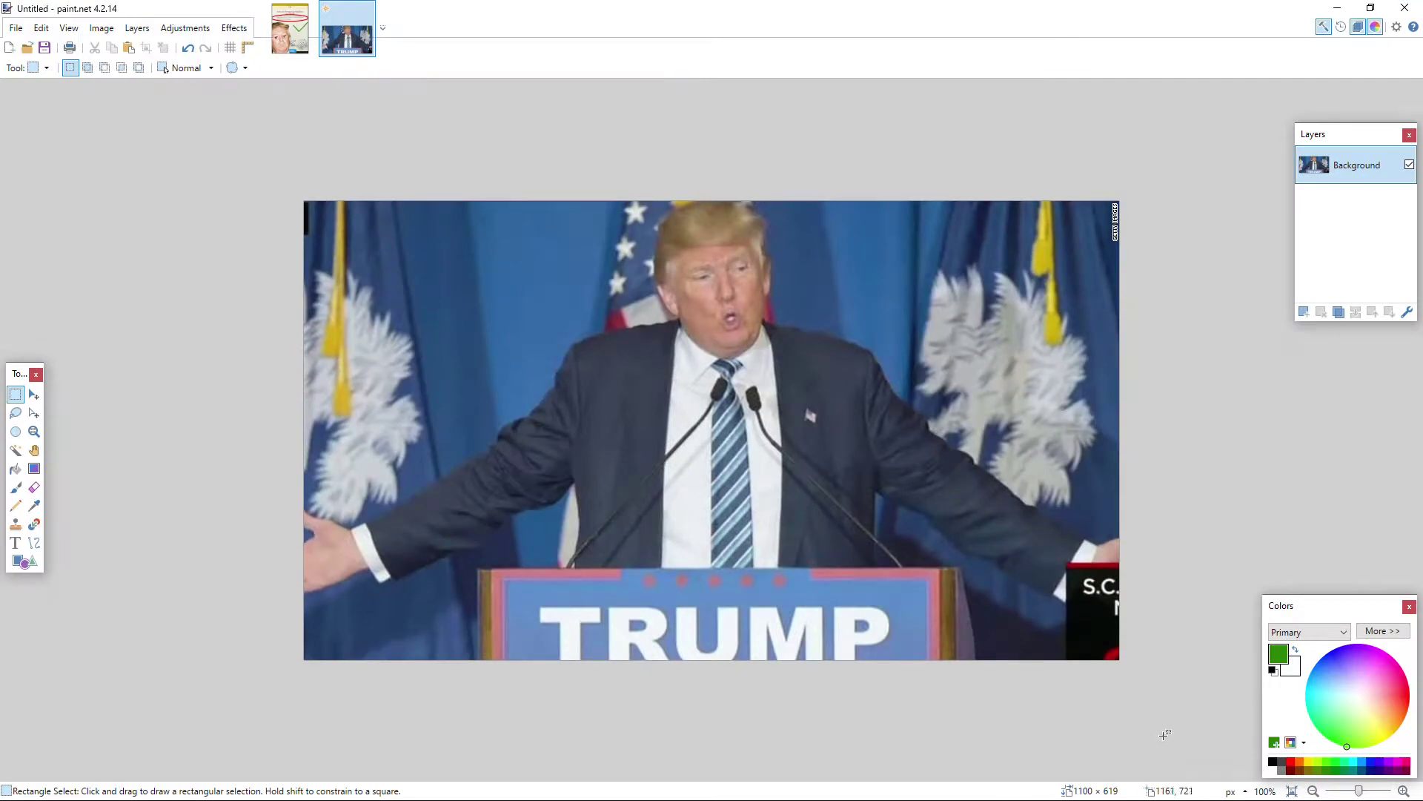
key("ctrl+v")
left_click_drag(620, 534, 652, 428)
key("ctrl+z")
key("ctrl+z")
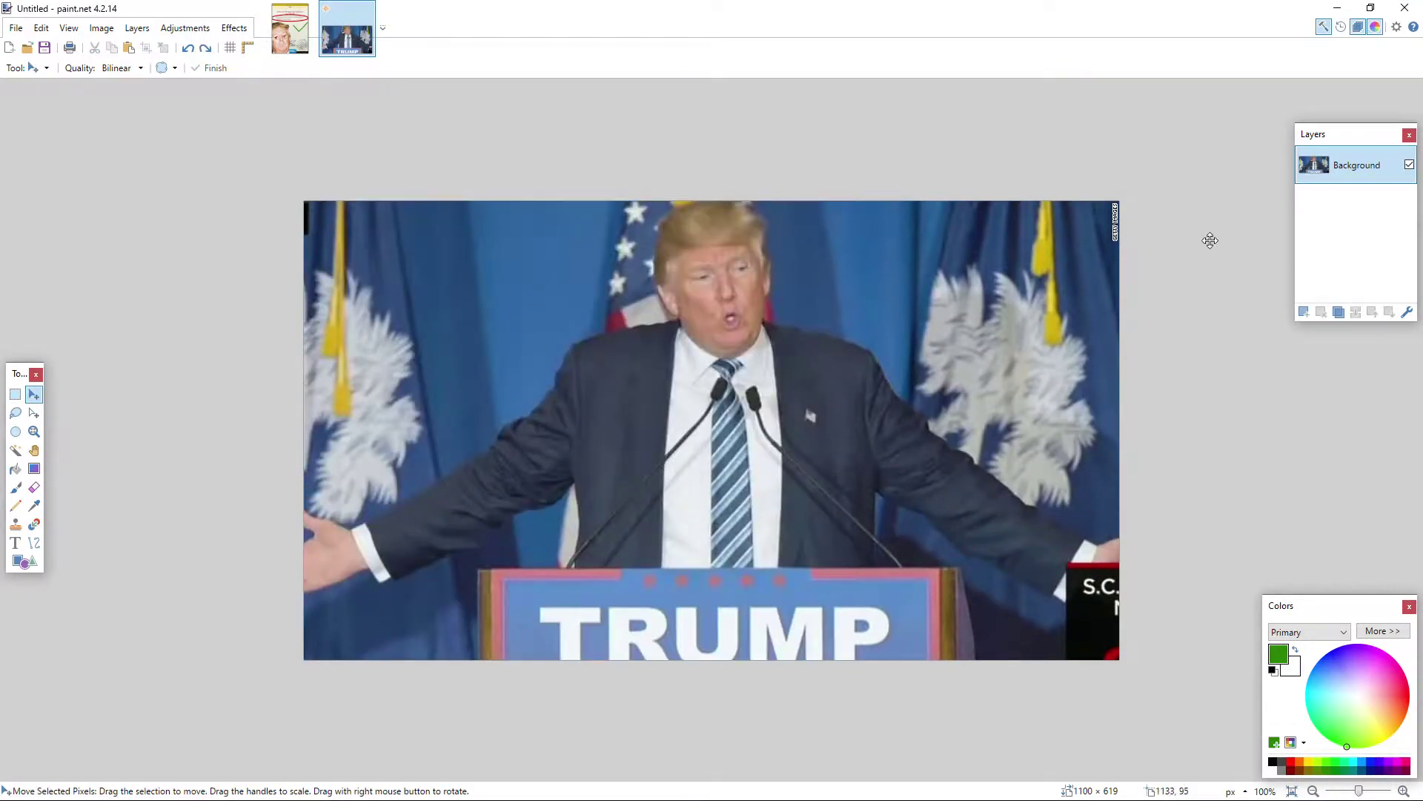
Step: Switch to Google Chrome and copy the Shutterstock image of an outstretched arm holding a pistol from the "hand with gun" results
left_click(1337, 7)
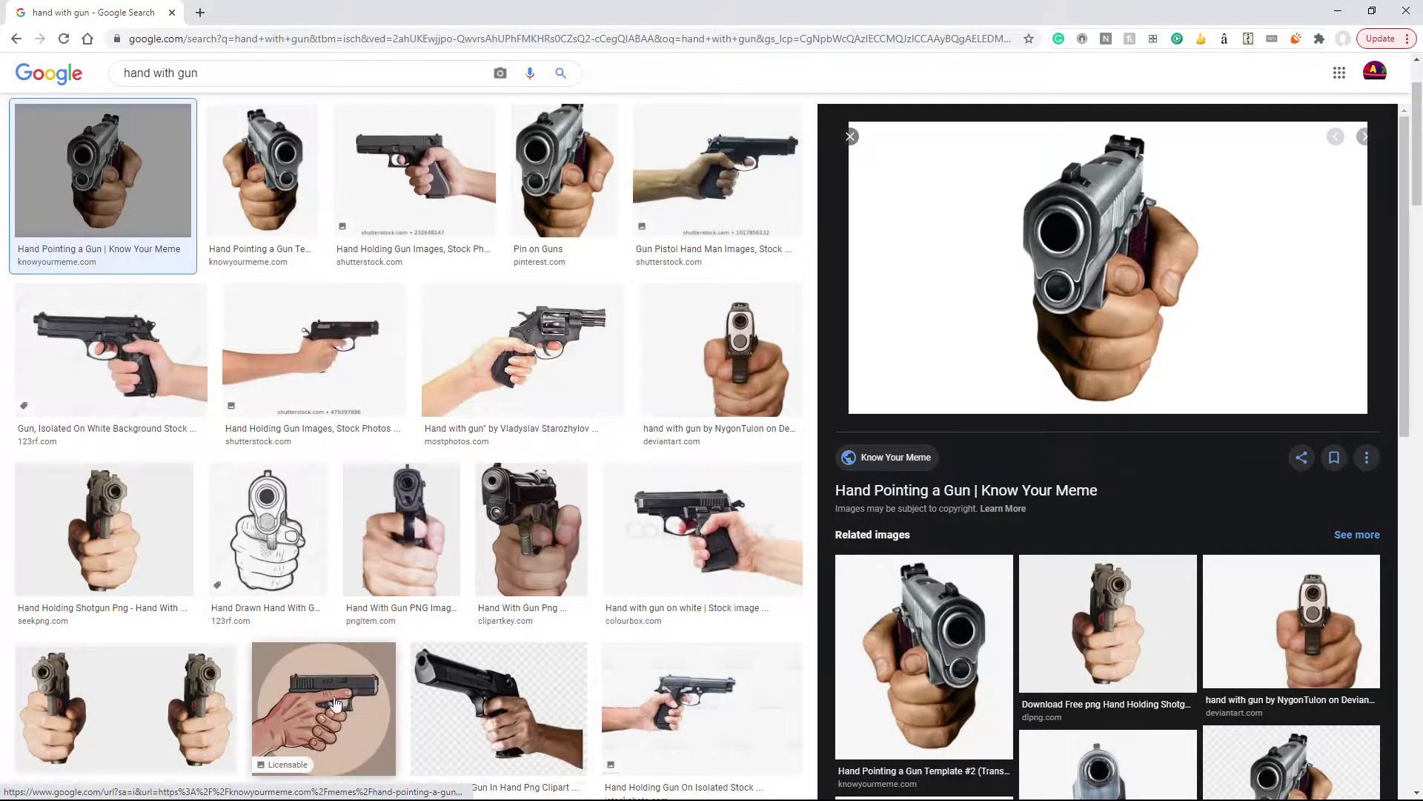
left_click(712, 568)
left_click(523, 348)
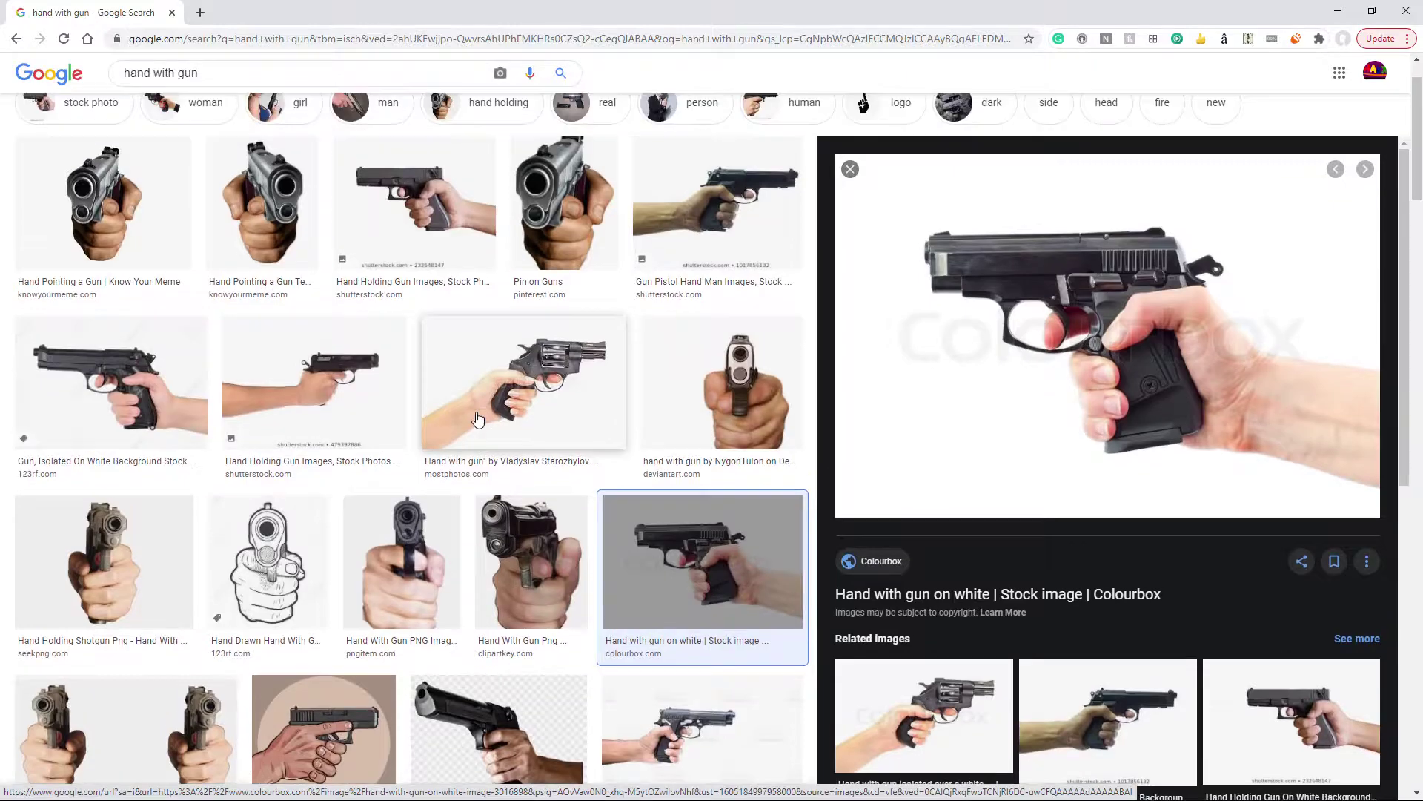
left_click(299, 382)
right_click(1191, 233)
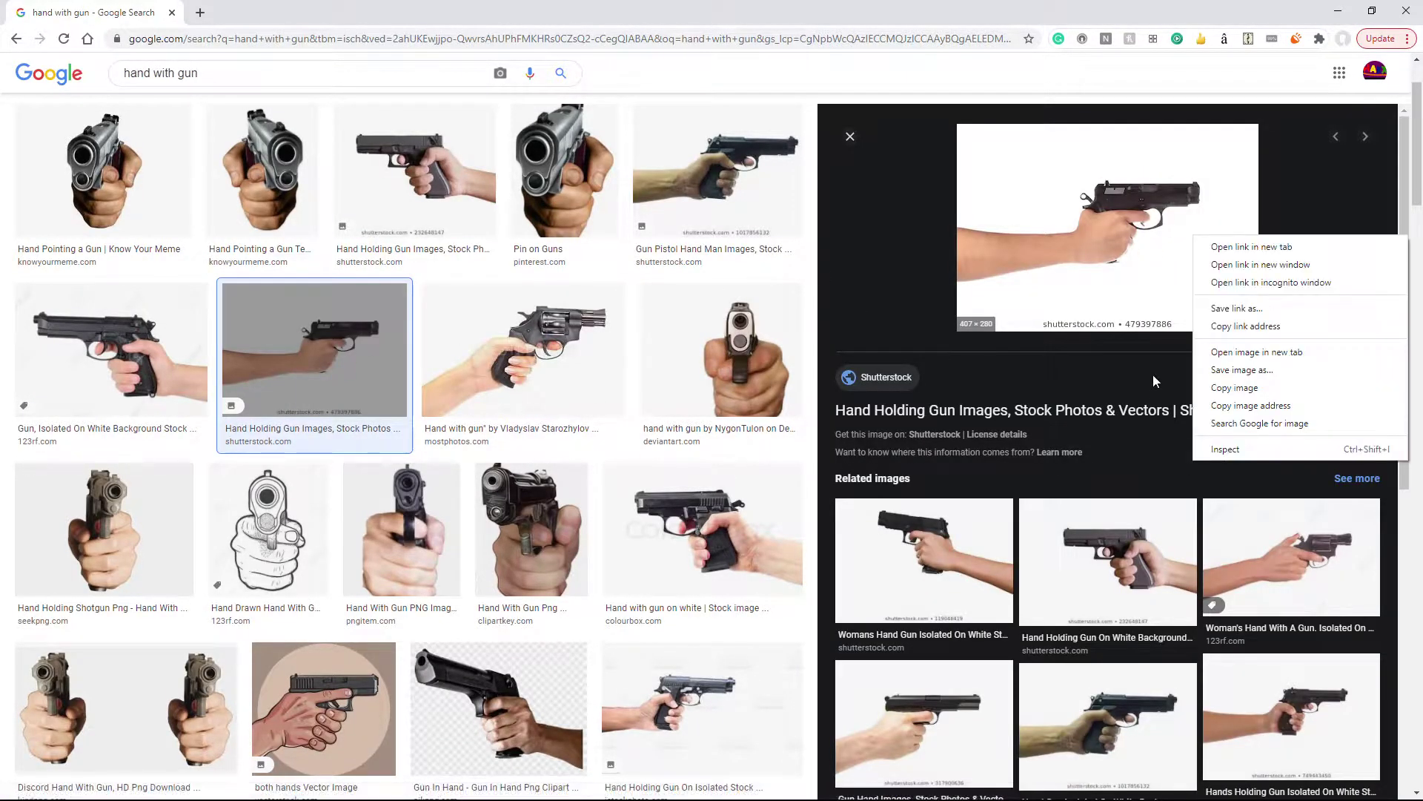
left_click(1223, 385)
Step: Switch back to paint.net and add a new layer above the Background layer
key("super")
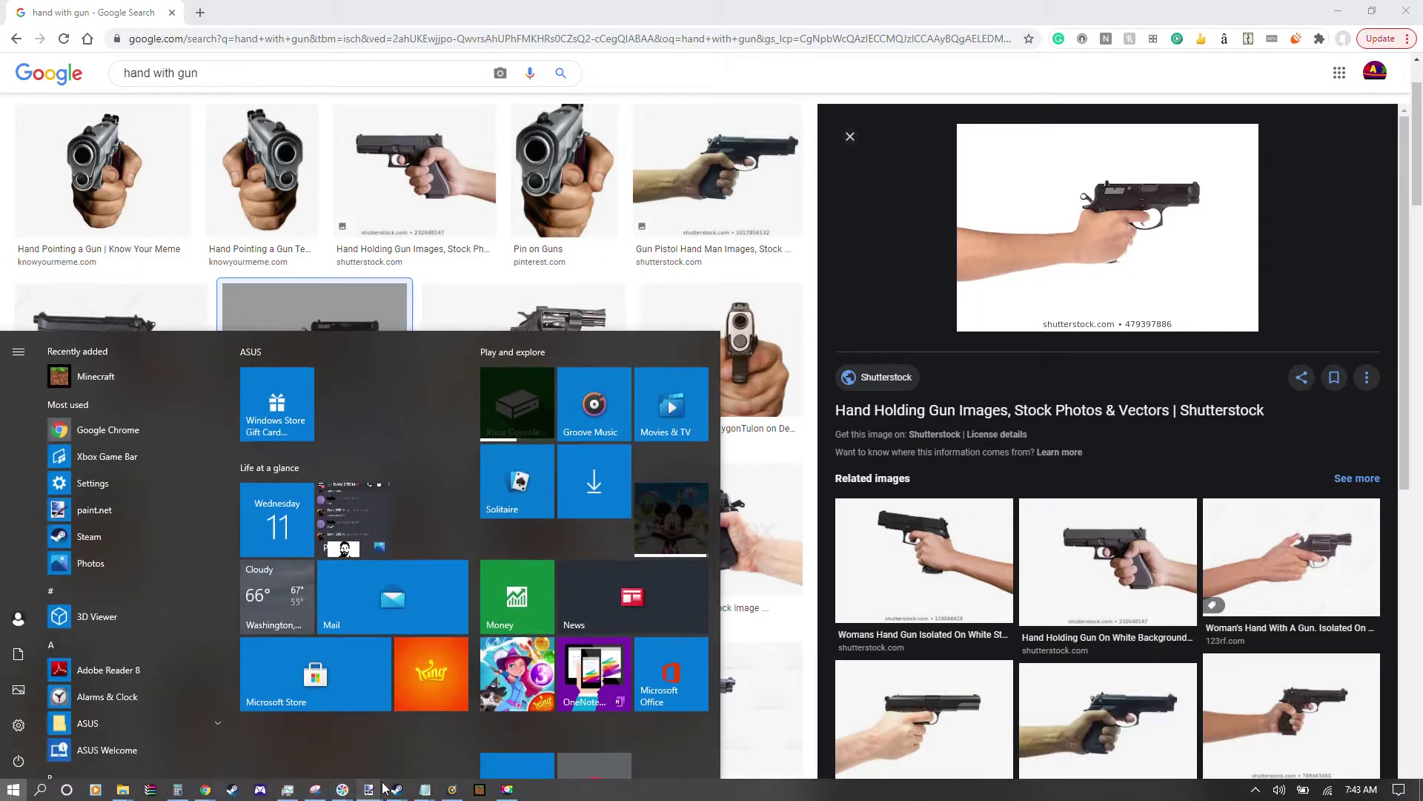
mouse_move(369, 789)
left_click(404, 734)
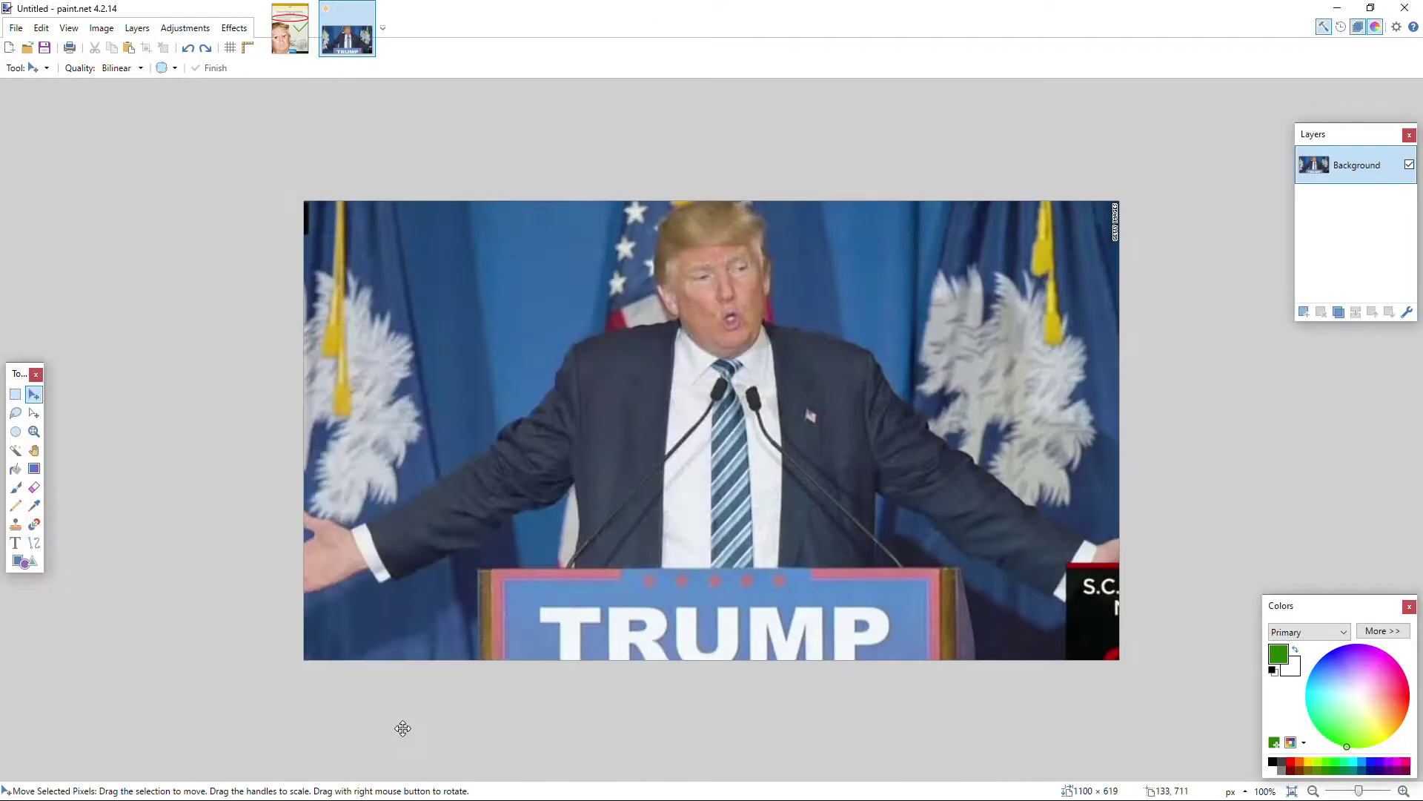
left_click(1303, 312)
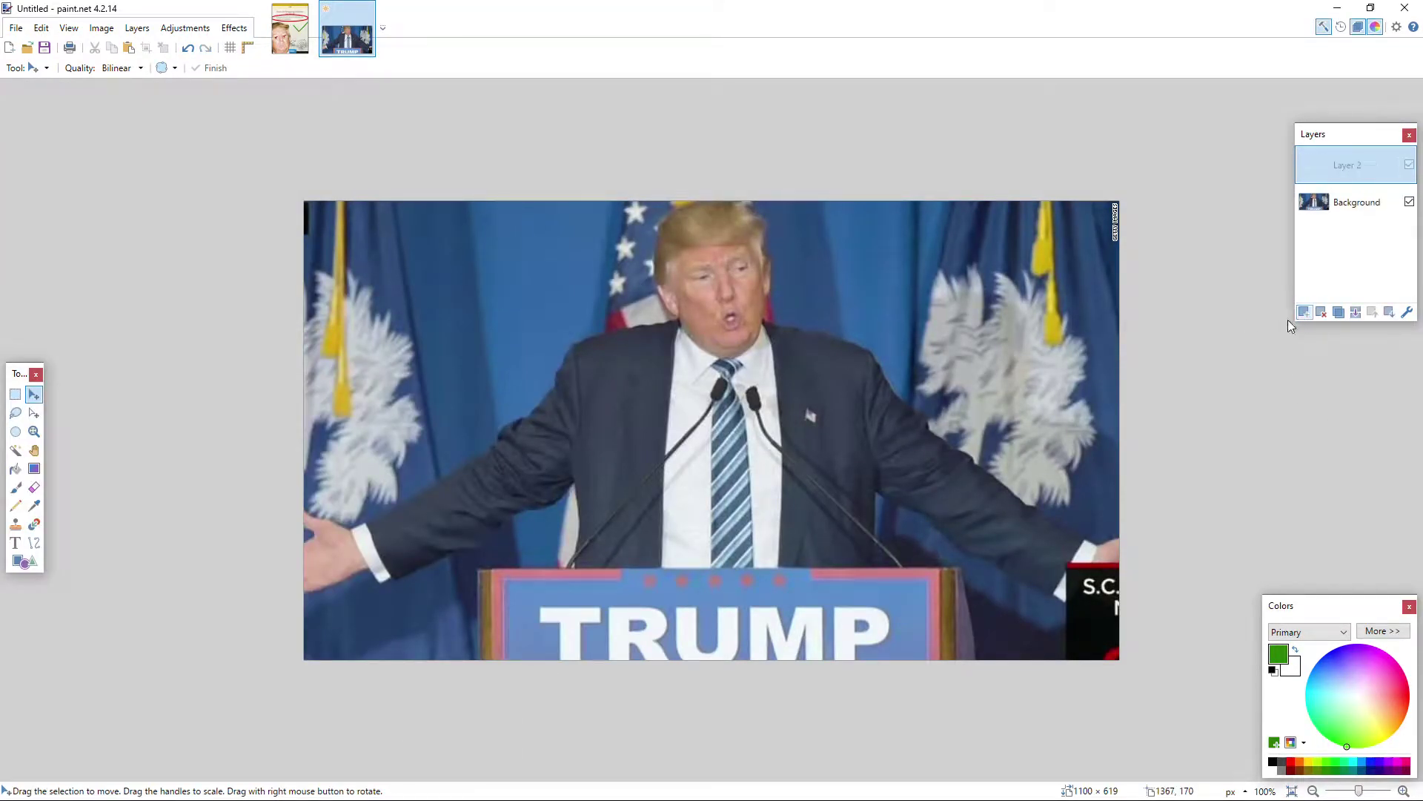
key("ctrl+v")
left_click_drag(647, 308, 277, 445)
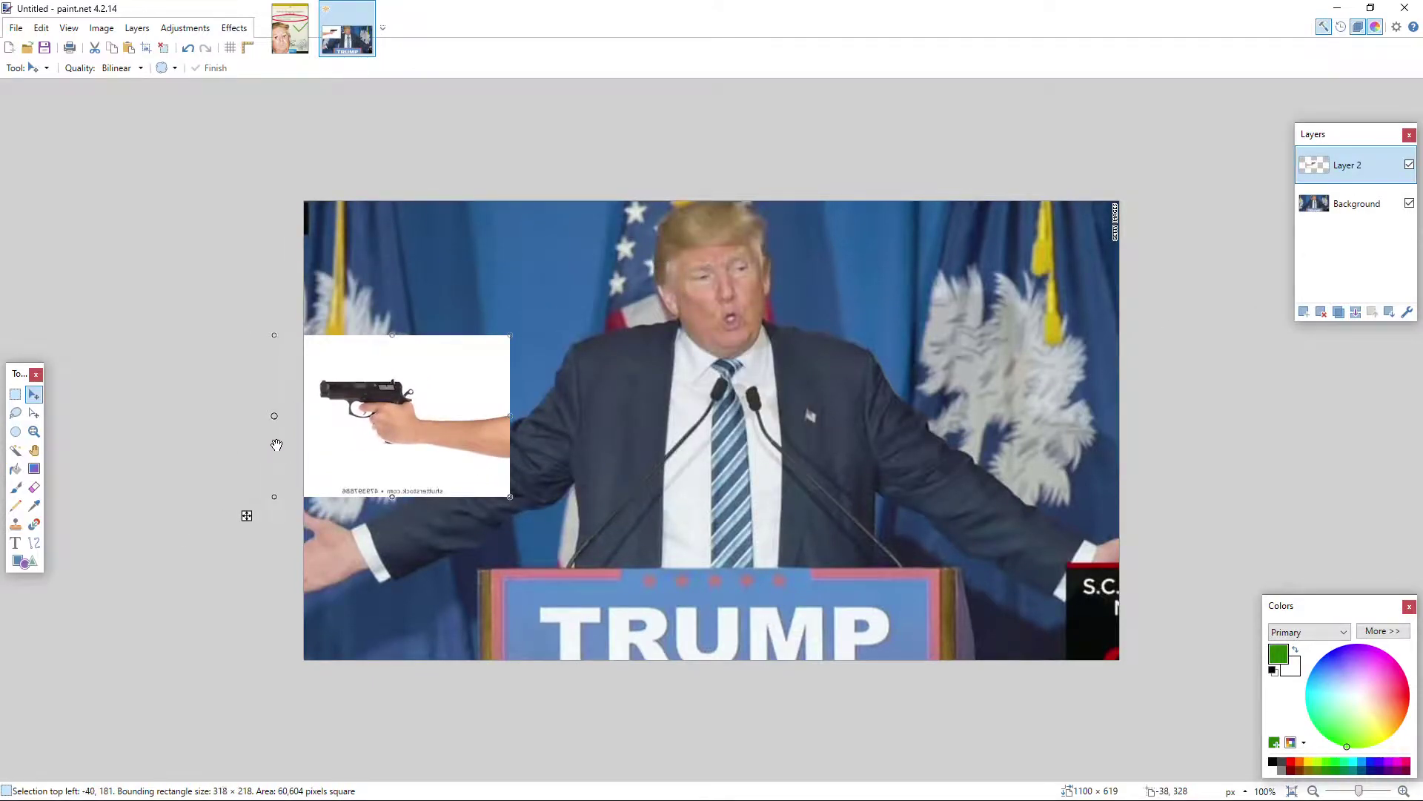
key("ctrl+z")
key("ctrl+z")
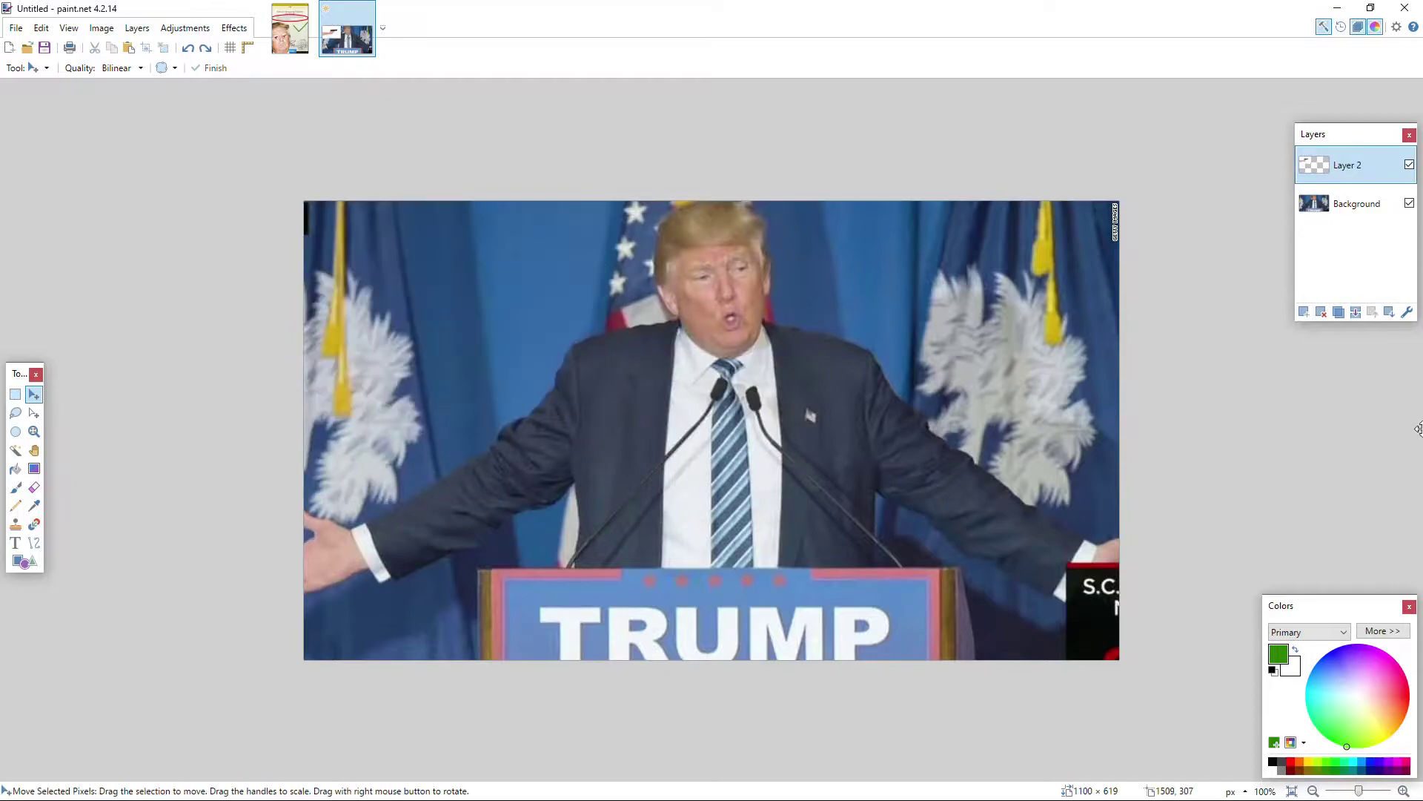
Step: Switch to Google Chrome and copy the Shutterstock image of a woman's hand with red nails holding a revolver
key("alt+Tab")
scroll(610, 529, "down", 2)
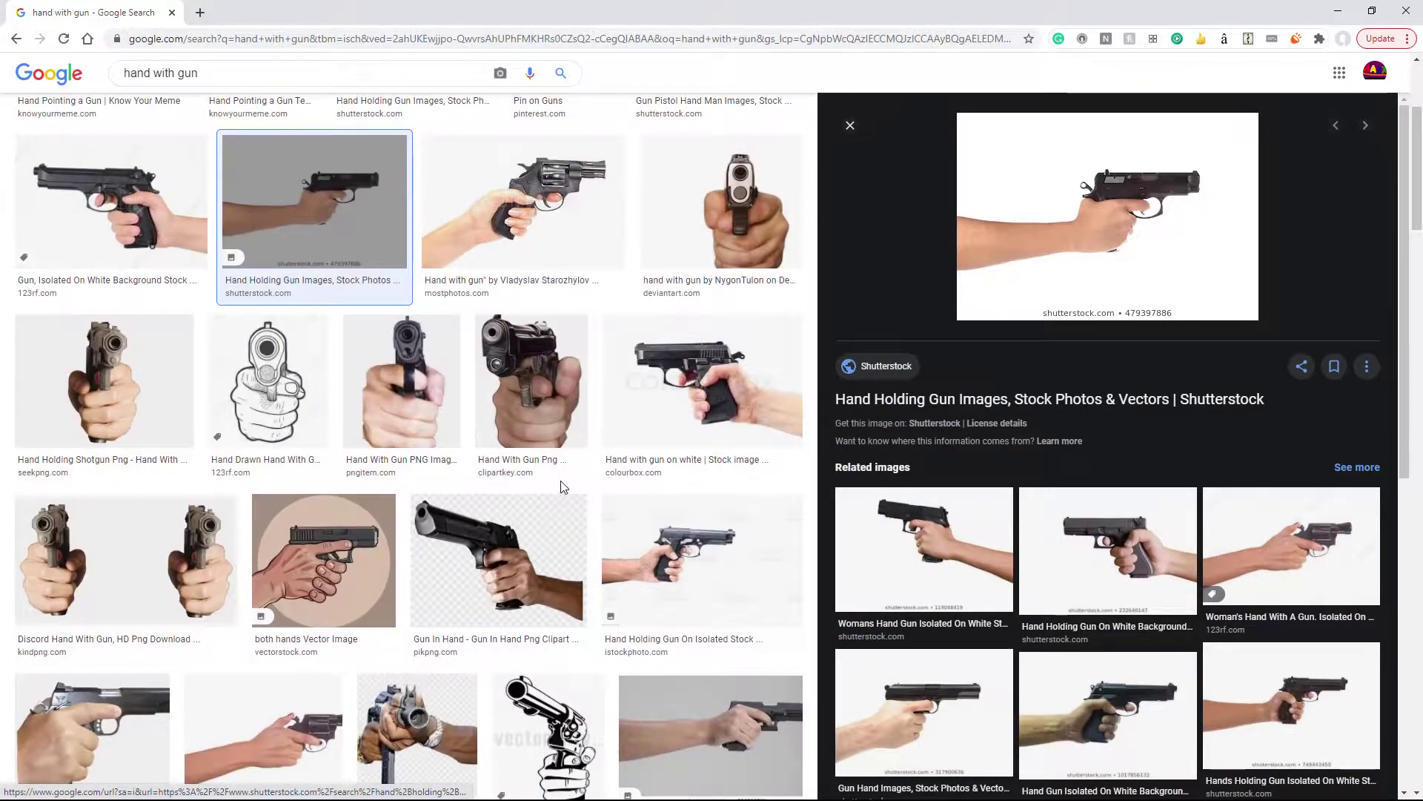
left_click(610, 529)
scroll(645, 563, "down", 4)
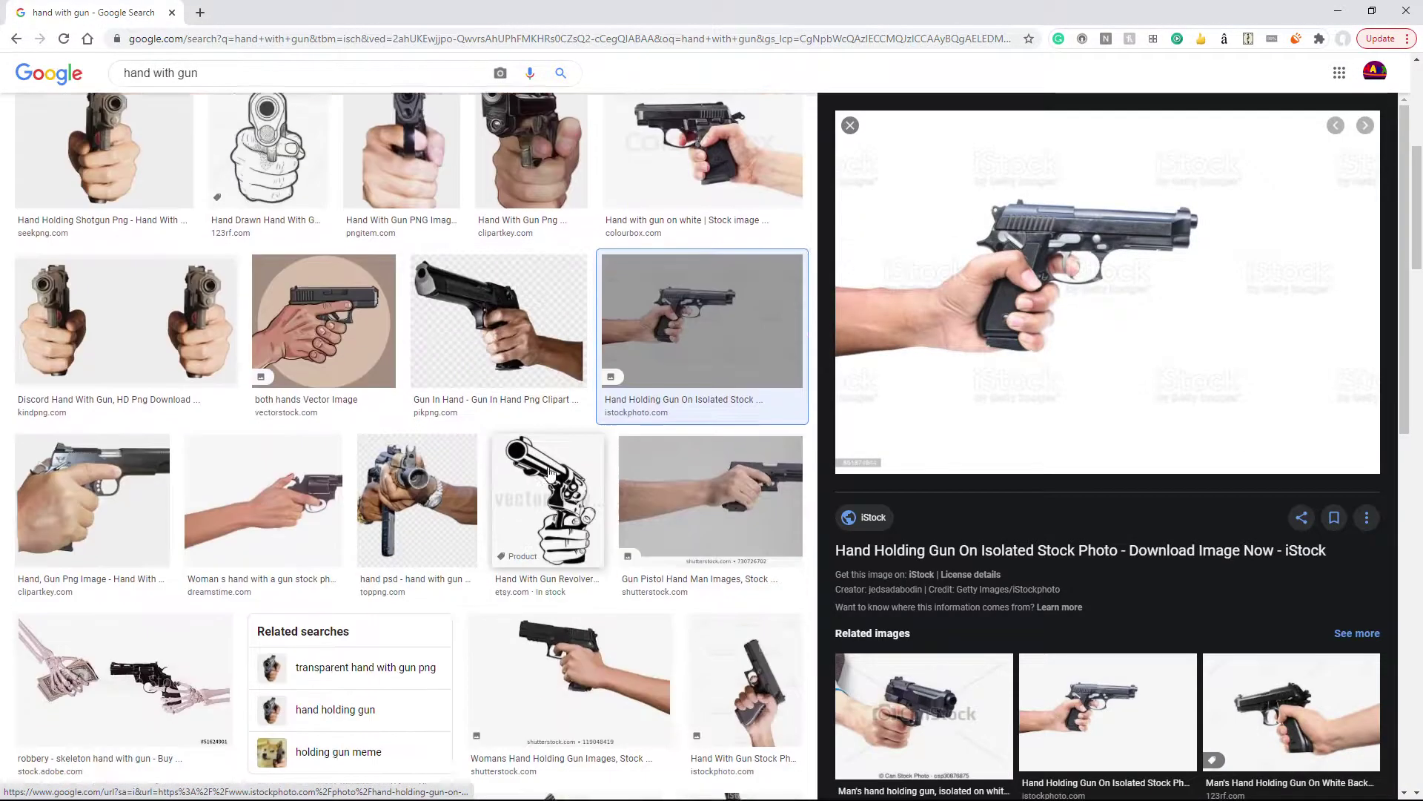
left_click(261, 447)
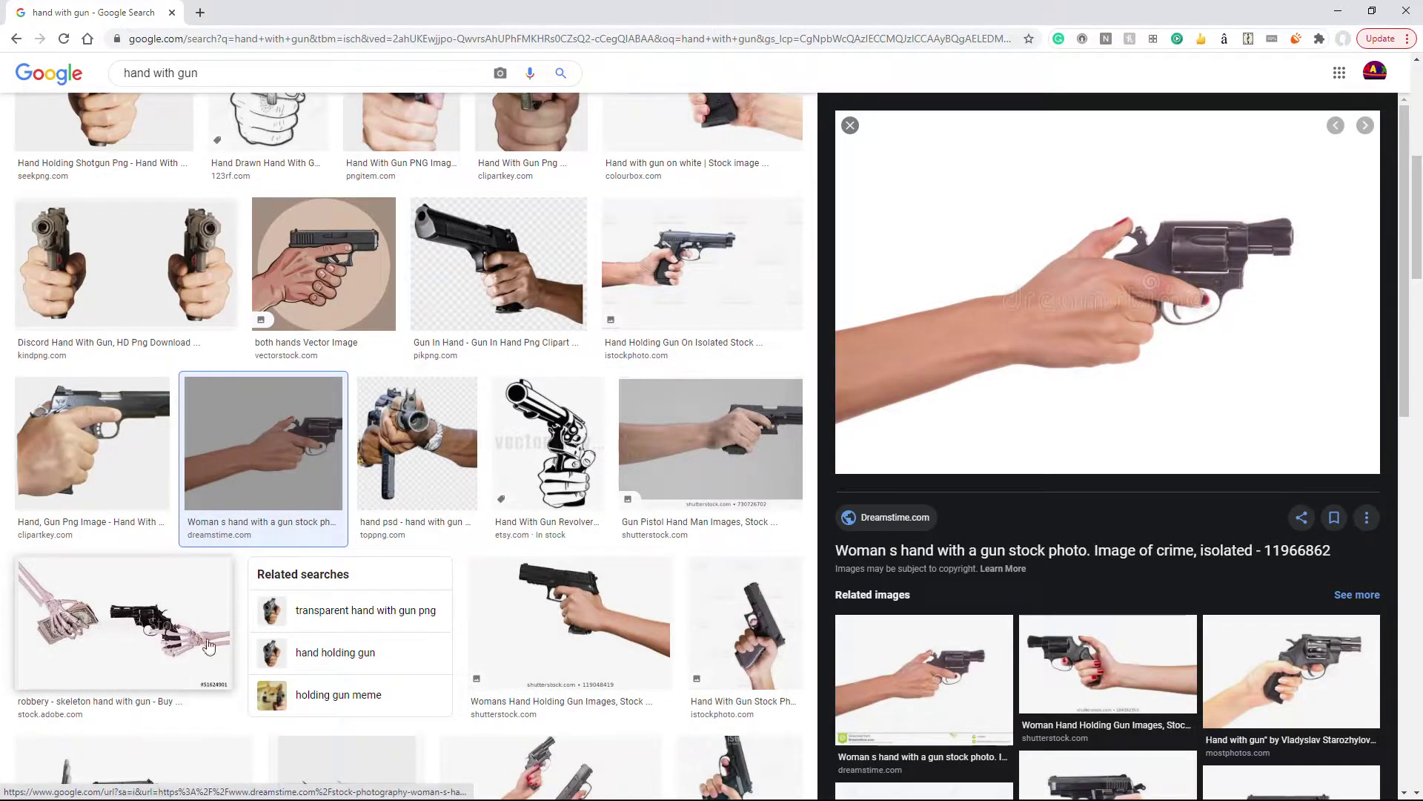
scroll(208, 647, "down", 6)
left_click(364, 771)
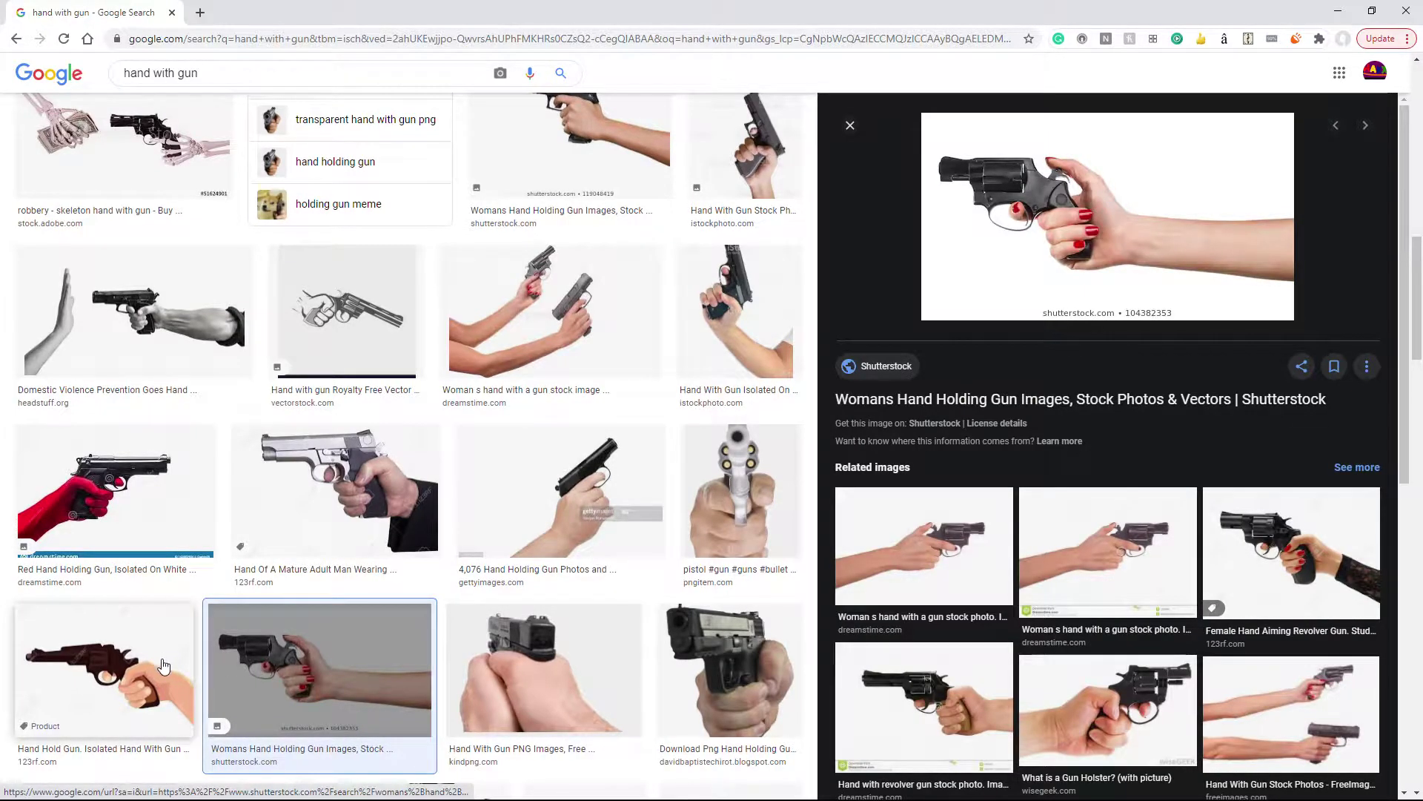
right_click(999, 271)
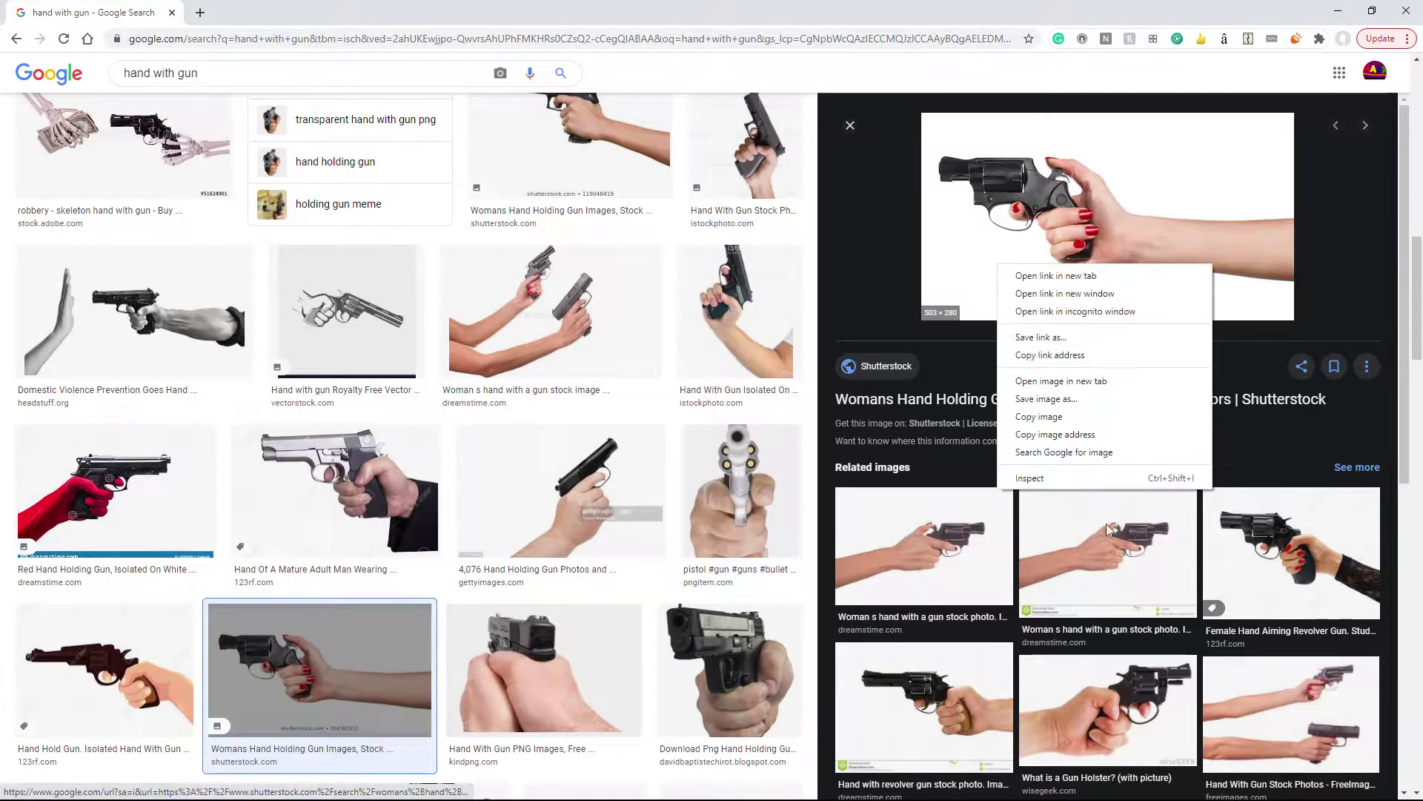
left_click(1020, 413)
Step: Switch to paint.net, paste the copied revolver image into Layer 2 and place it unrotated over the podium
key("super")
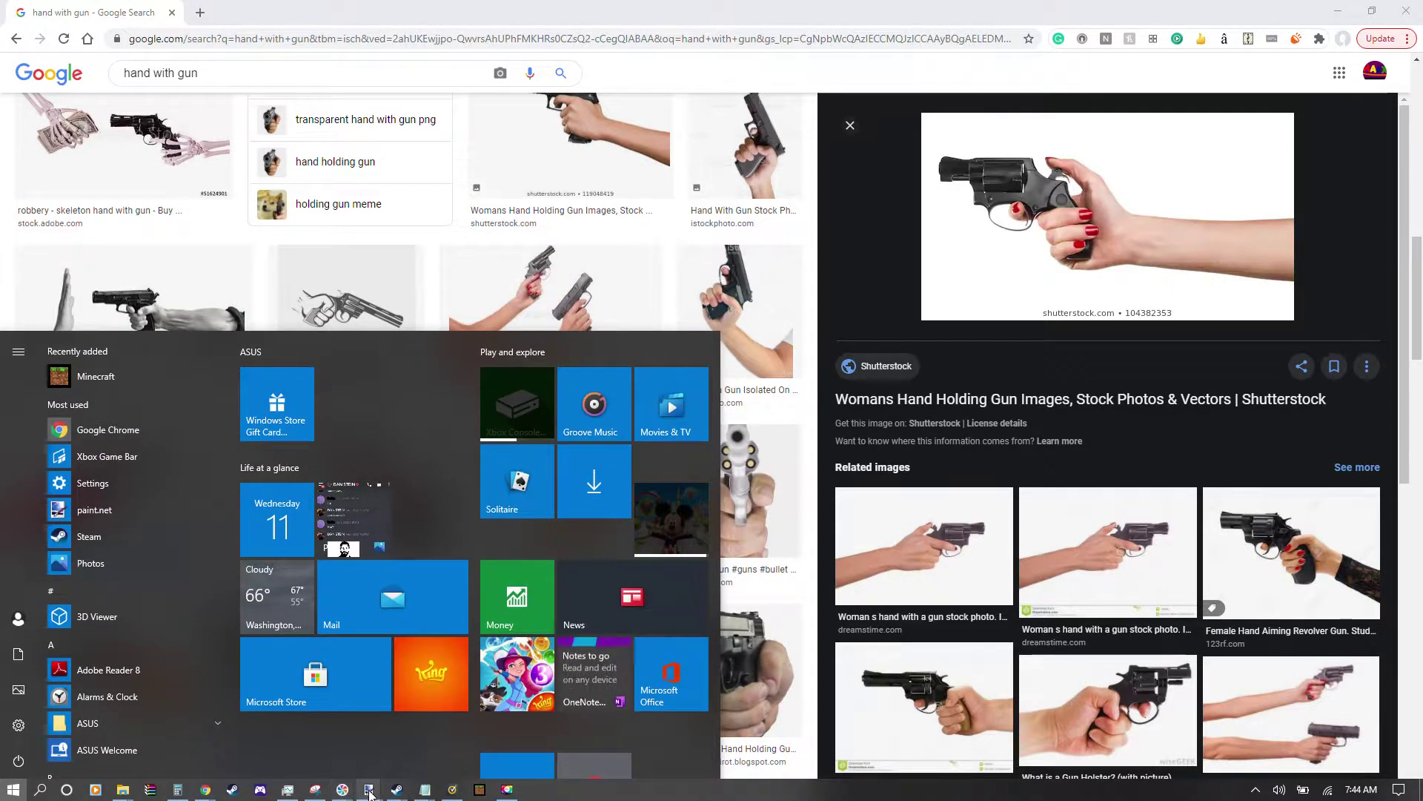
left_click(368, 790)
key("ctrl+v")
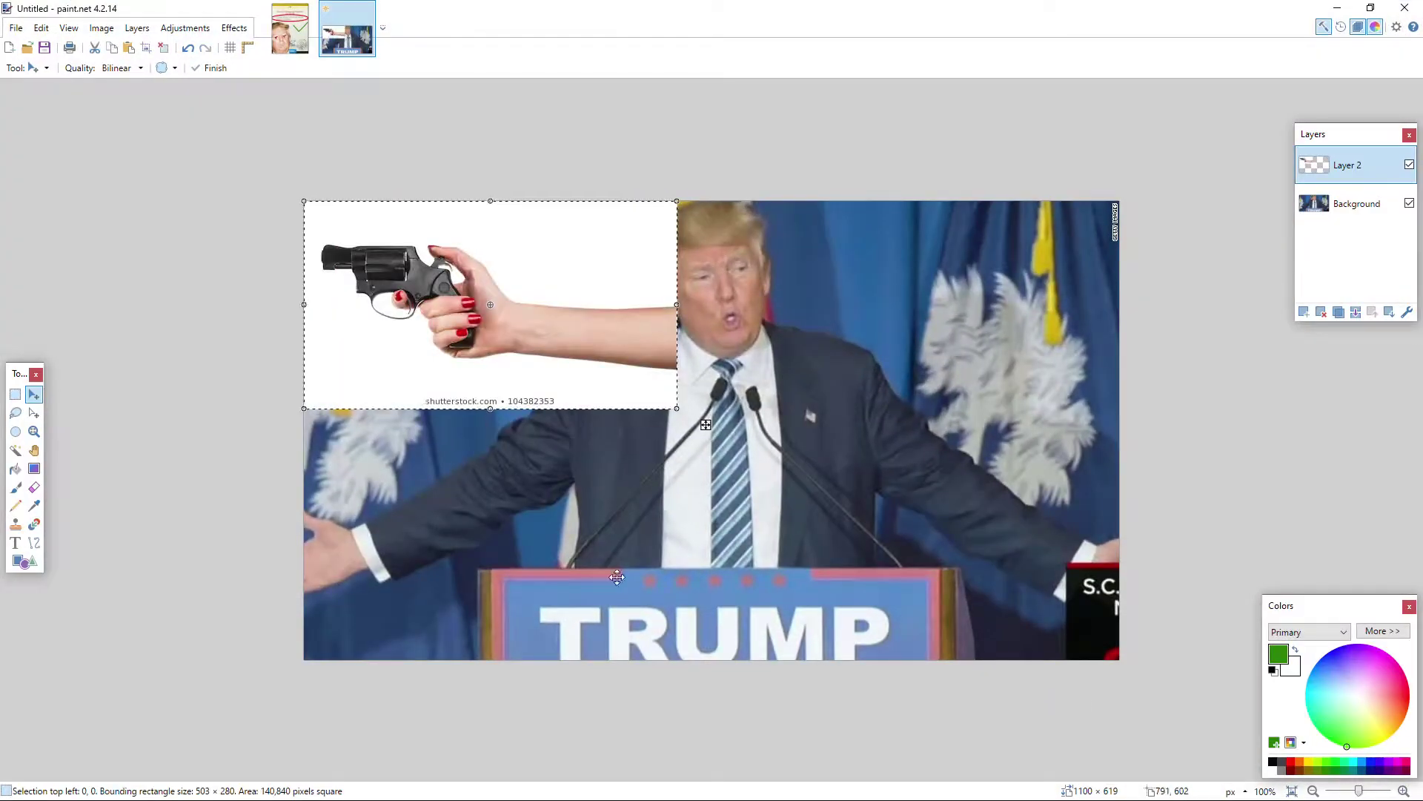
left_click_drag(689, 415, 883, 531)
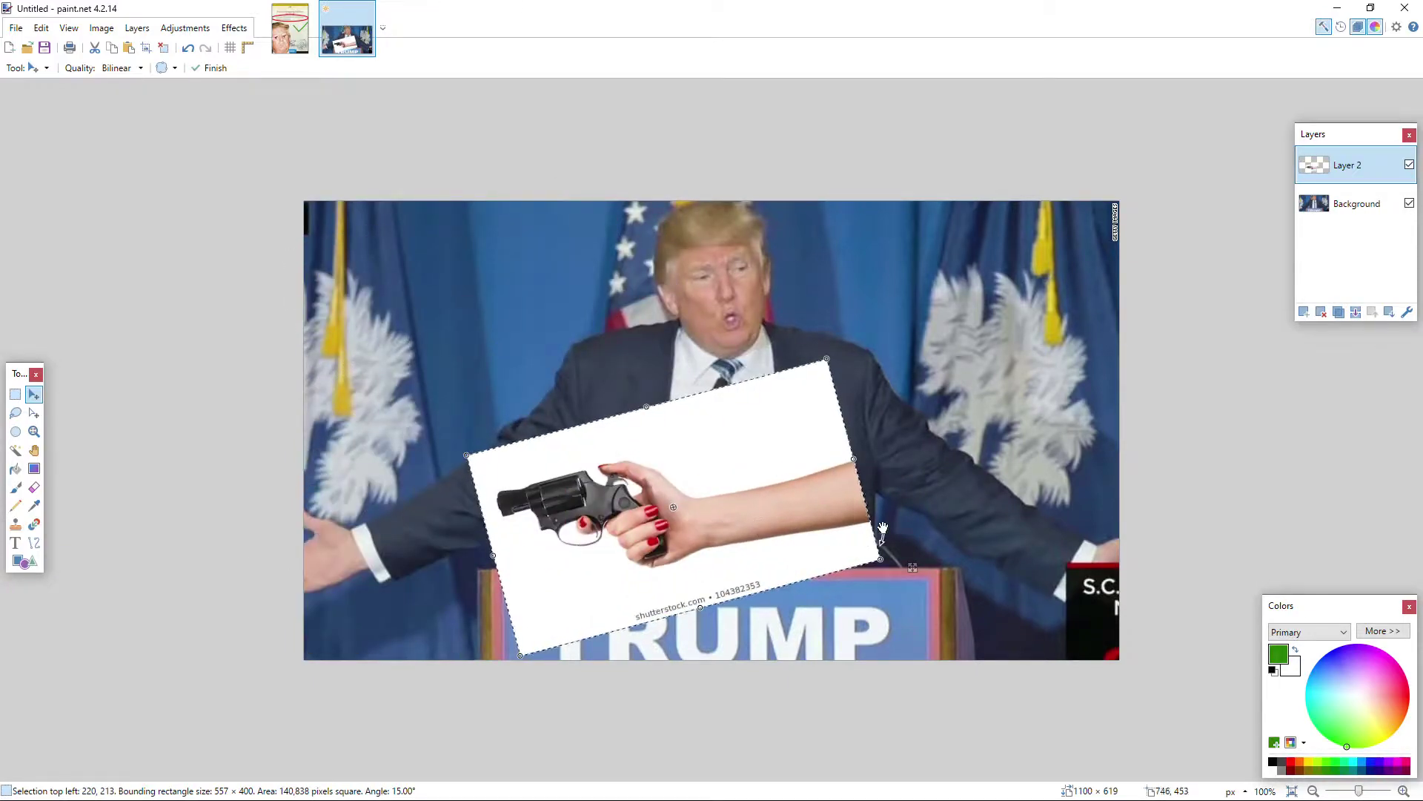
left_click_drag(855, 459, 852, 459)
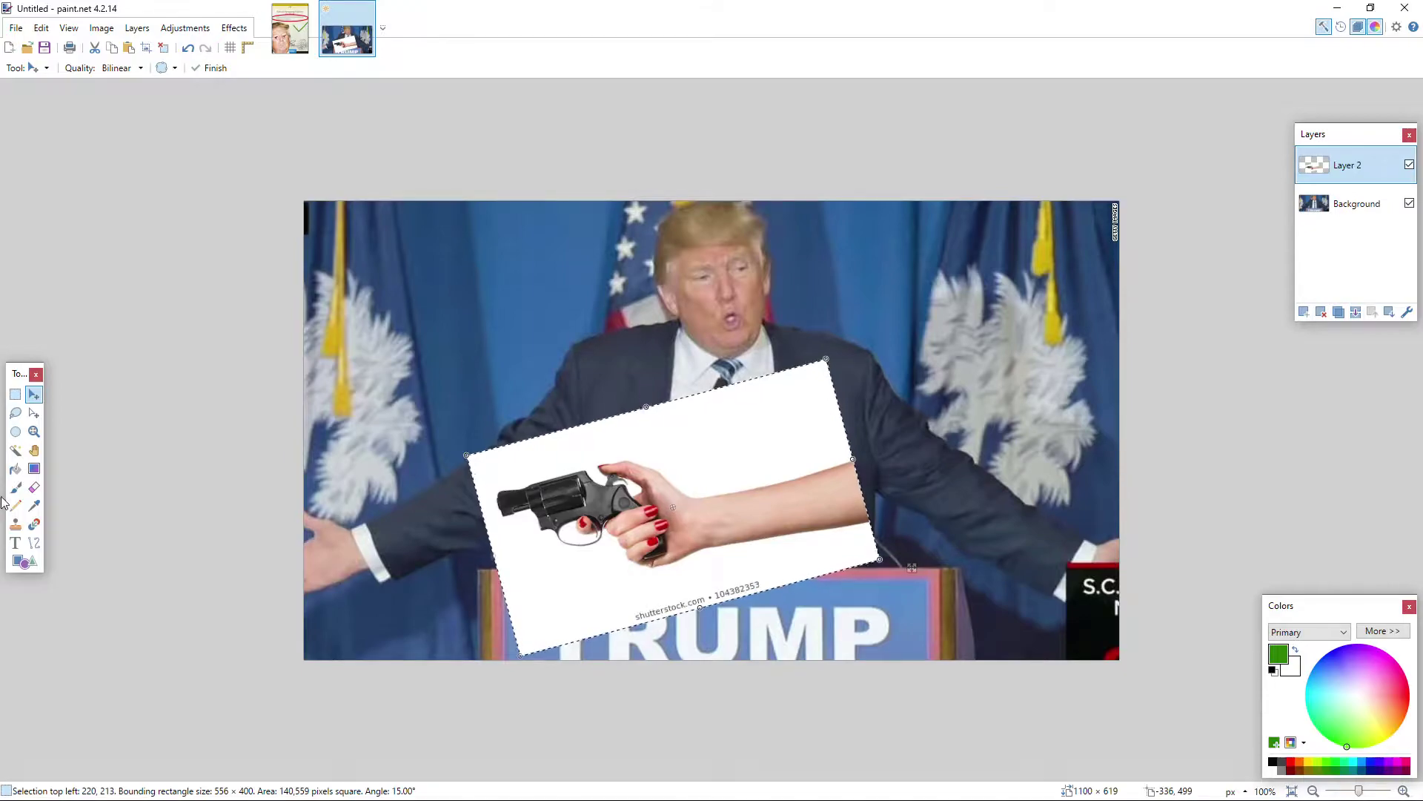
left_click_drag(906, 570, 905, 580)
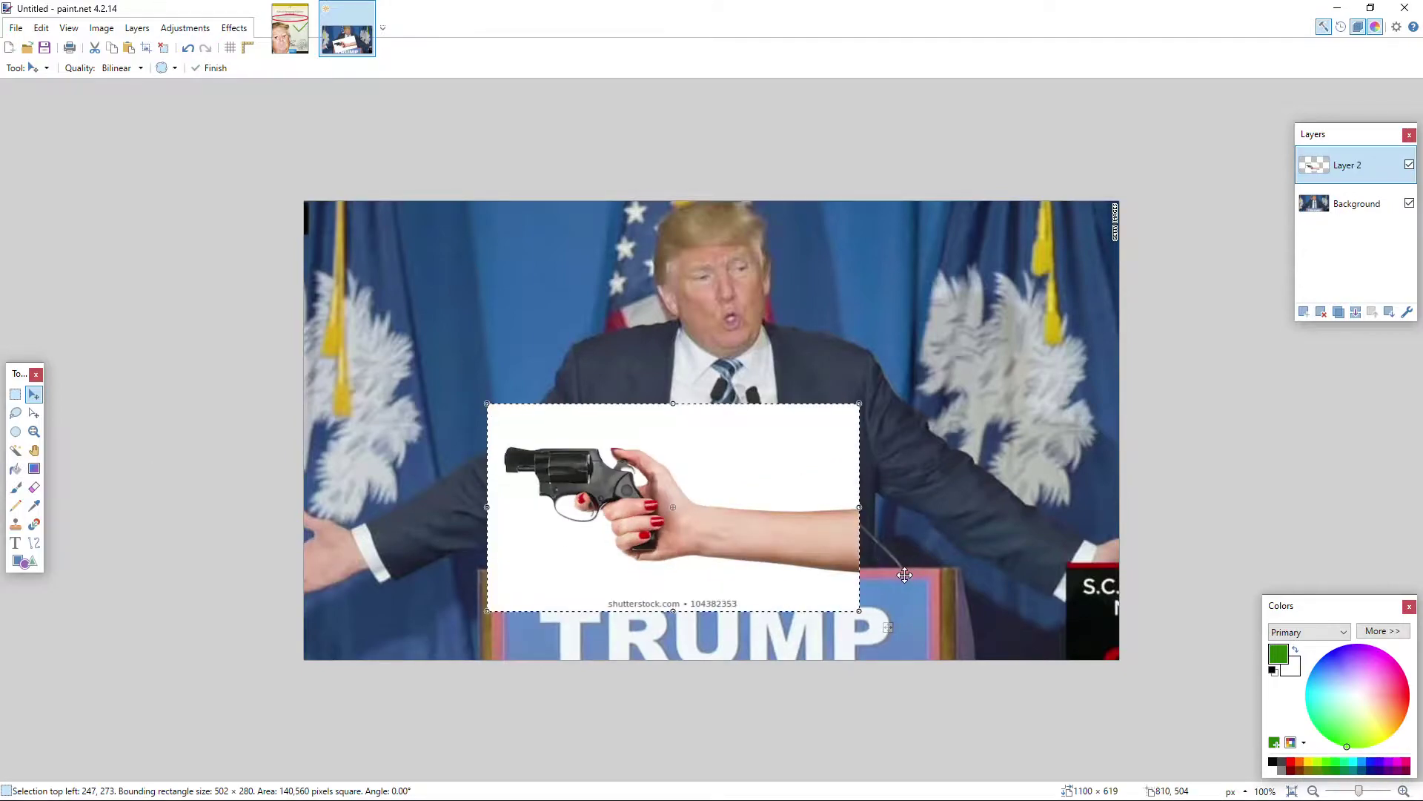
Step: Reduce the pasted image to a region of about 276 × 200 px around the gun and hand, removing the forearm and watermark
left_click(13, 395)
scroll(665, 489, "up", 3)
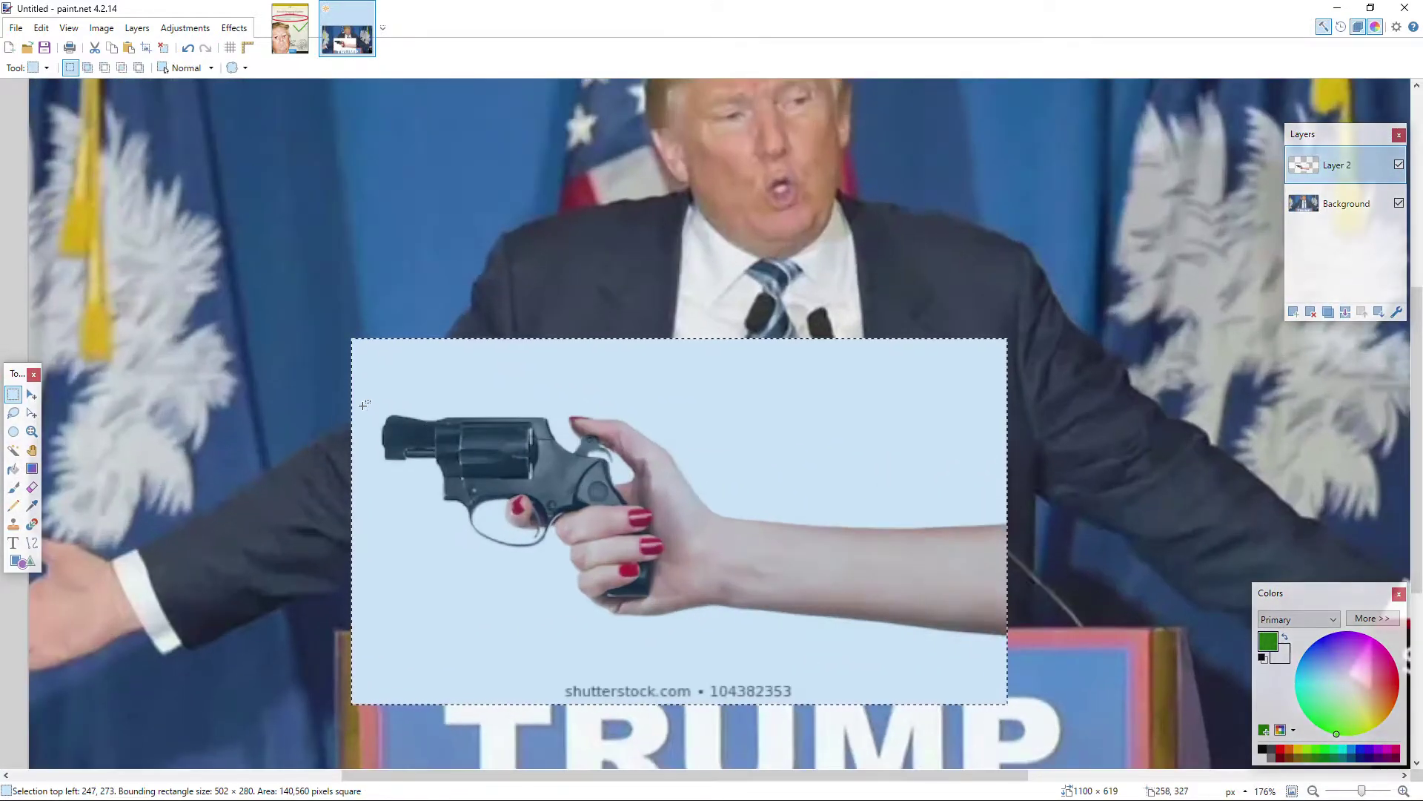
mouse_move(370, 388)
left_mouse_down()
mouse_move(724, 601)
mouse_move(729, 649)
left_mouse_up()
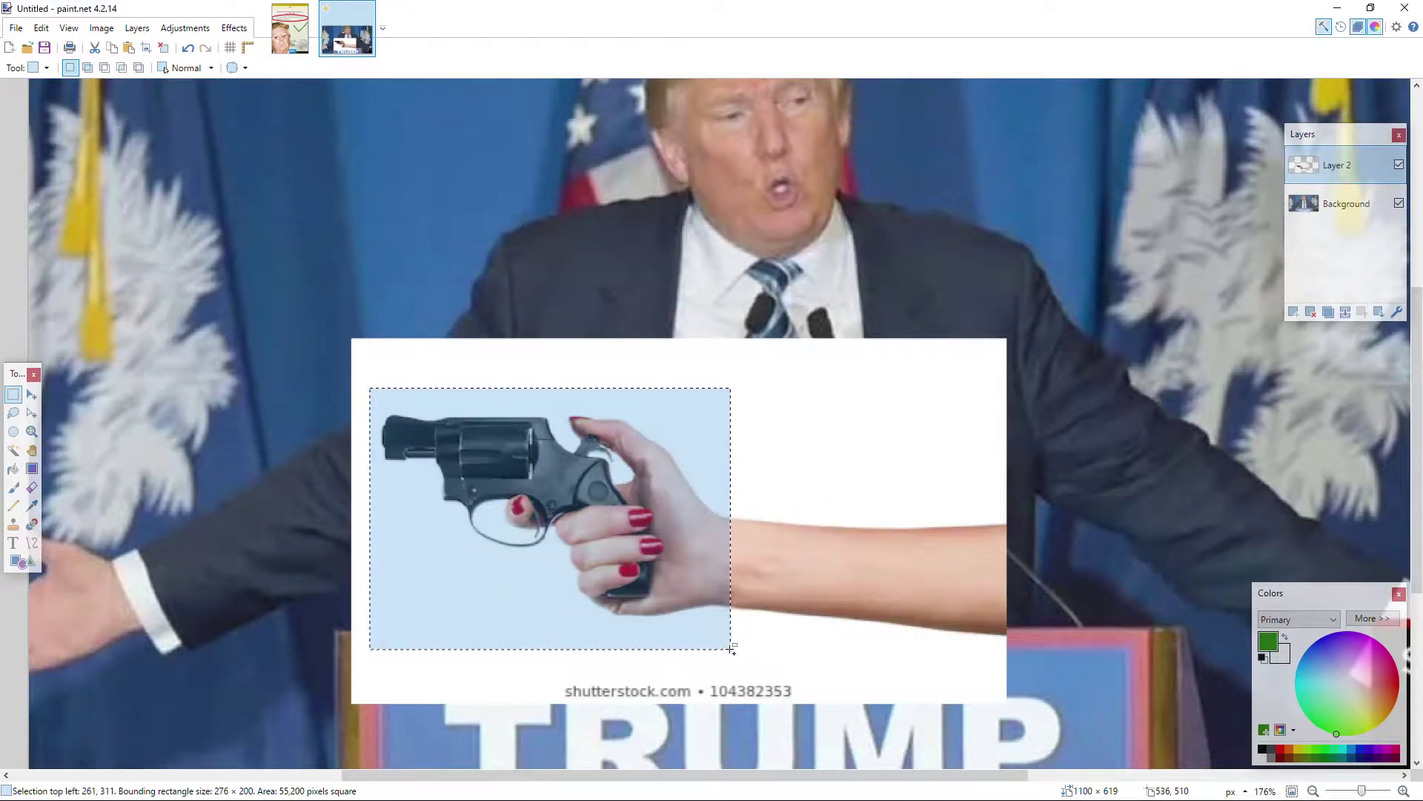
key("ctrl+x")
key("ctrl+a")
key("Delete")
key("ctrl+v")
scroll(757, 664, "down", 2)
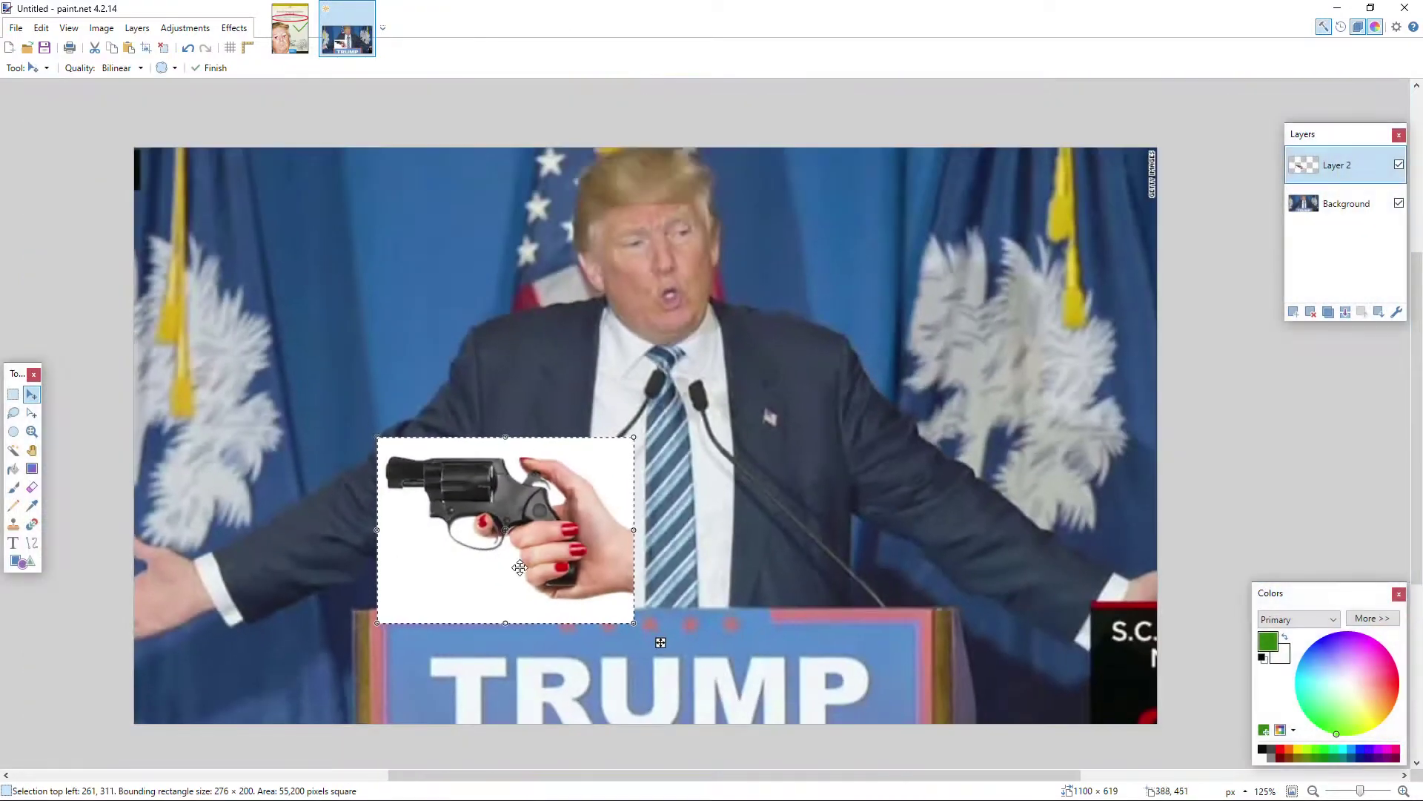
Step: Move the cropped gun image over the speaker's forearm near the photo's left edge, keeping its size and orientation
left_click_drag(512, 567, 377, 588)
left_click_drag(432, 636, 453, 597)
left_click_drag(355, 544, 615, 552)
key("ctrl+z")
key("ctrl+z")
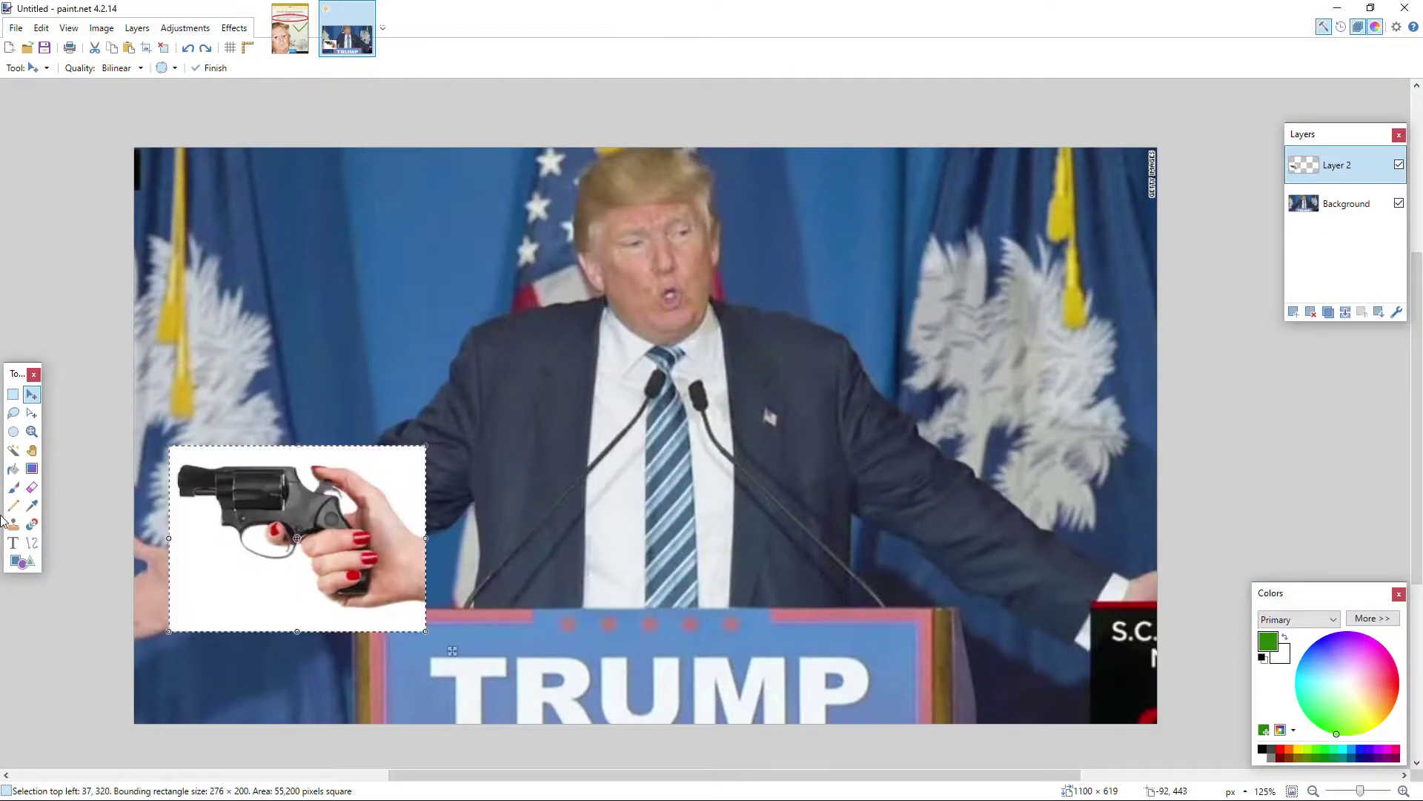
Step: Remove the white background around the gun and hand using the Magic Wand at 27% tolerance, and clear the selection
left_click(13, 450)
scroll(356, 483, "up", 3)
left_click(429, 488)
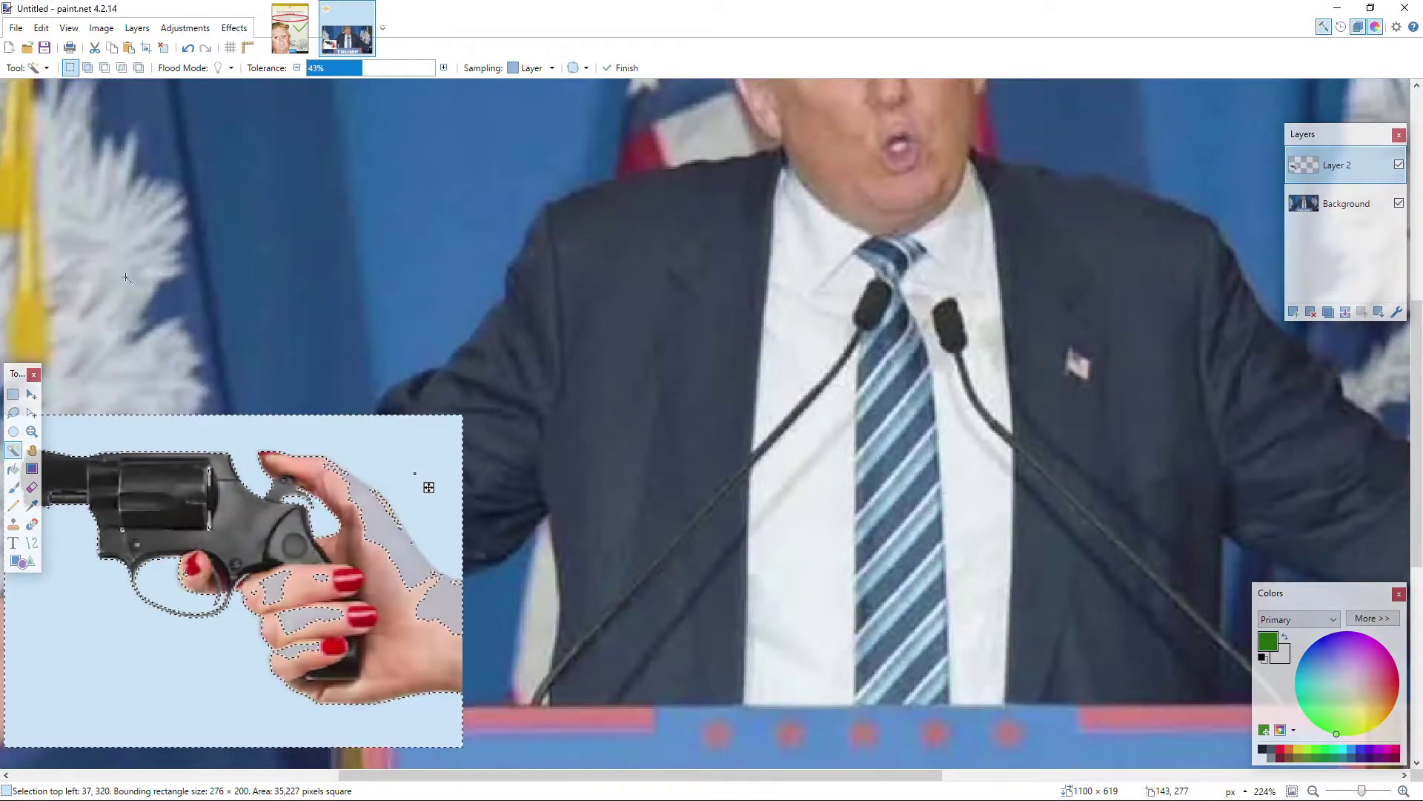
left_click(338, 68)
left_click(342, 67)
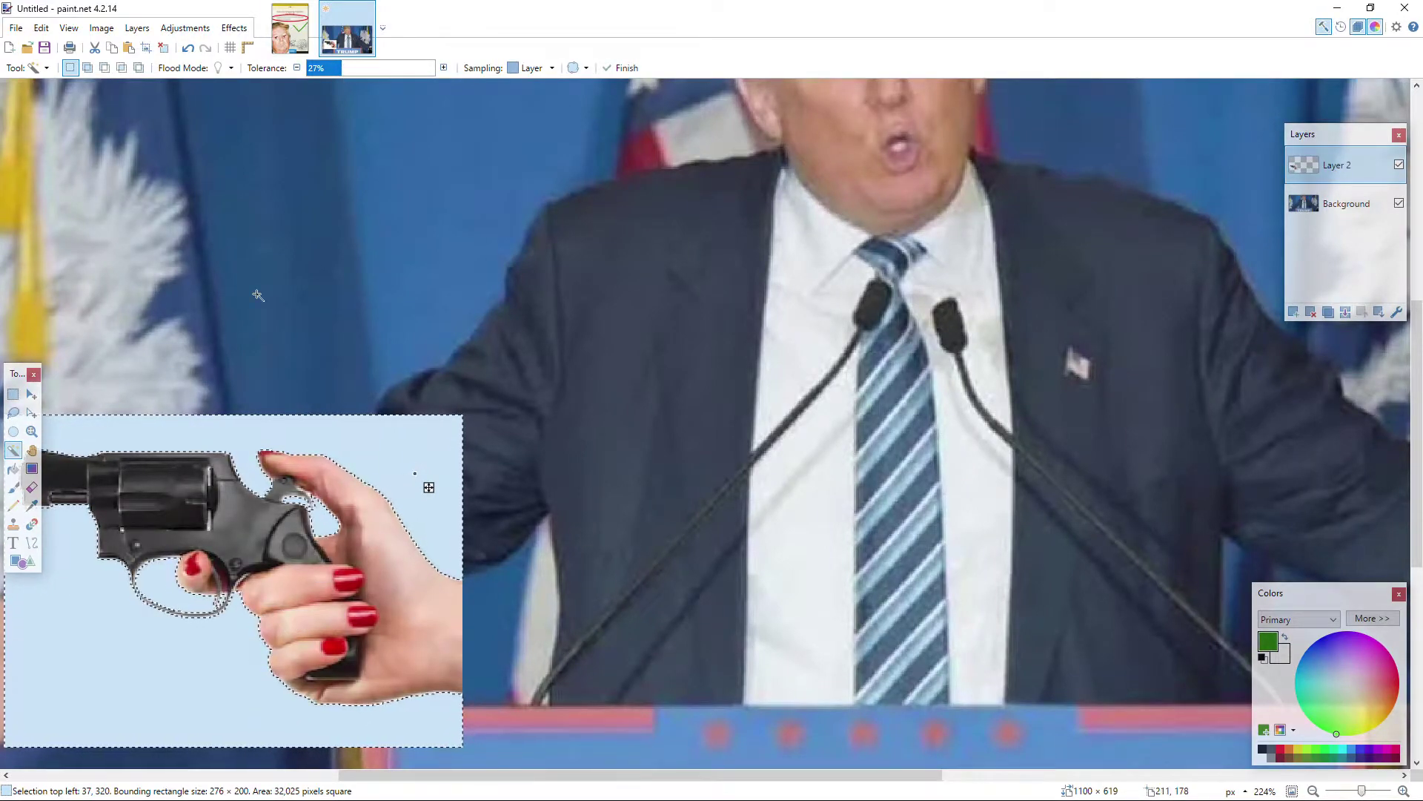
scroll(181, 537, "up", 5)
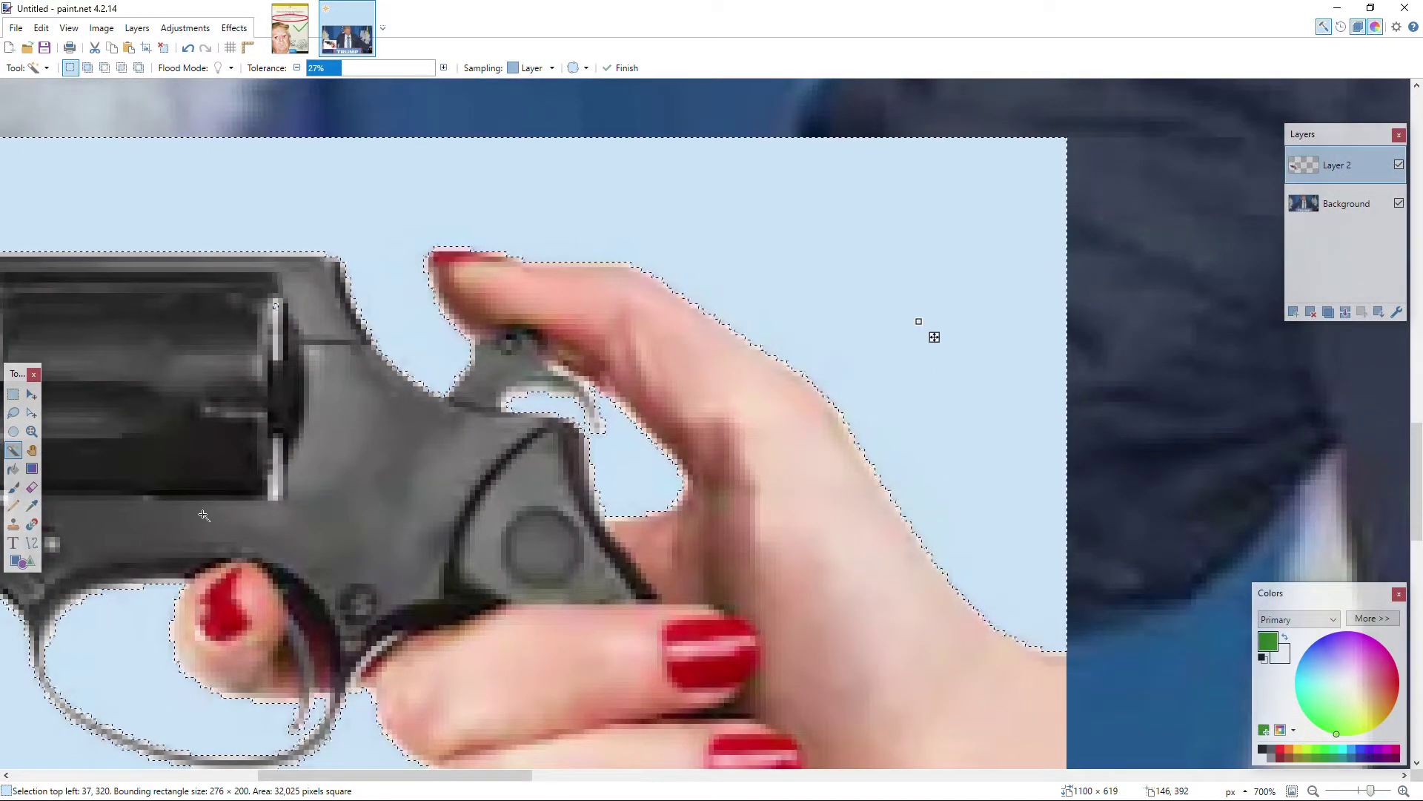
scroll(204, 514, "down", 5)
key("ctrl+d")
Step: Try to select the leftover white fringe around the hand and trigger guard with the Magic Wand at lower tolerances
left_click(698, 597)
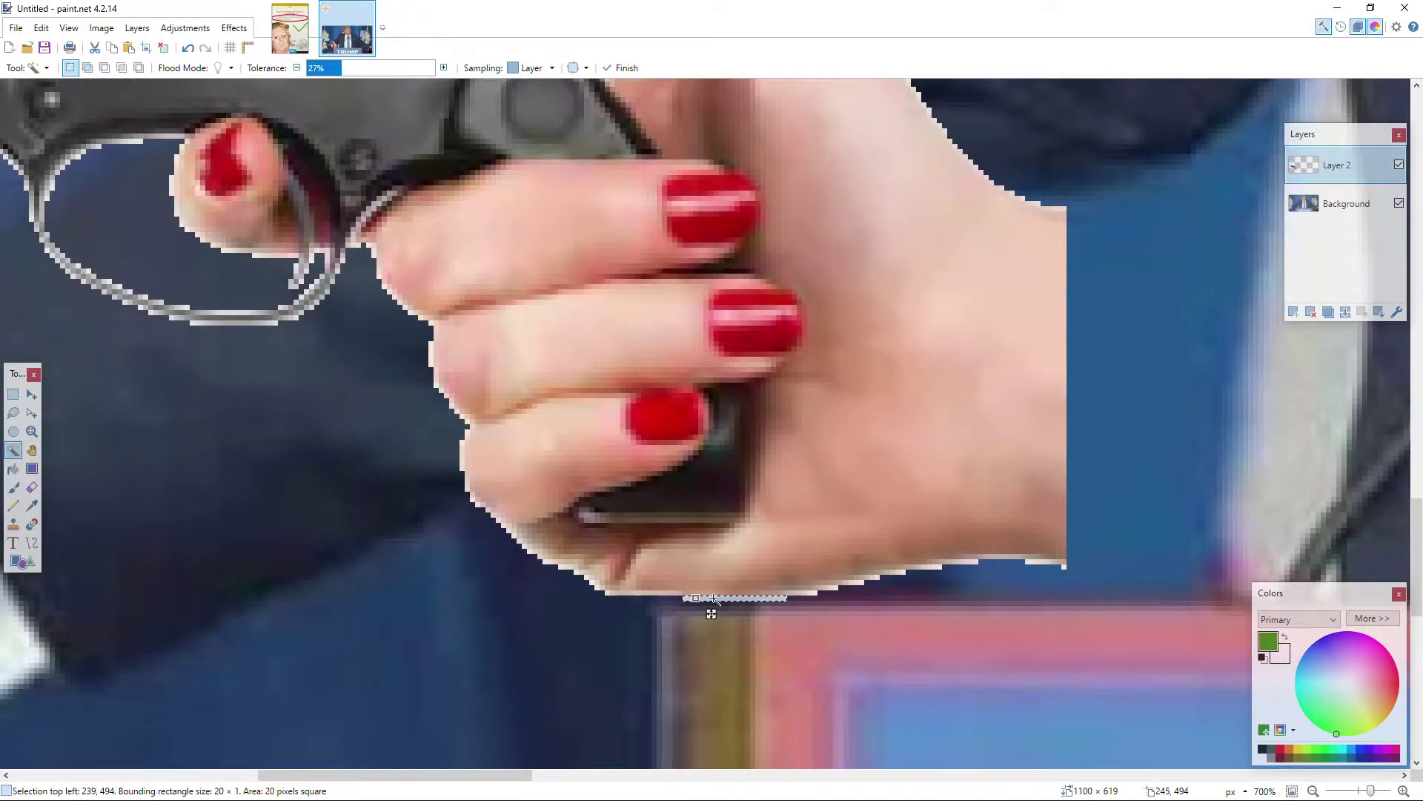
left_click(714, 598)
left_click(320, 69)
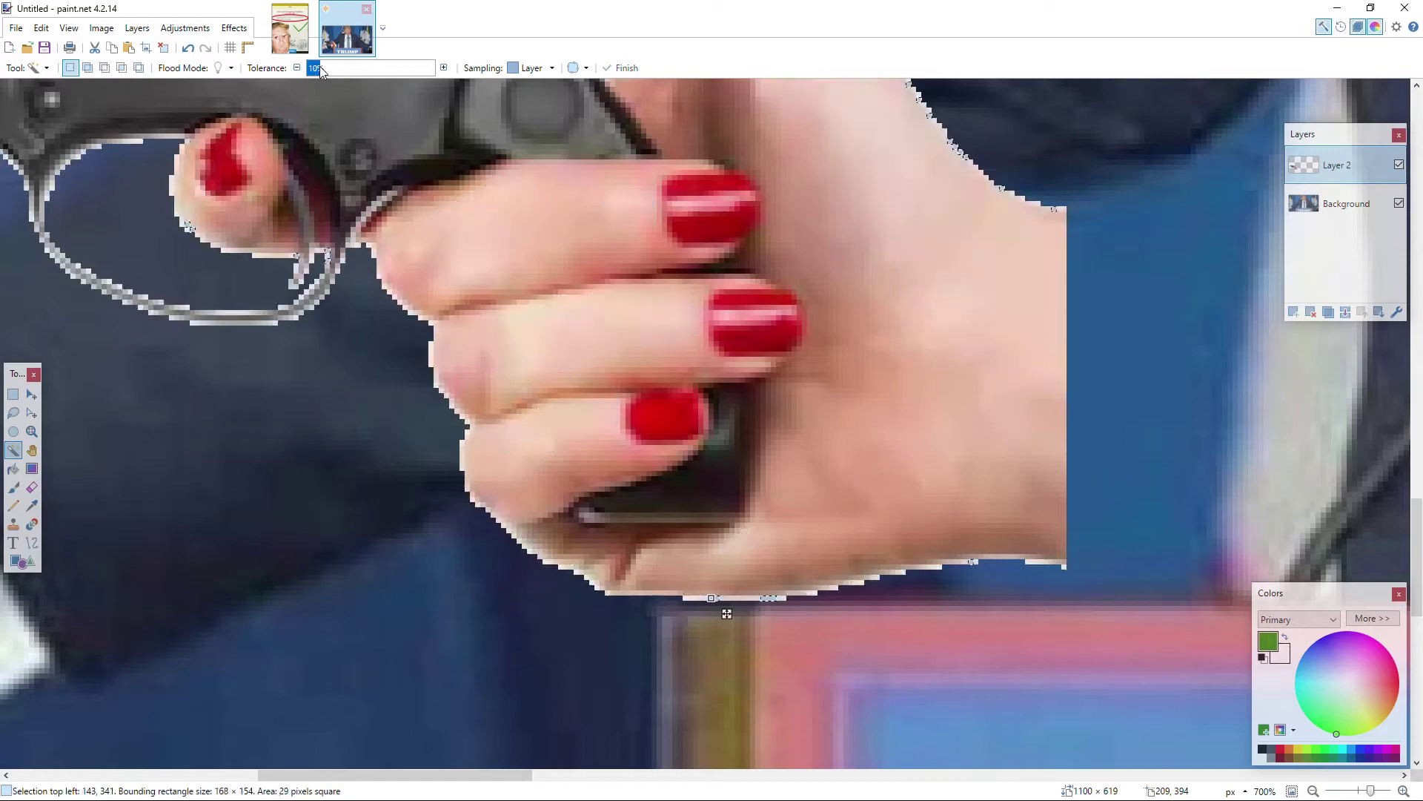
left_click_drag(320, 68, 313, 68)
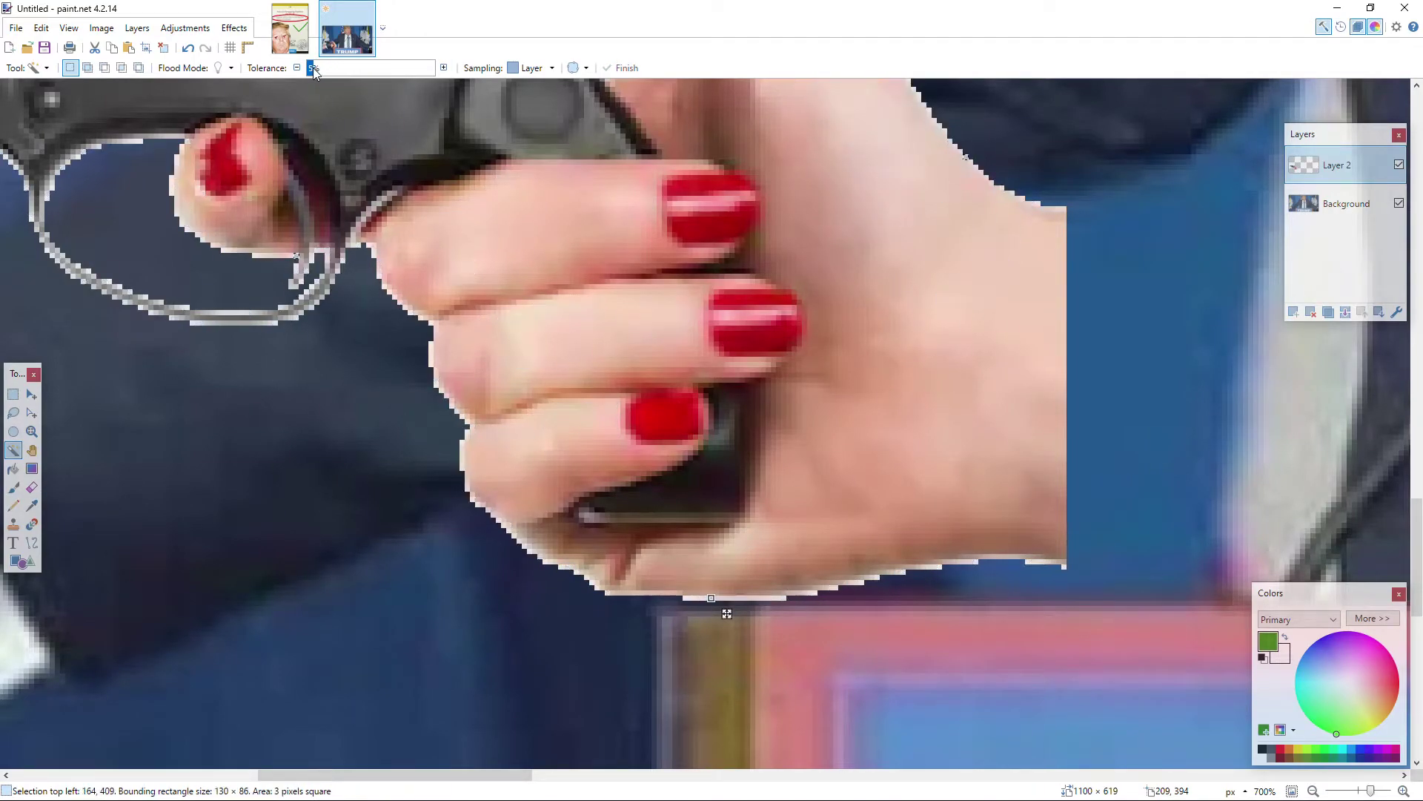
left_click(211, 324)
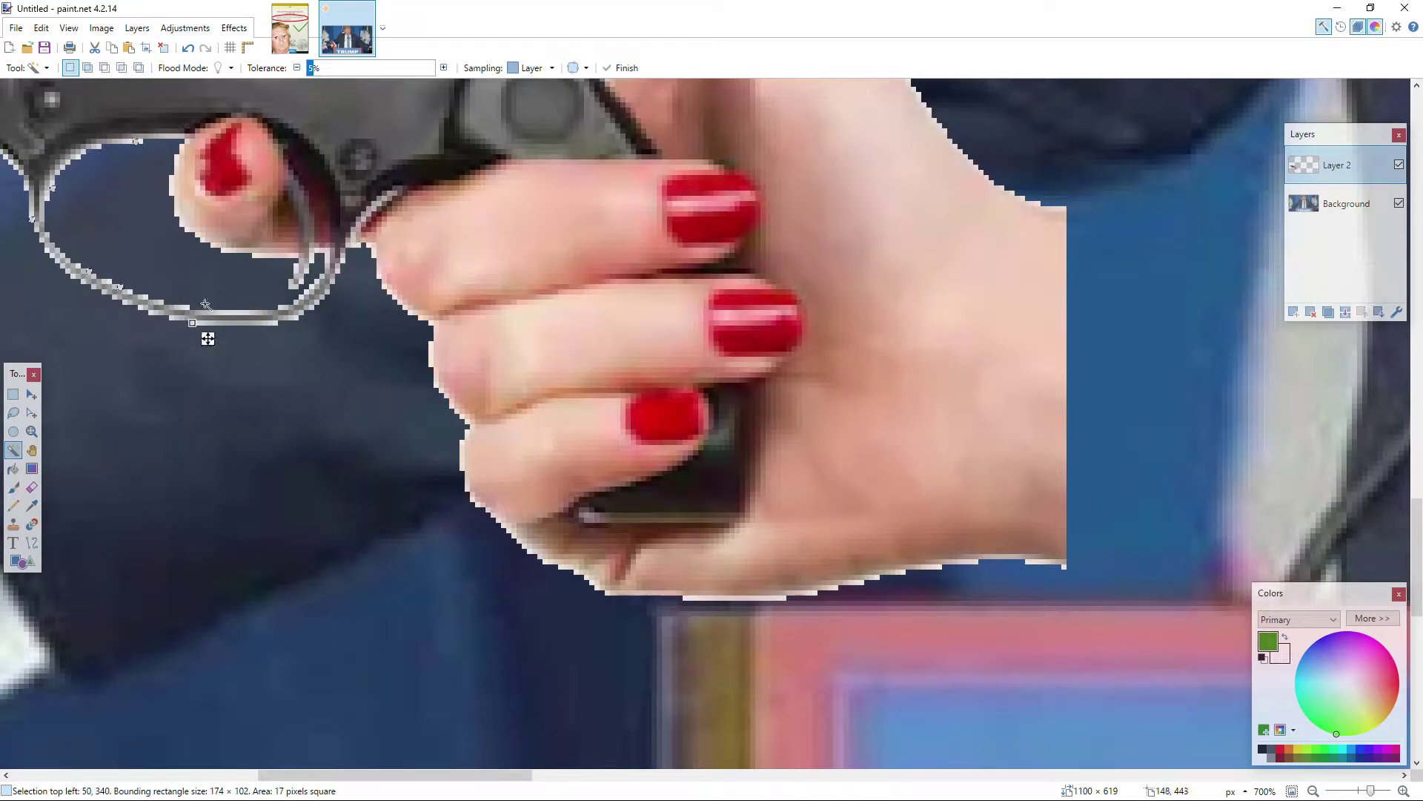
mouse_move(326, 72)
left_mouse_down()
mouse_move(364, 70)
mouse_move(310, 69)
left_mouse_up()
left_click(12, 394)
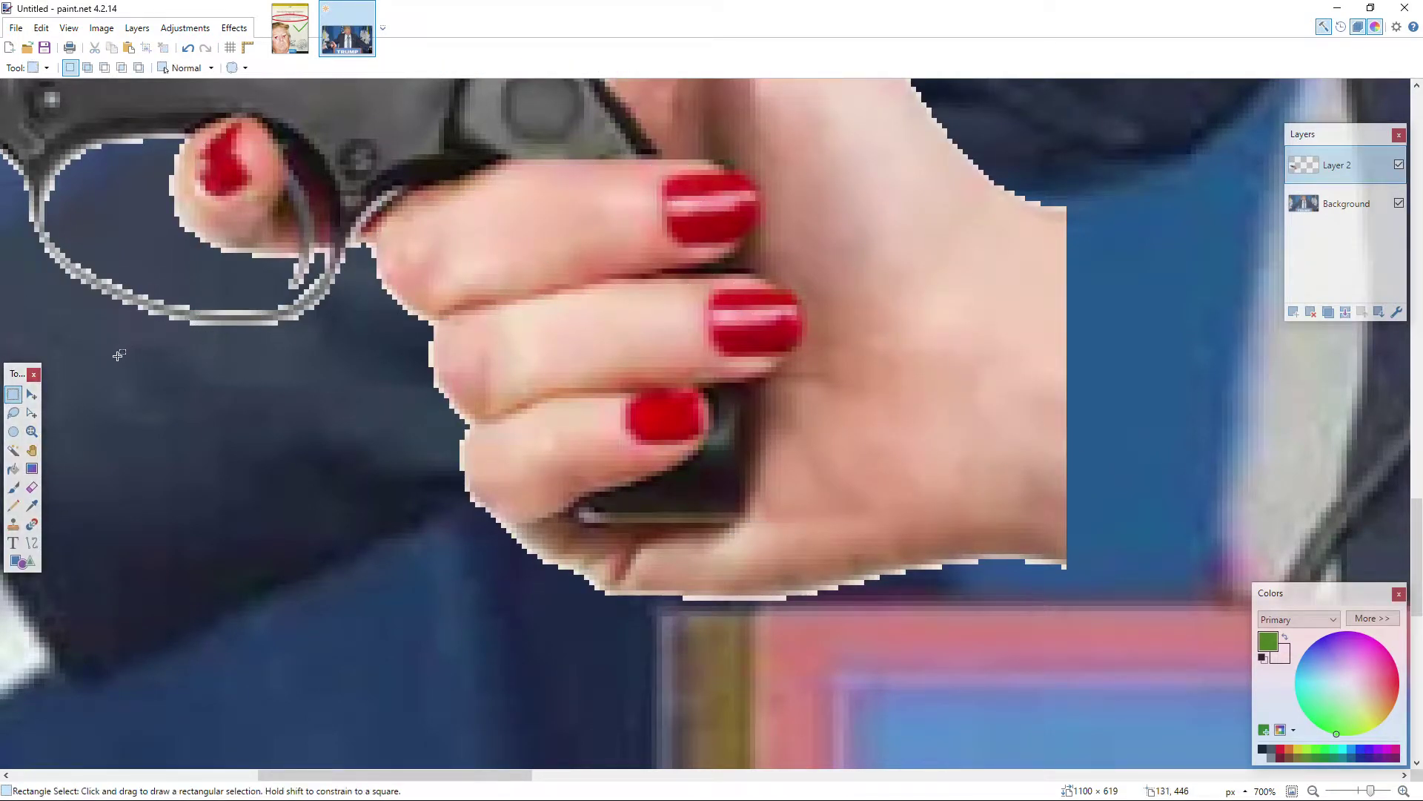
Step: Erase the white fringe around the trigger guard, the curled fingers and the underside of the hand with the 7 px Eraser
left_click(31, 487)
scroll(190, 207, "up", 3, "ctrl")
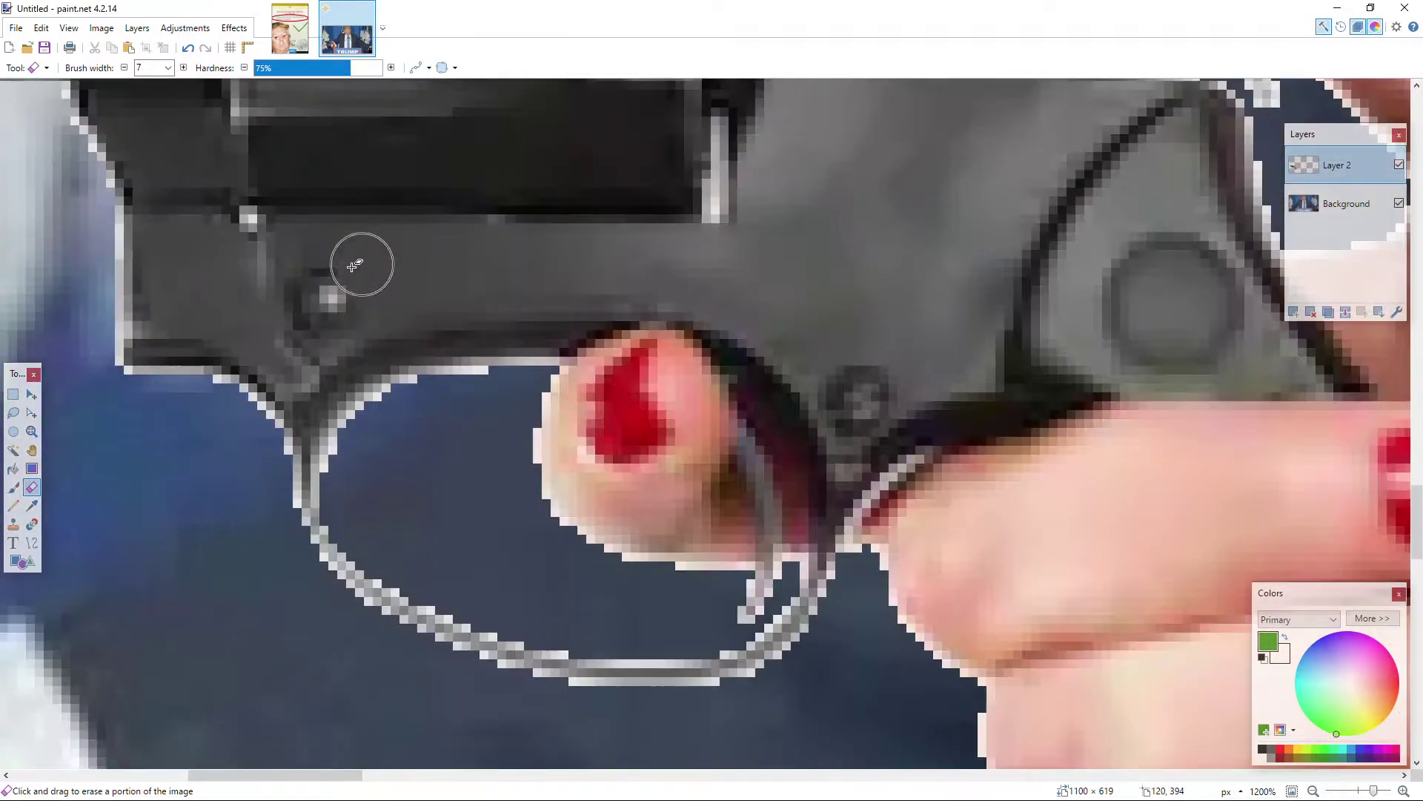
scroll(96, 334, "down", 4, "ctrl")
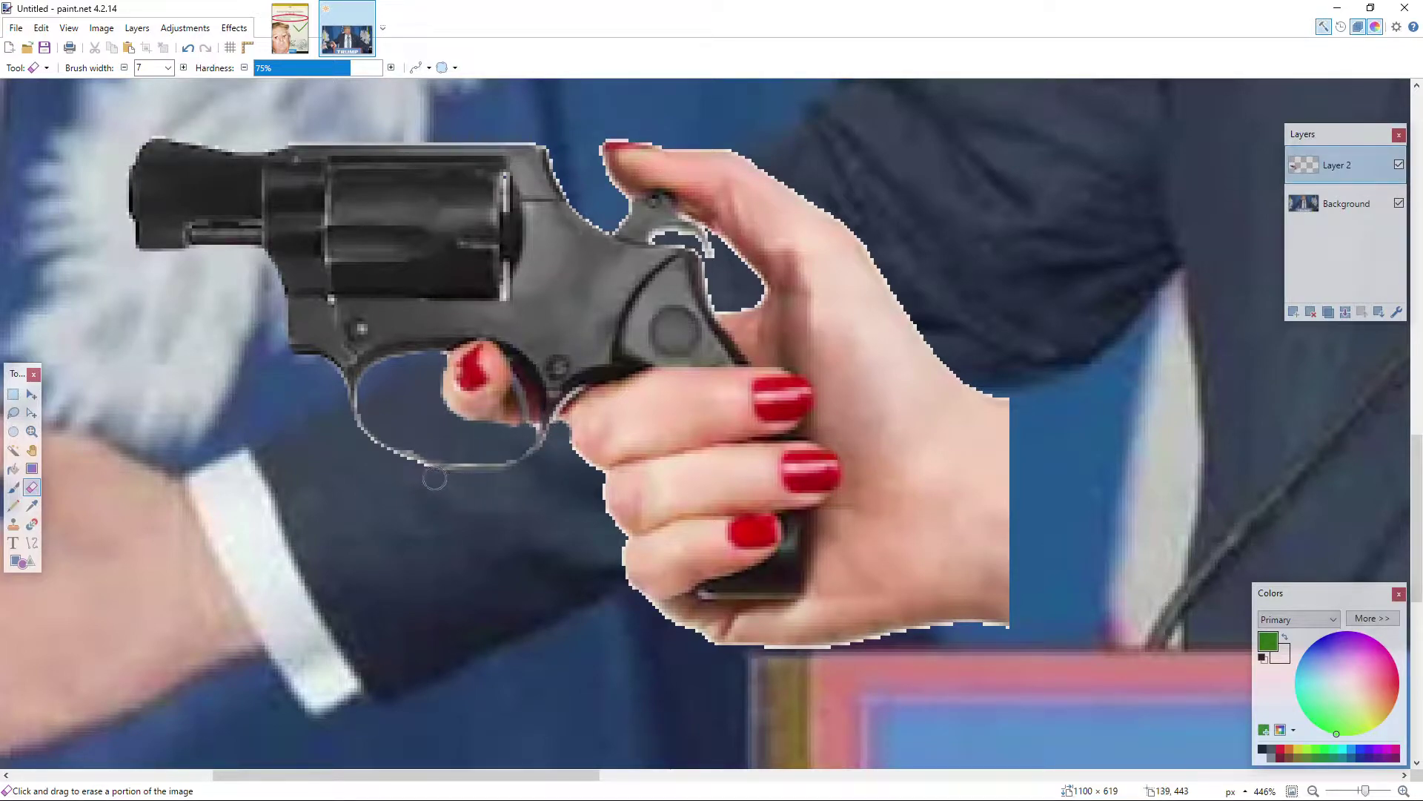
left_click_drag(556, 432, 491, 439)
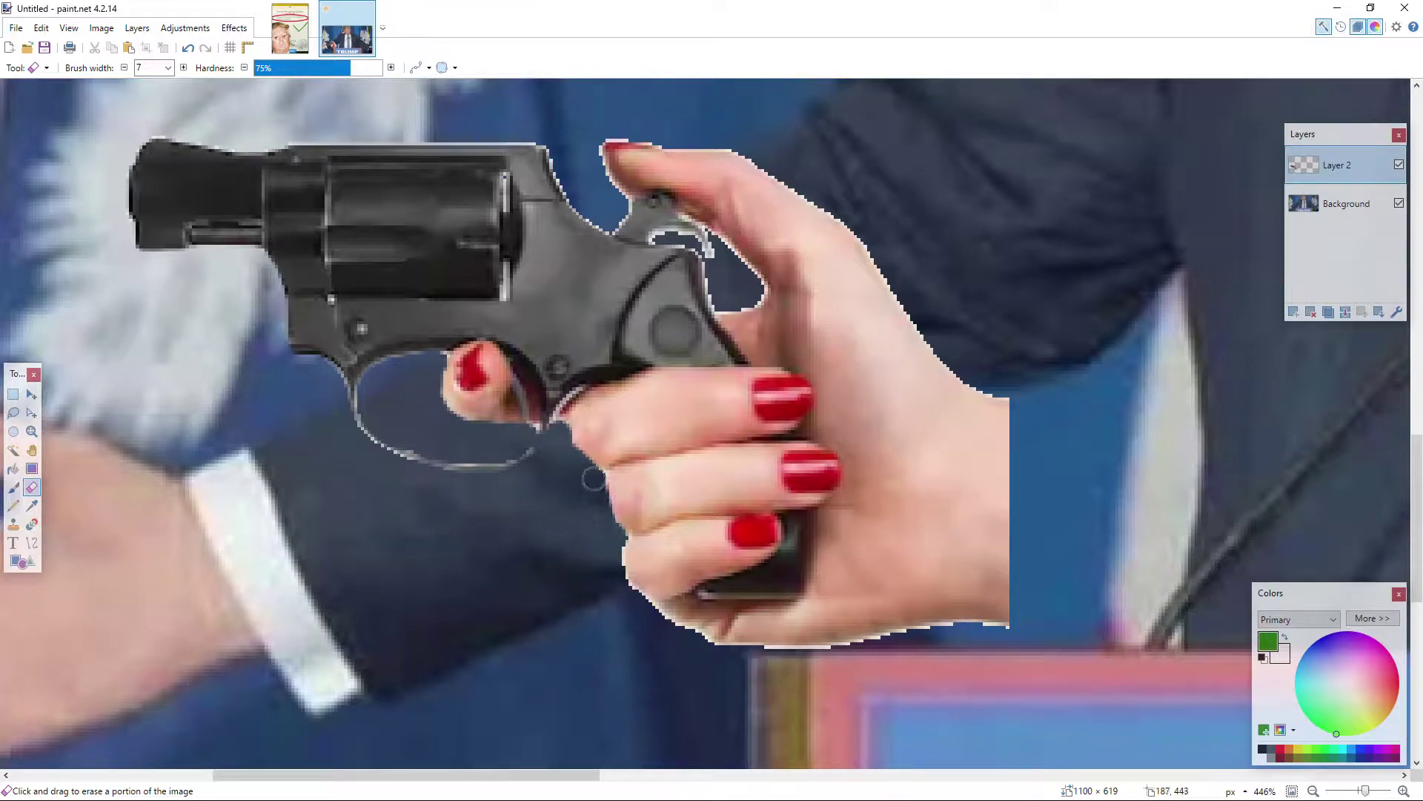
scroll(591, 493, "down", 3)
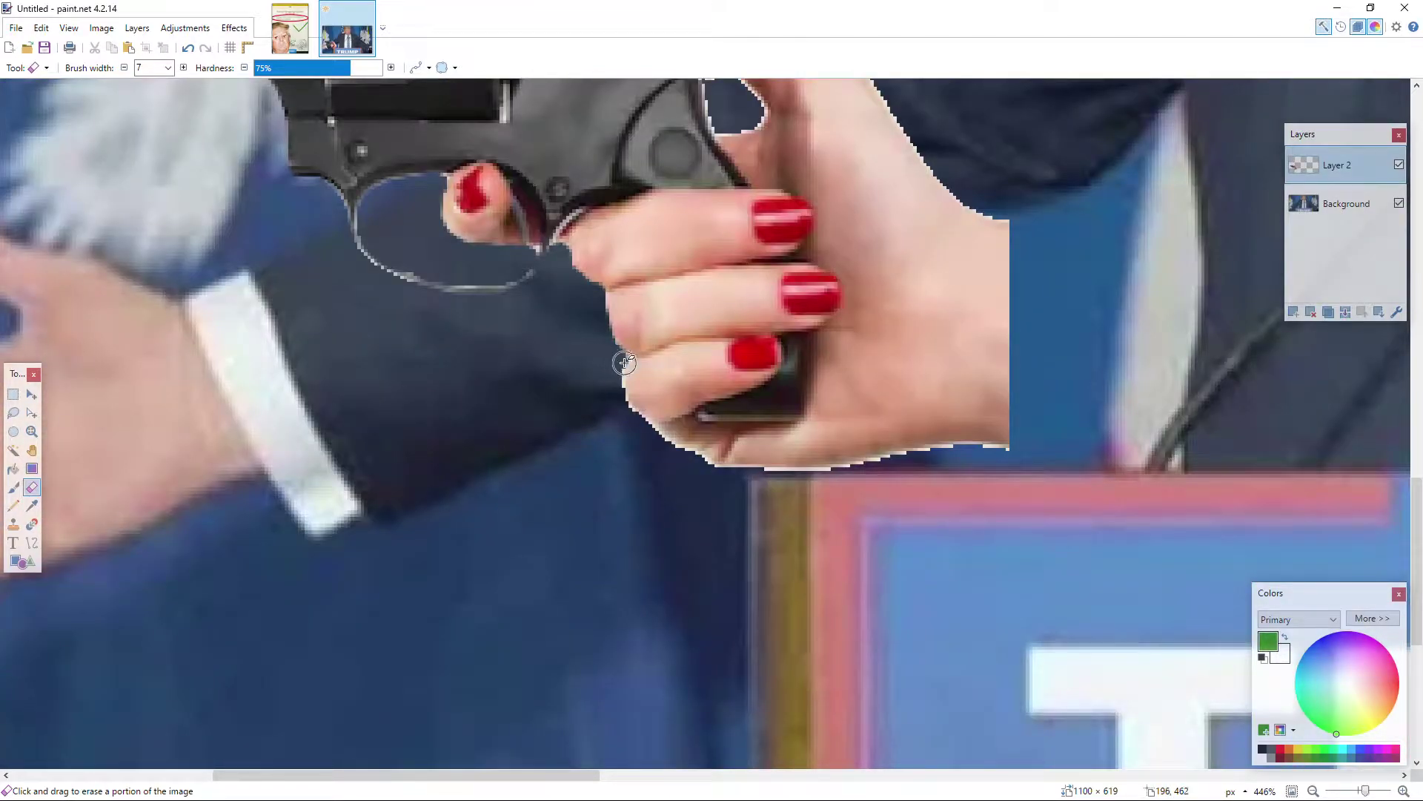
mouse_move(642, 427)
left_mouse_down()
mouse_move(780, 477)
mouse_move(1065, 445)
left_mouse_up()
Step: Erase the remaining white fringe along the back of the hand, the thumb, the gun's rear edge and the gap behind the hammer
scroll(1001, 477, "up", 4)
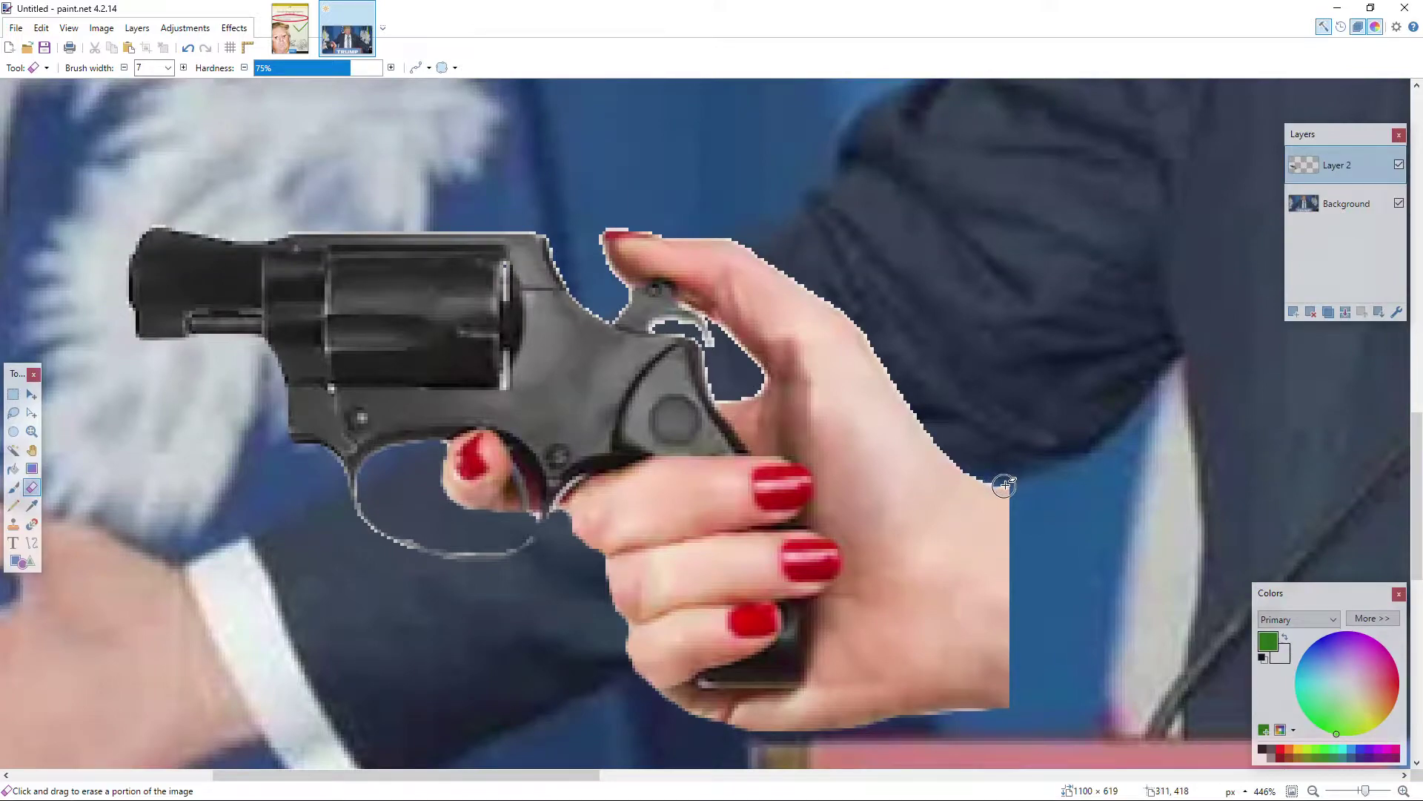
mouse_move(1004, 479)
left_mouse_down()
mouse_move(949, 449)
mouse_move(846, 300)
mouse_move(714, 227)
left_mouse_up()
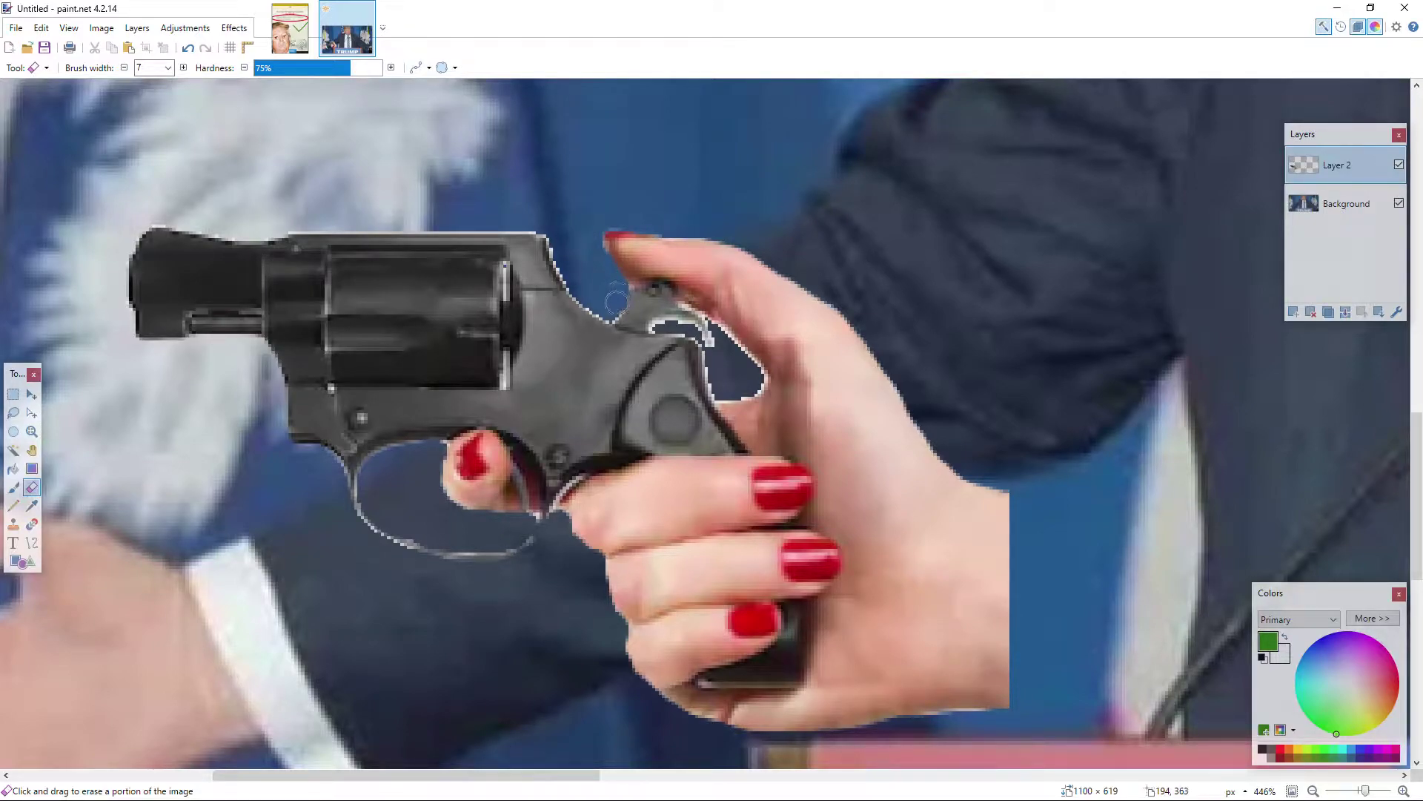
left_click_drag(564, 259, 539, 224)
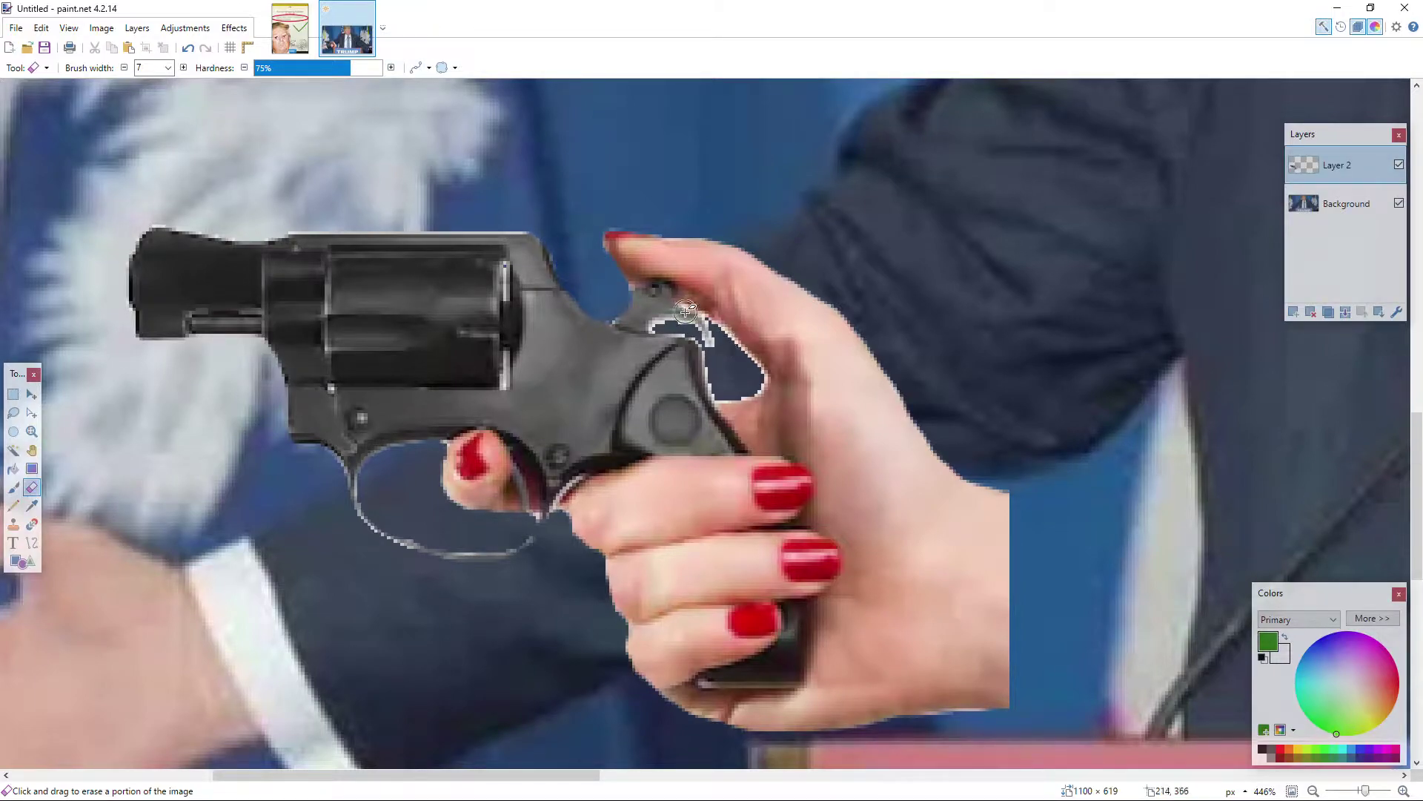
left_click_drag(673, 318, 700, 323)
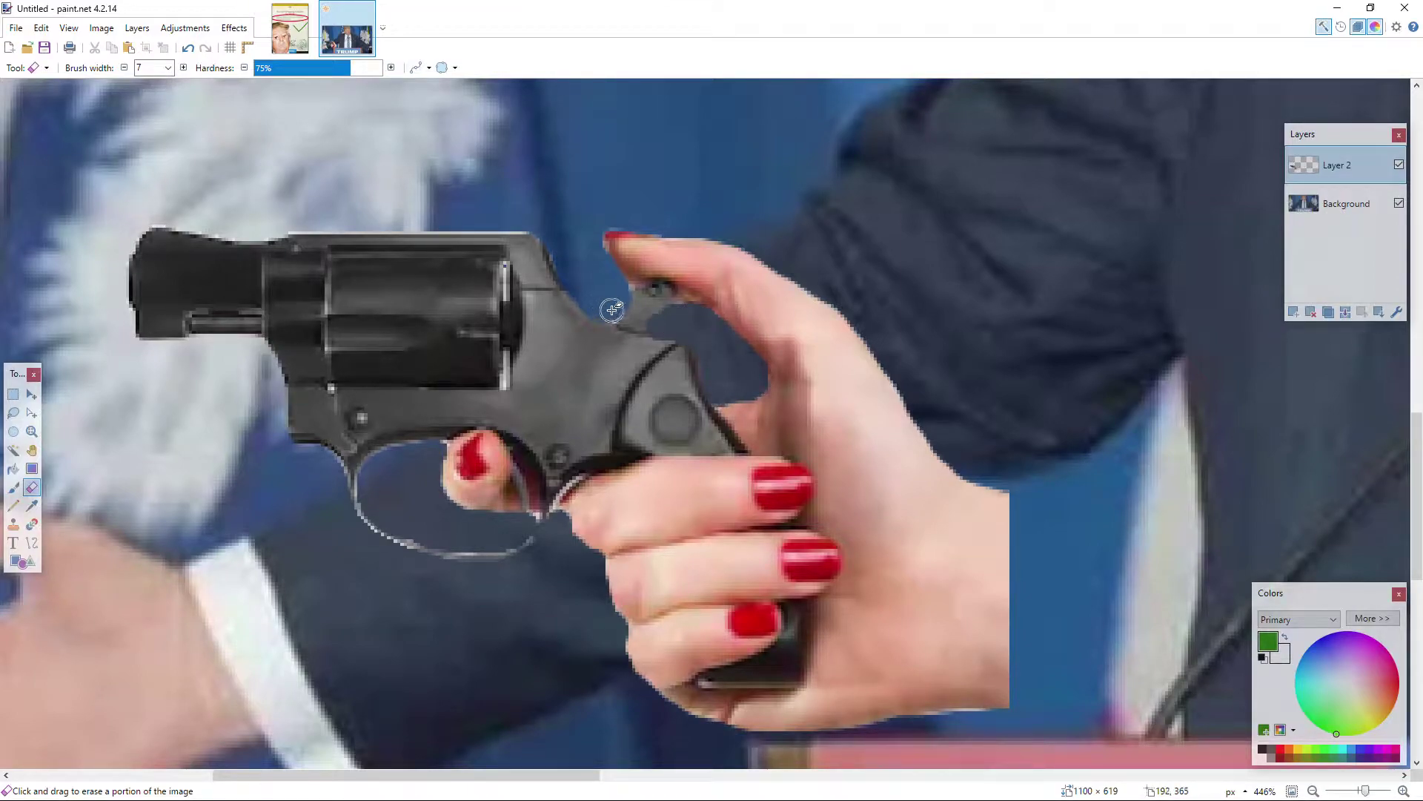
scroll(602, 282, "down", 5)
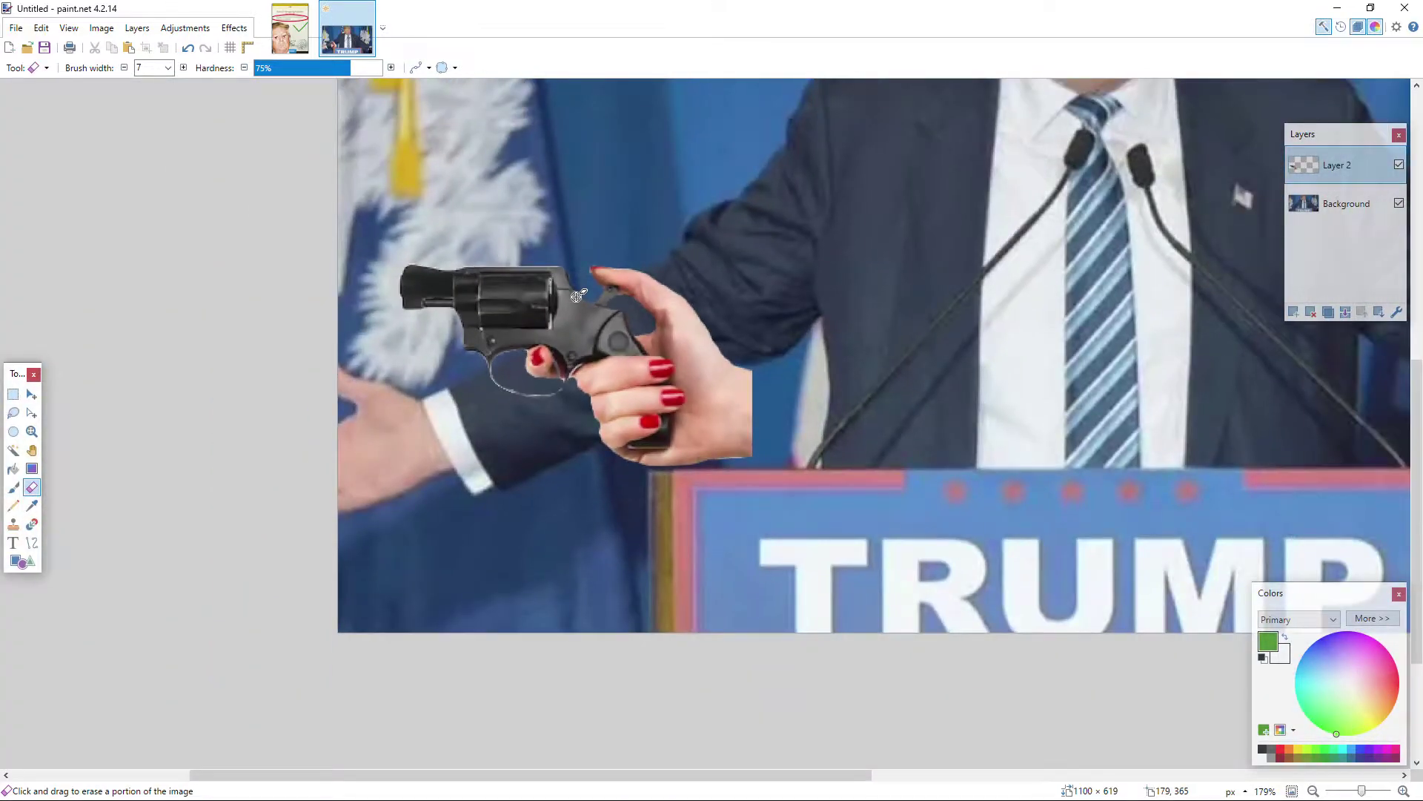
scroll(704, 532, "up", 3)
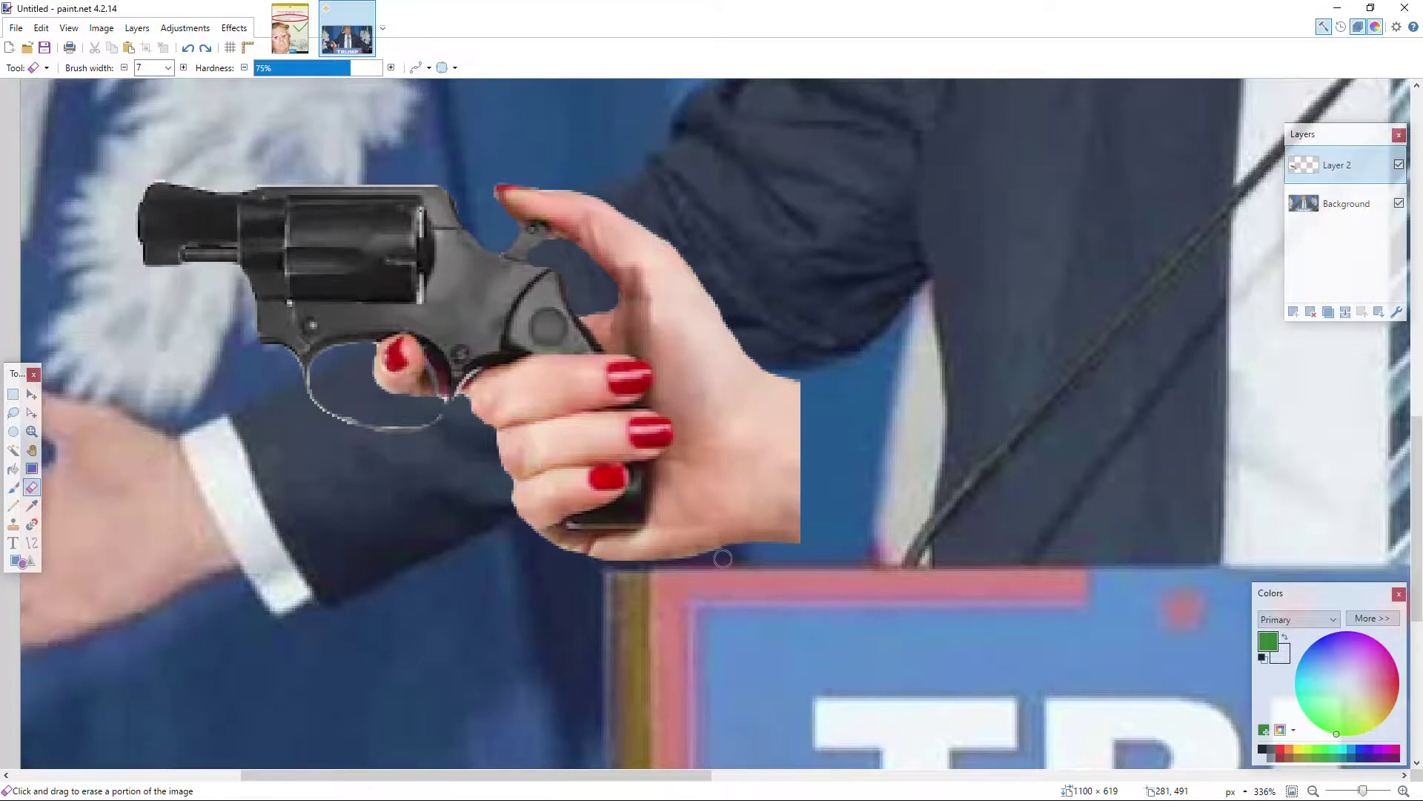
scroll(610, 555, "up", 1)
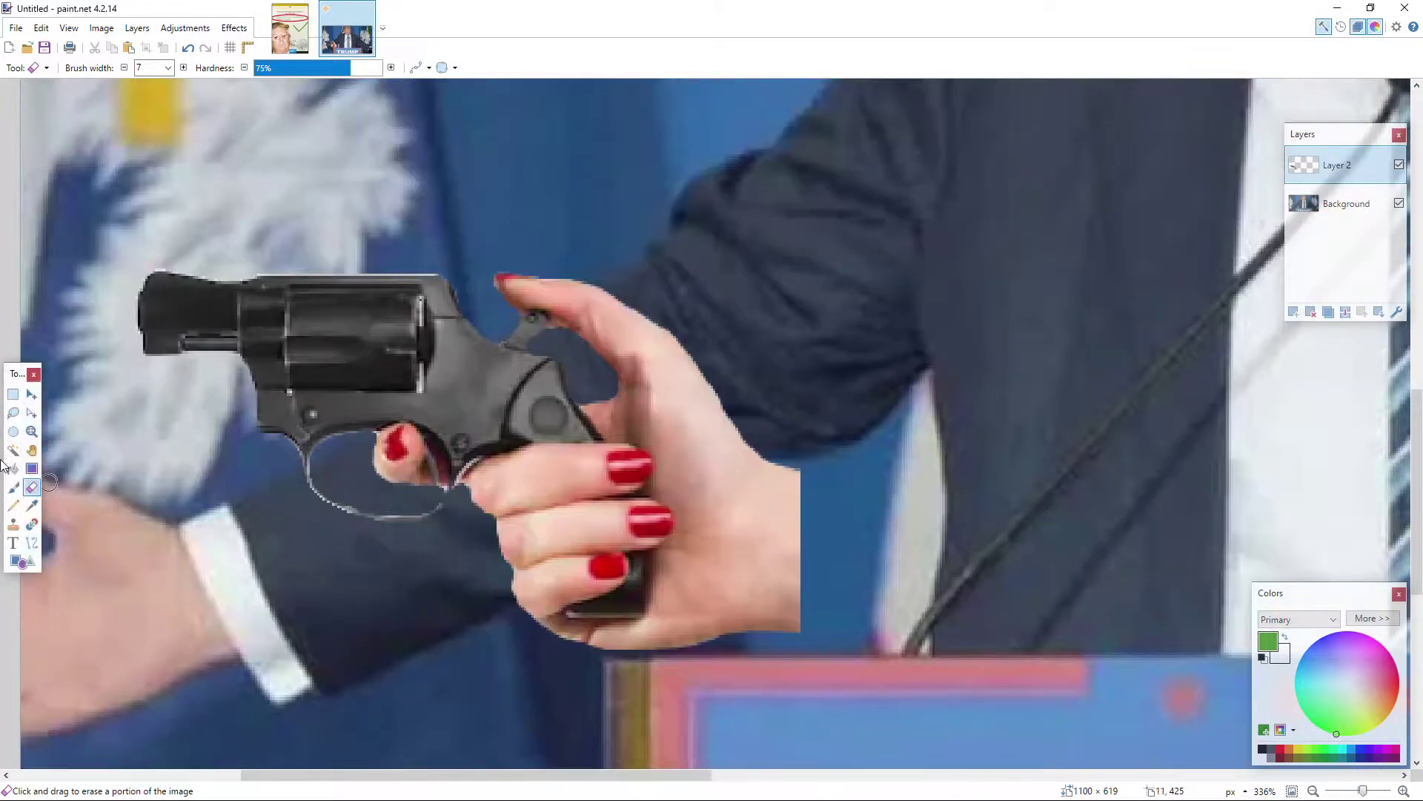
Step: Select a region of about 308 × 194 px around the gun and hand, rotate it about 36° and move the wrist against the speaker's cuff
left_click(13, 394)
left_click_drag(90, 217, 858, 697)
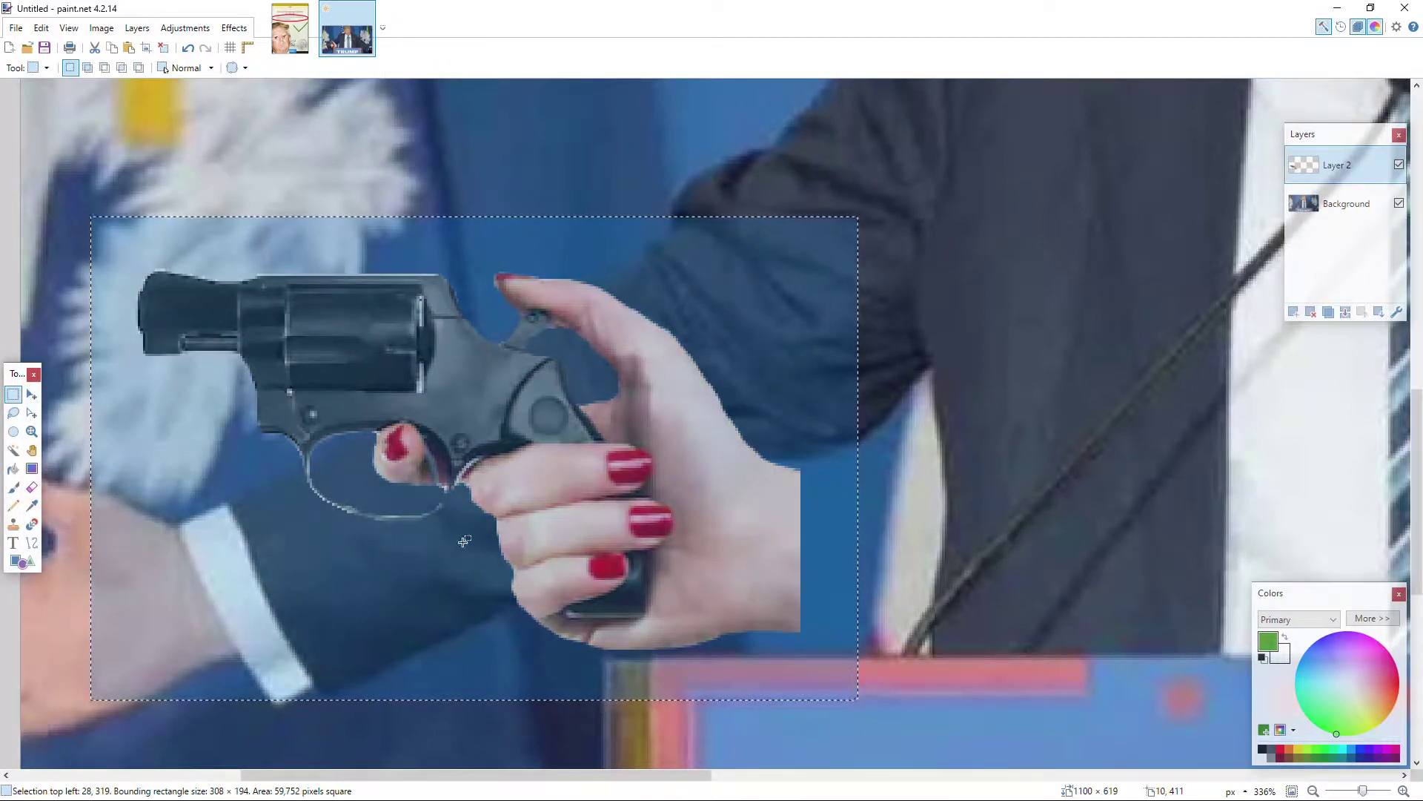
key("m")
scroll(699, 689, "down", 3)
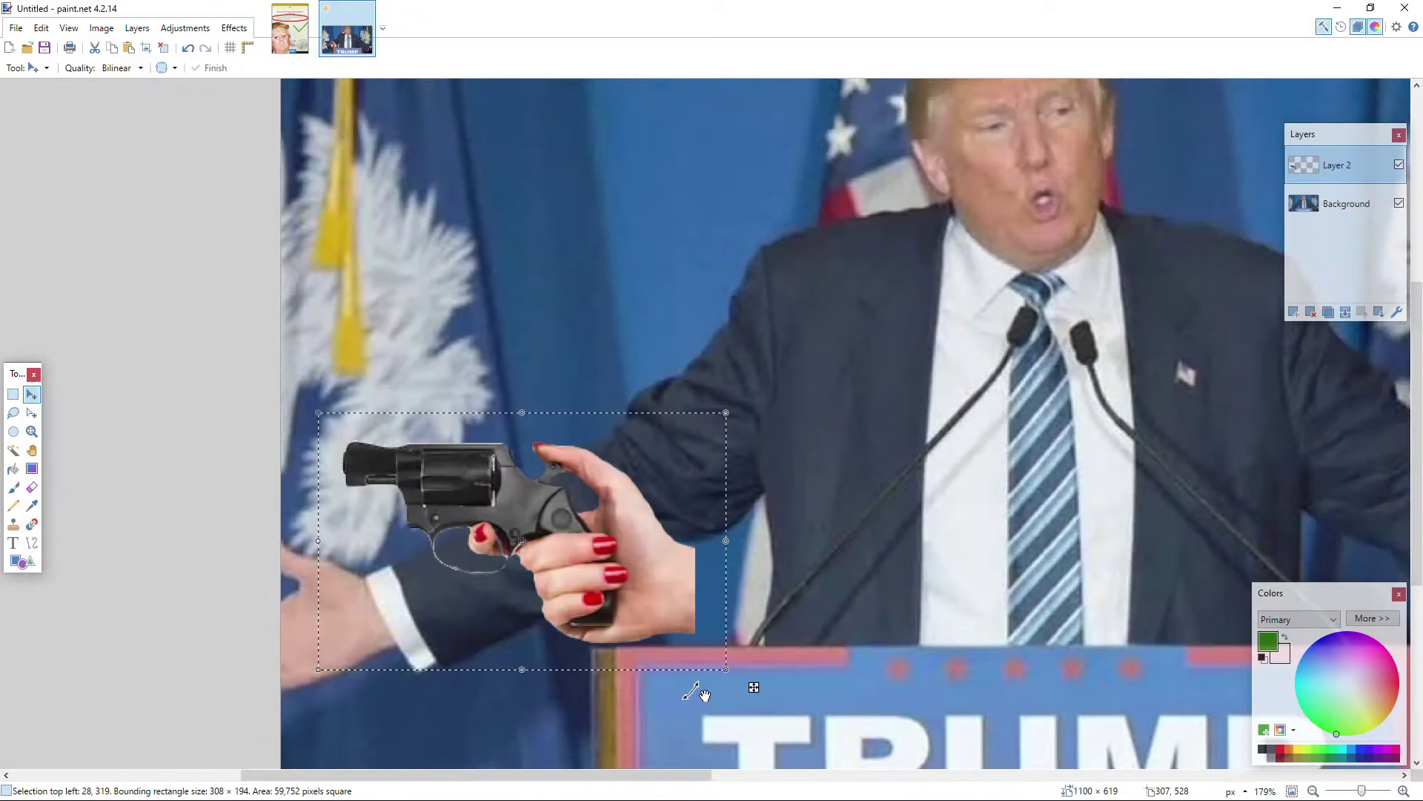
left_click_drag(749, 686, 794, 518)
left_click_drag(563, 564, 333, 652)
left_click_drag(473, 649, 483, 655)
Step: Enlarge the gun hand slightly and adjust its rotation to about 26.7° so the wrist lines up with the white cuff
scroll(484, 656, "up", 3)
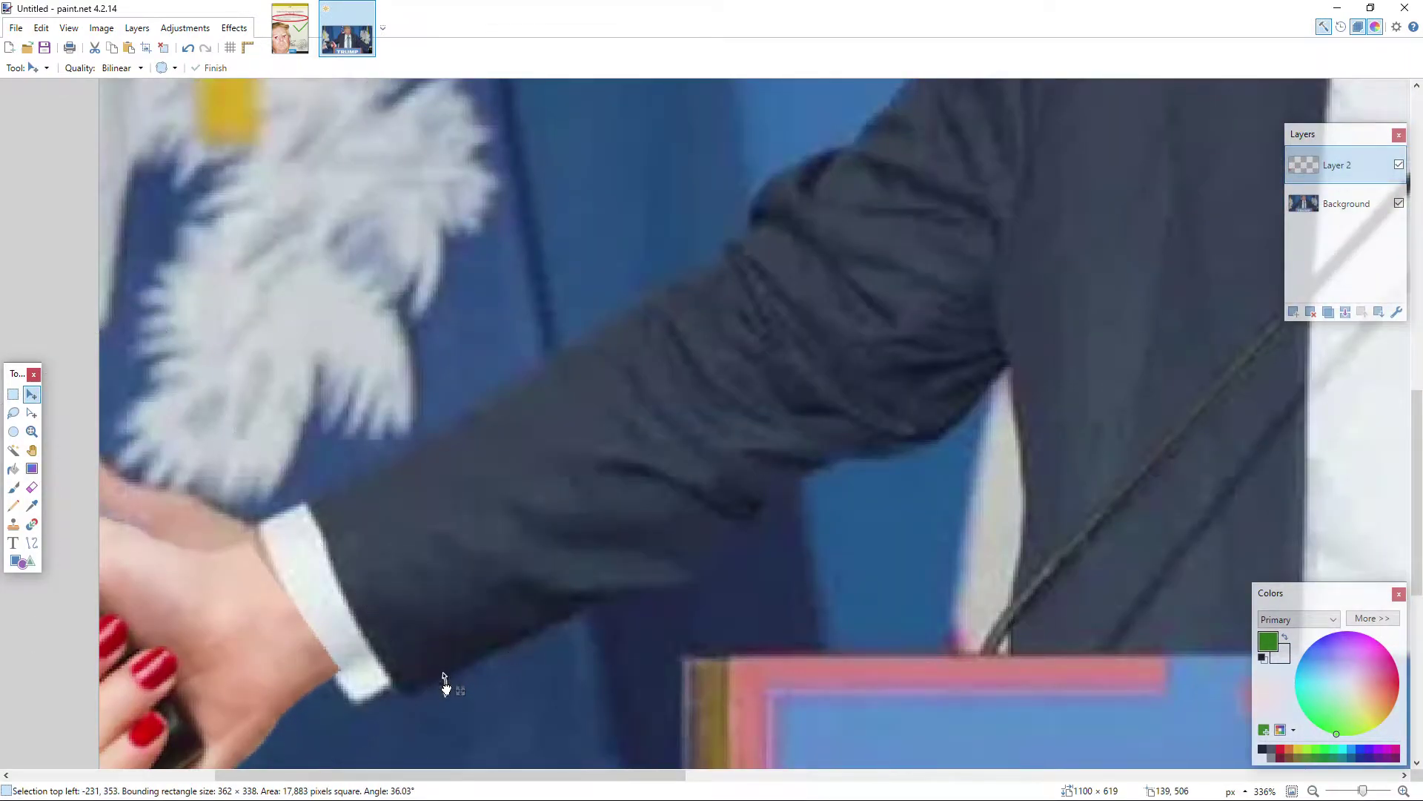
left_click_drag(447, 711, 427, 637)
left_click_drag(436, 700, 206, 670)
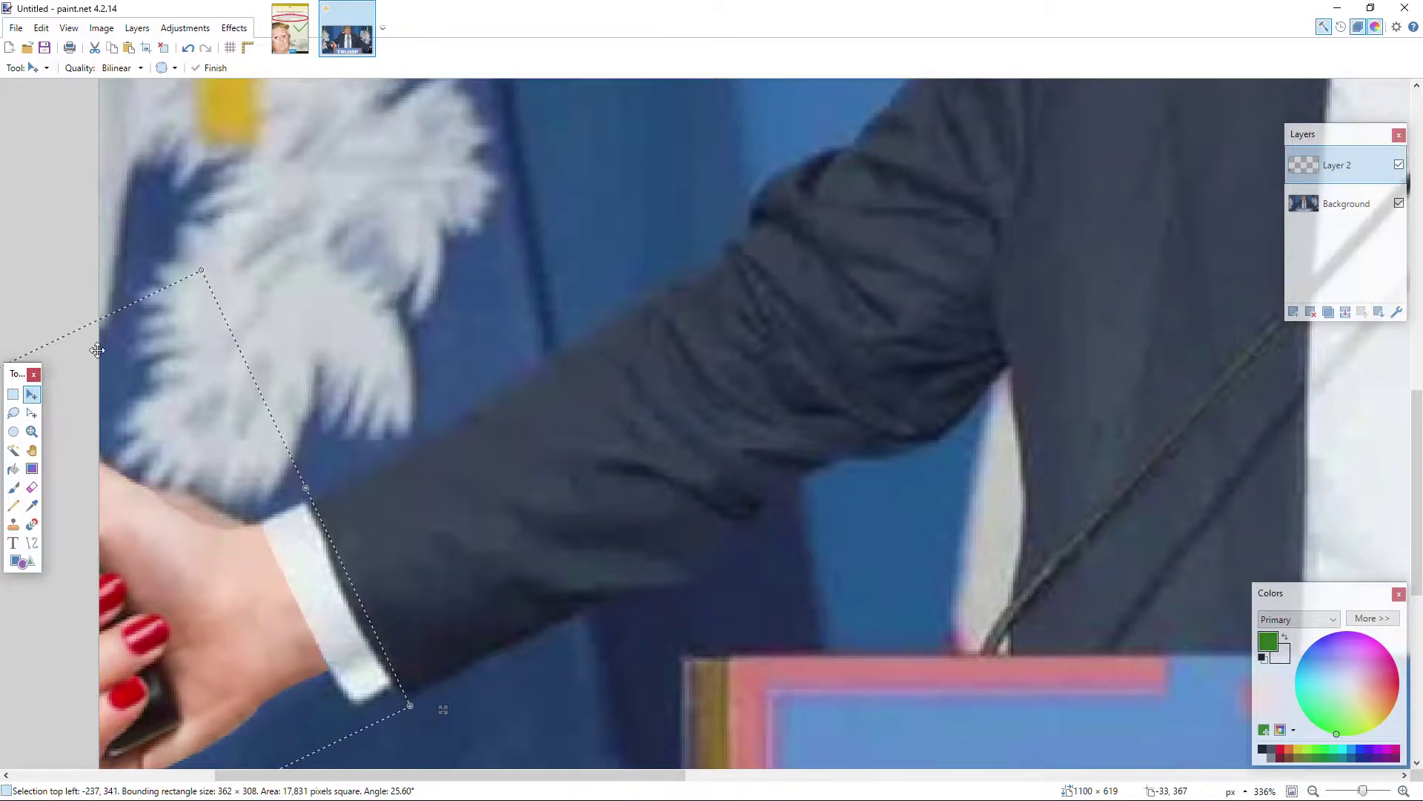
scroll(262, 610, "down", 5)
left_click_drag(215, 653, 284, 657)
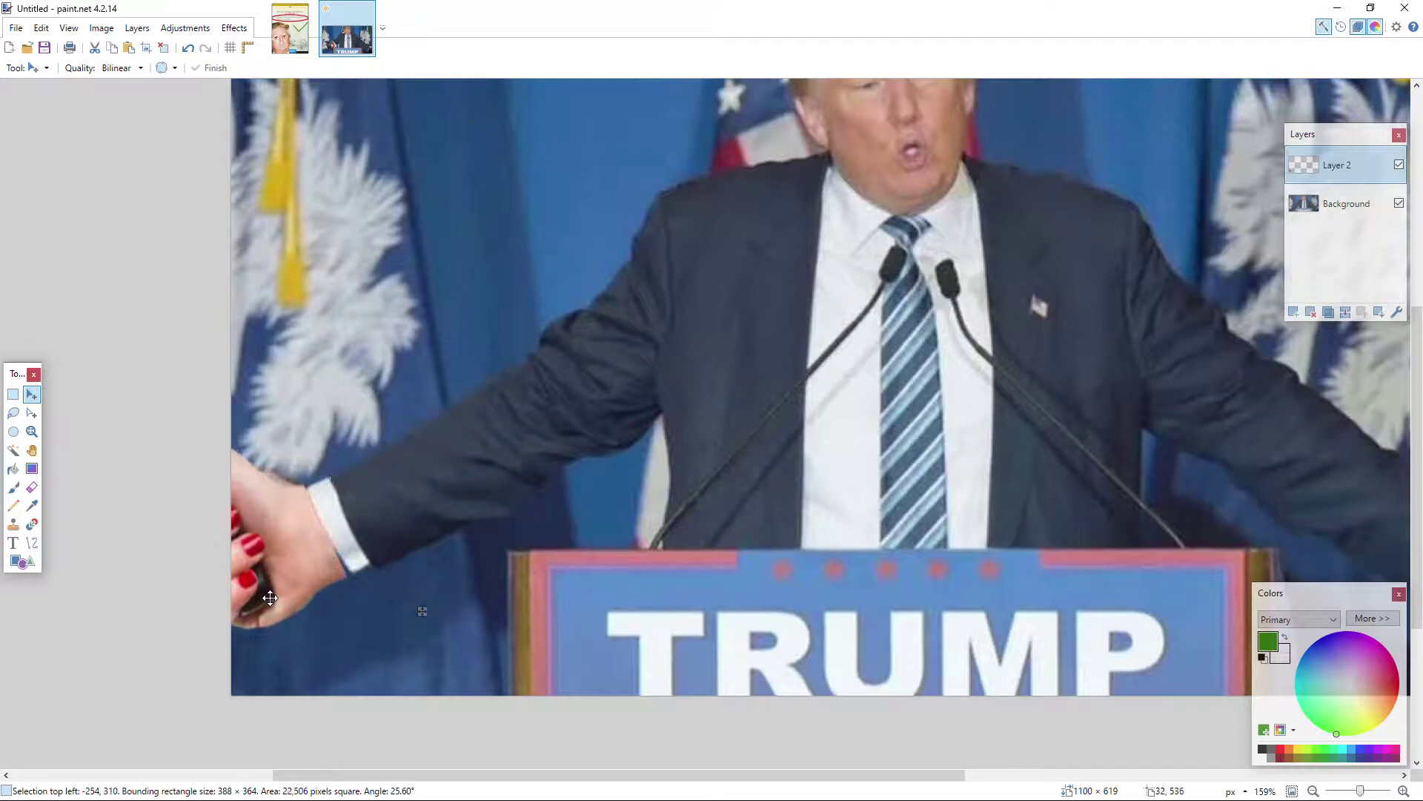
scroll(374, 586, "up", 4)
left_click_drag(387, 596, 307, 587)
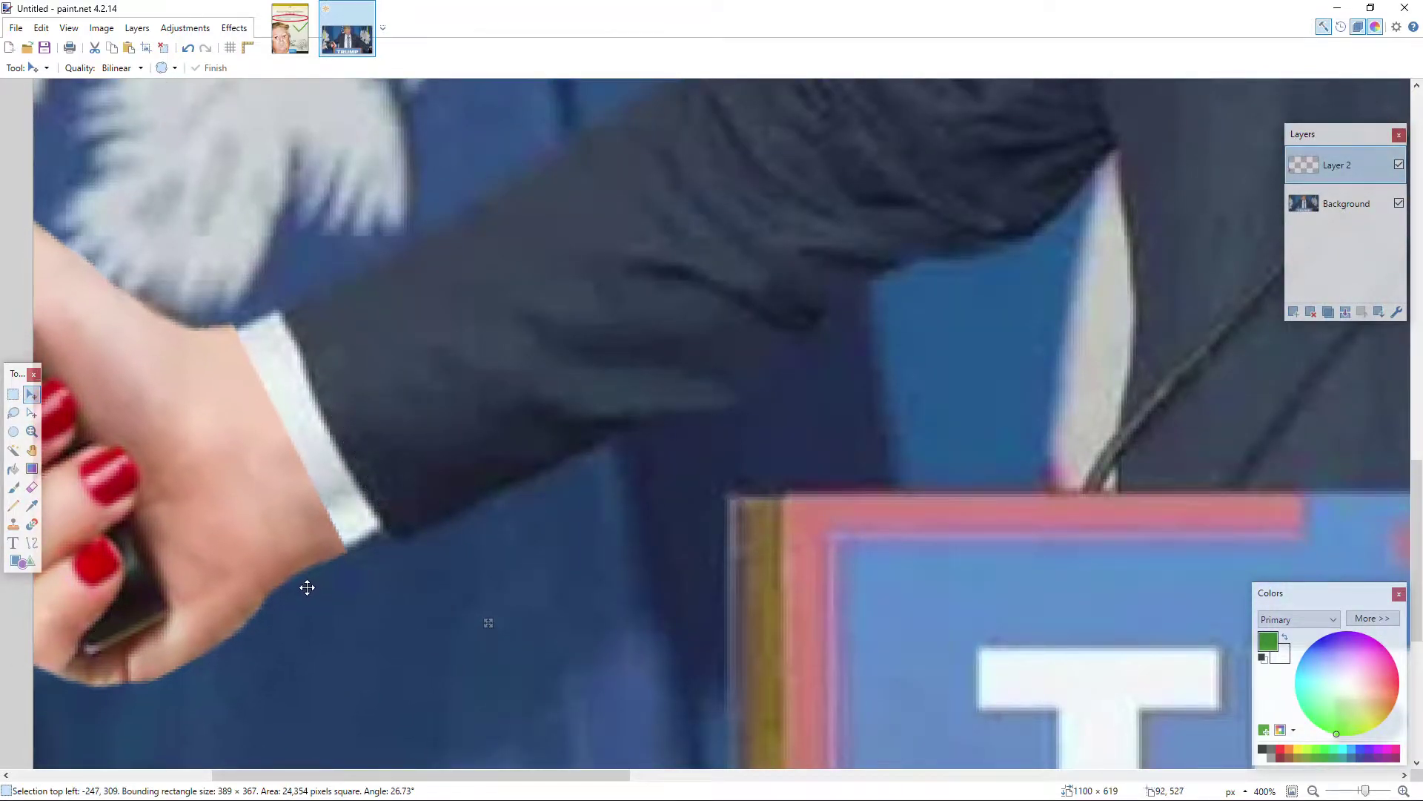
scroll(308, 585, "up", 3)
Step: Lower the hand layer's opacity and erase the part of the wrist that overlaps the white cuff
left_click(31, 487)
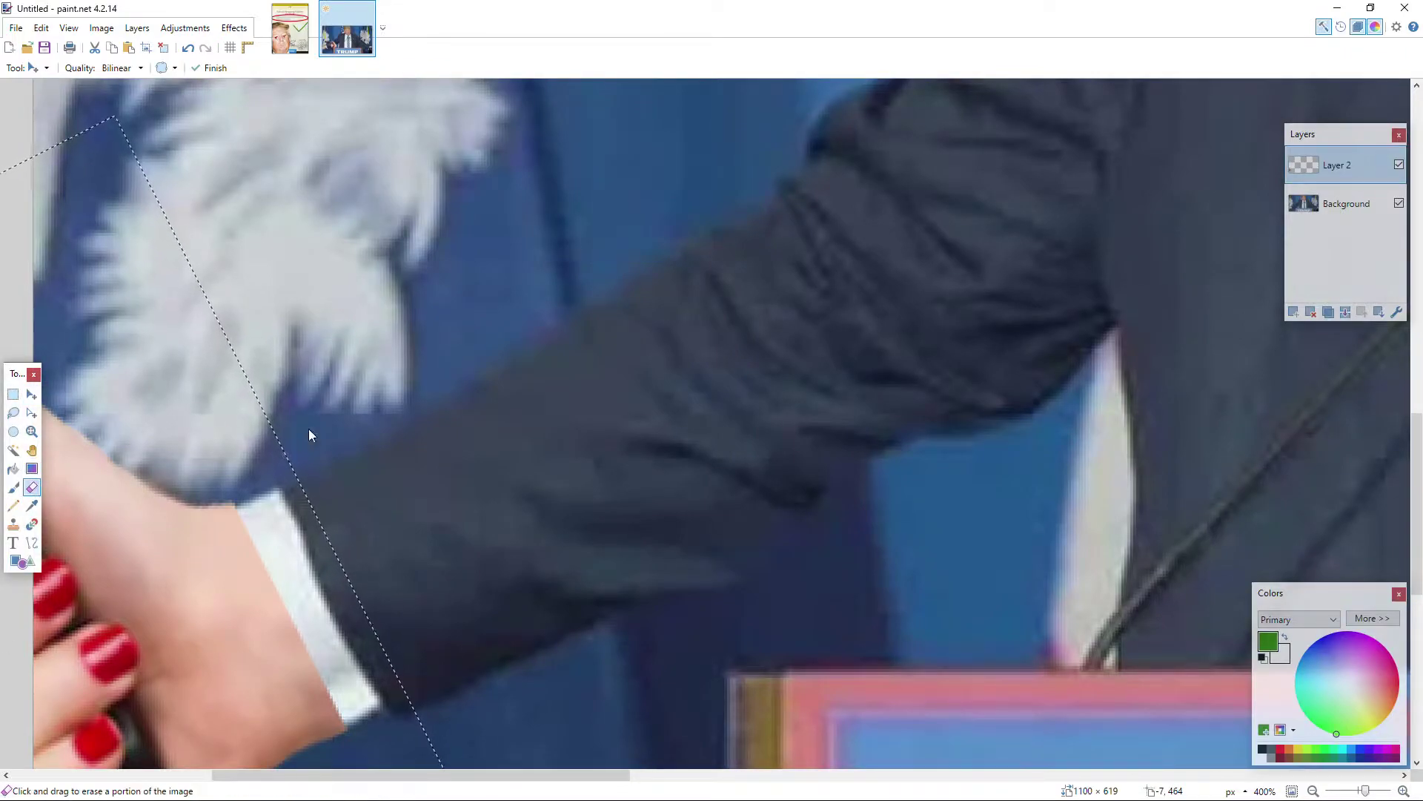
double_click(1332, 166)
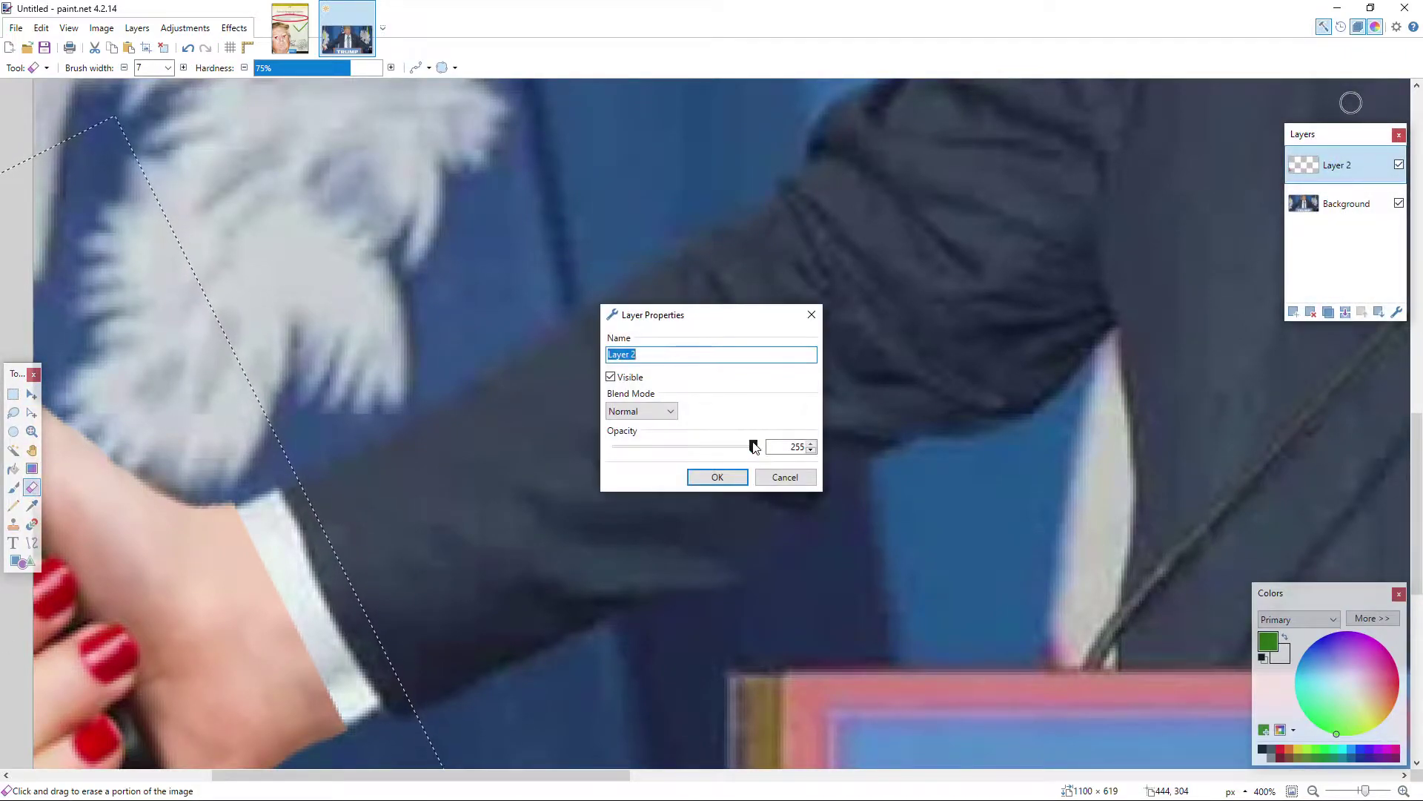
left_click(717, 475)
scroll(343, 651, "up", 5)
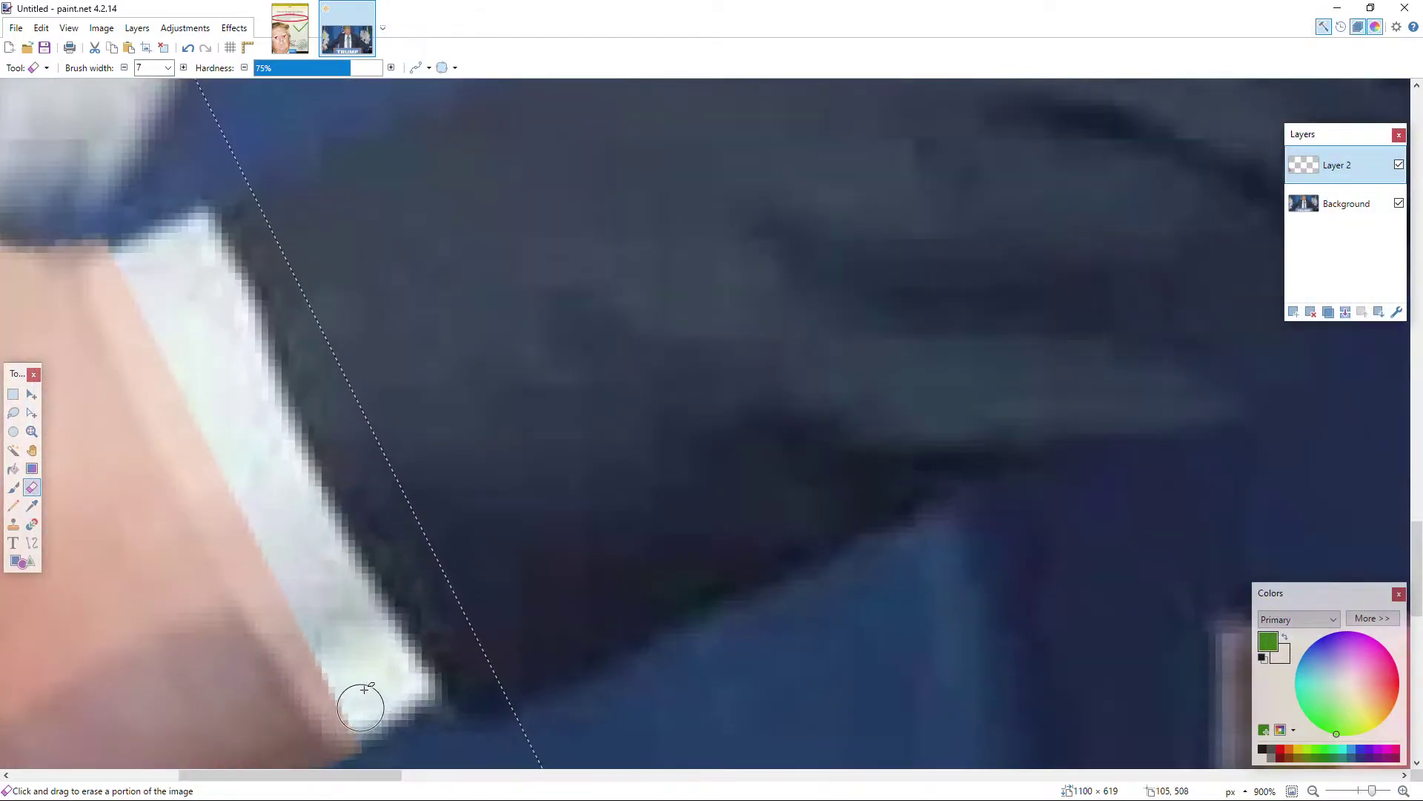
left_click_drag(353, 729, 343, 725)
left_click_drag(312, 686, 346, 730)
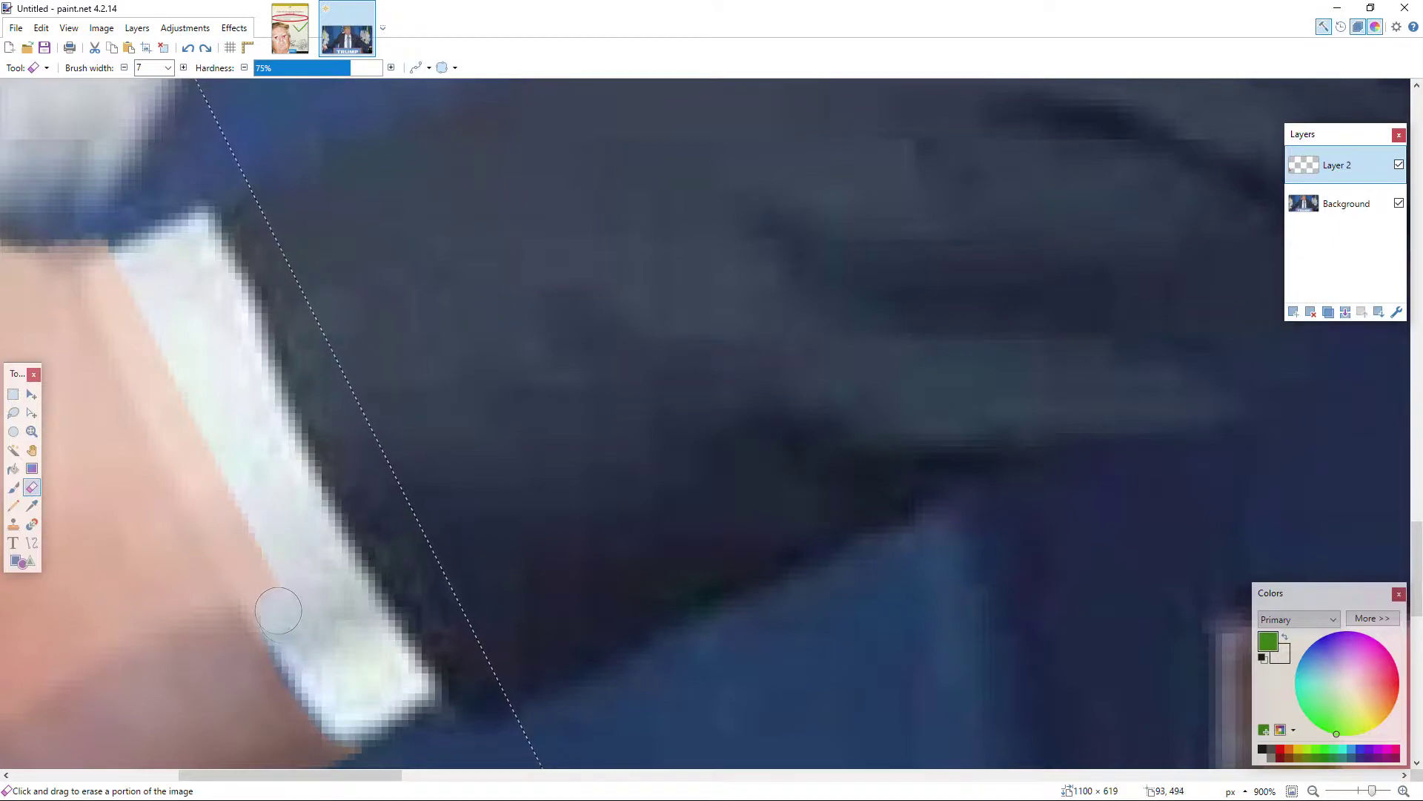
left_click_drag(213, 494, 153, 378)
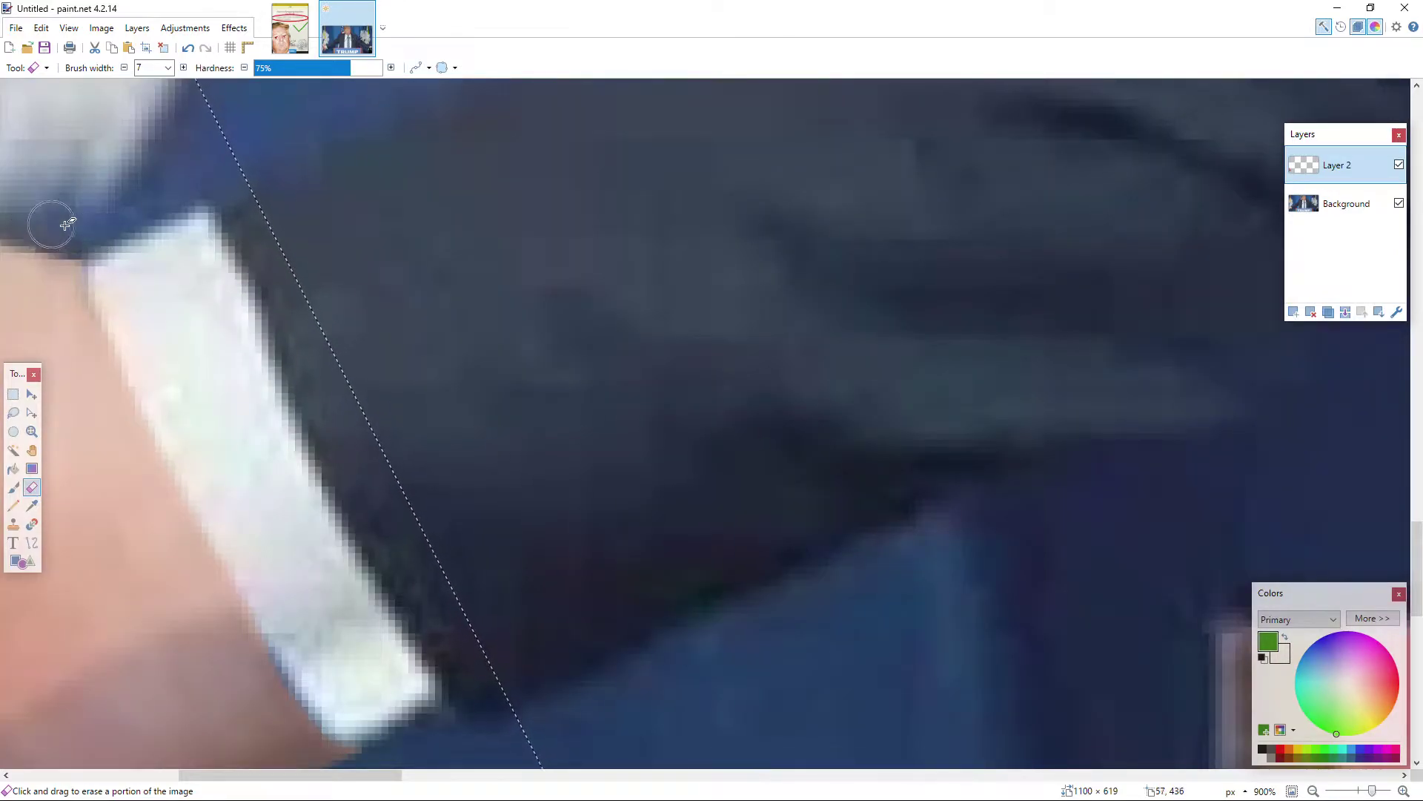
scroll(317, 295, "down", 5)
scroll(318, 295, "left", 5)
mouse_move(554, 587)
left_mouse_down()
mouse_move(525, 581)
mouse_move(516, 613)
left_mouse_up()
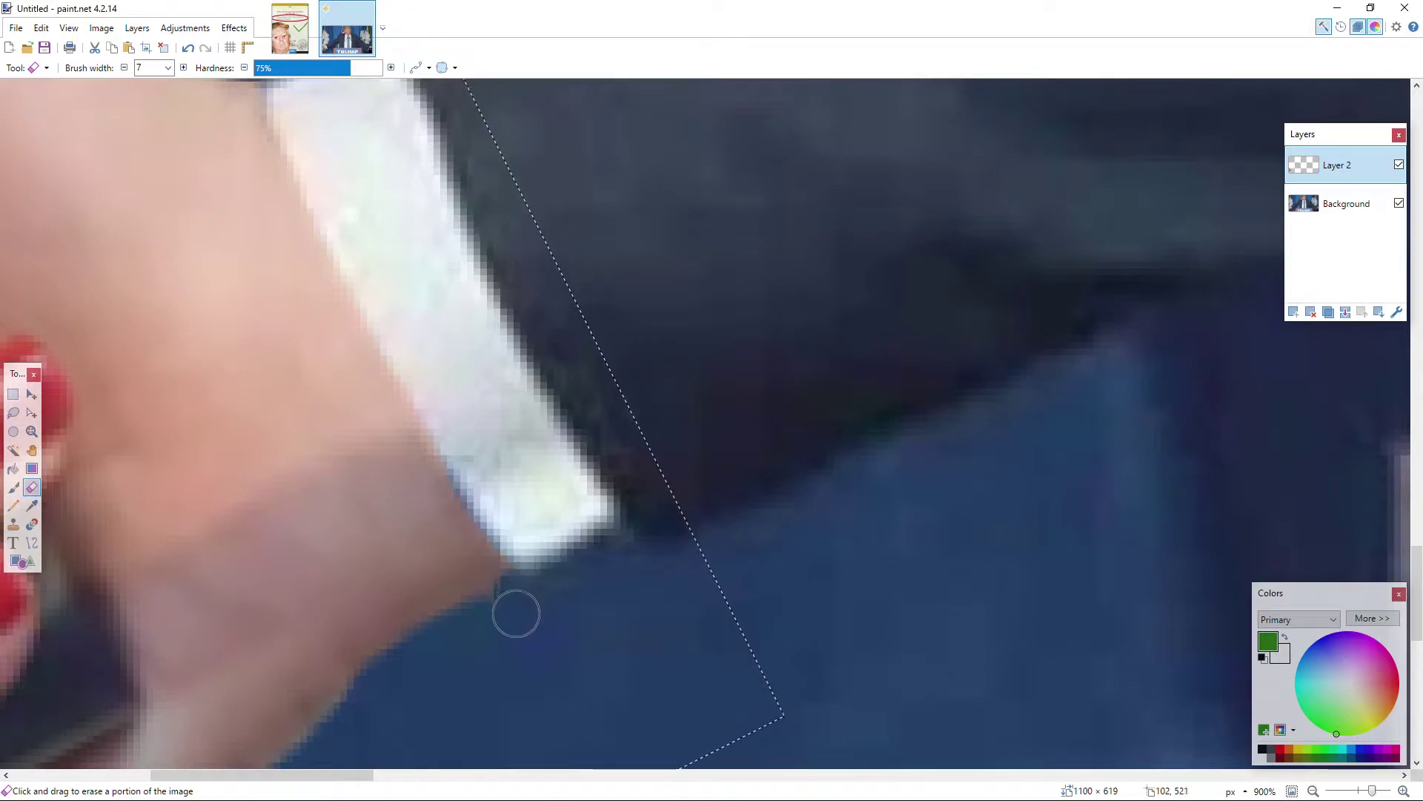
Step: Restore the hand layer to full opacity and clone skin over the lower wrist corner beside the cuff
left_click(12, 525)
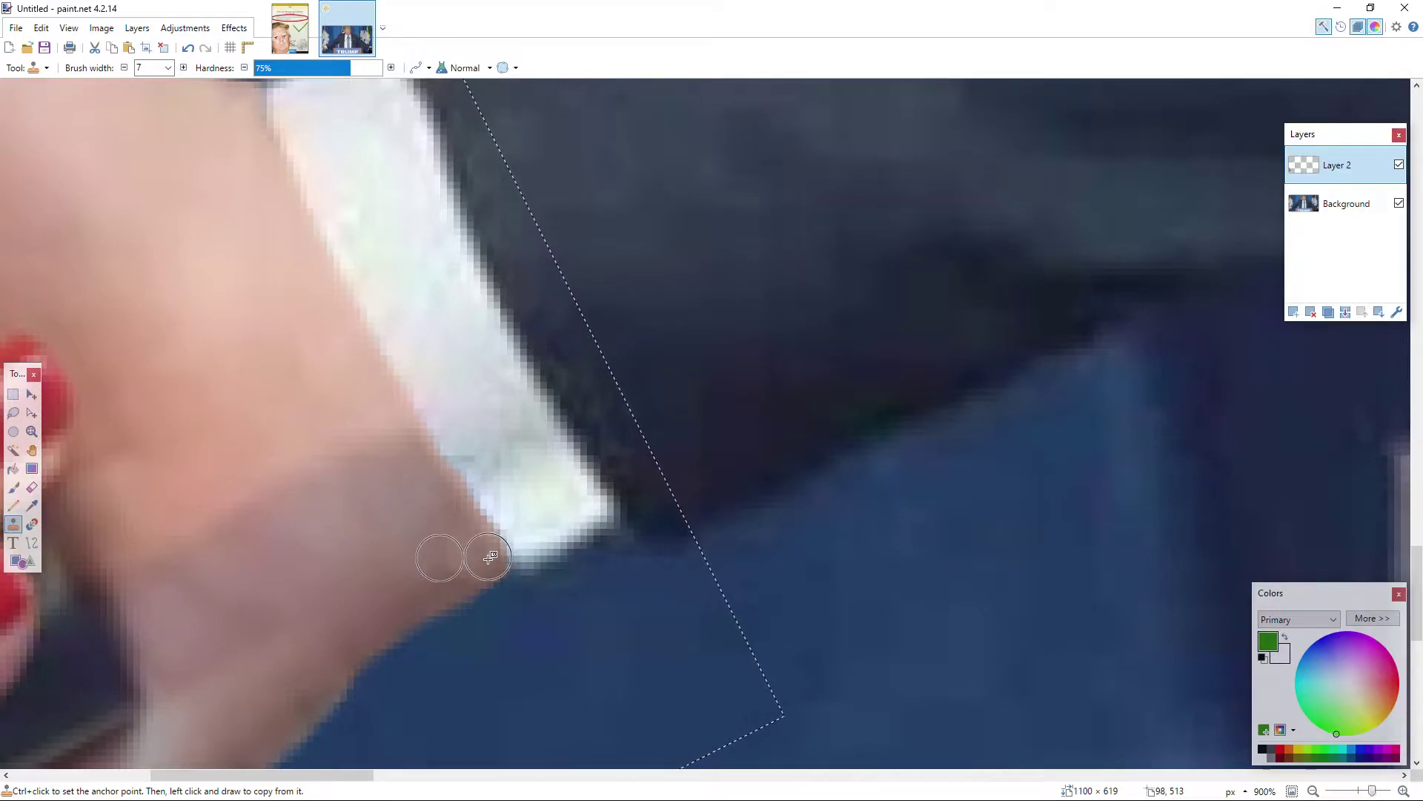
scroll(468, 531, "down", 5)
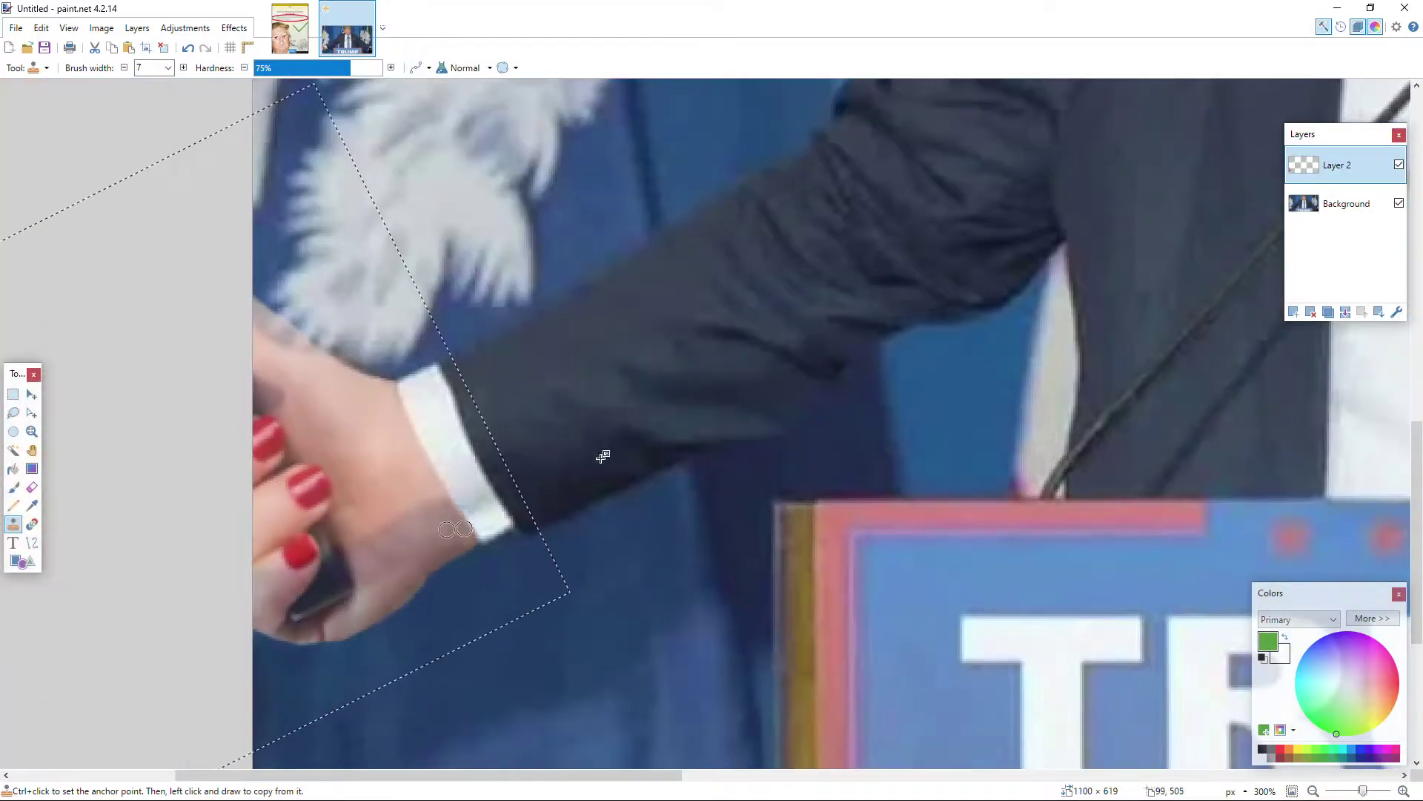
double_click(1342, 178)
left_click(717, 477)
scroll(431, 552, "up", 3)
scroll(431, 552, "up", 3)
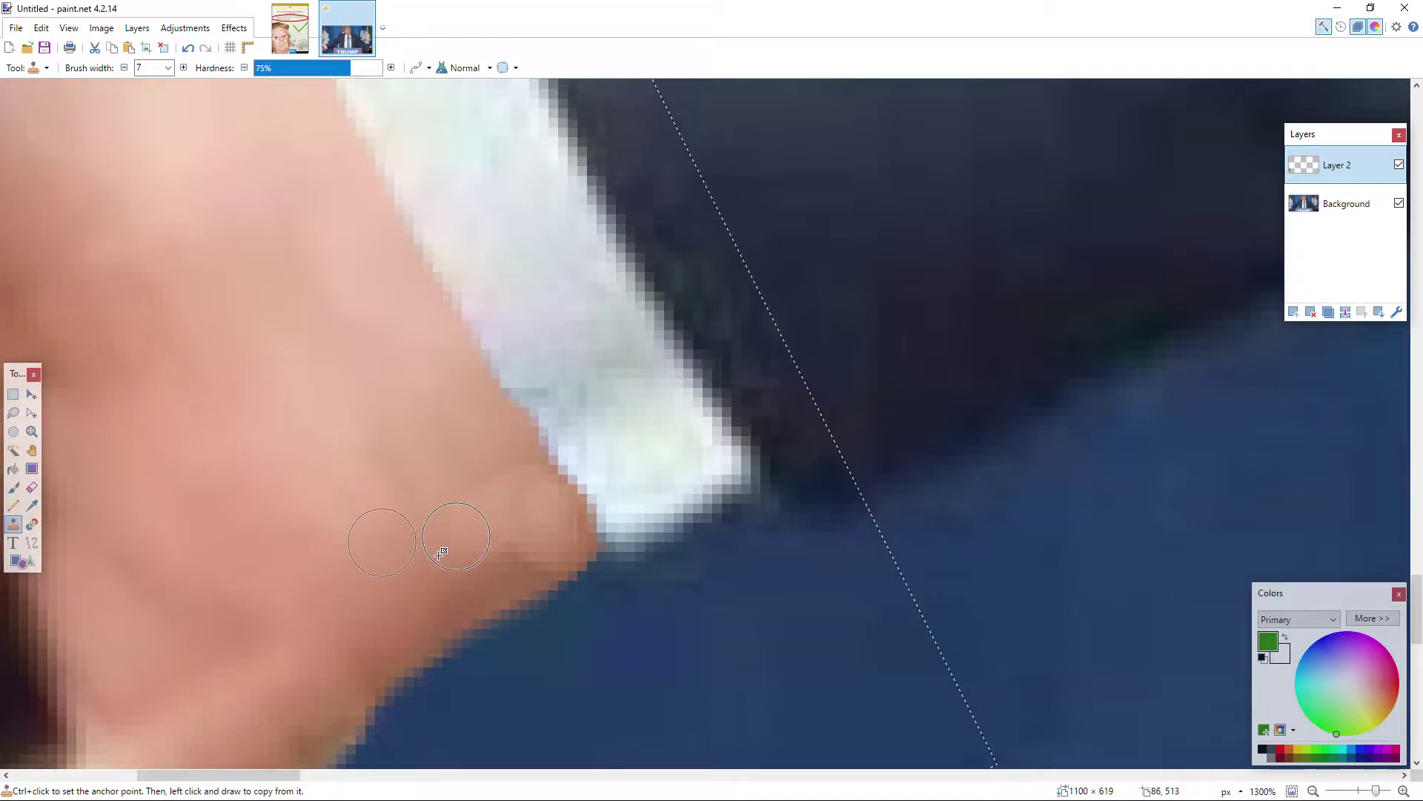
left_click(462, 558, "ctrl")
mouse_move(494, 559)
left_mouse_down()
mouse_move(551, 529)
mouse_move(496, 524)
mouse_move(539, 519)
left_mouse_up()
mouse_move(434, 593)
left_mouse_down()
mouse_move(413, 603)
mouse_move(461, 566)
mouse_move(493, 603)
left_mouse_up()
Step: Clone skin along the upper and middle wrist edge to fill it in against the white cuff
scroll(538, 601, "down", 4)
scroll(537, 601, "down", 2)
scroll(461, 422, "up", 8)
mouse_move(516, 214)
left_mouse_down()
mouse_move(501, 240)
mouse_move(509, 224)
mouse_move(543, 324)
left_mouse_up()
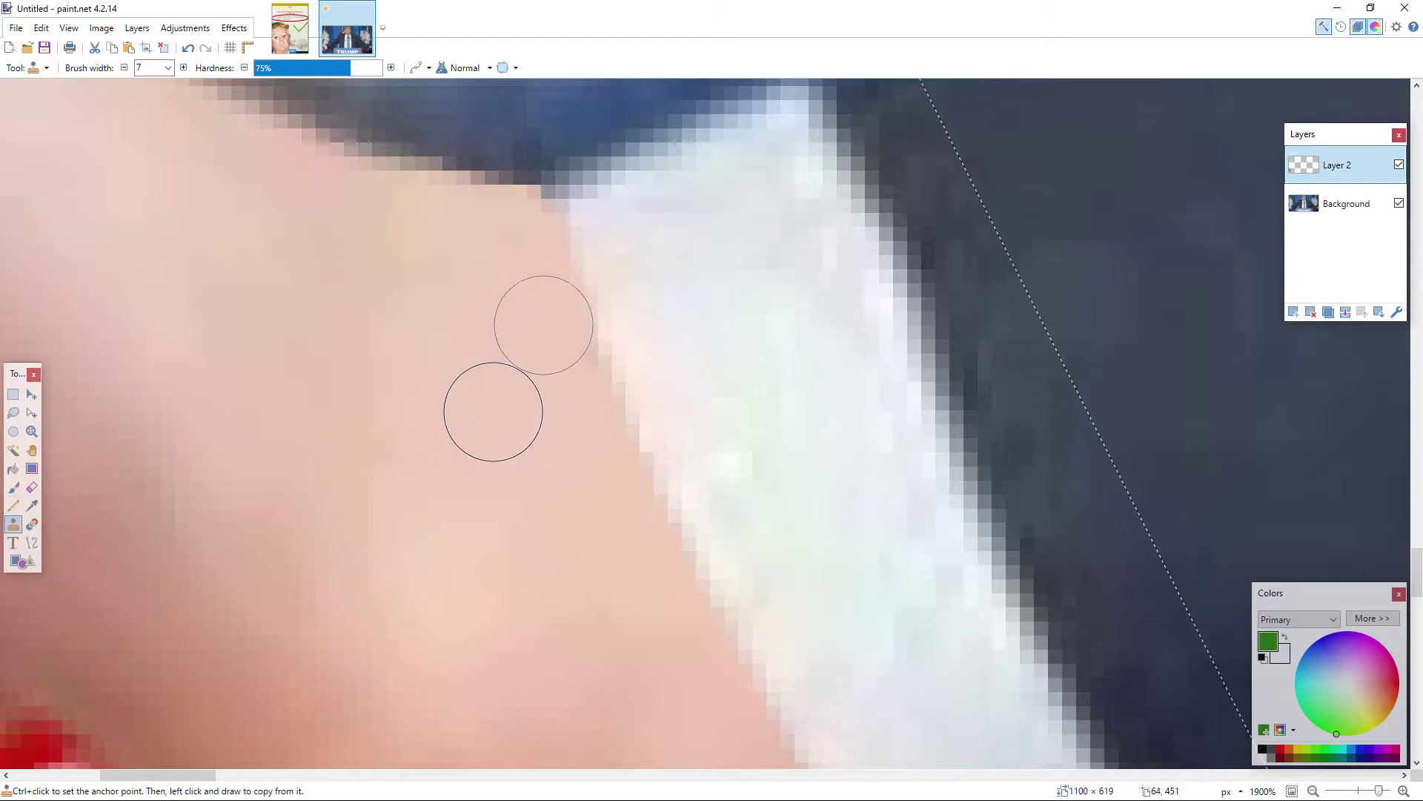
scroll(582, 461, "down", 5)
scroll(583, 489, "up", 3)
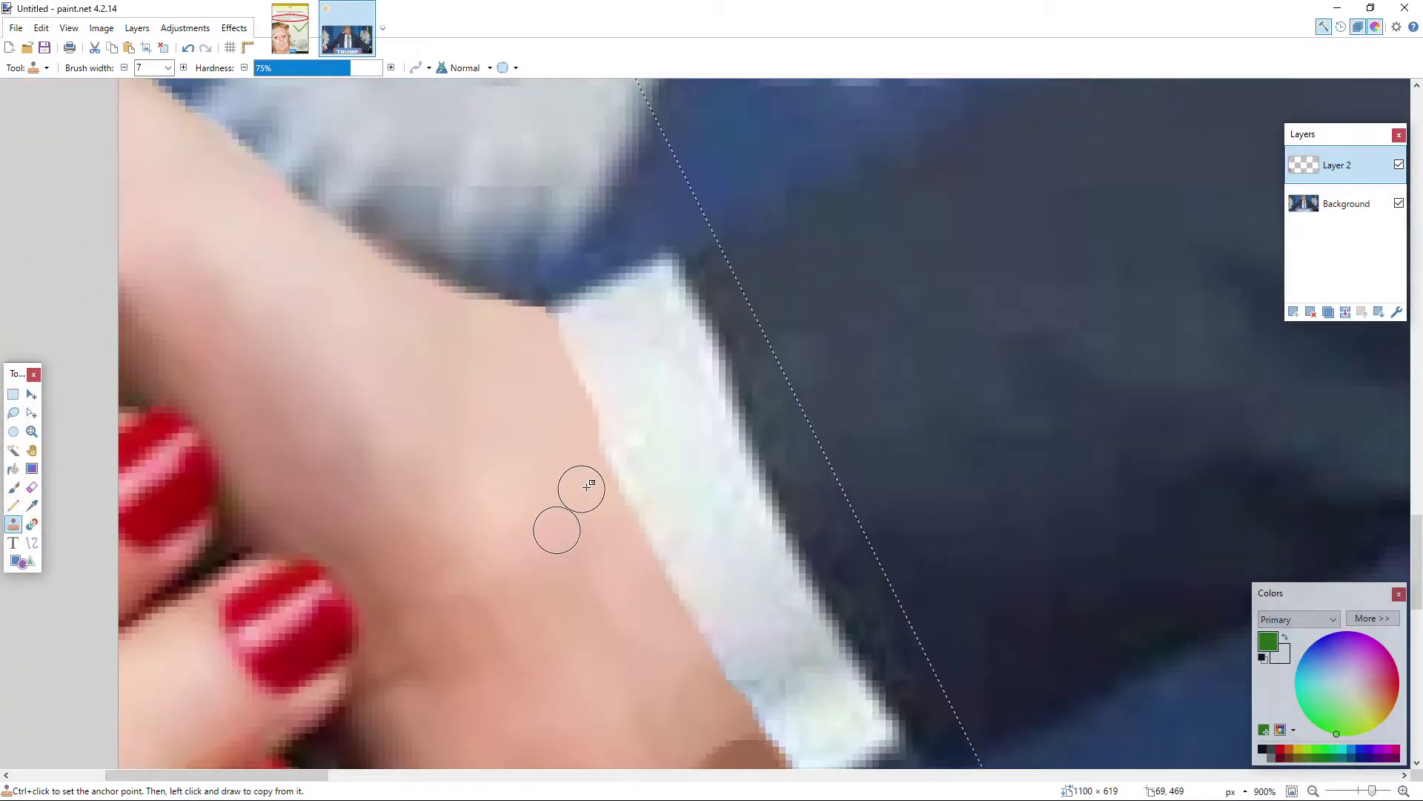
left_click(563, 464, "ctrl")
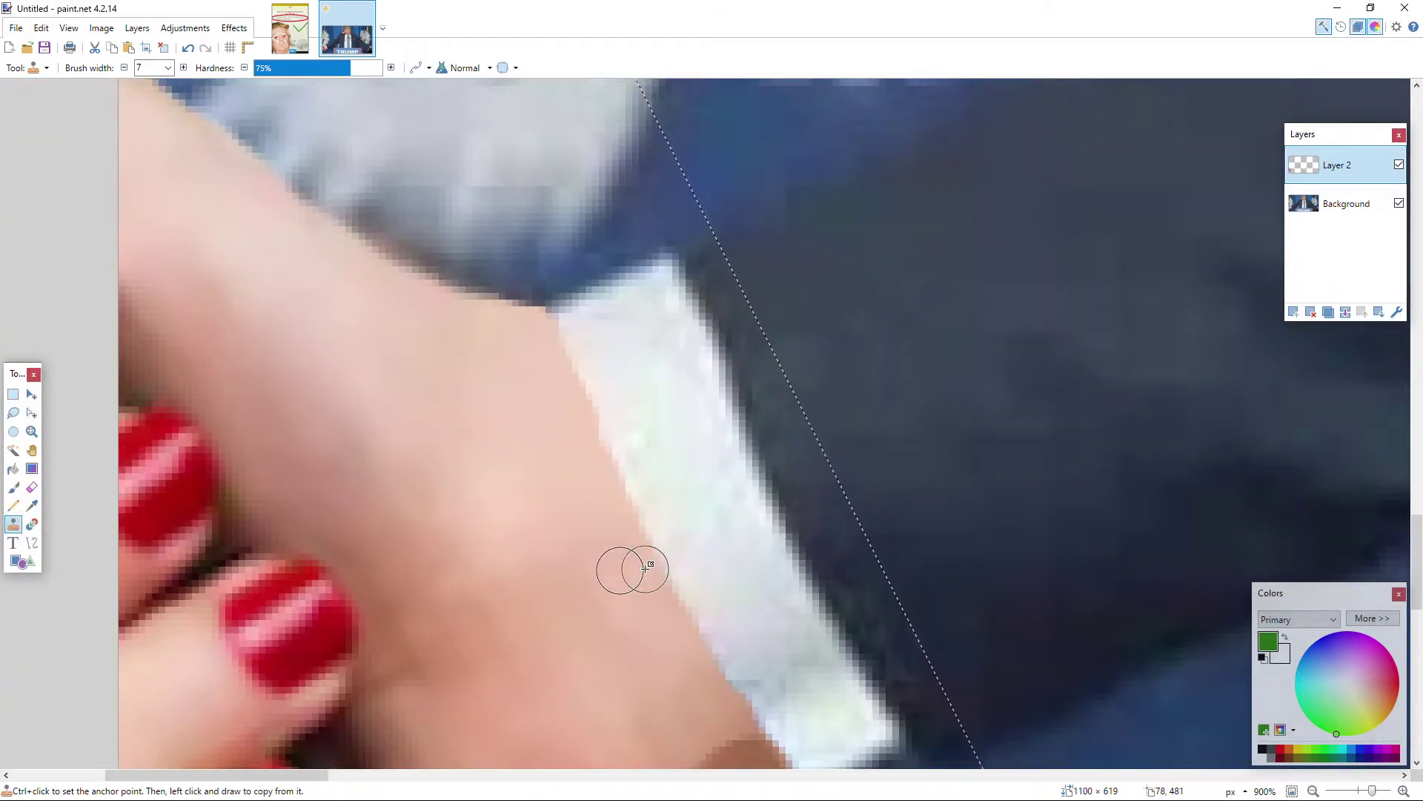
left_click_drag(645, 569, 684, 659)
Step: Merge the hand layer down into the background photo
scroll(721, 697, "down", 4)
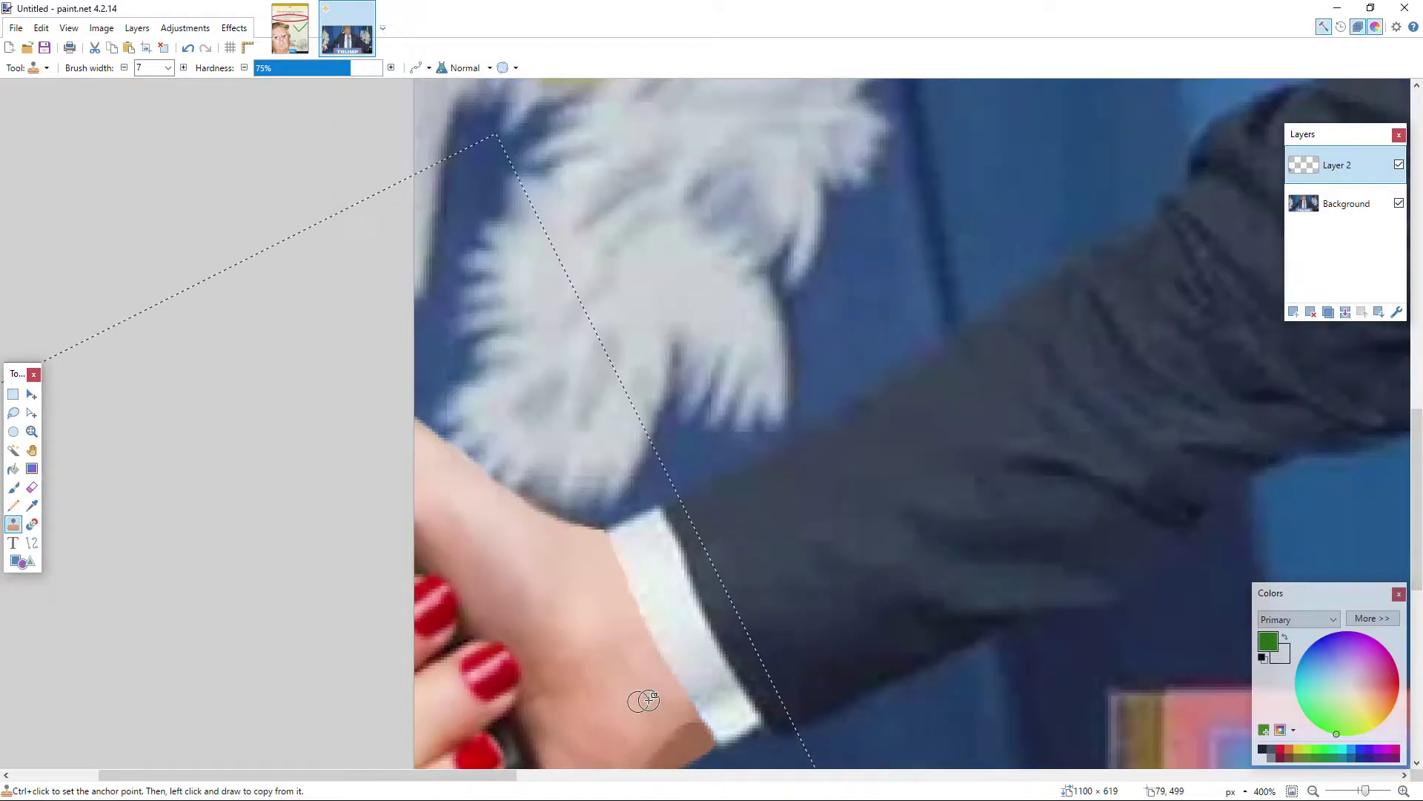
scroll(645, 699, "up", 2)
scroll(647, 677, "down", 3)
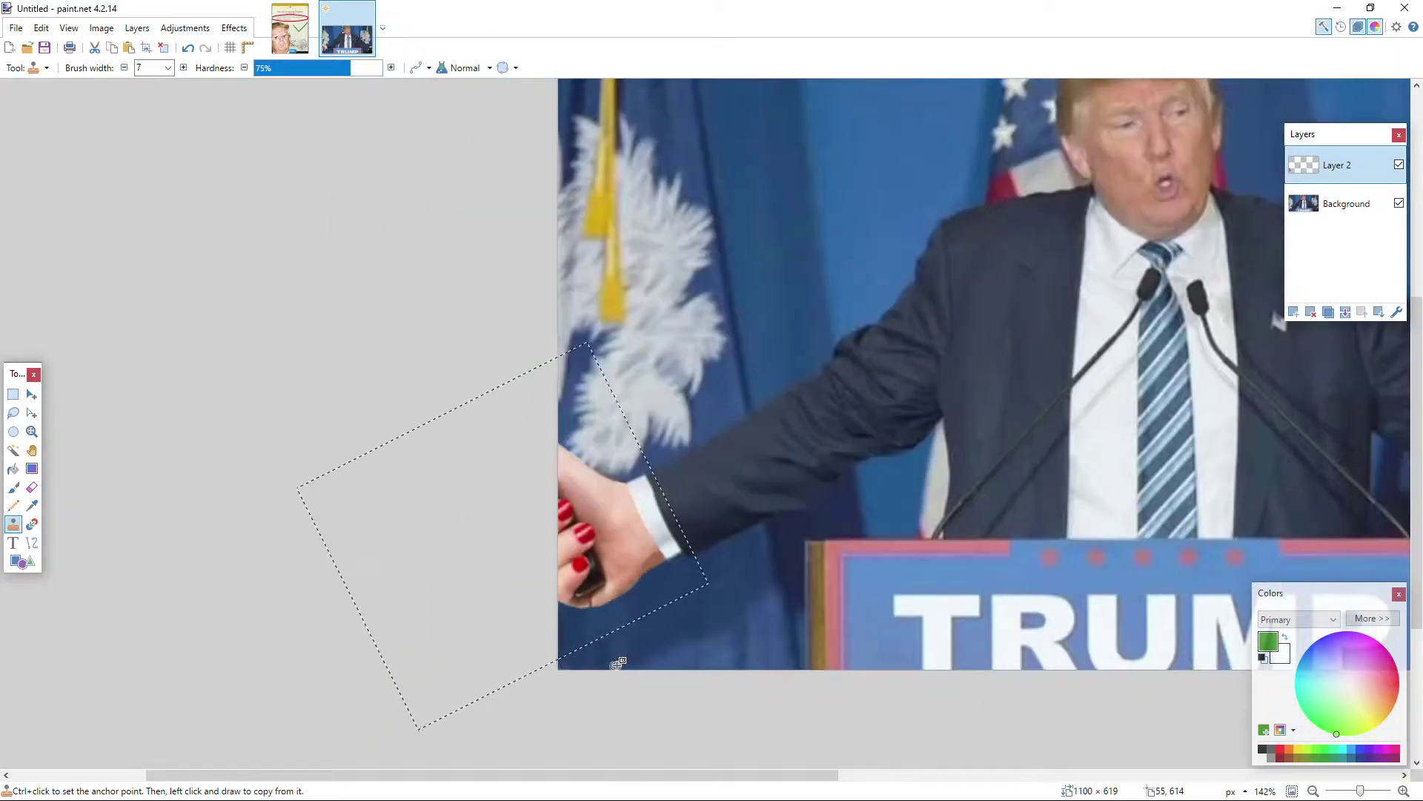
left_click(1345, 312)
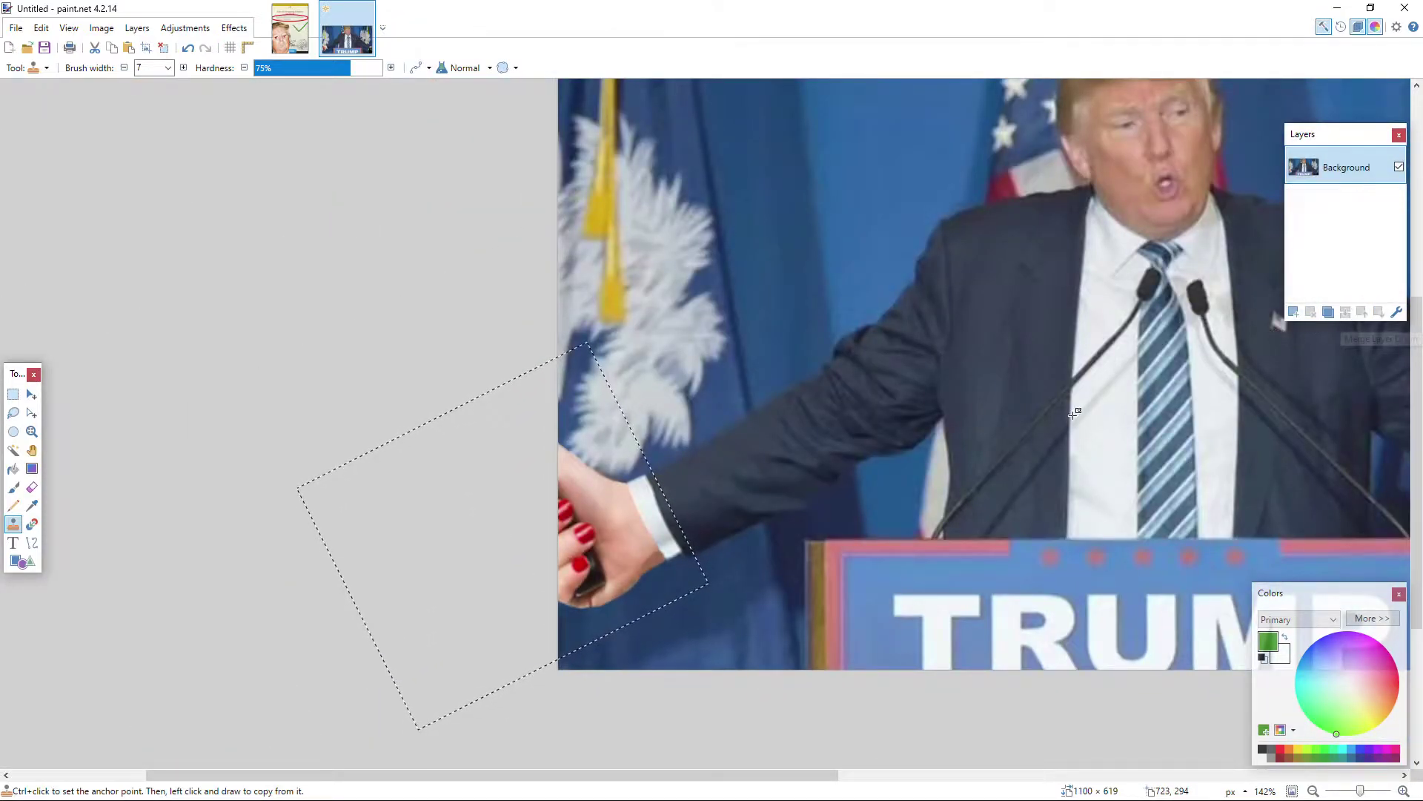
scroll(413, 590, "right", 5)
scroll(415, 593, "up", 2)
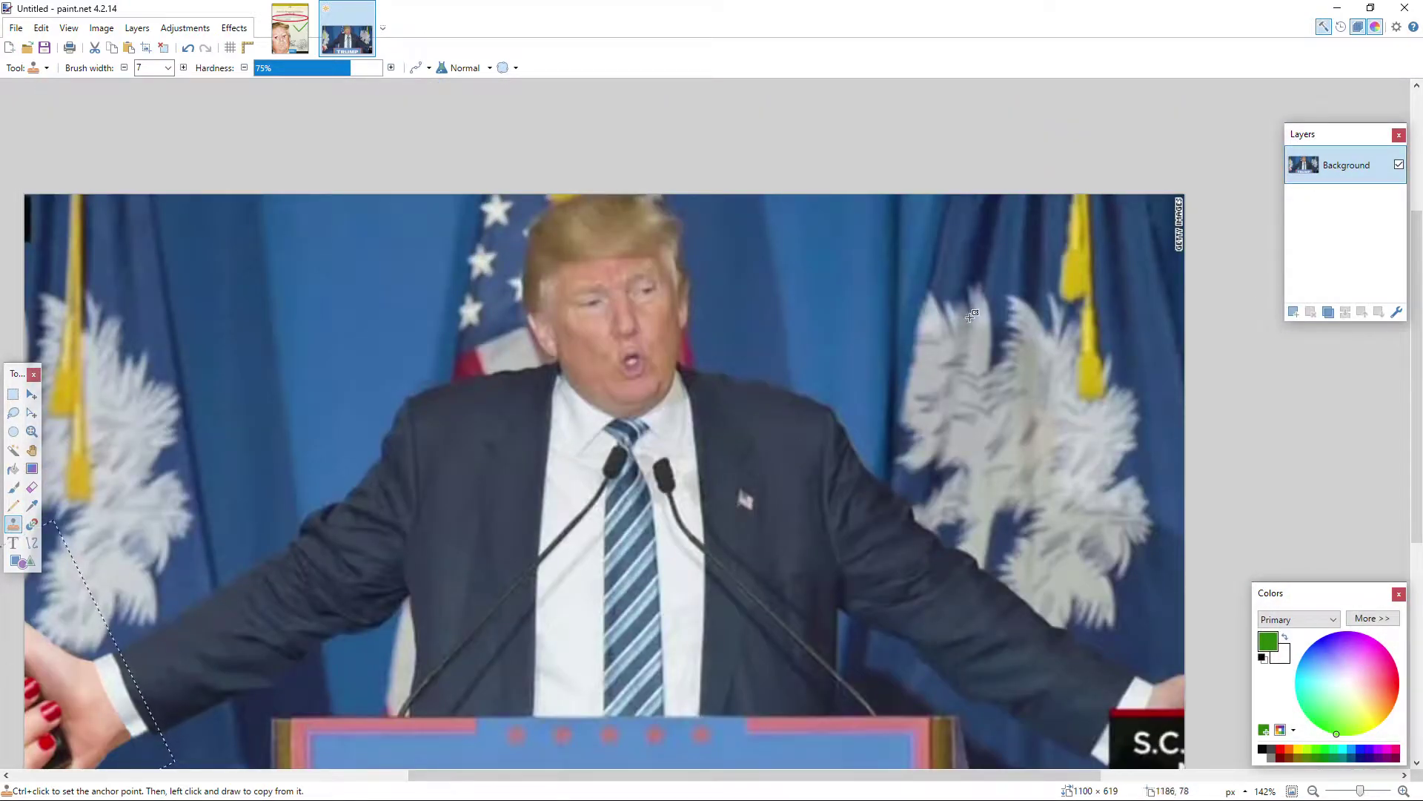
Step: Switch to the browser and search Google Images for "lolipop"
left_click(1337, 10)
scroll(271, 116, "up", 15)
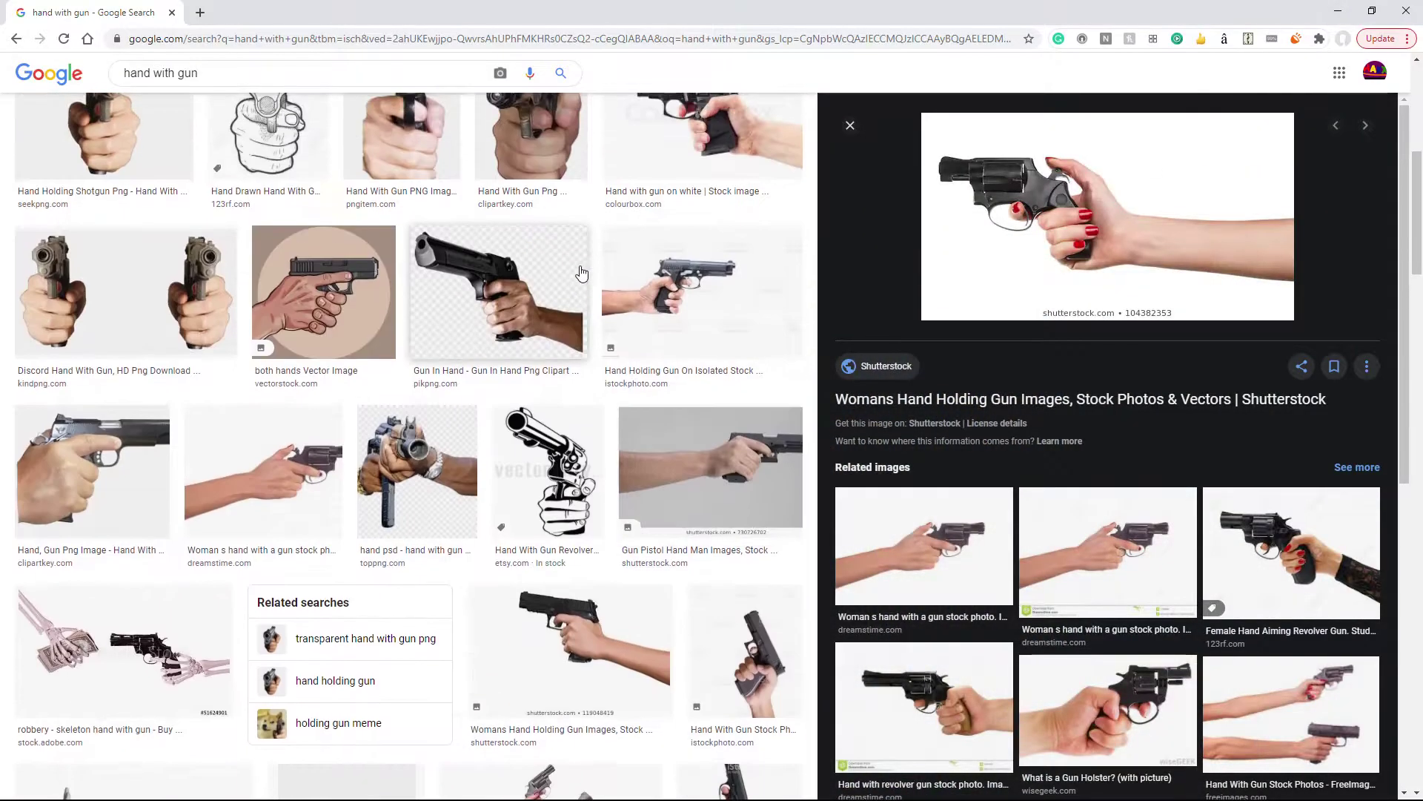
triple_click(275, 84)
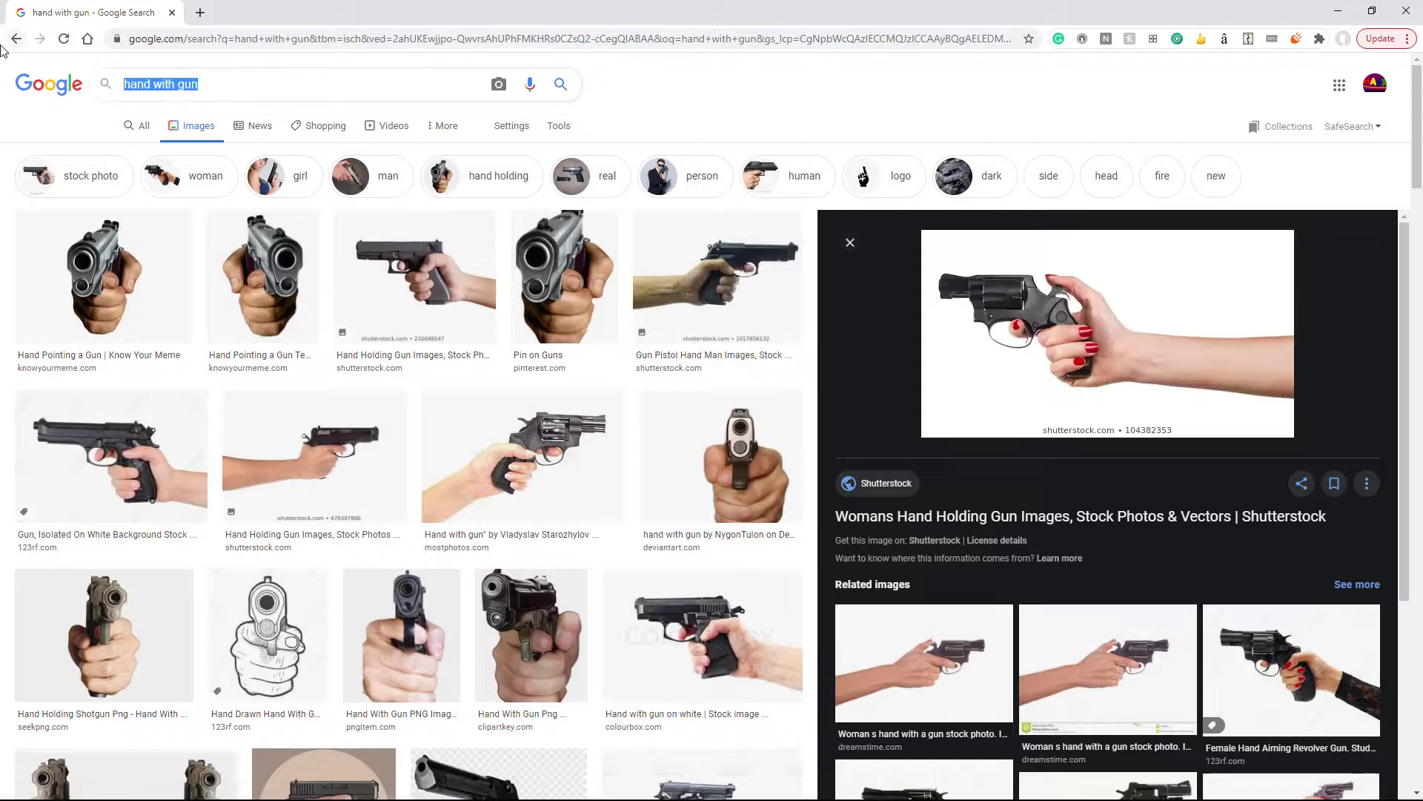
type("lolipop")
key("Return")
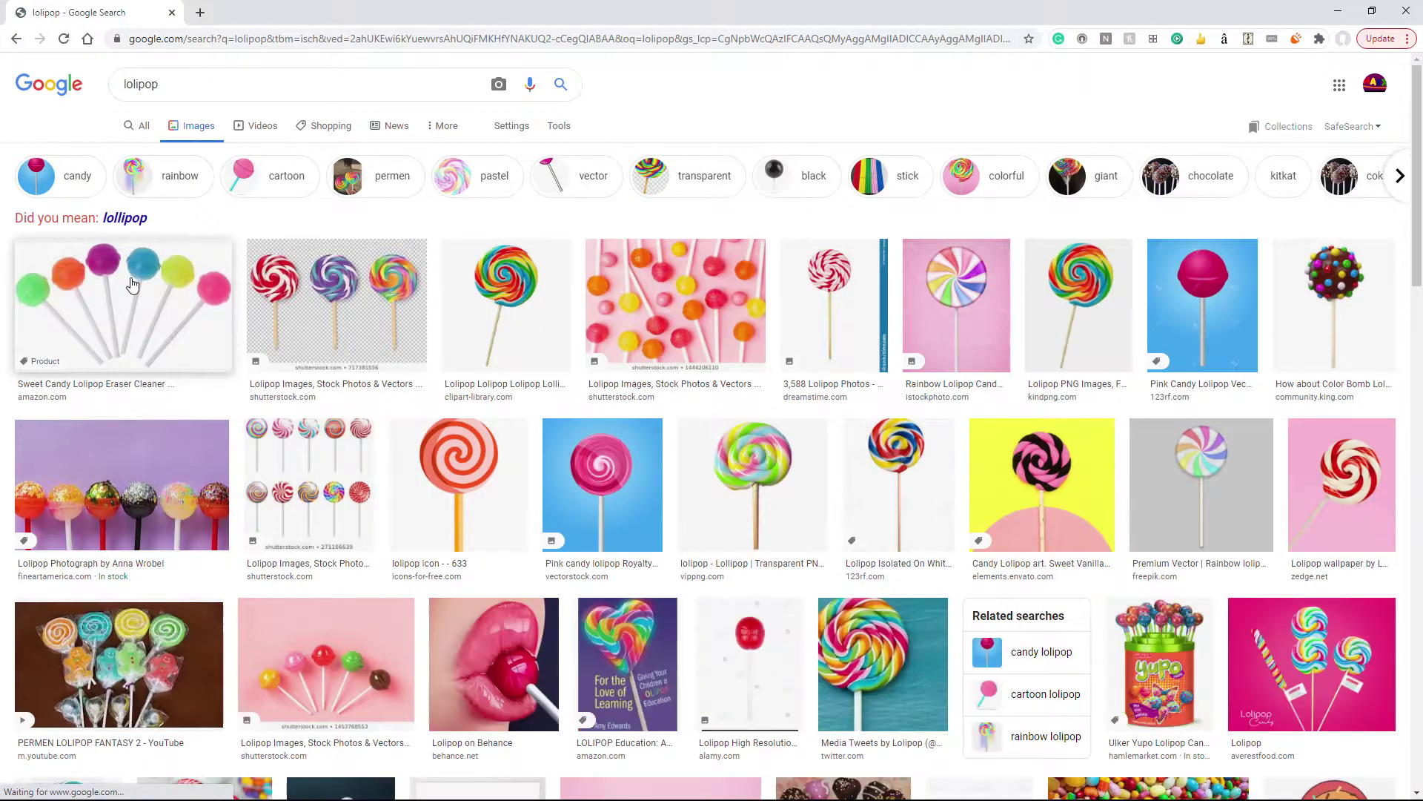
left_click(549, 309)
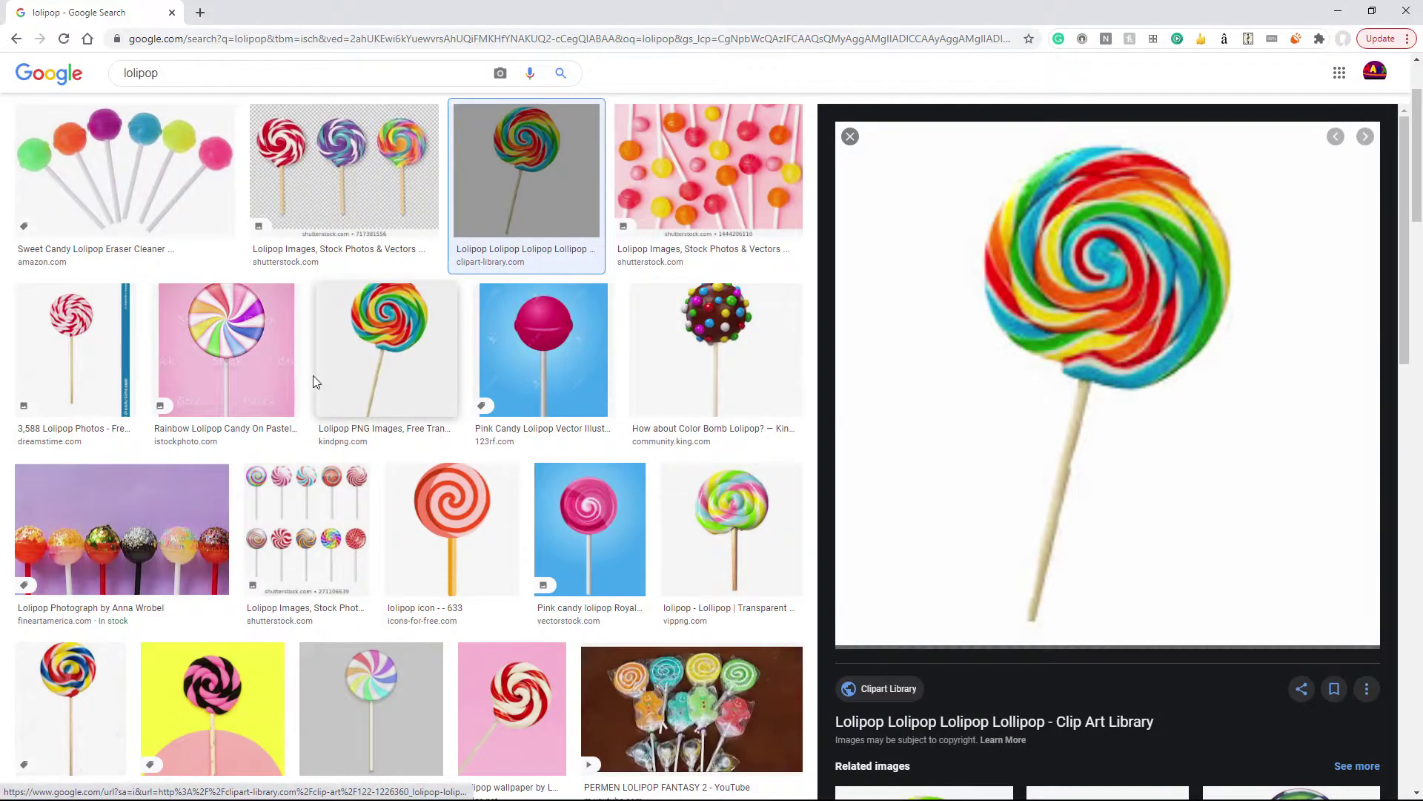
right_click(1044, 487)
left_click(1149, 631)
key("super")
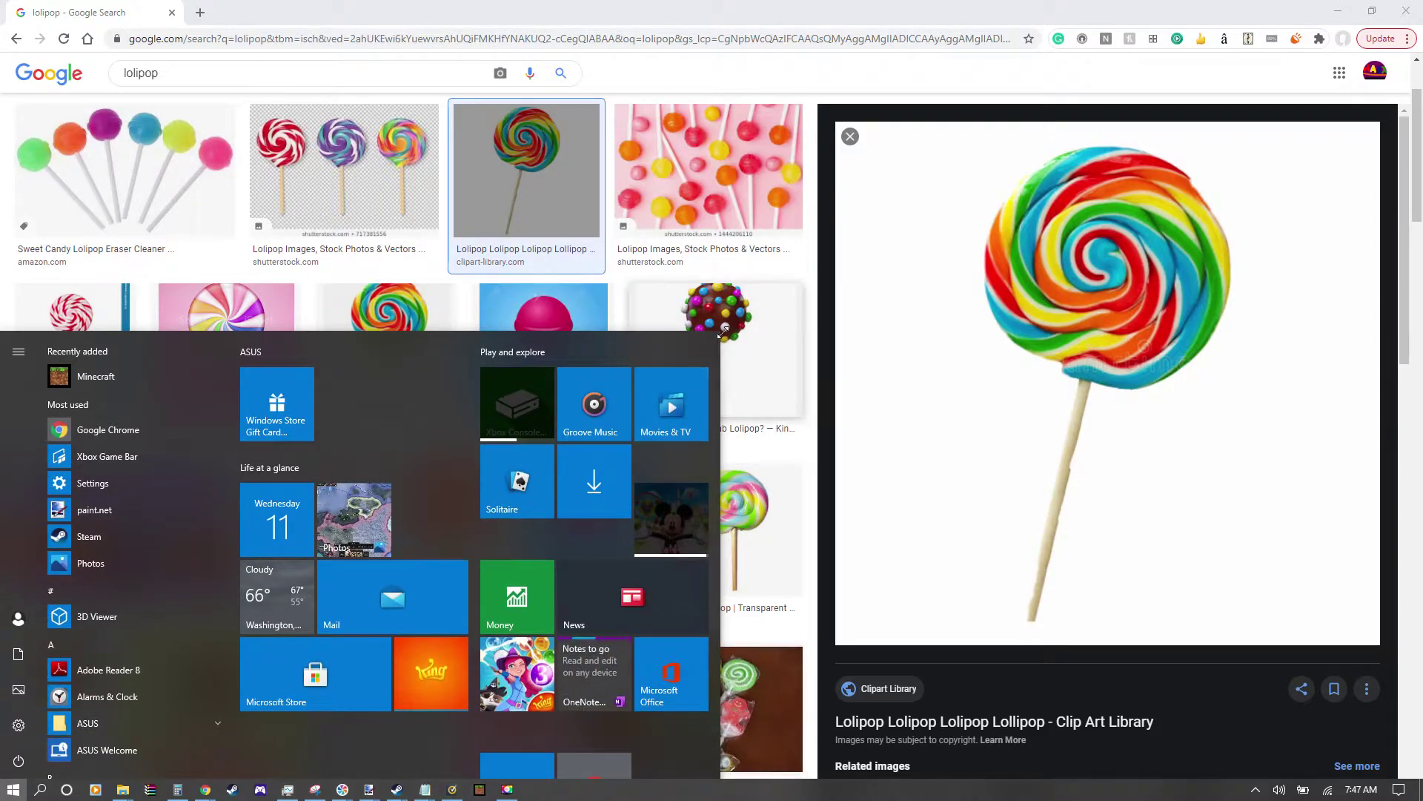
Step: Copy the chocolate Color Bomb lollipop image from the search results and switch to the podium photo in paint.net
left_click(789, 335)
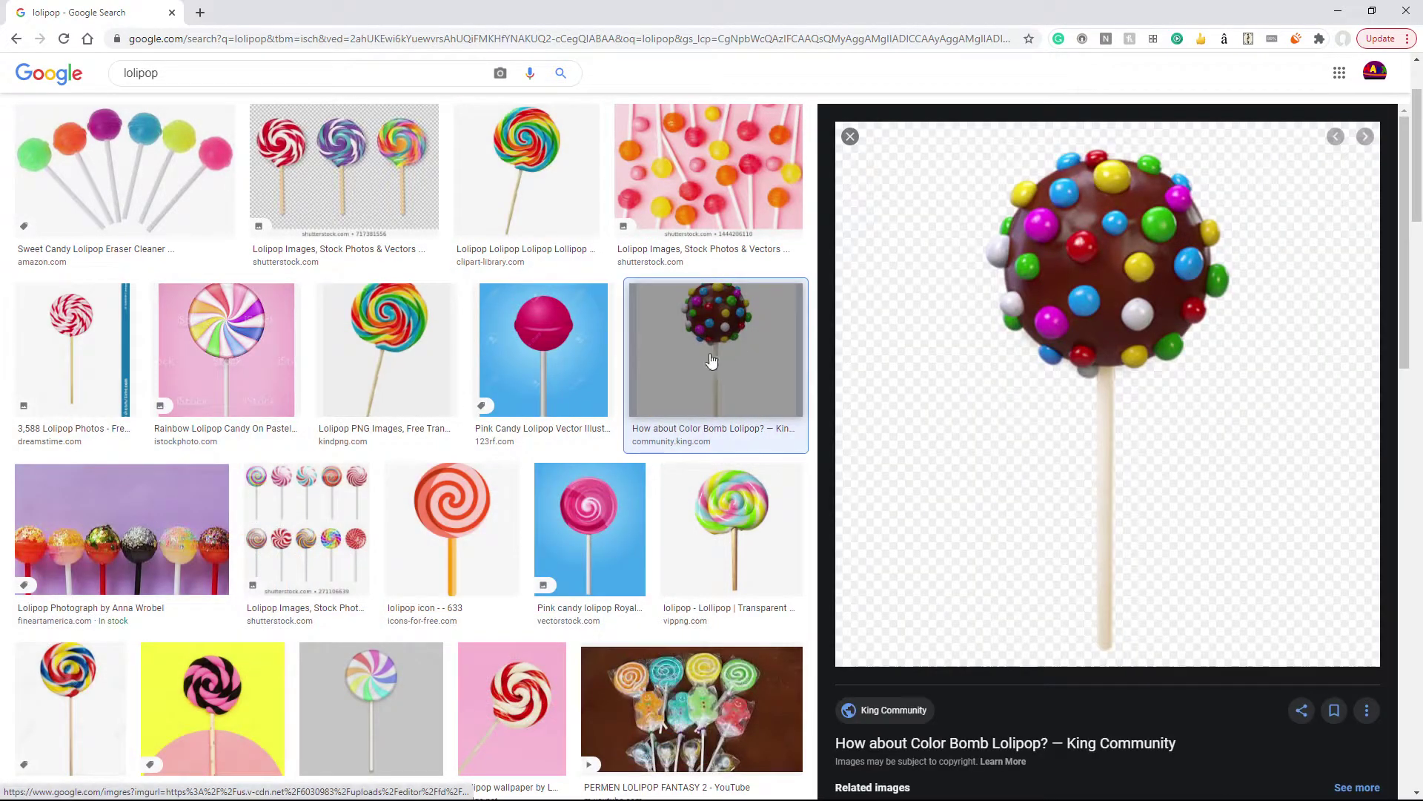
right_click(1076, 377)
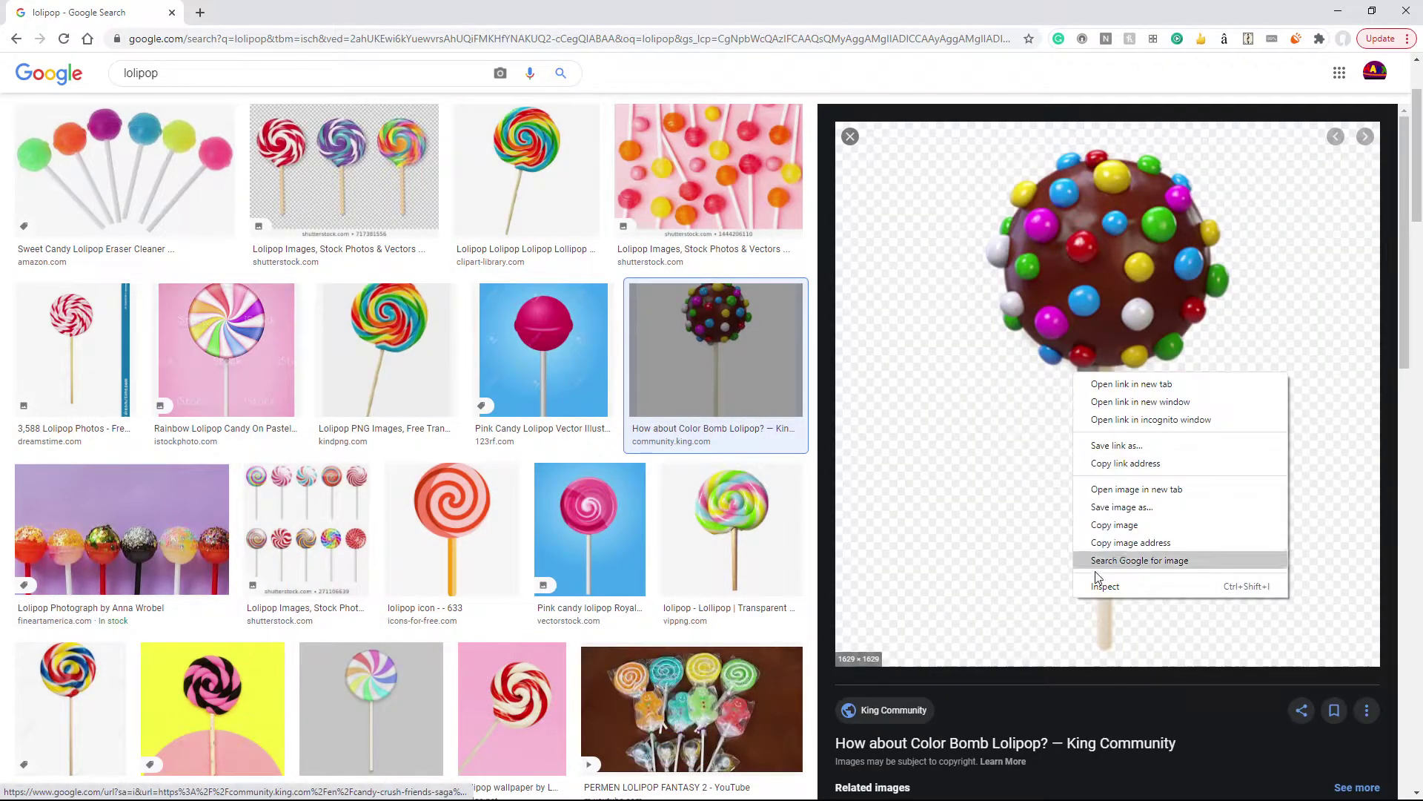
left_click(1114, 524)
key("super")
mouse_move(386, 780)
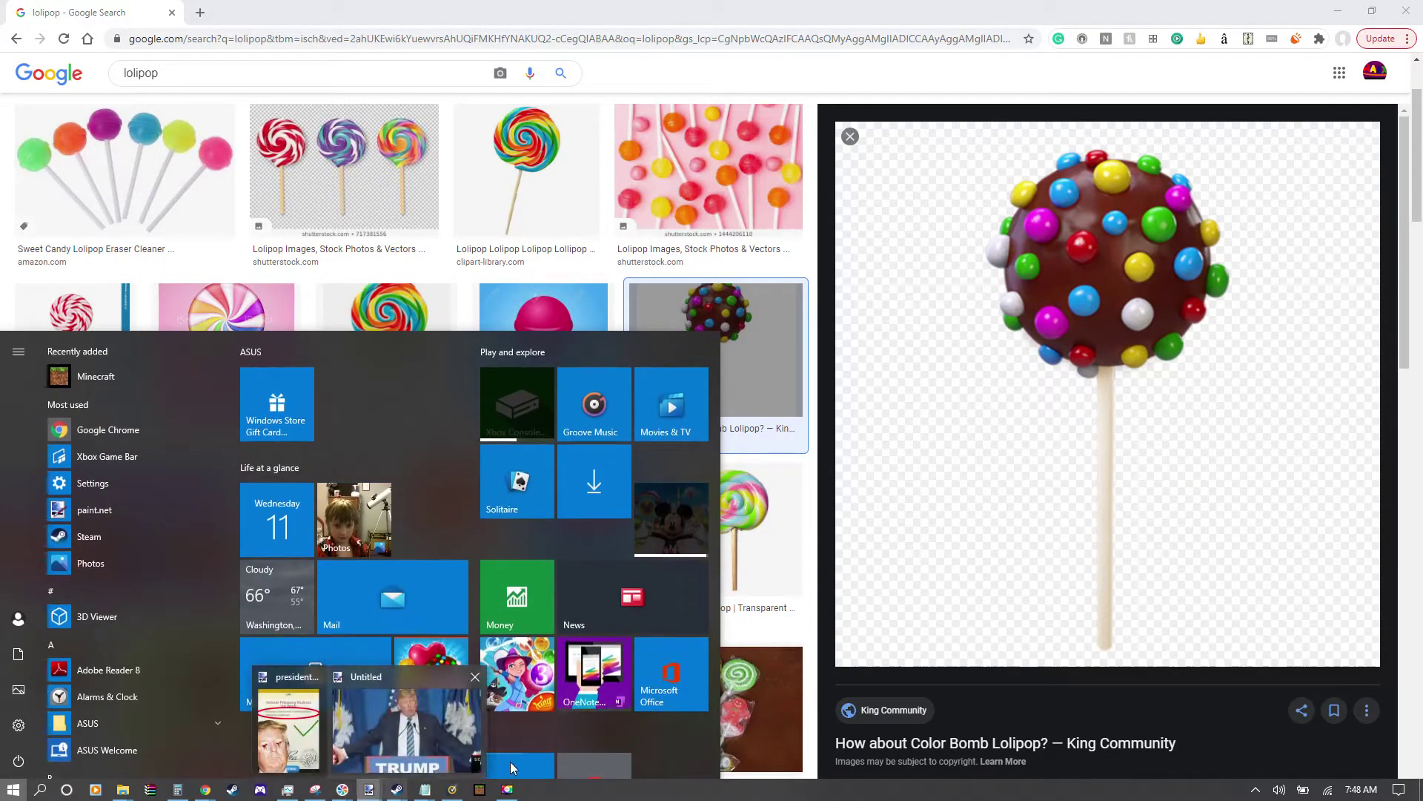
left_click(436, 757)
key("ctrl+v")
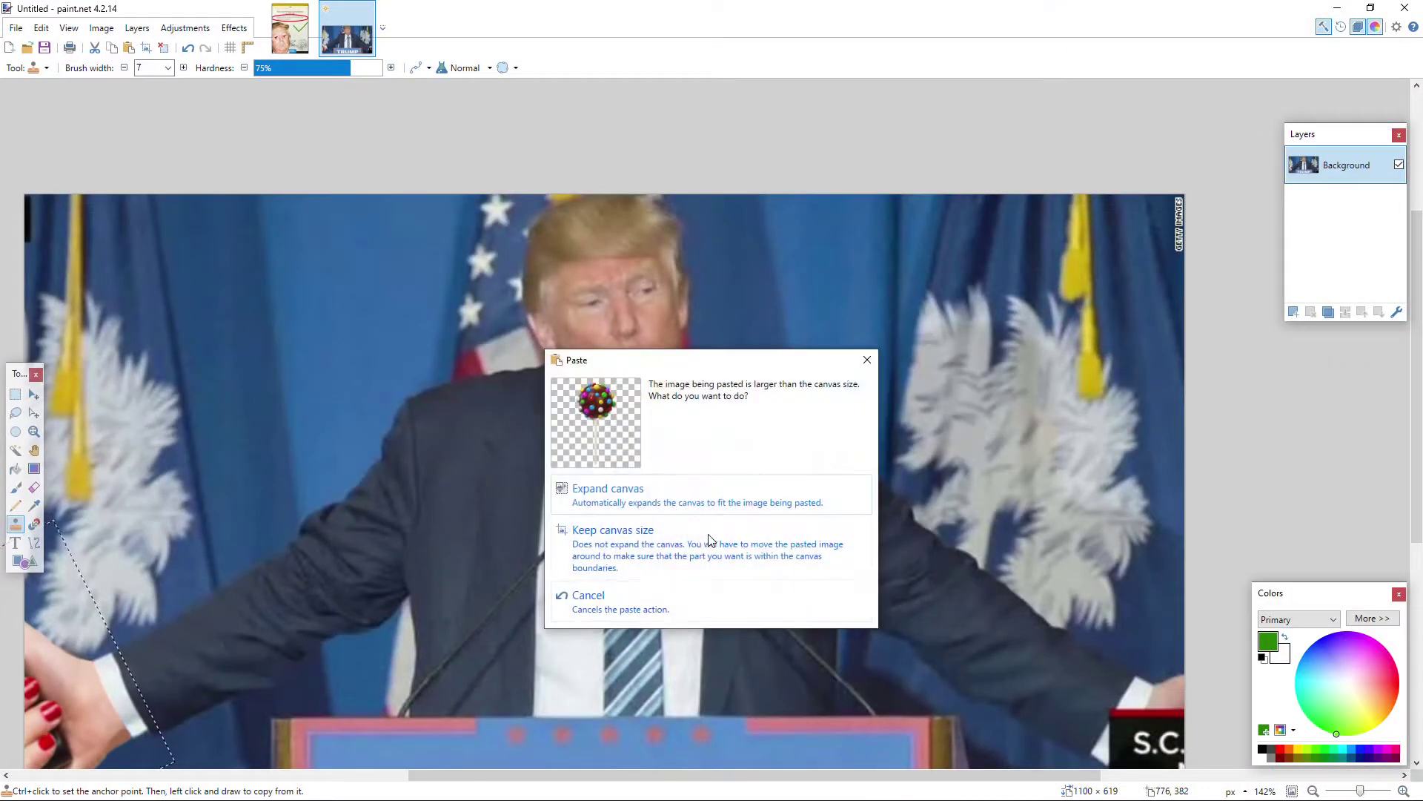
left_click(669, 589)
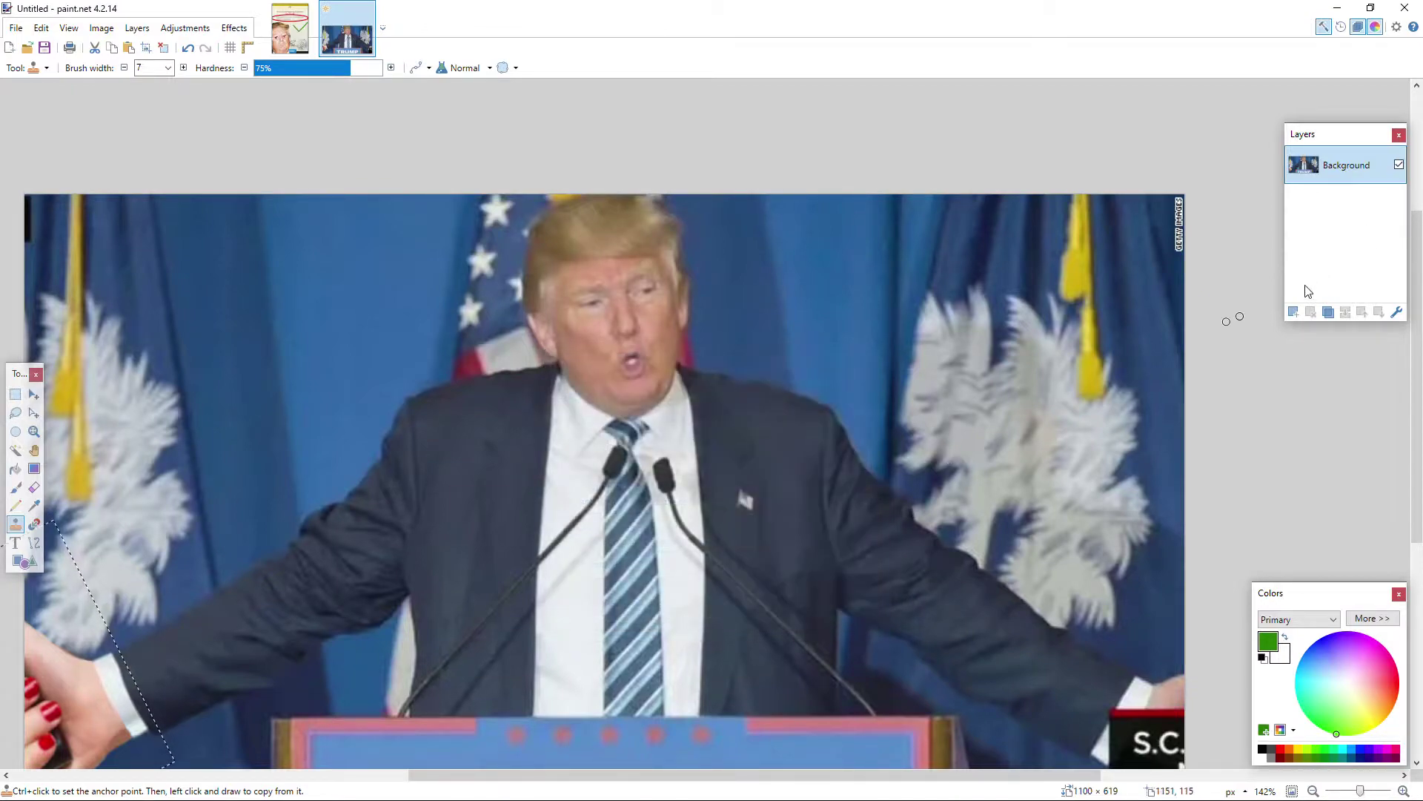
key("ctrl+v")
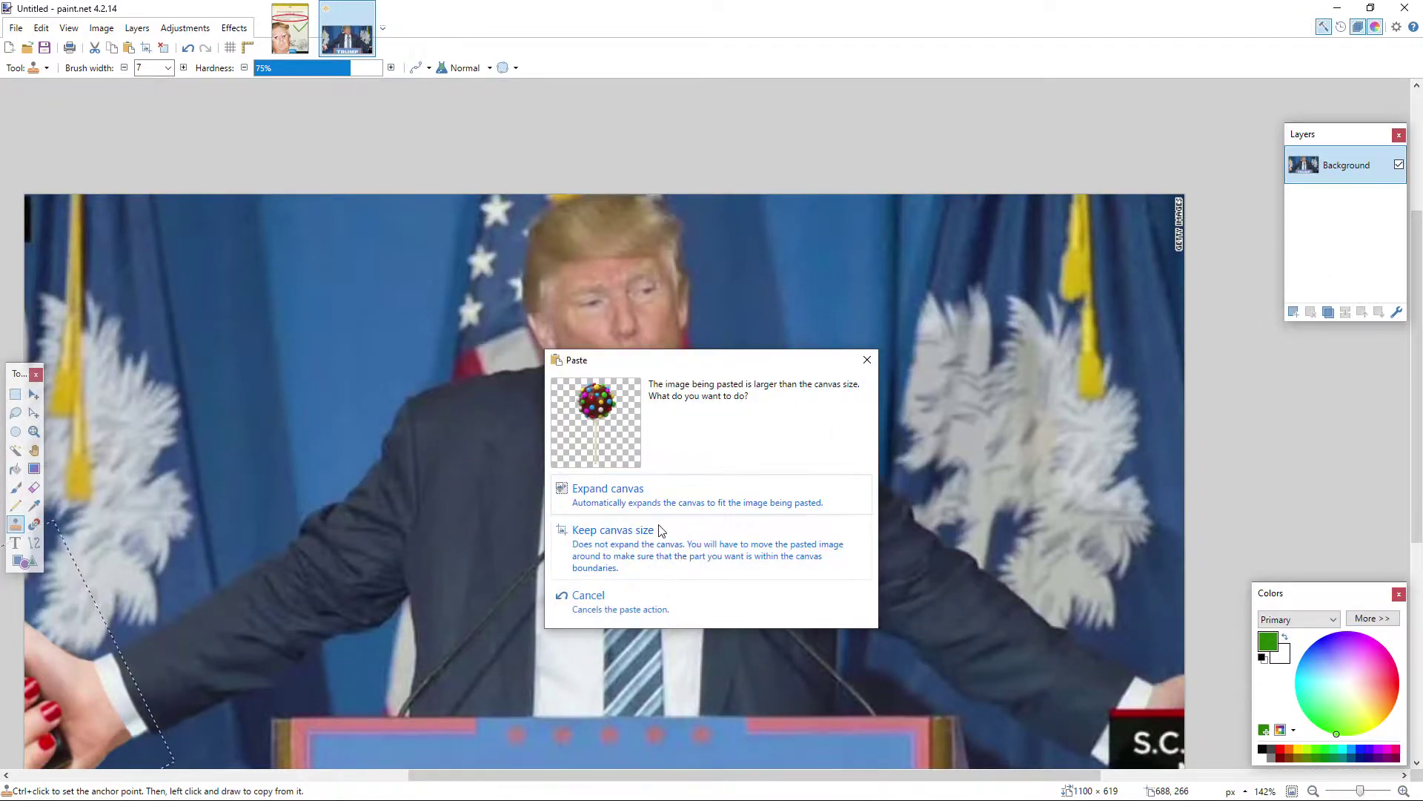
left_click(749, 602)
Step: Paste the lollipop on a new layer, keeping the canvas size, and shrink it to about 308 × 308 pixels
left_click(1294, 312)
key("ctrl+v")
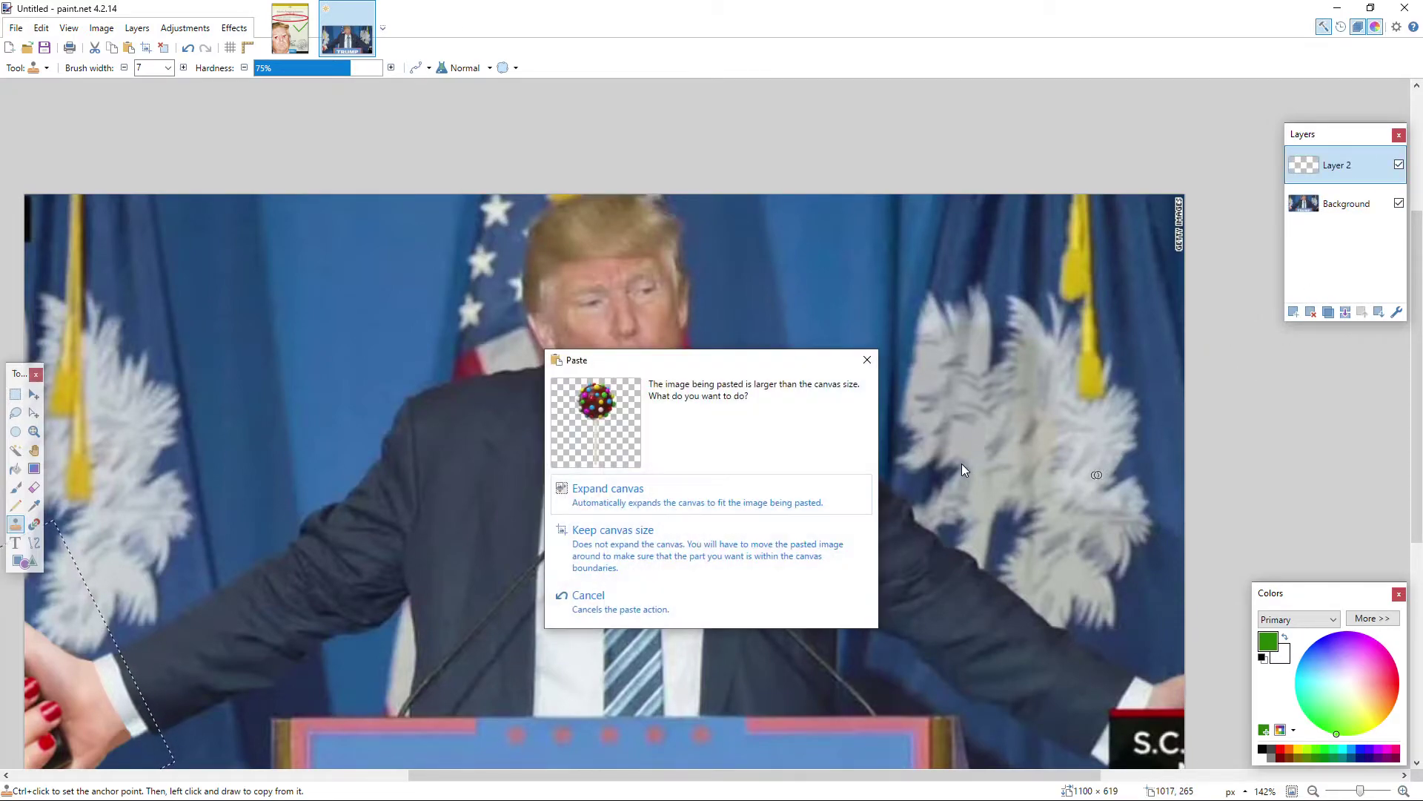
left_click(656, 515)
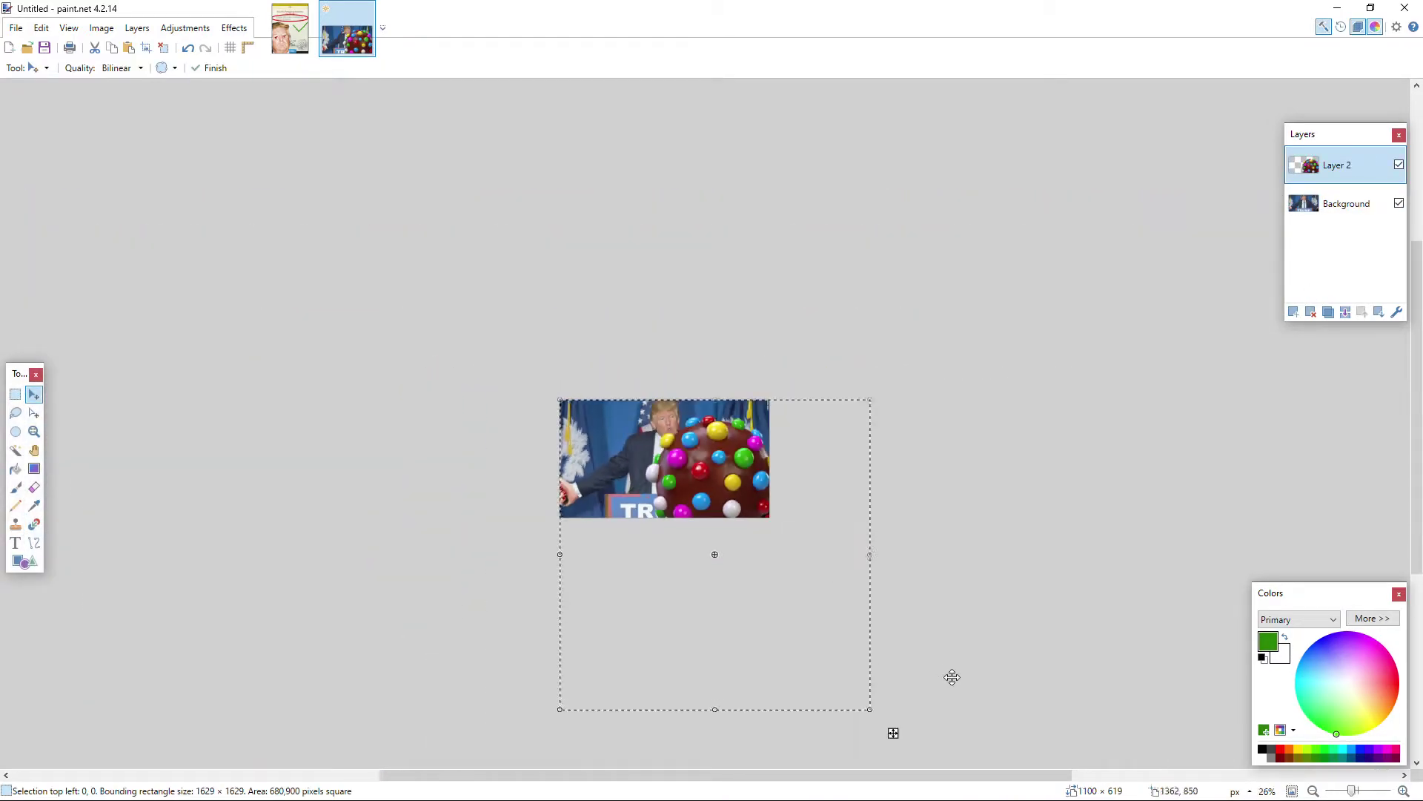
left_click_drag(866, 731, 607, 449)
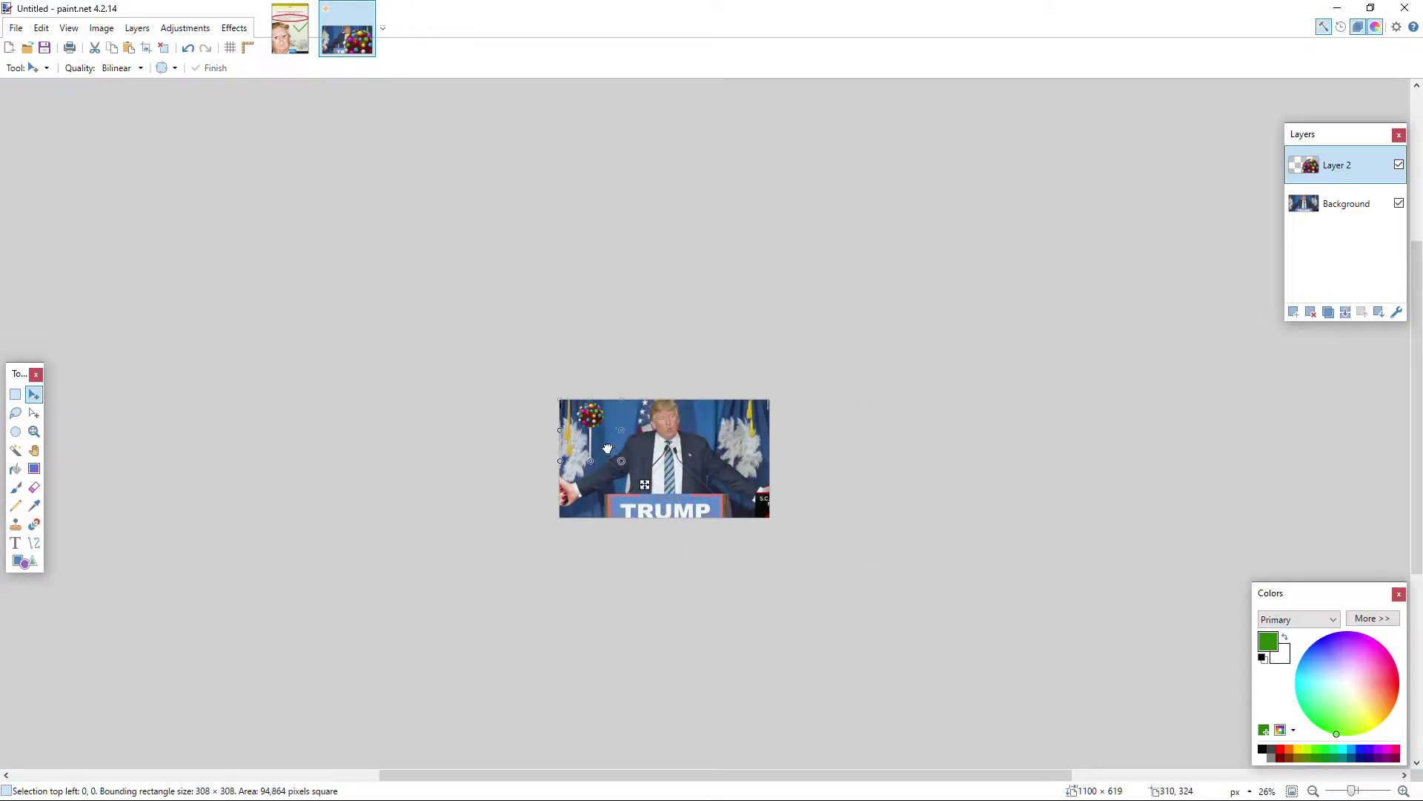
Step: Scale the lollipop to about 214 × 214 pixels, rotate it to about -109° and position its stick across the speaker's mouth
scroll(590, 425, "up", 4)
left_click_drag(667, 404, 570, 751)
left_click_drag(450, 481, 847, 534)
scroll(986, 473, "up", 5)
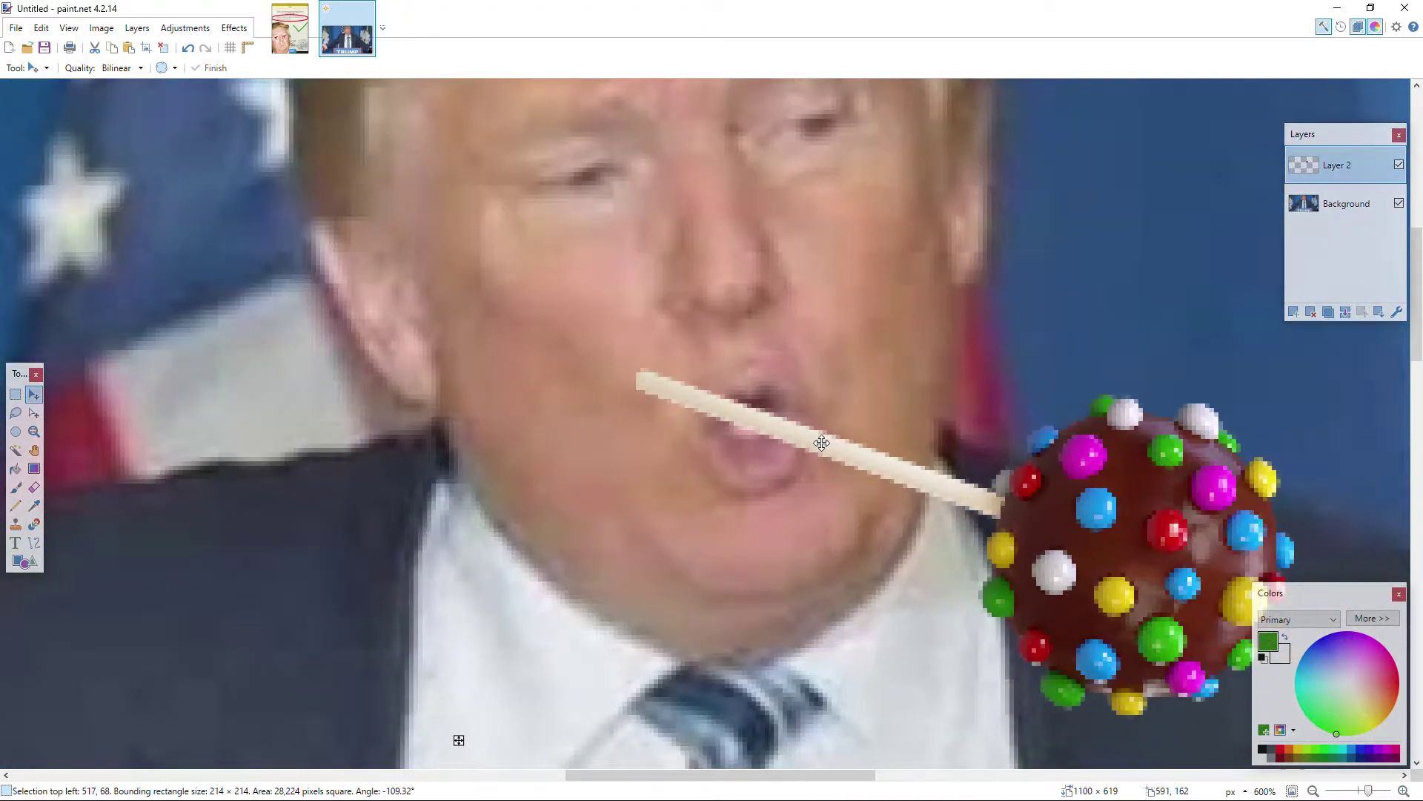
left_click_drag(805, 445, 802, 443)
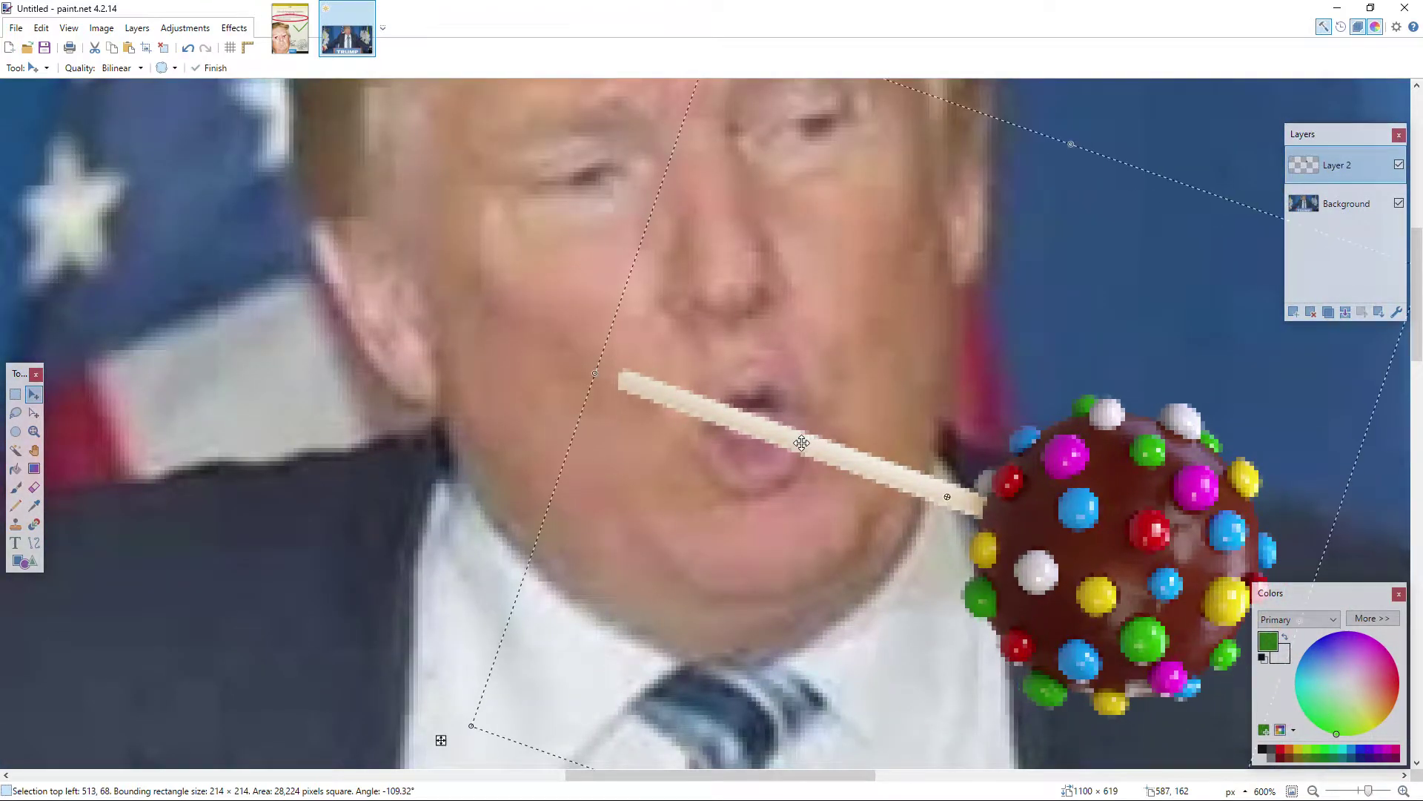
Step: Deselect the placed lollipop and set the opacity of its layer, Layer 2, to 190
left_click(1347, 204)
left_click(15, 394)
key("ctrl+d")
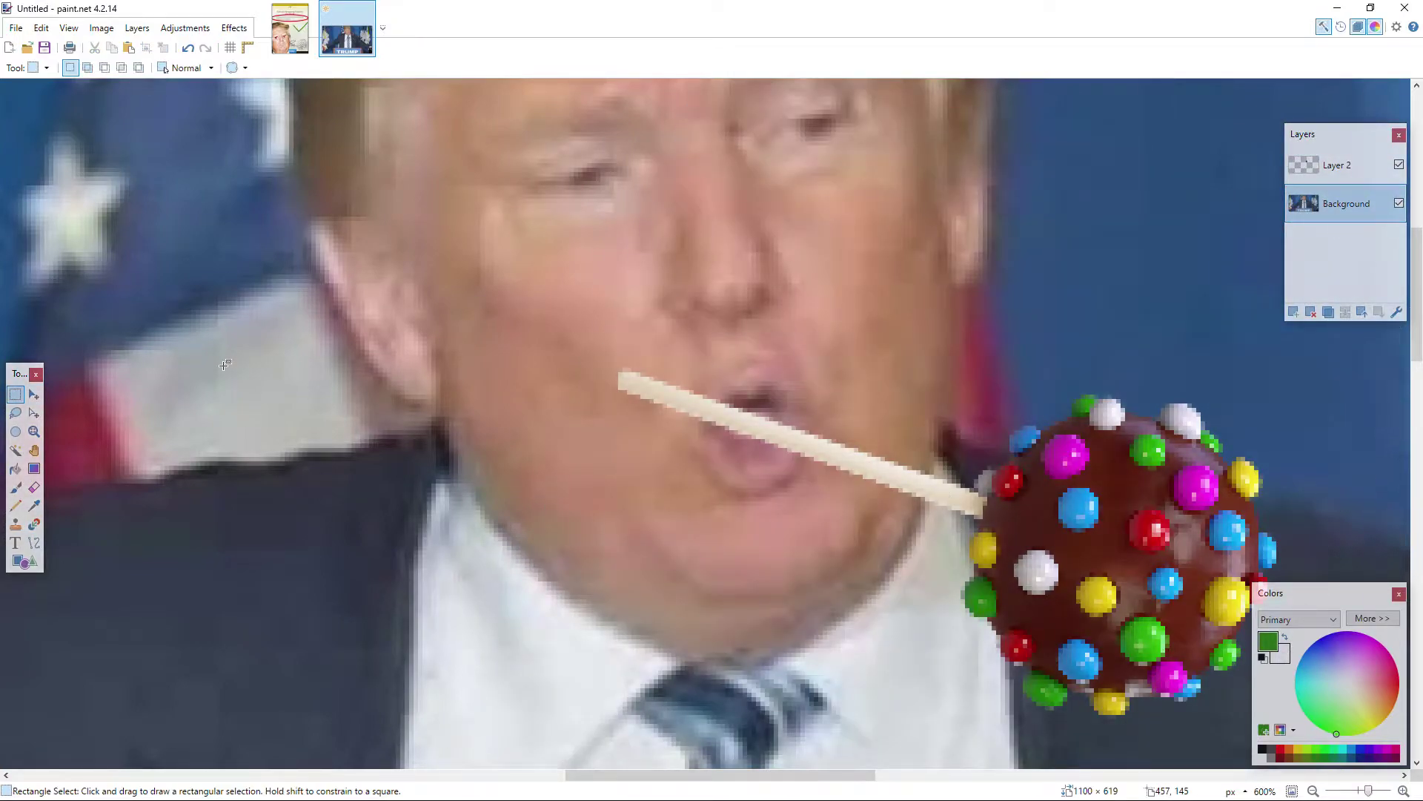
double_click(1305, 172)
left_click_drag(759, 450, 718, 448)
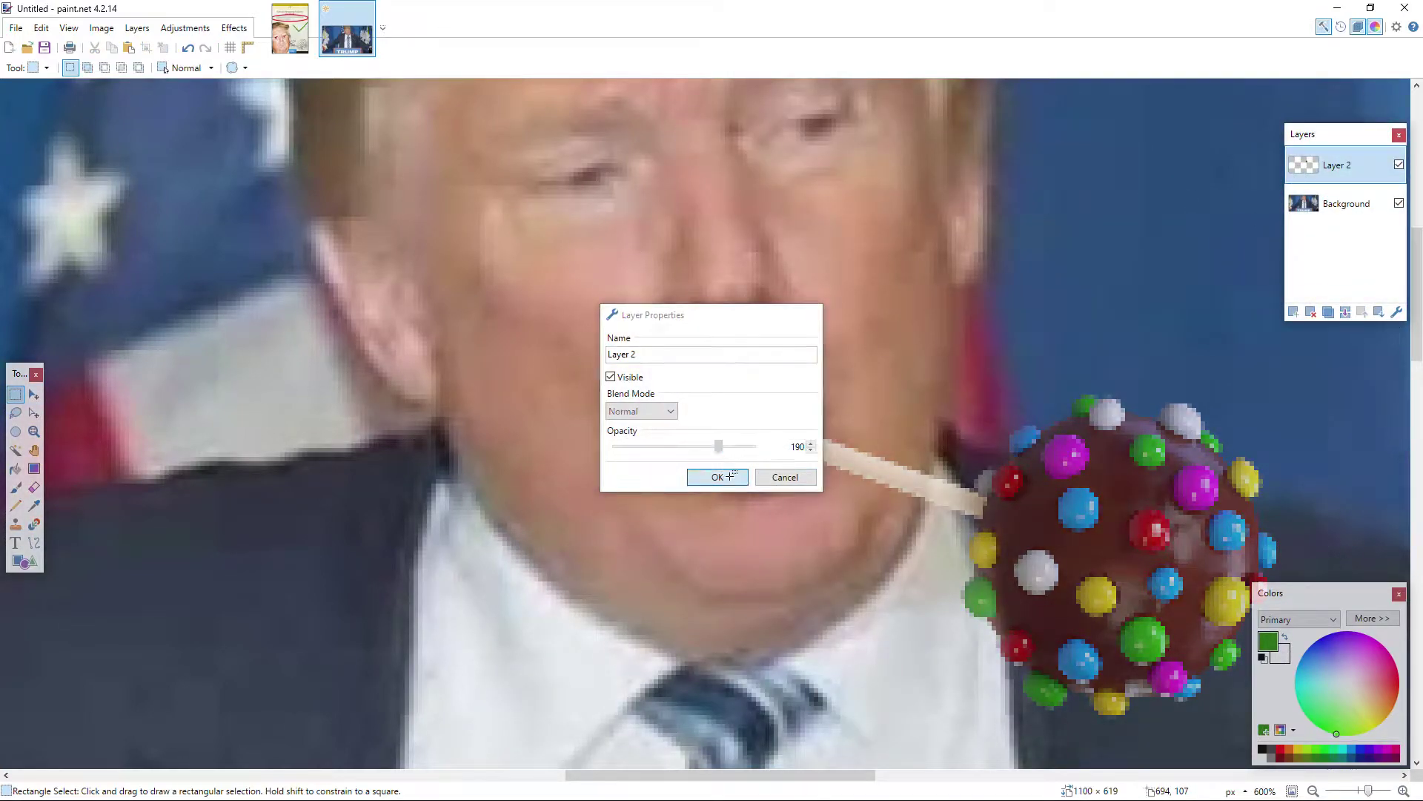
left_click(717, 477)
Step: Lasso the end of the lollipop stick that lies over the cheek, up to the corner of the mouth
scroll(820, 421, "up", 3)
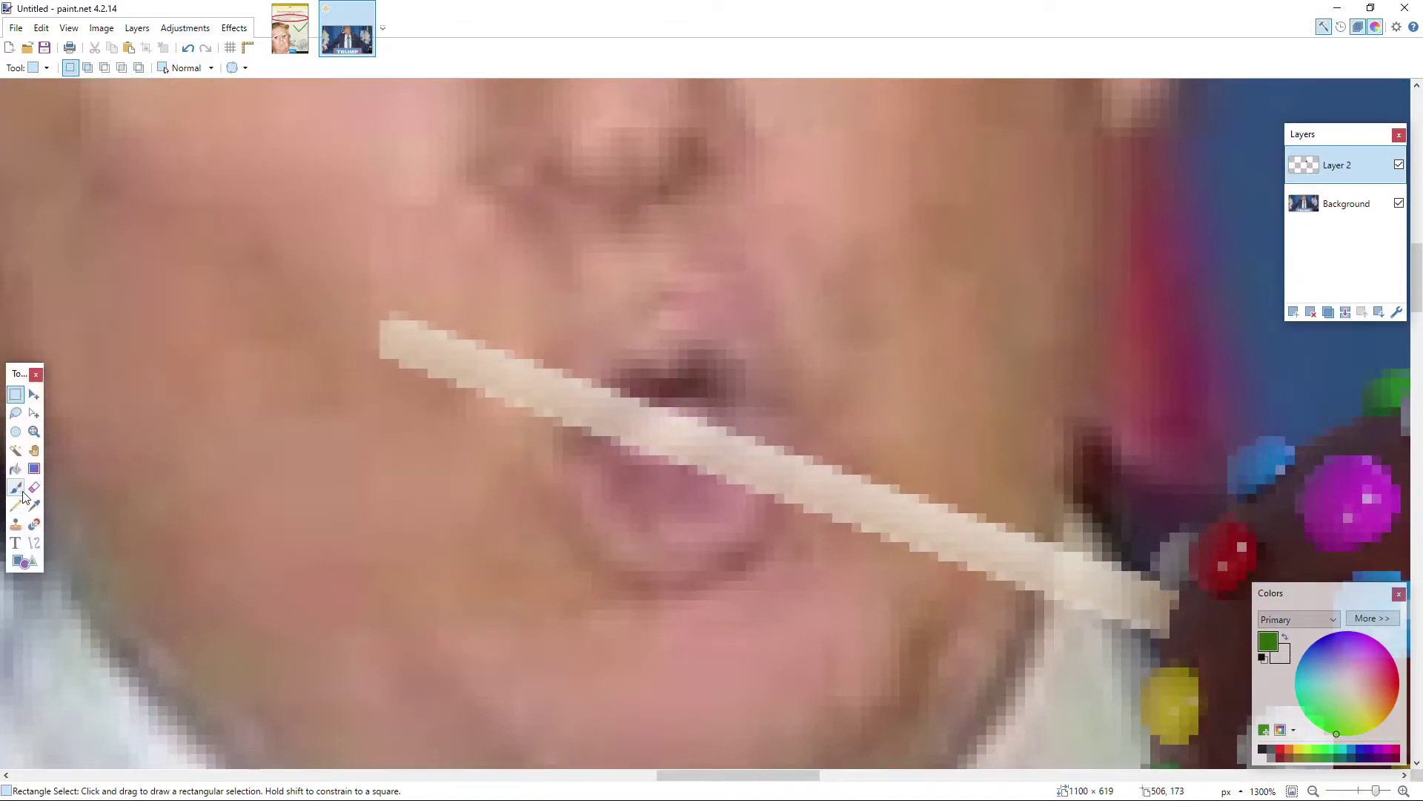
left_click(17, 416)
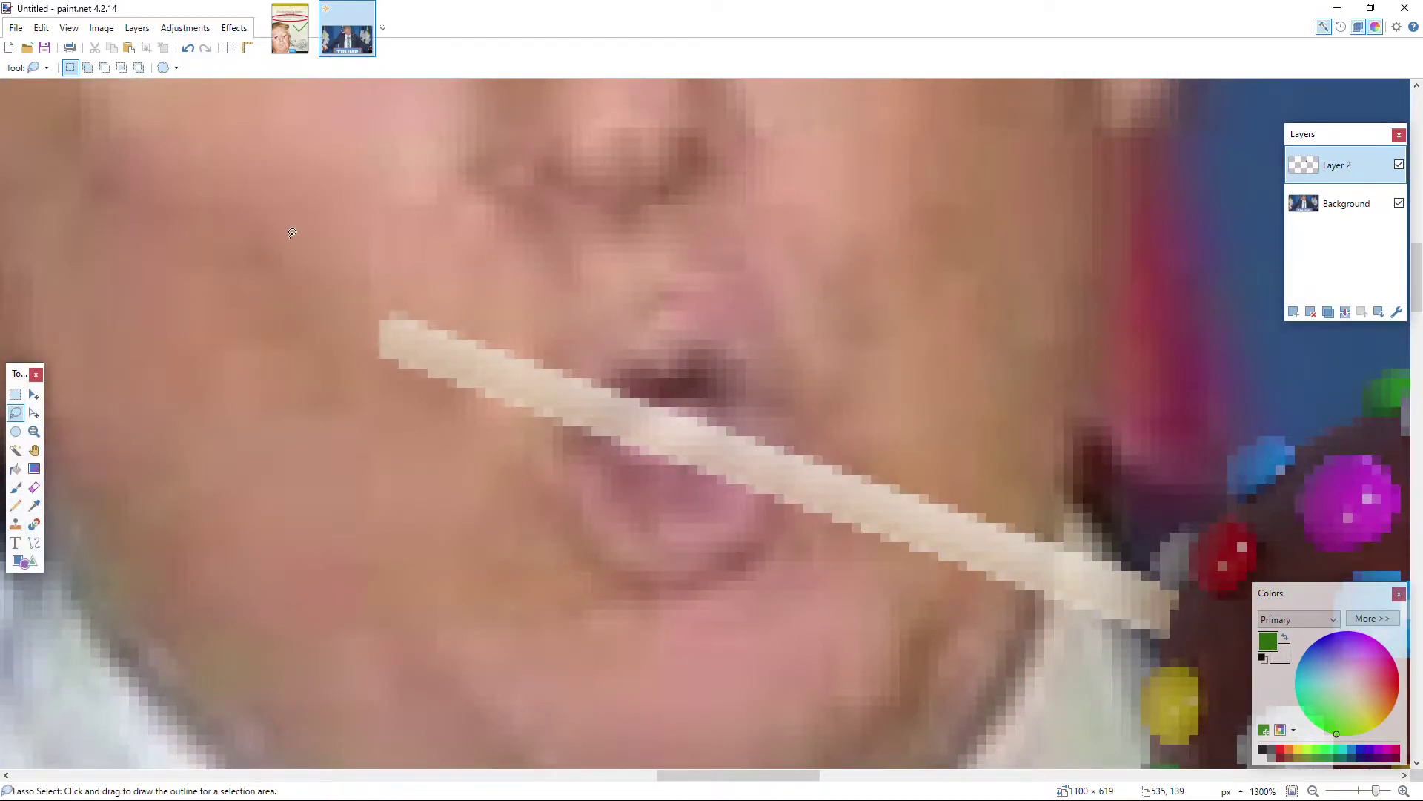
mouse_move(332, 318)
left_mouse_down()
mouse_move(460, 278)
mouse_move(524, 287)
mouse_move(586, 320)
mouse_move(617, 364)
mouse_move(620, 432)
mouse_move(415, 485)
mouse_move(349, 348)
left_mouse_up()
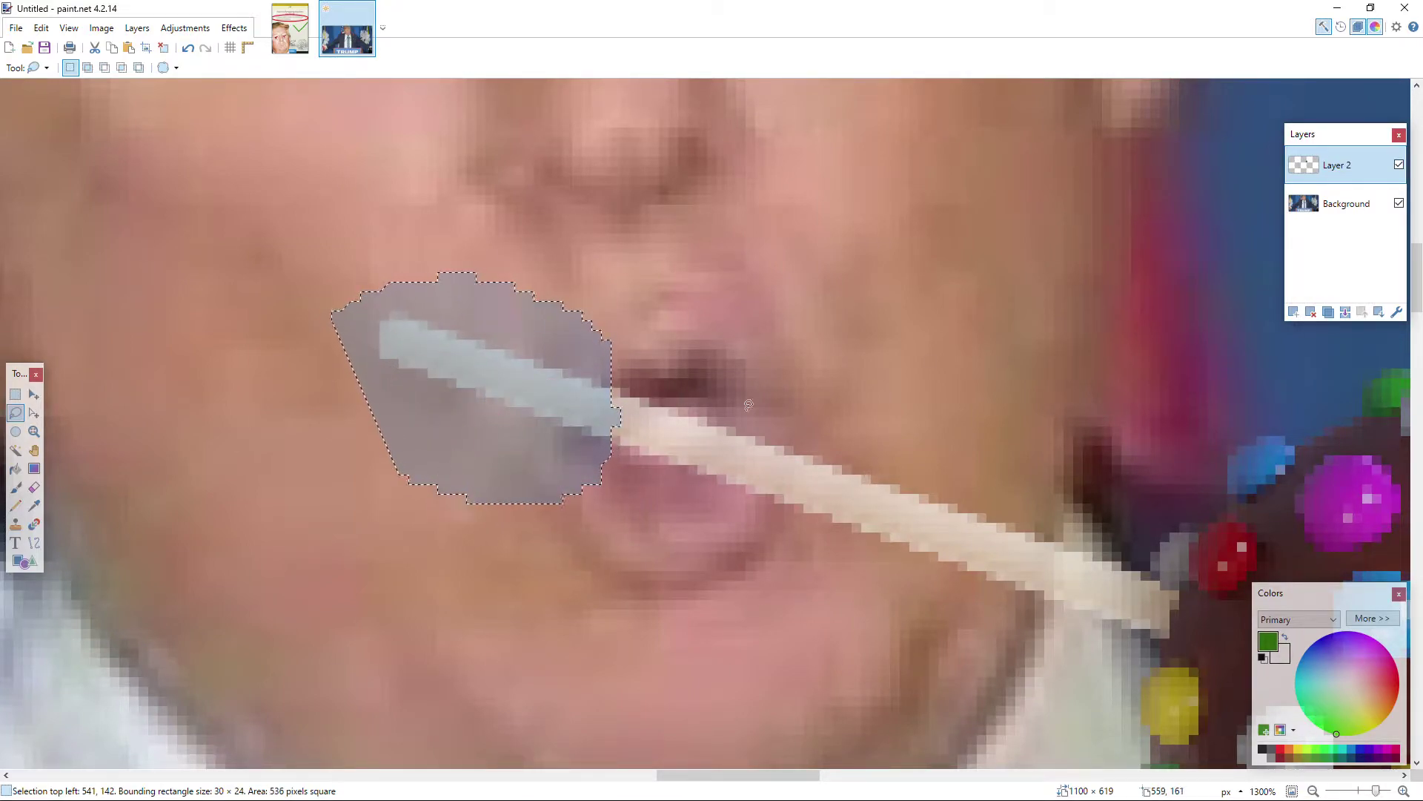
Step: Copy the lassoed face area from the Background onto a new layer above the lollipop to hide the stick end, then deselect
left_click(1347, 213)
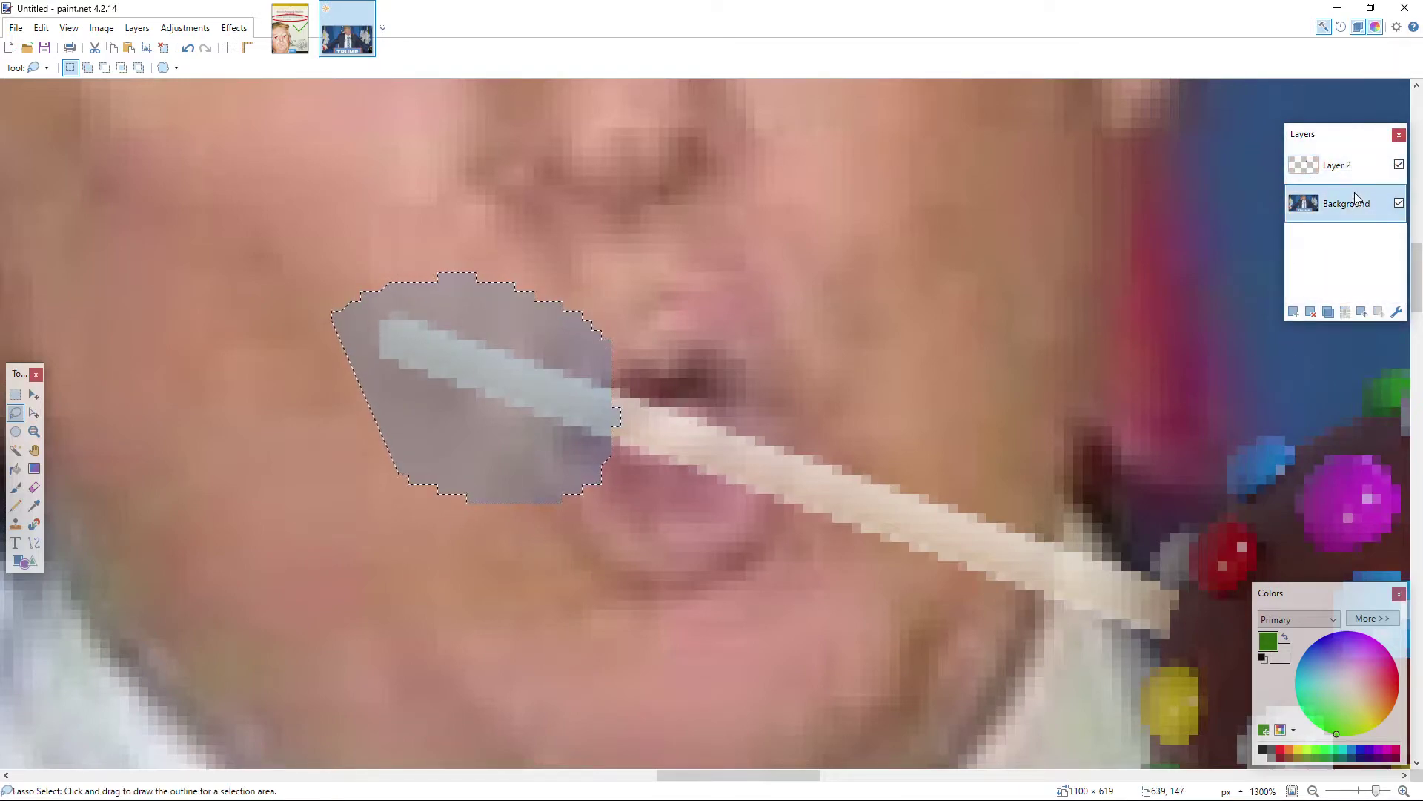
key("m")
left_click(1295, 311)
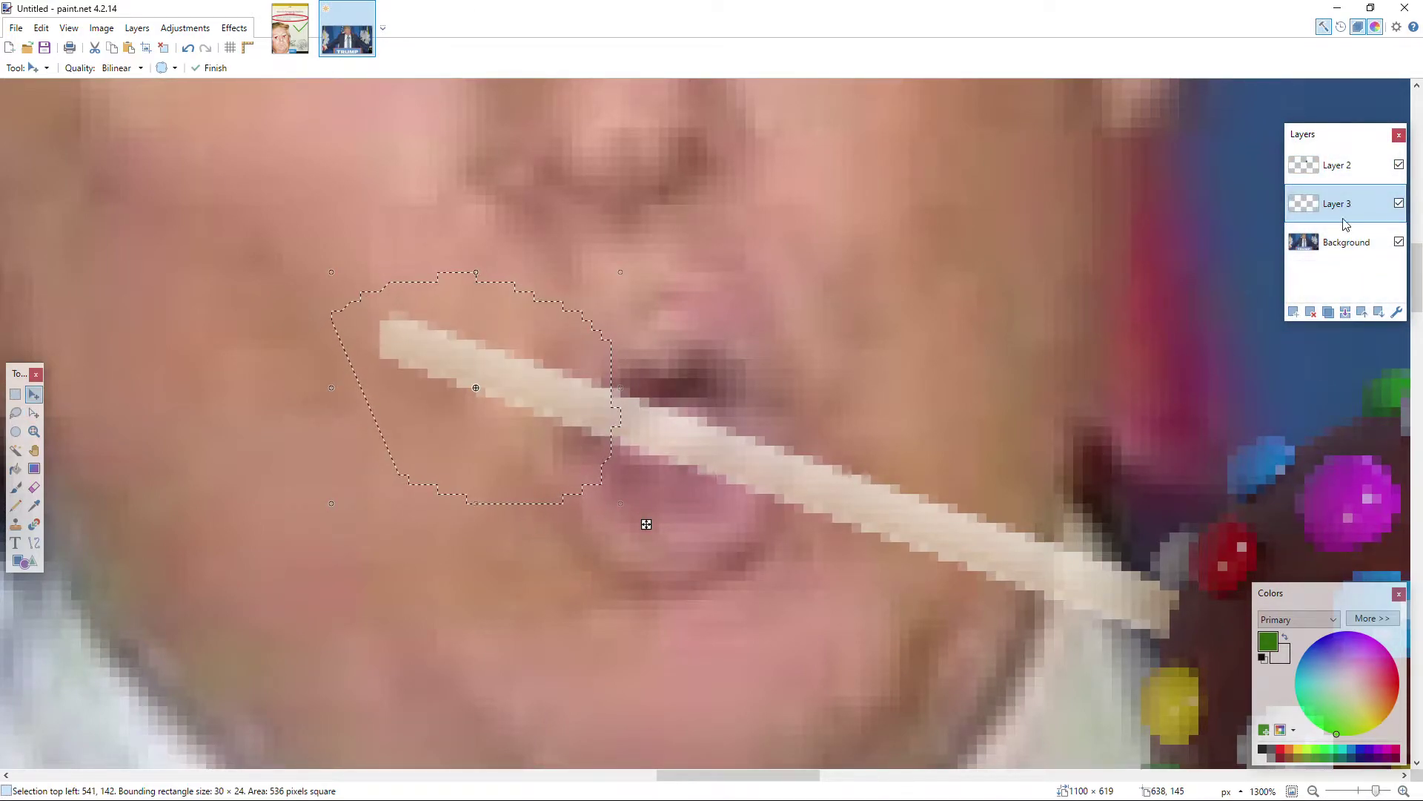
left_click_drag(1347, 223, 1347, 164)
scroll(645, 523, "up", 3)
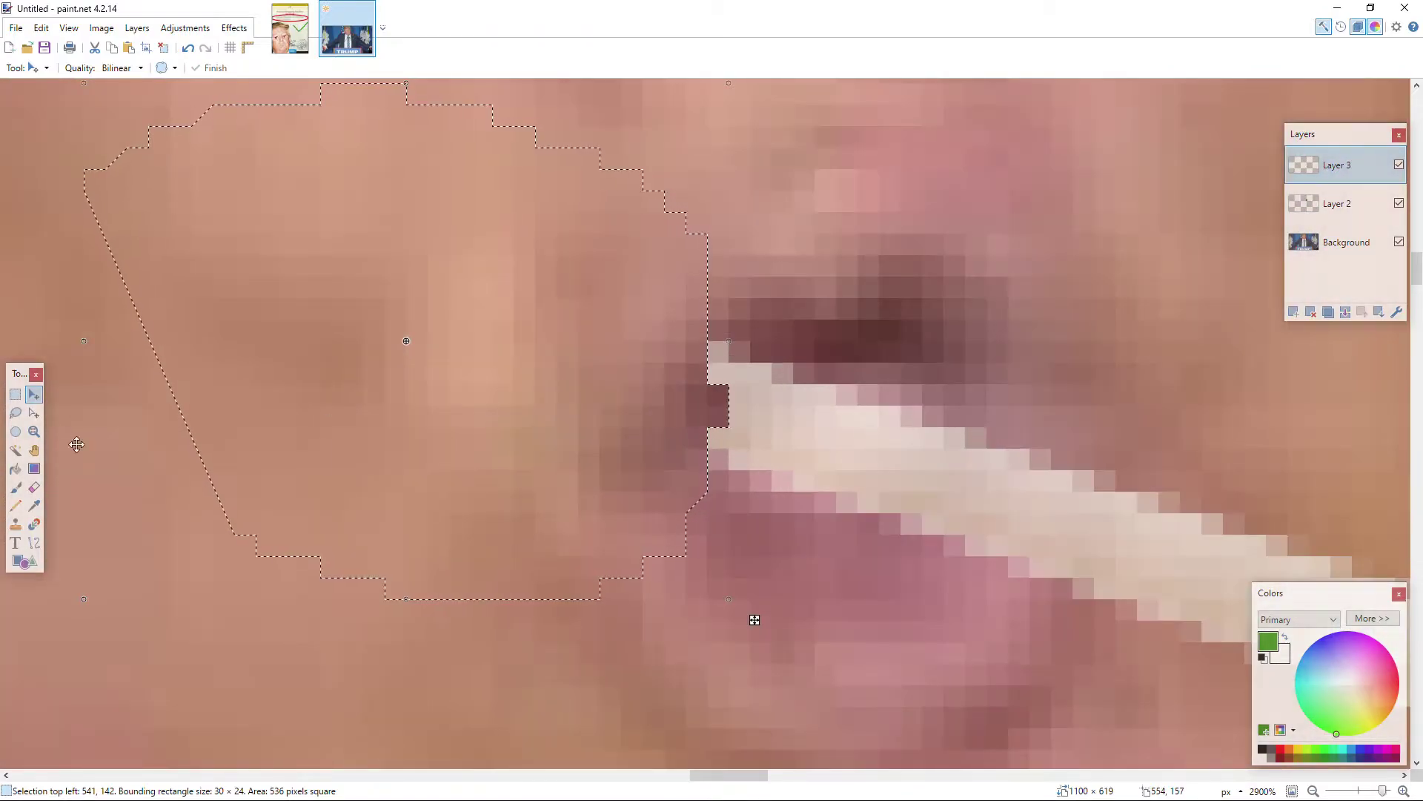
left_click(15, 394)
left_click(138, 392)
Step: Erase the leftover stick pixels on Layer 2 at the corner of the mouth with the 7 px eraser
left_click(1312, 211)
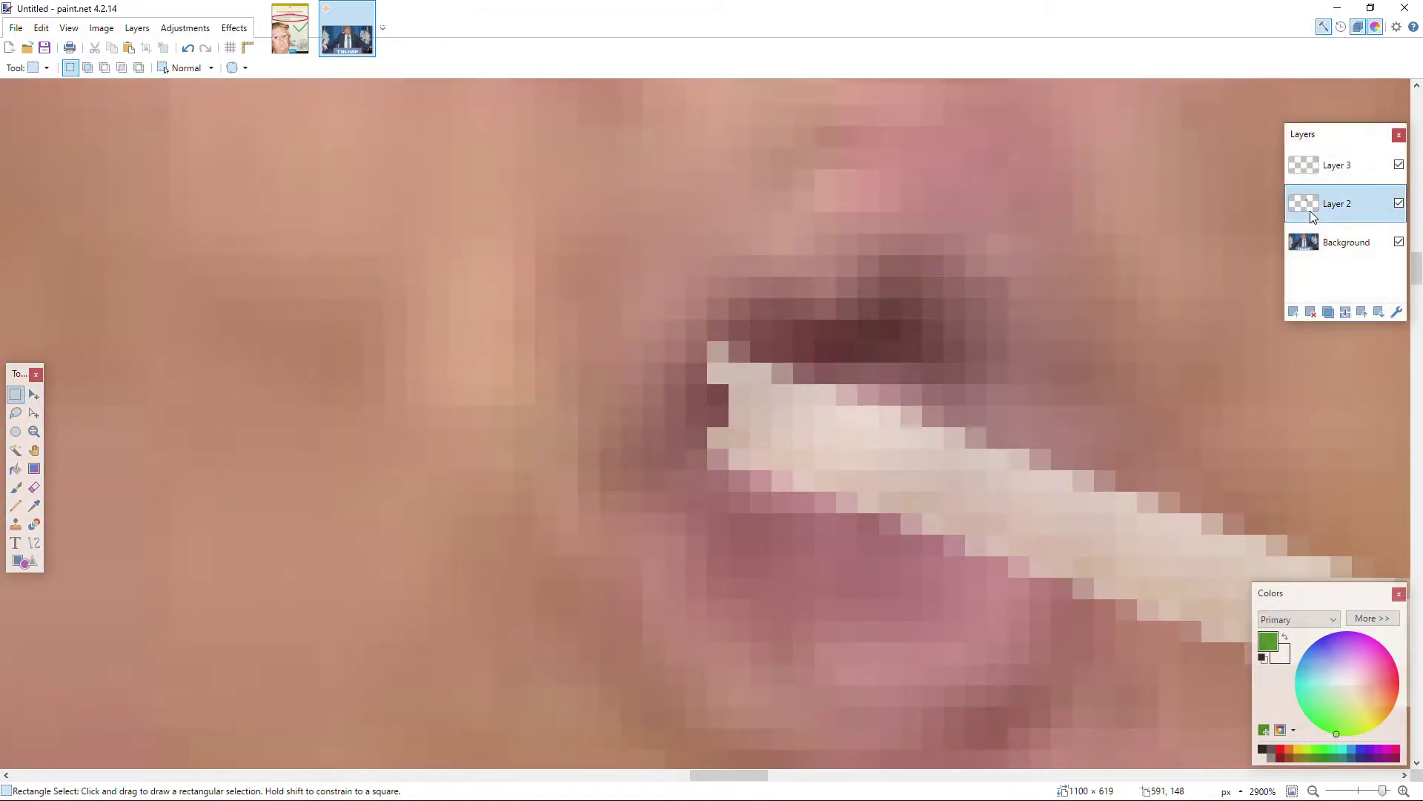
key("e")
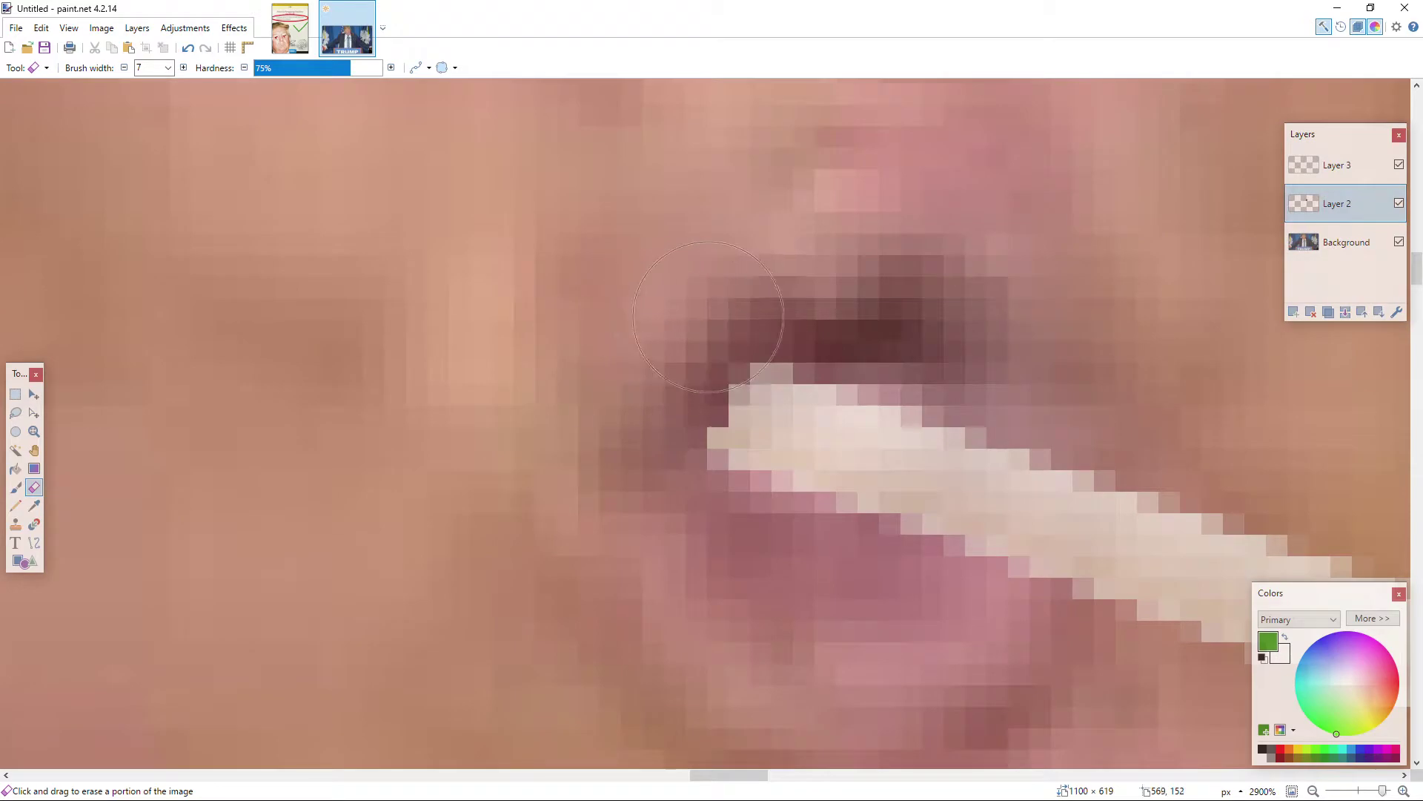
scroll(733, 306, "down", 13)
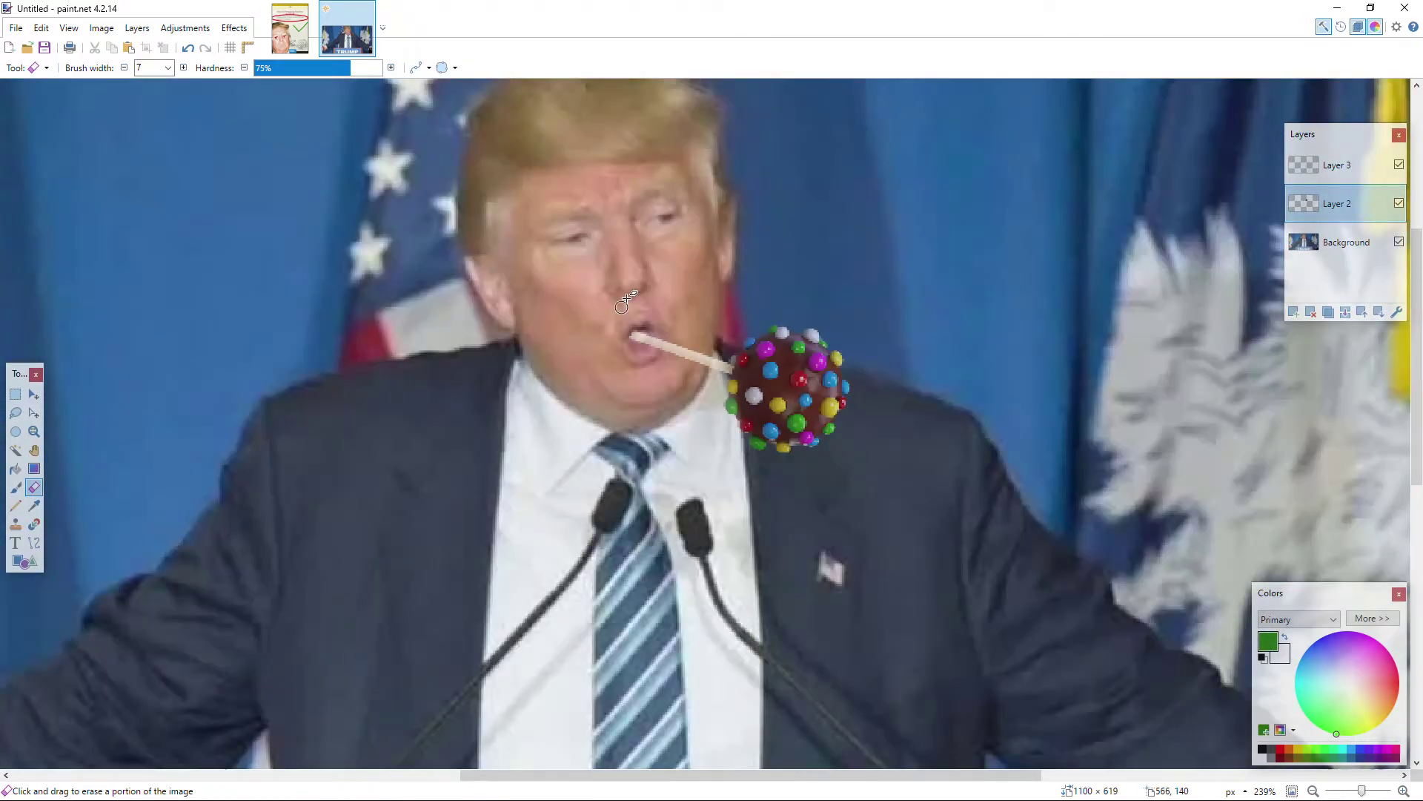
scroll(650, 287, "up", 8)
scroll(679, 287, "up", 3)
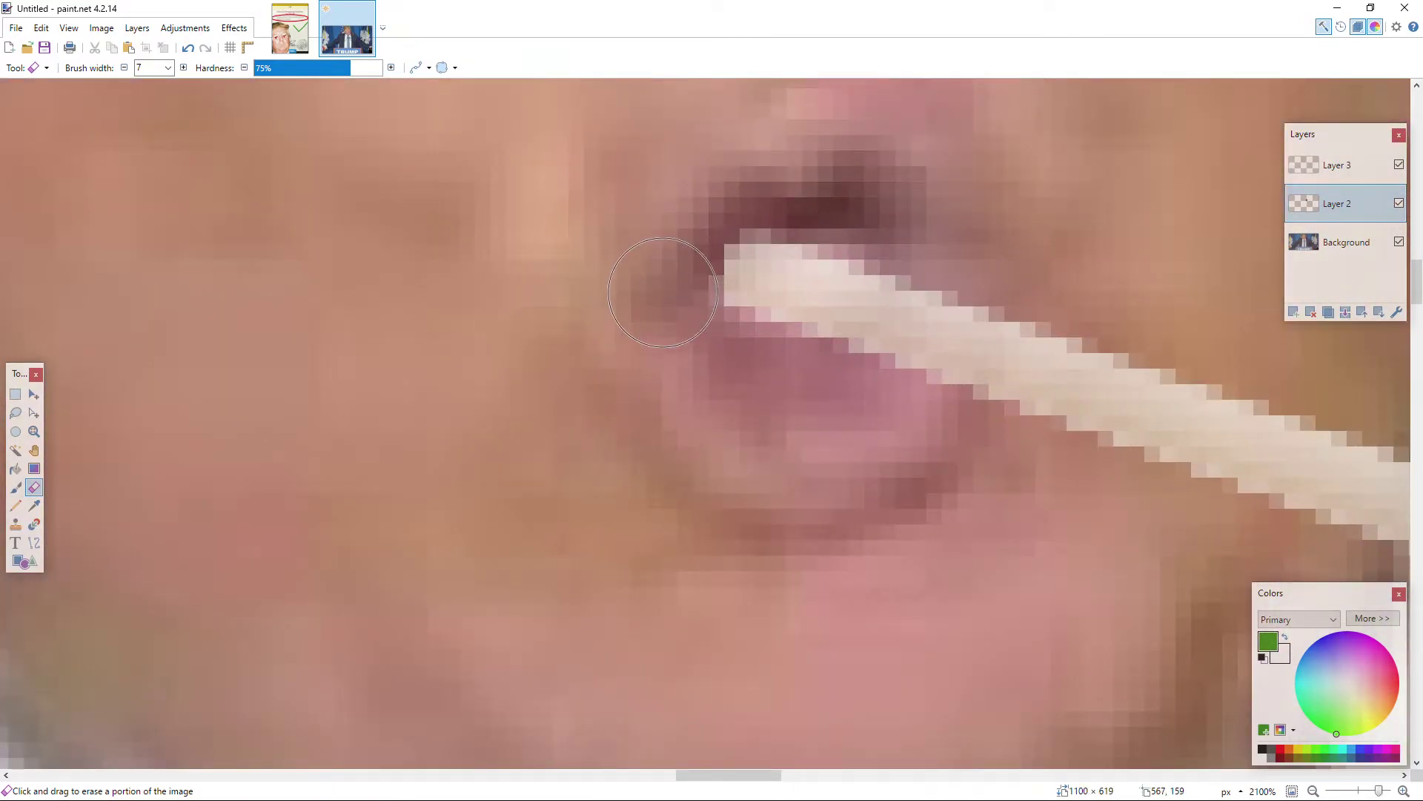
scroll(657, 301, "down", 5)
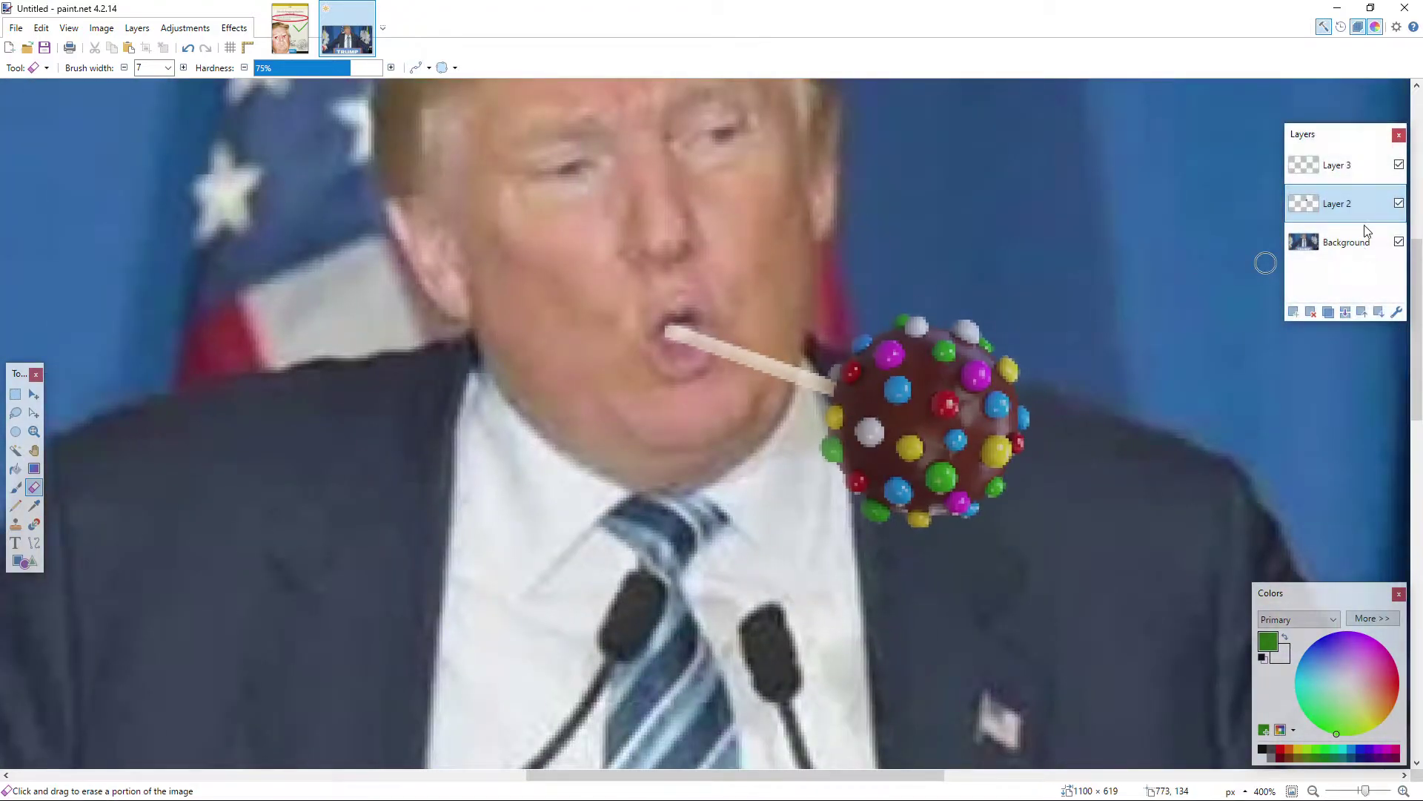
Step: Restore the lollipop layer to full opacity and merge both upper layers down into the Background
double_click(1346, 204)
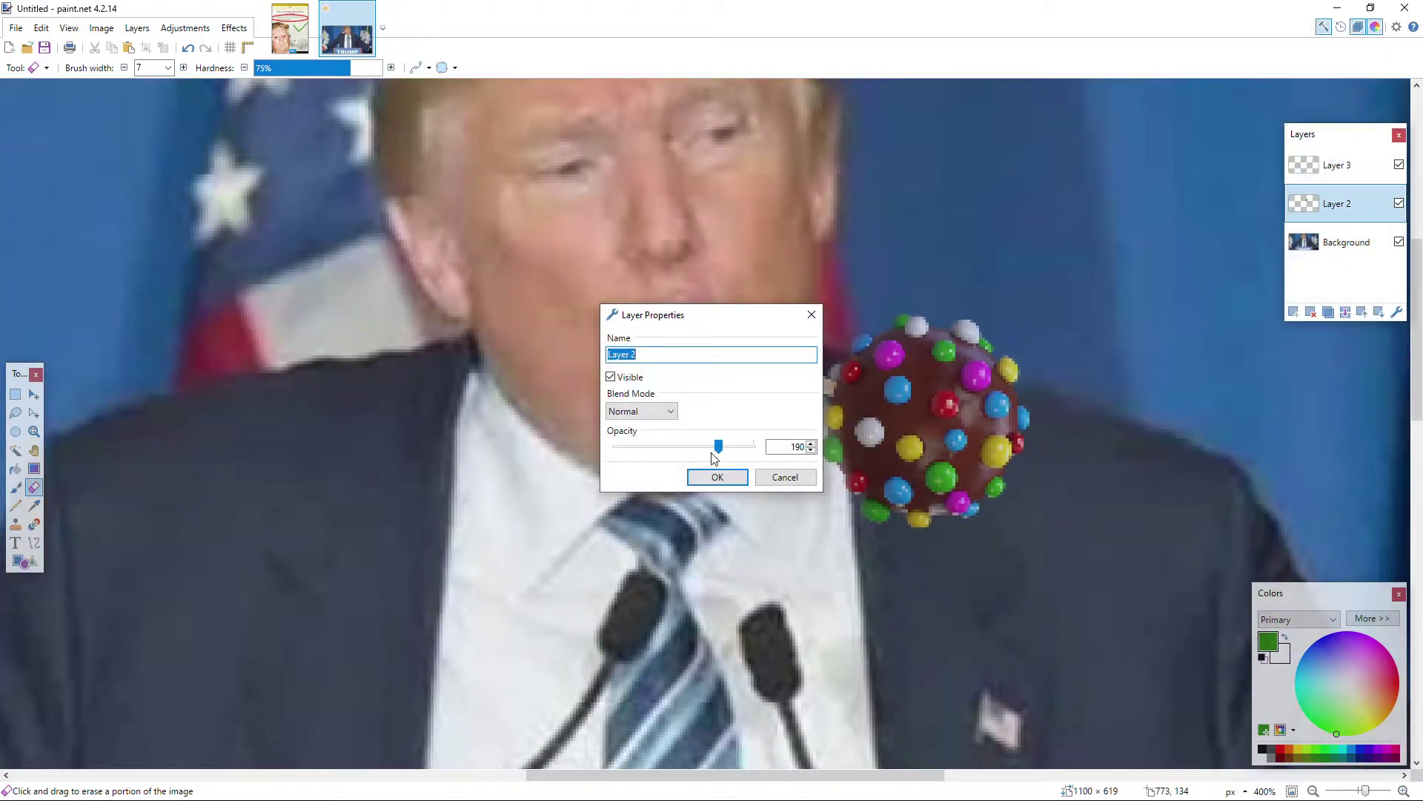
left_click(717, 477)
left_click(1340, 166)
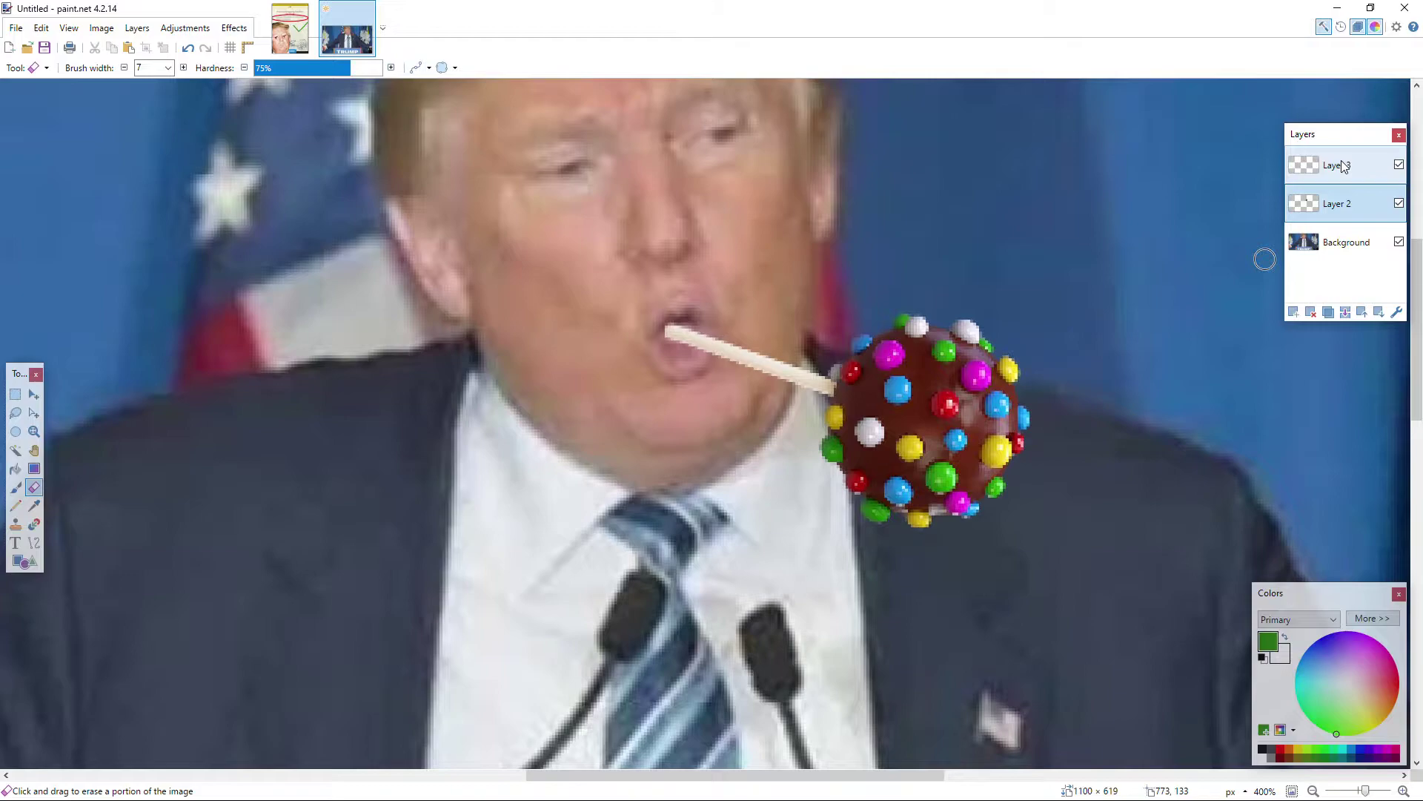
left_click(1346, 312)
left_click(1346, 312)
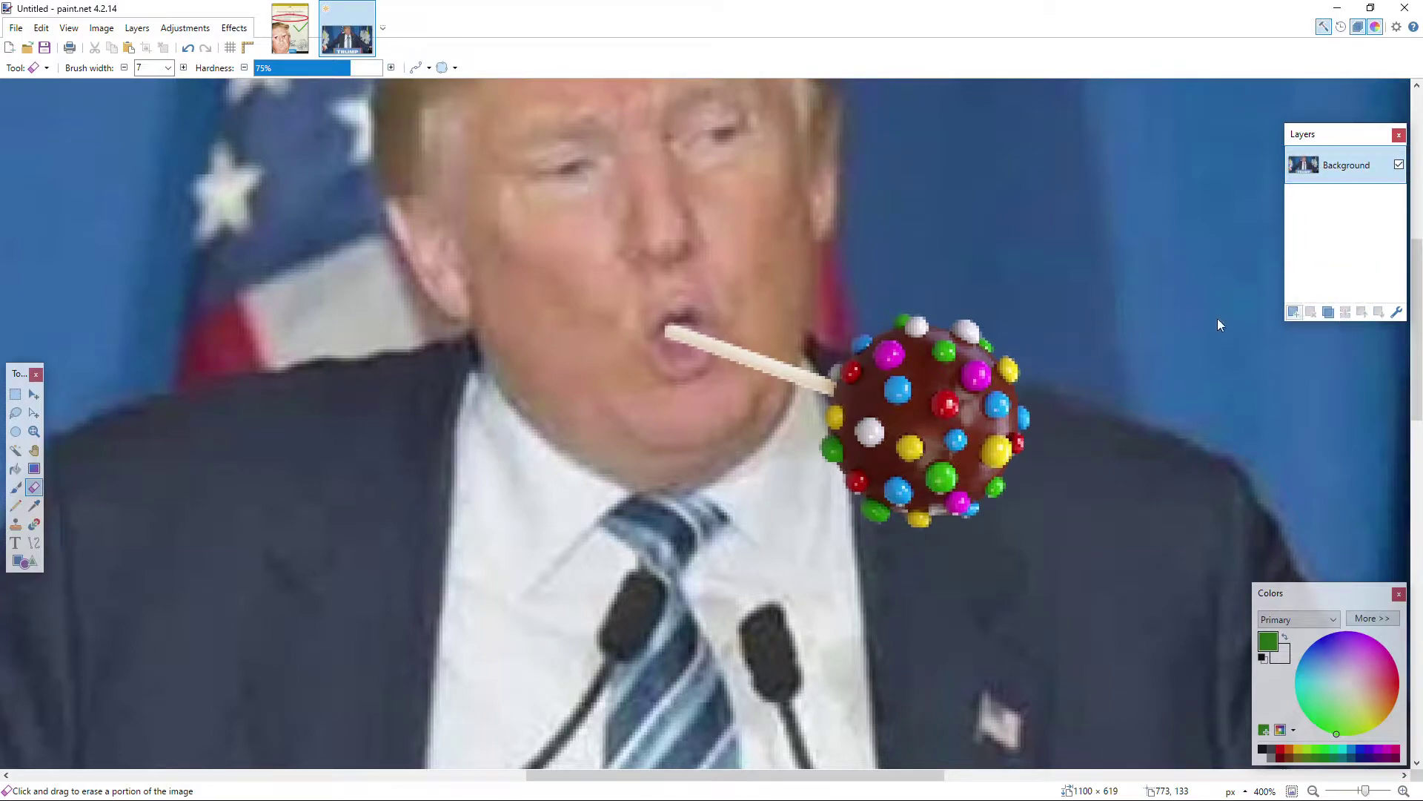
scroll(658, 356, "up", 6)
scroll(470, 390, "down", 7)
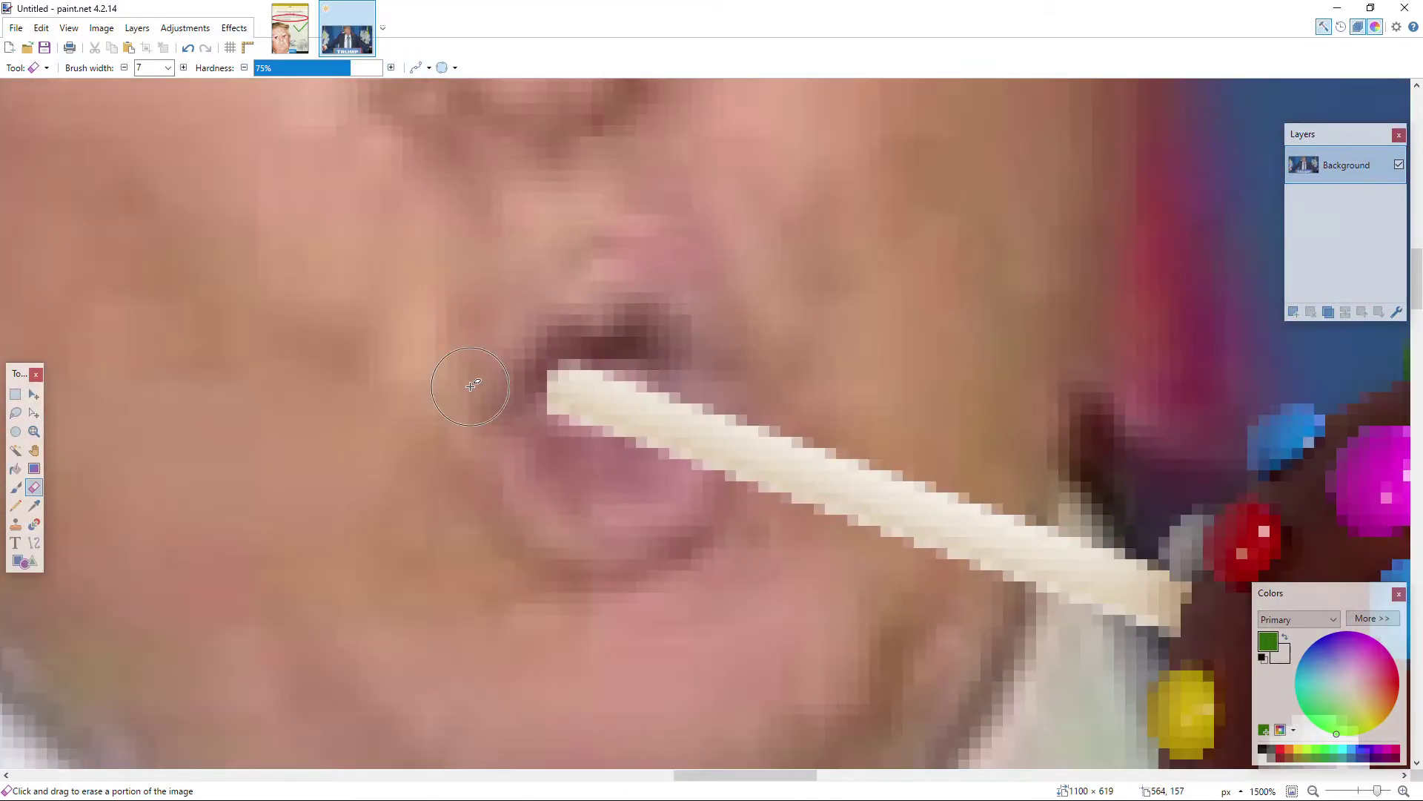
scroll(470, 390, "down", 3)
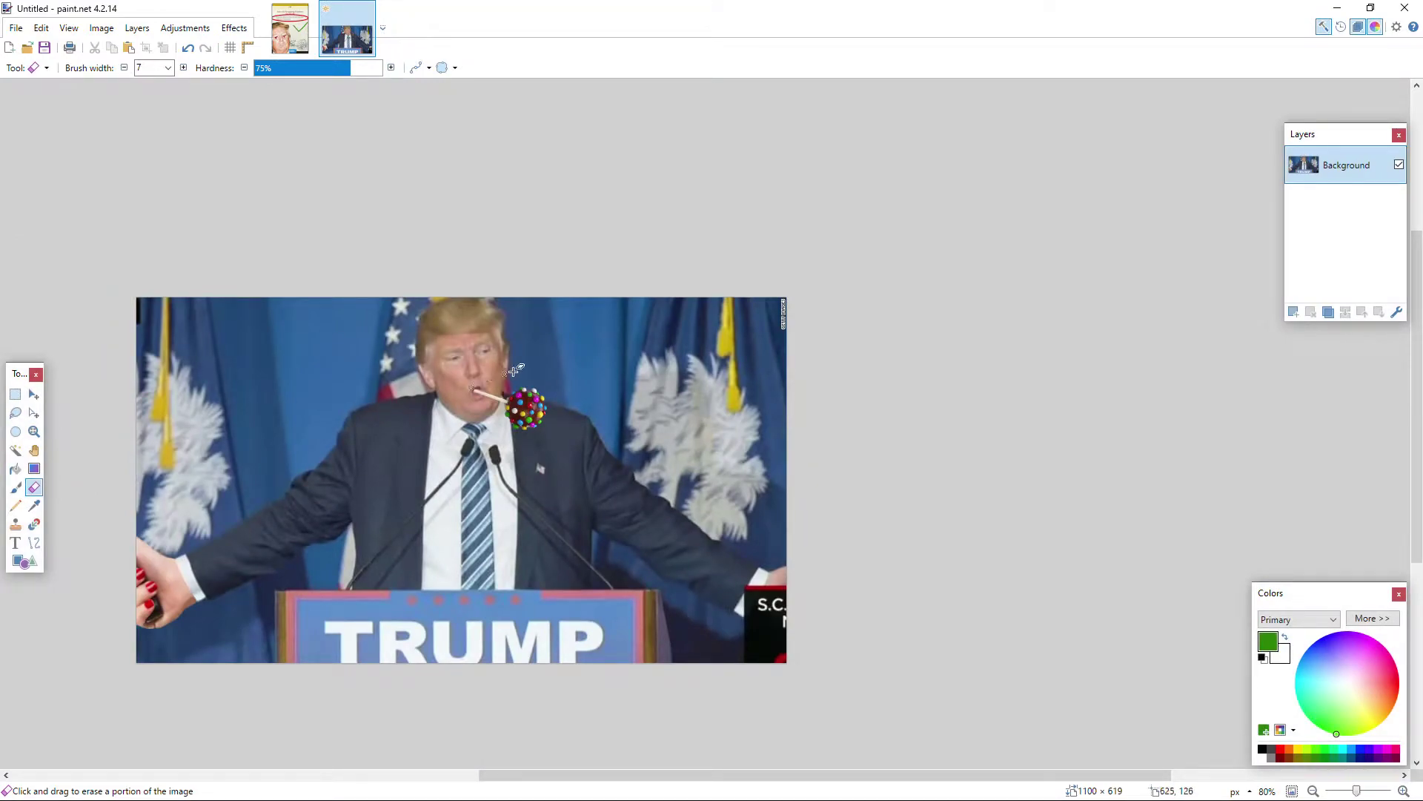
Step: Switch to the browser, search Google Images for "mouth" and copy the Science News photo of a wide-open mouth
left_click(1338, 10)
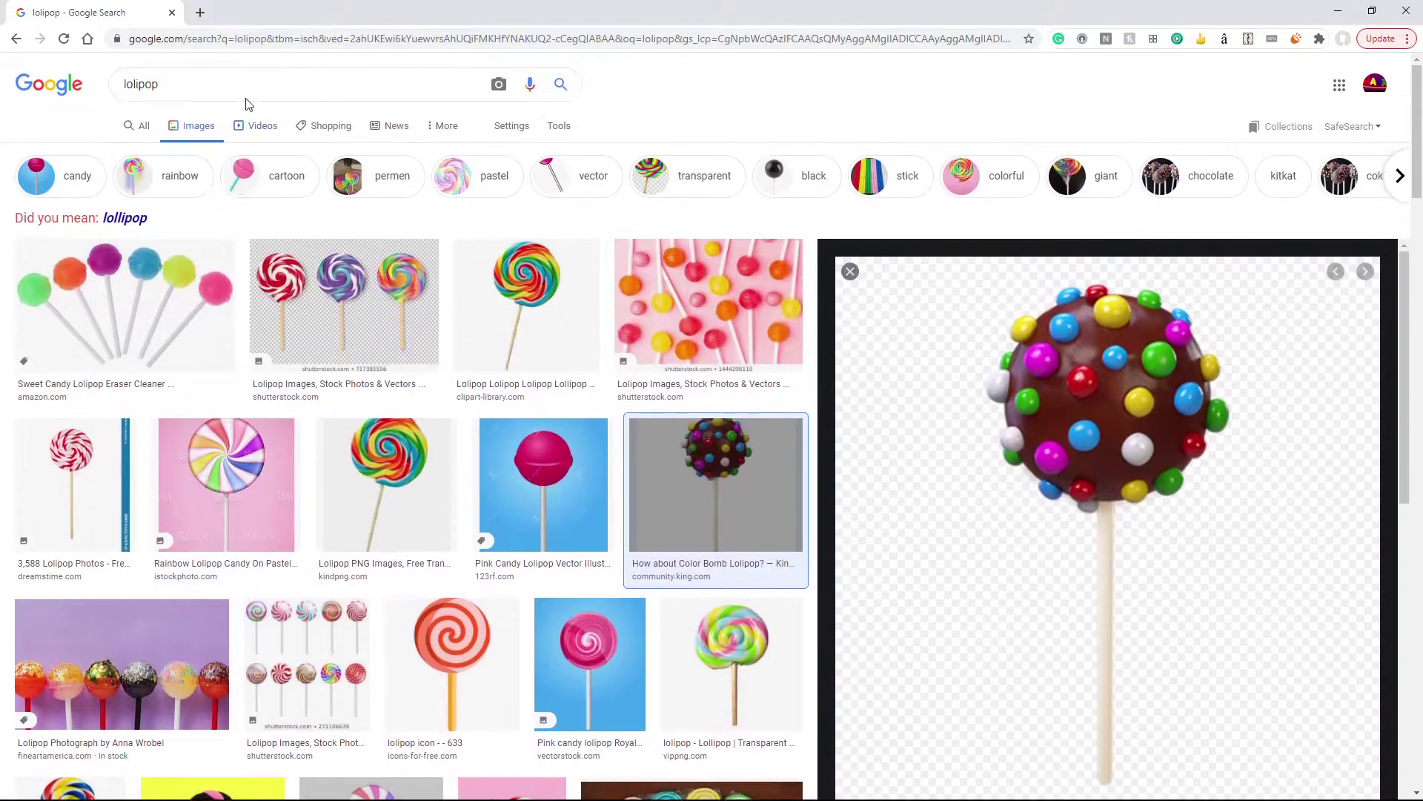
double_click(131, 96)
type("mouth")
key("Return")
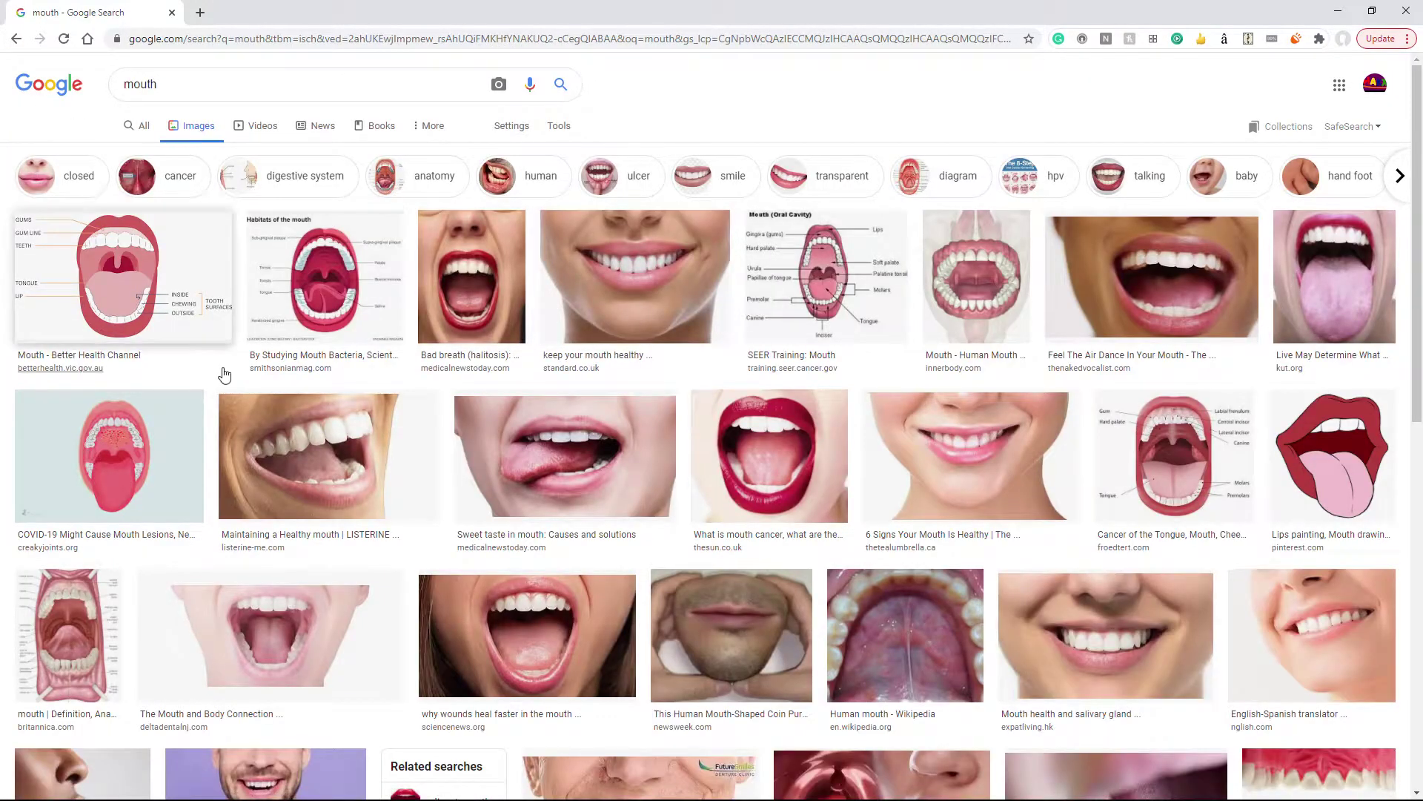
left_click(493, 593)
right_click(962, 332)
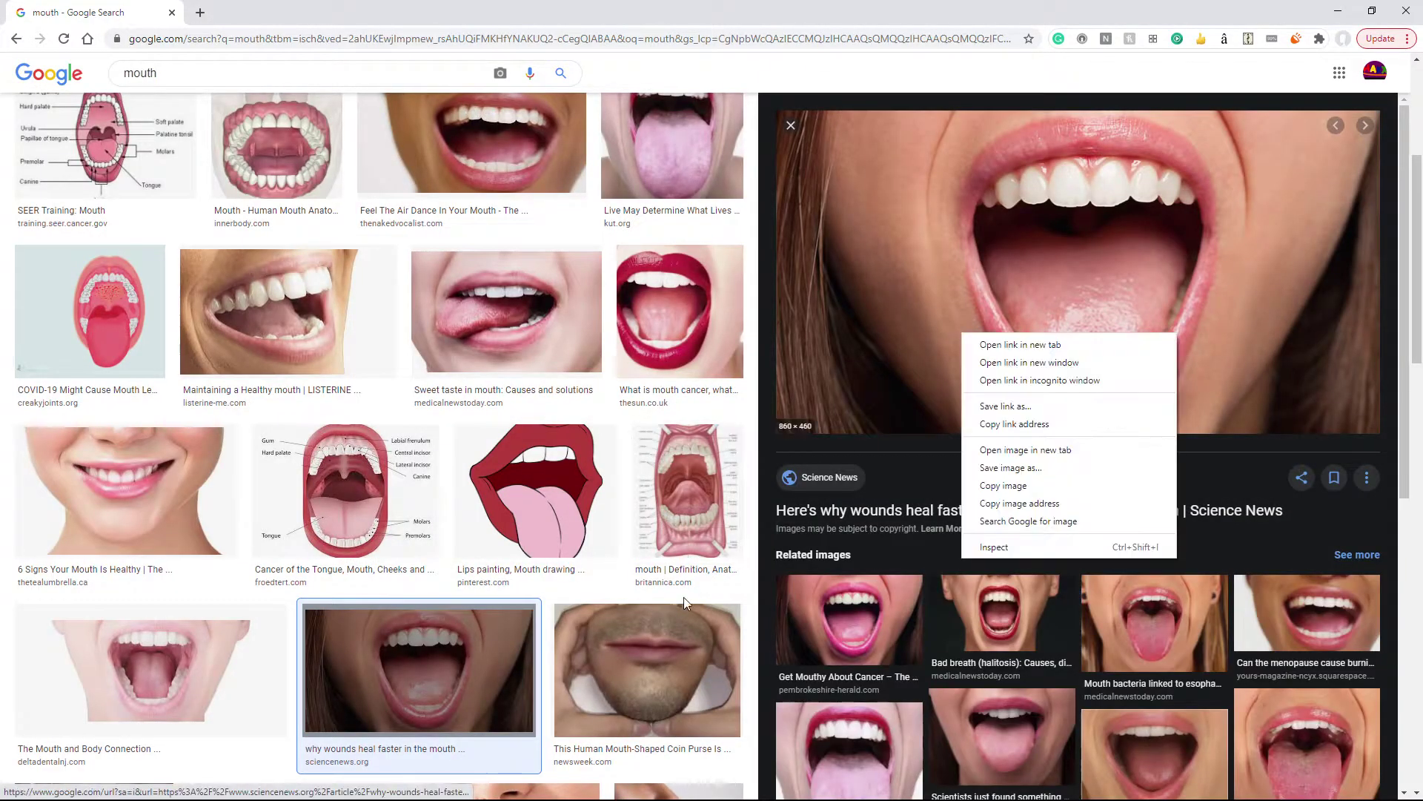
left_click(989, 488)
Step: Return to paint.net, paste the mouth photo as a new layer, shrink it to 352 × 188 px and make the layer semi-transparent
key("super")
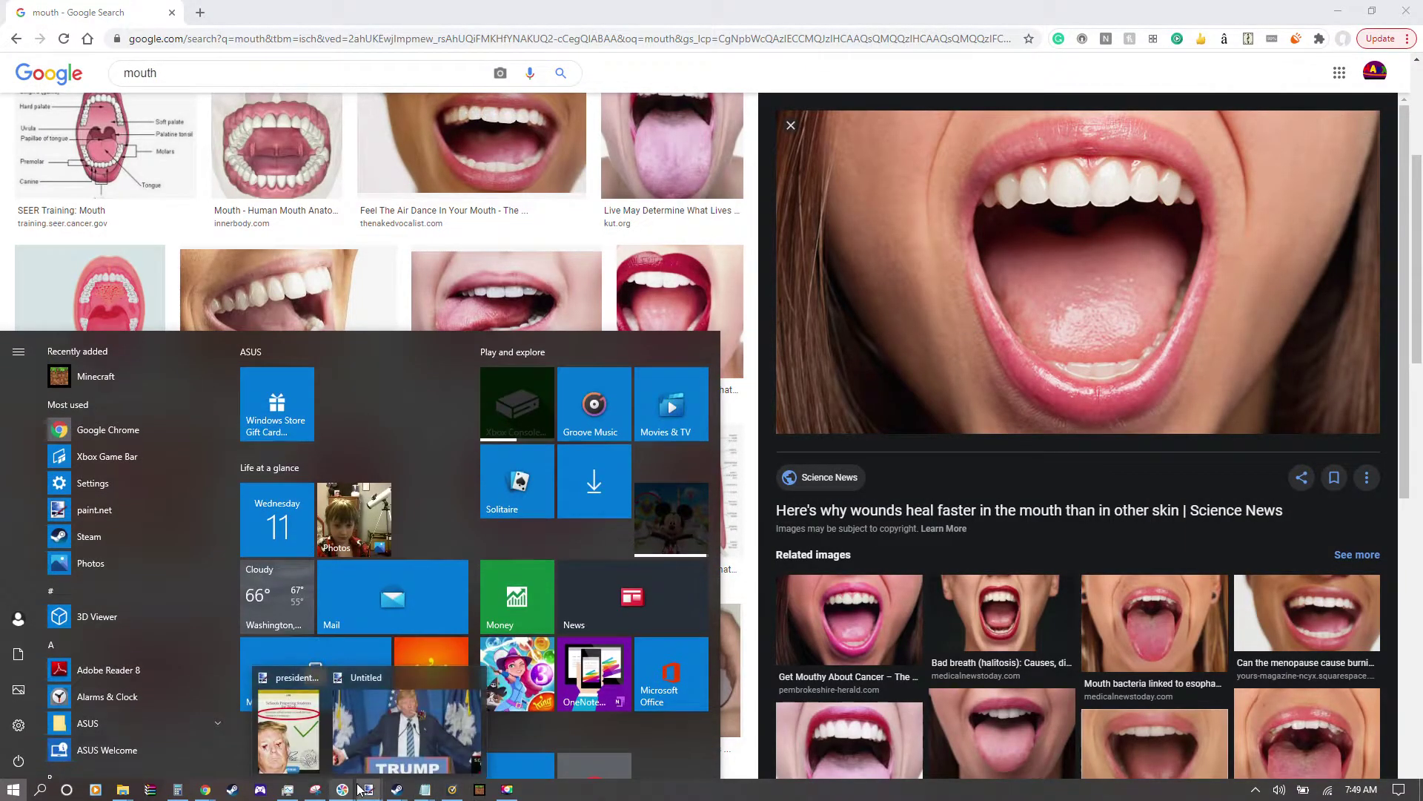
left_click(343, 790)
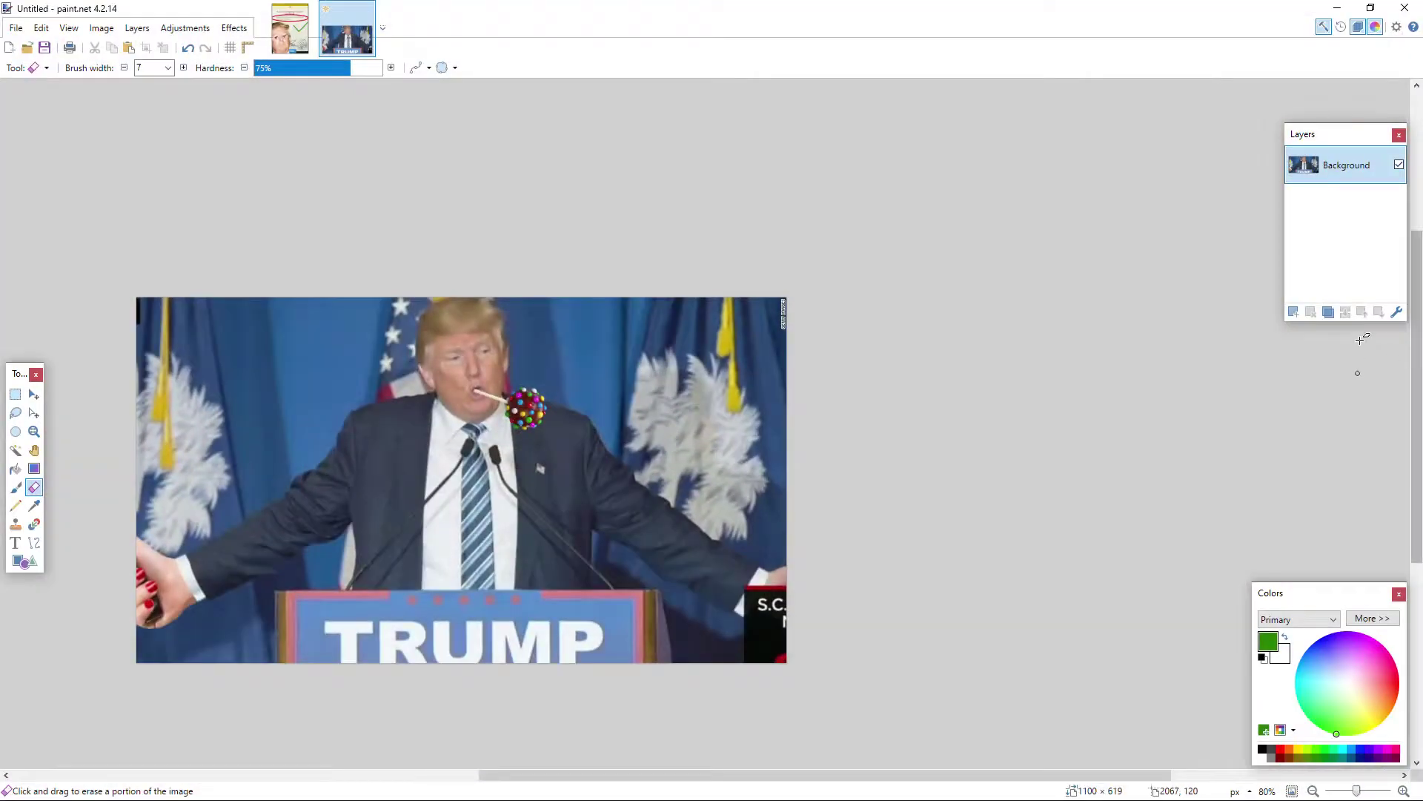
key("ctrl+shift+v")
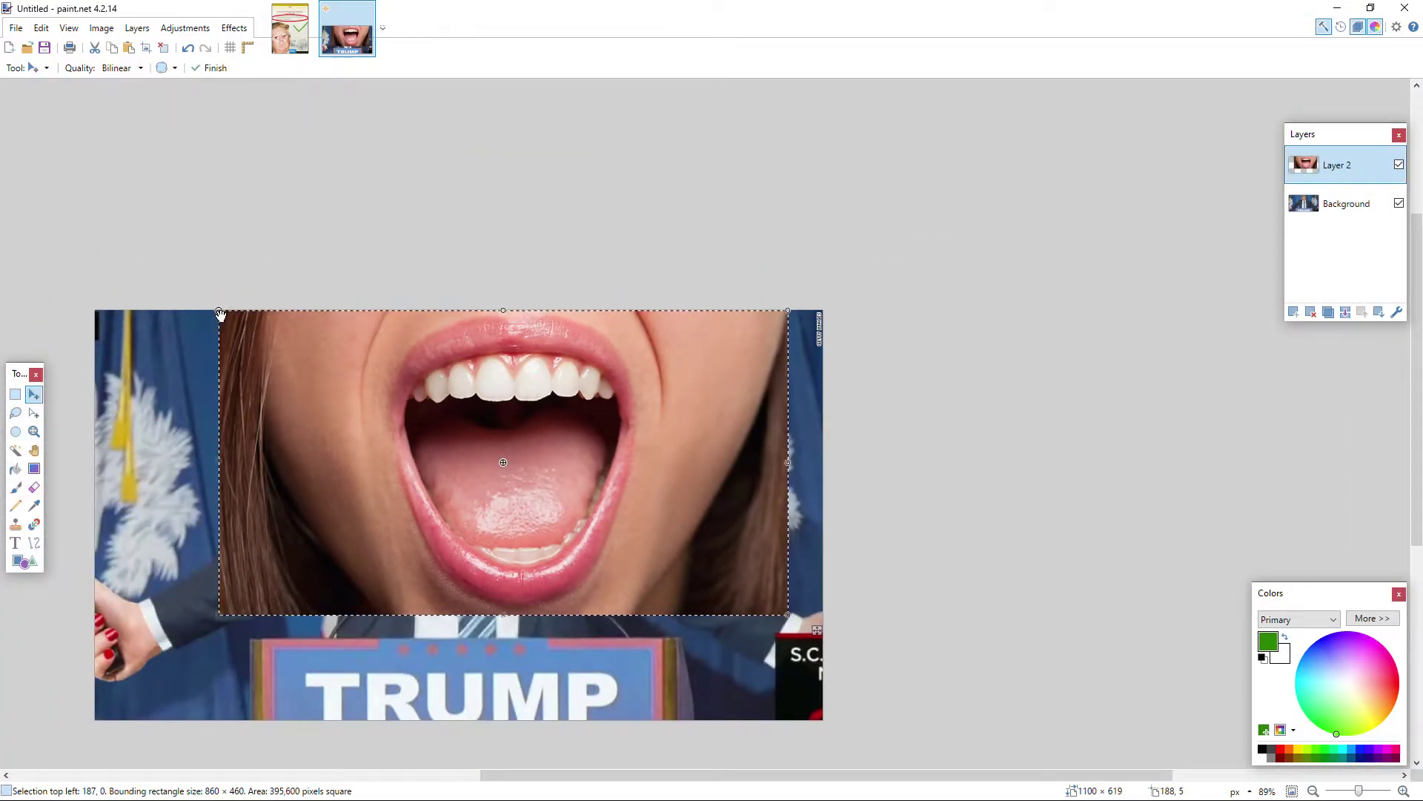
left_click_drag(220, 312, 555, 490)
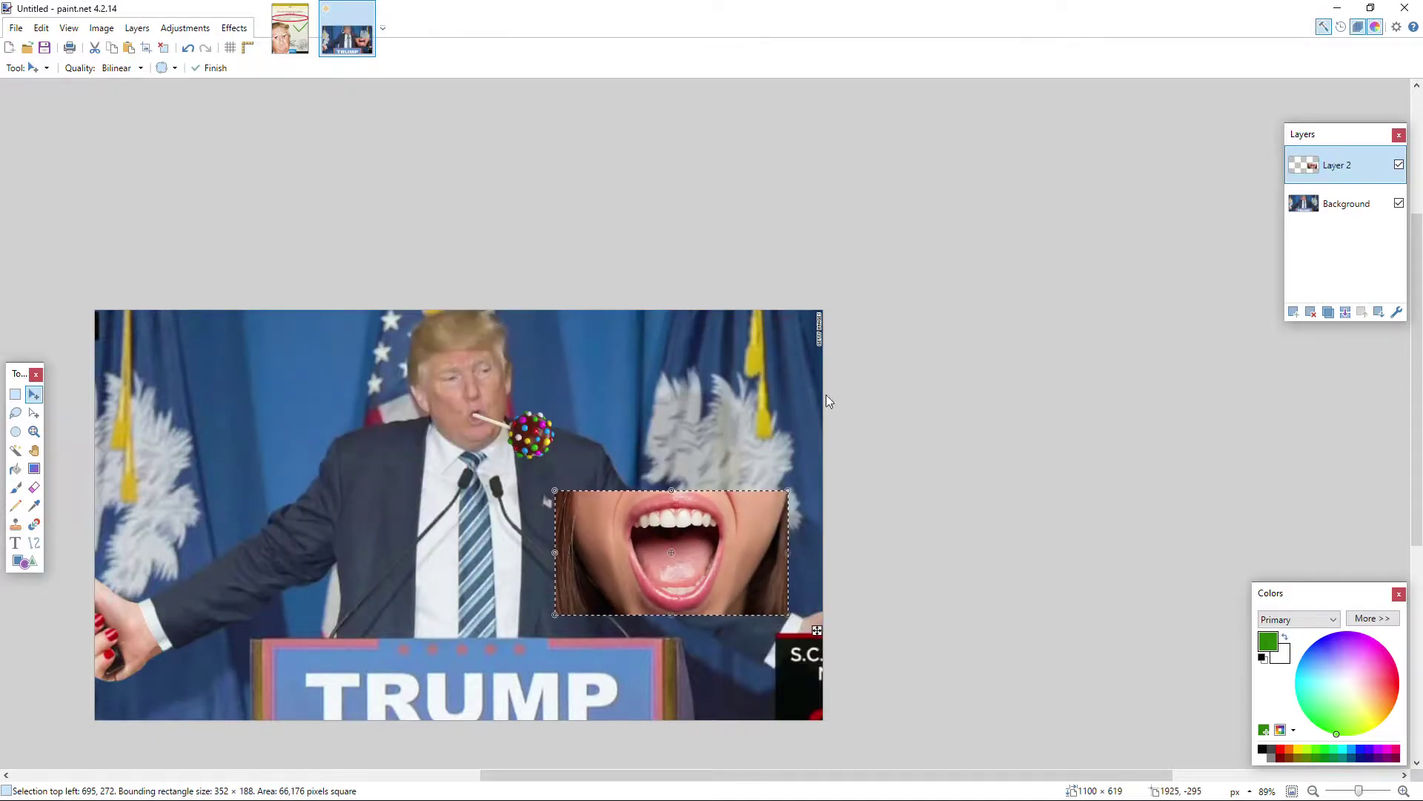
key("F4")
left_click_drag(754, 445, 704, 452)
left_click(716, 479)
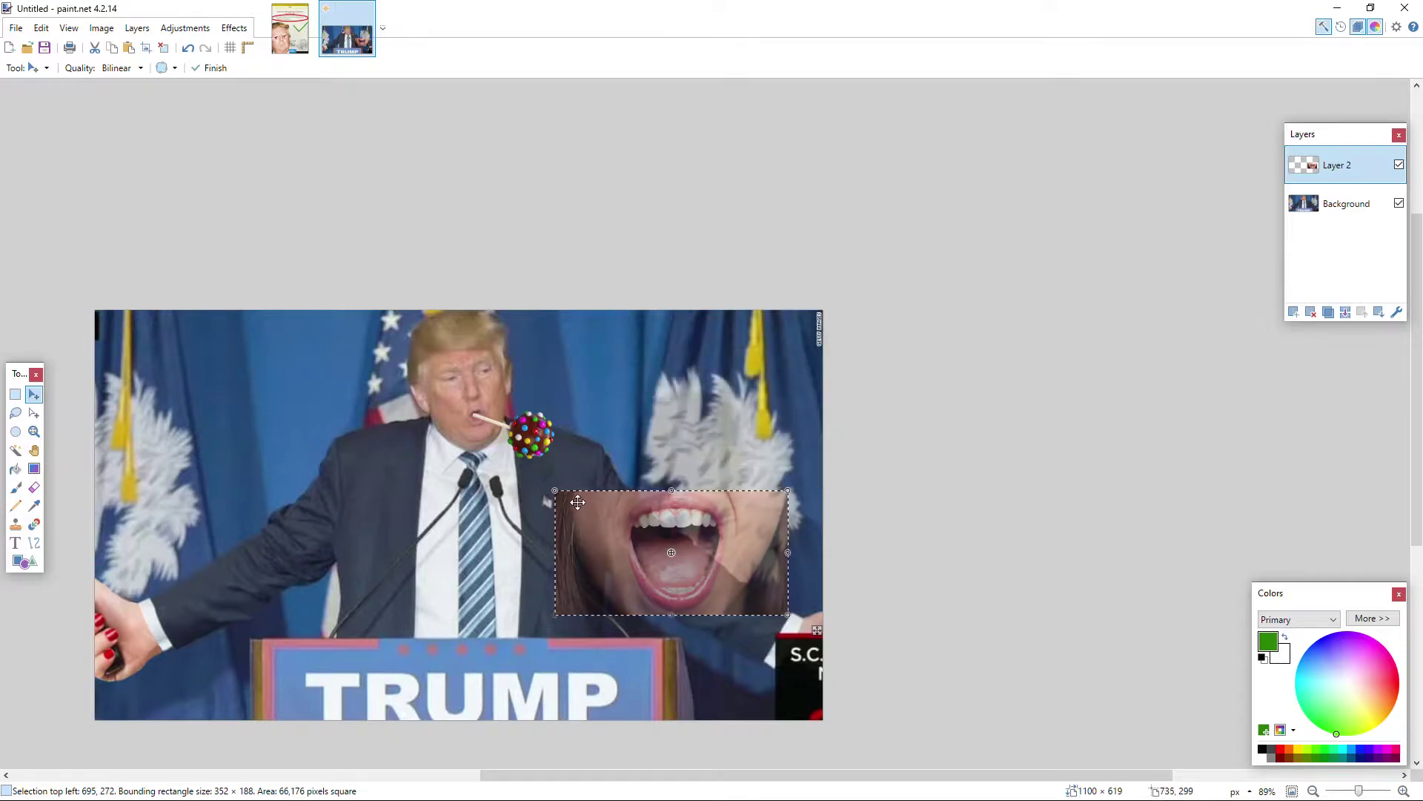
Step: Shrink the mouth picture to 106 × 56 px and place it over the lollipop's candy head
left_click_drag(564, 495, 501, 425)
scroll(501, 424, "up", 5)
left_click_drag(421, 376, 586, 447)
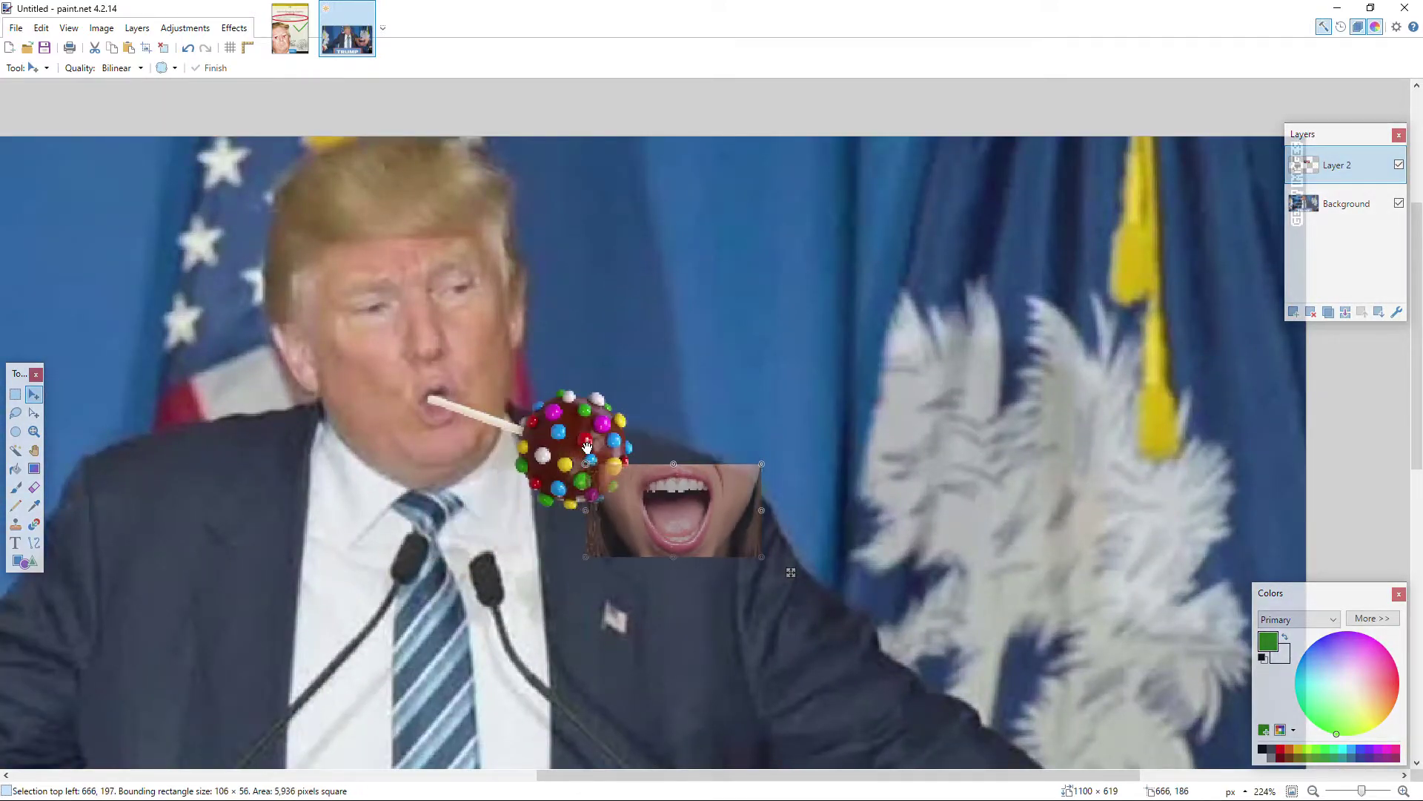
left_click_drag(626, 519, 530, 467)
scroll(530, 468, "up", 7)
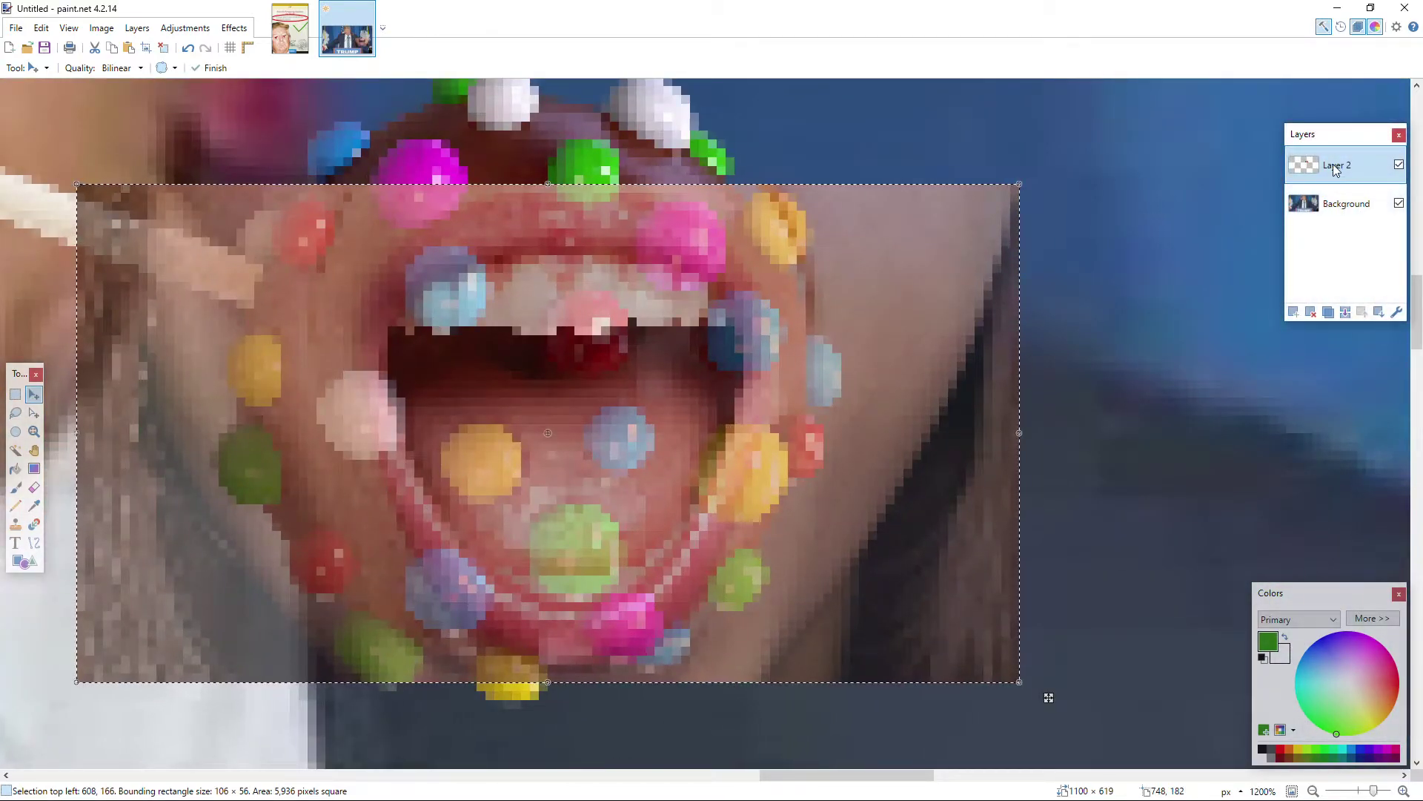
Step: Raise Layer 2's opacity partway and erase the skin along the lower lip with the 7 px eraser
key("F4")
left_click_drag(703, 448, 725, 447)
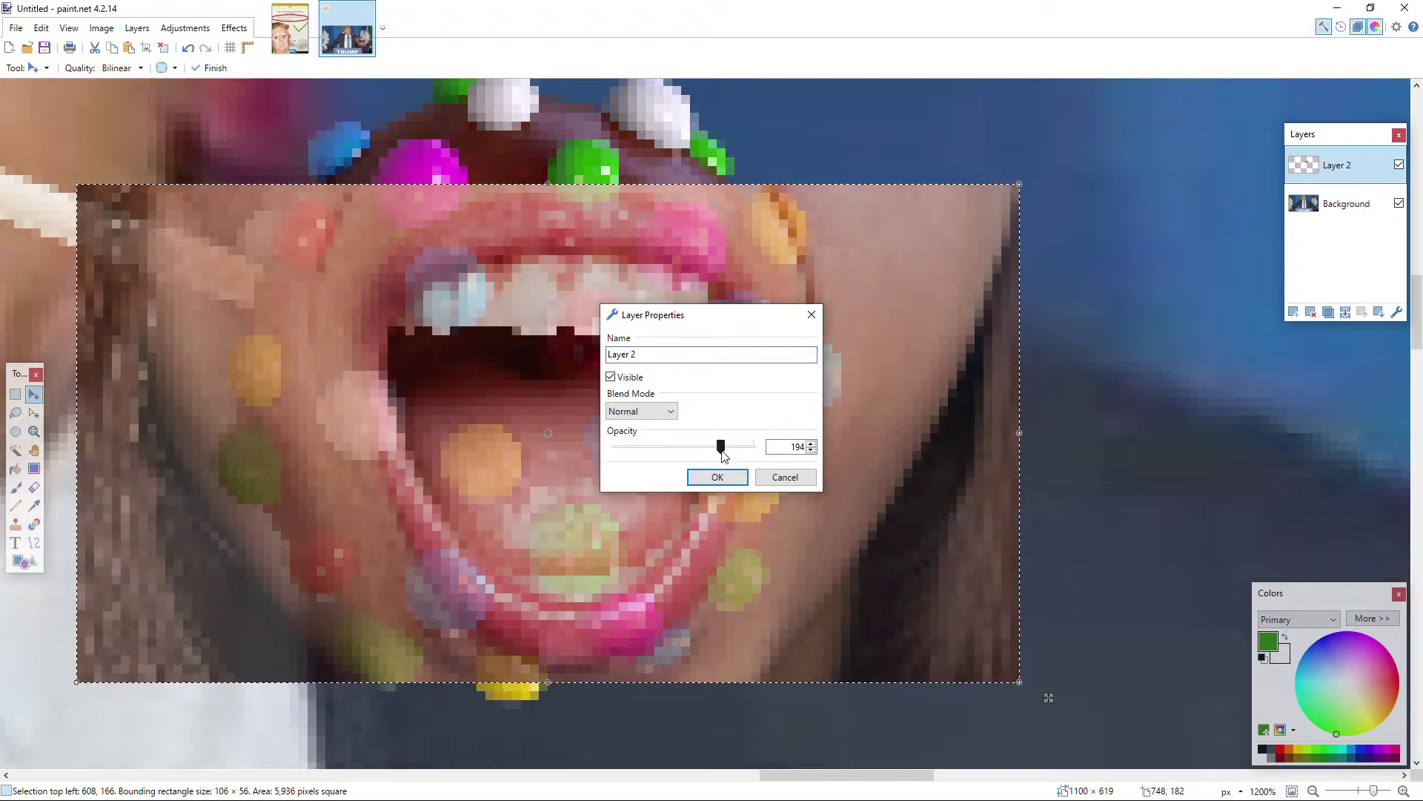
left_click(717, 476)
left_click(33, 487)
mouse_move(345, 467)
left_mouse_down()
mouse_move(439, 640)
mouse_move(533, 690)
left_mouse_up()
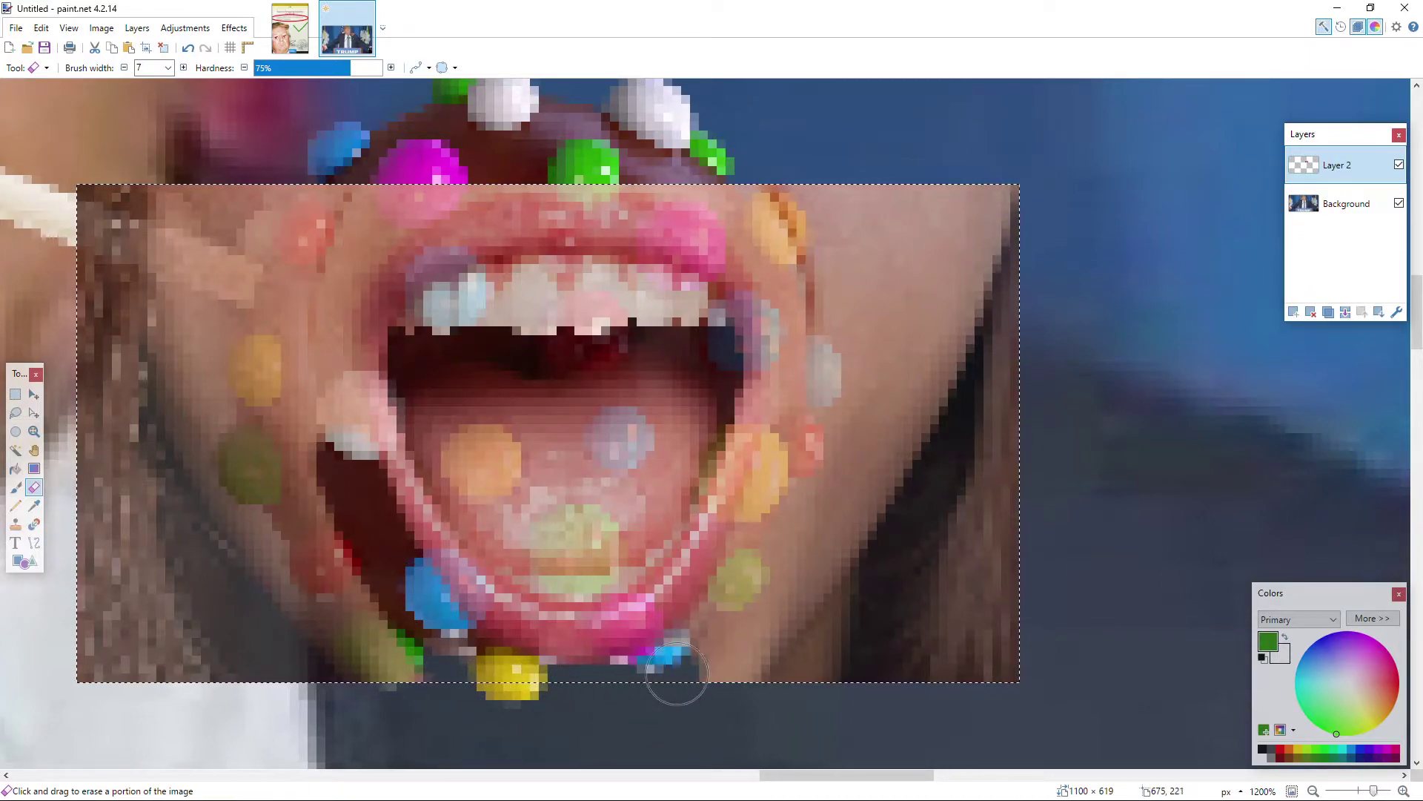
Step: Restore Layer 2 to full opacity and erase the skin closely around the remaining edges of the lips
double_click(1338, 165)
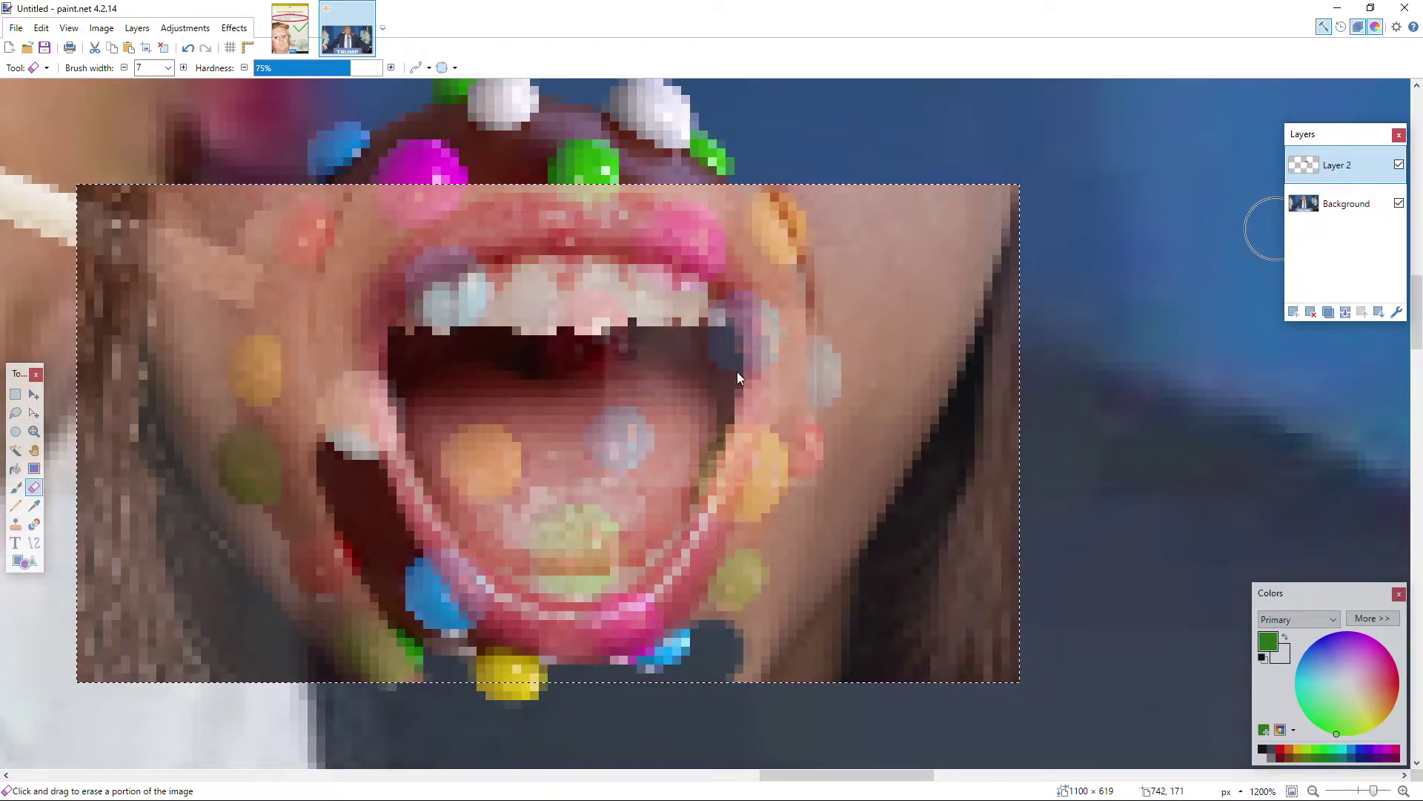
left_click_drag(723, 449, 752, 447)
left_click(715, 477)
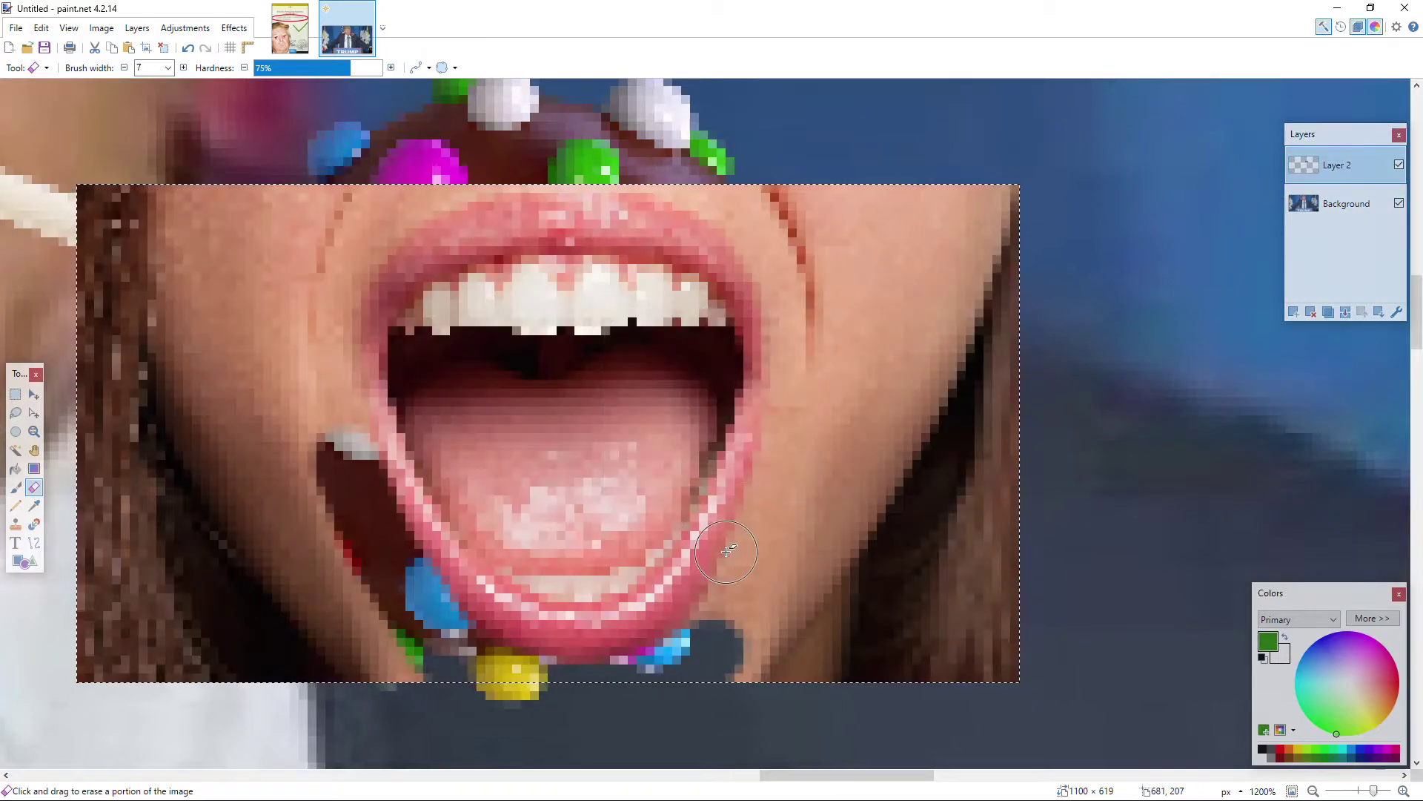
mouse_move(744, 596)
left_mouse_down()
mouse_move(792, 423)
mouse_move(798, 307)
mouse_move(784, 228)
left_mouse_up()
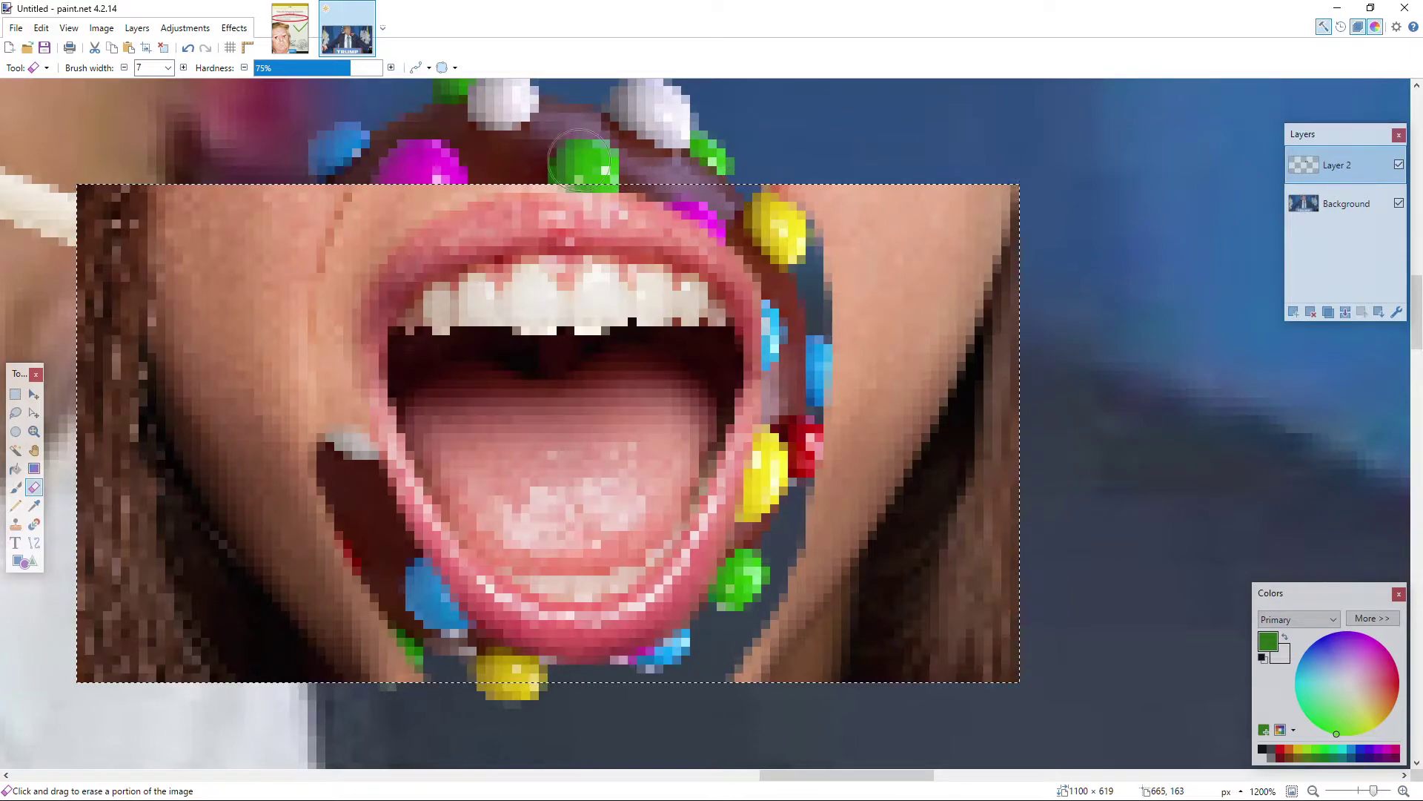
mouse_move(423, 194)
left_mouse_down()
mouse_move(357, 231)
mouse_move(368, 224)
mouse_move(331, 298)
mouse_move(336, 409)
left_mouse_up()
Step: Deselect and erase the remaining skin and hair on both sides of the mouth with the eraser width at 30
scroll(331, 429, "down", 5)
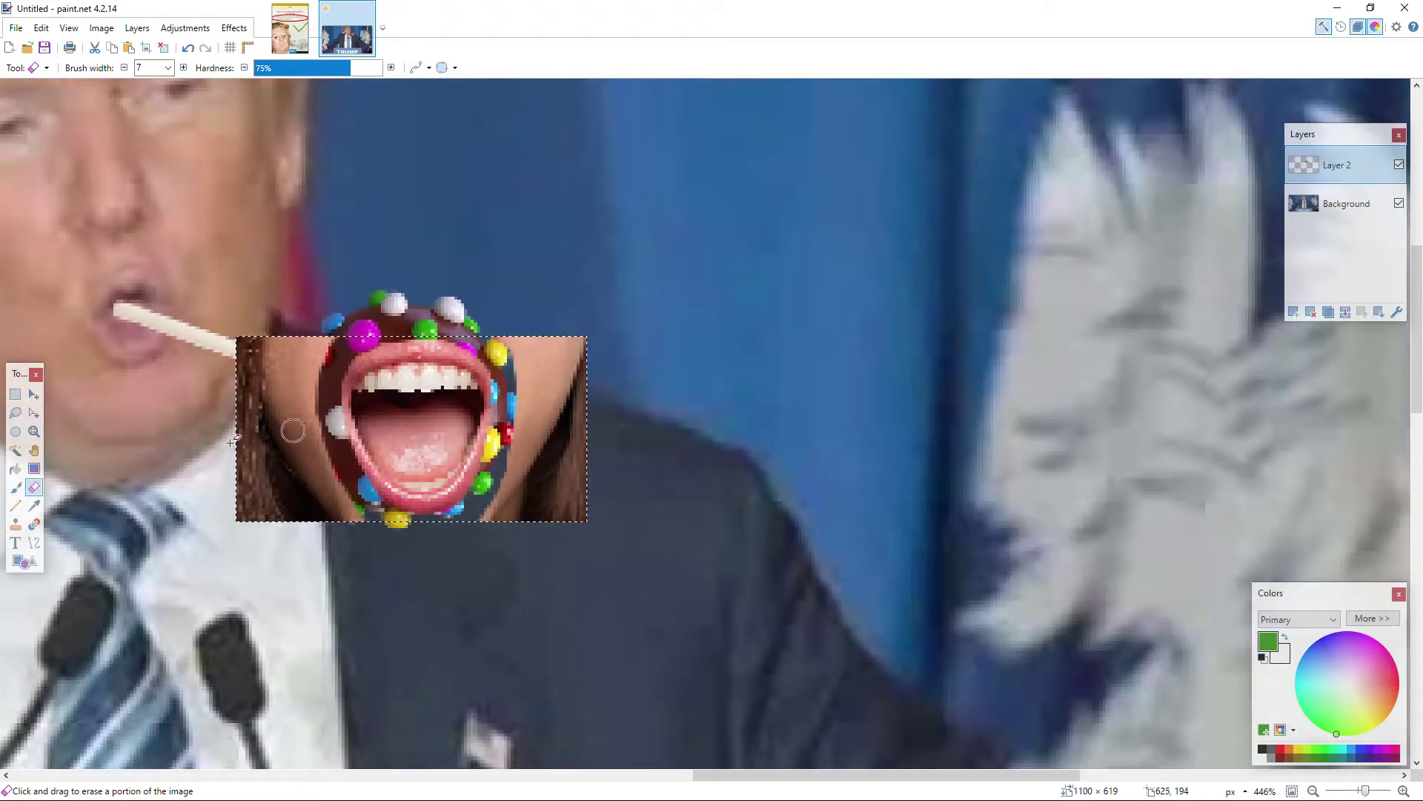
scroll(236, 416, "up", 1)
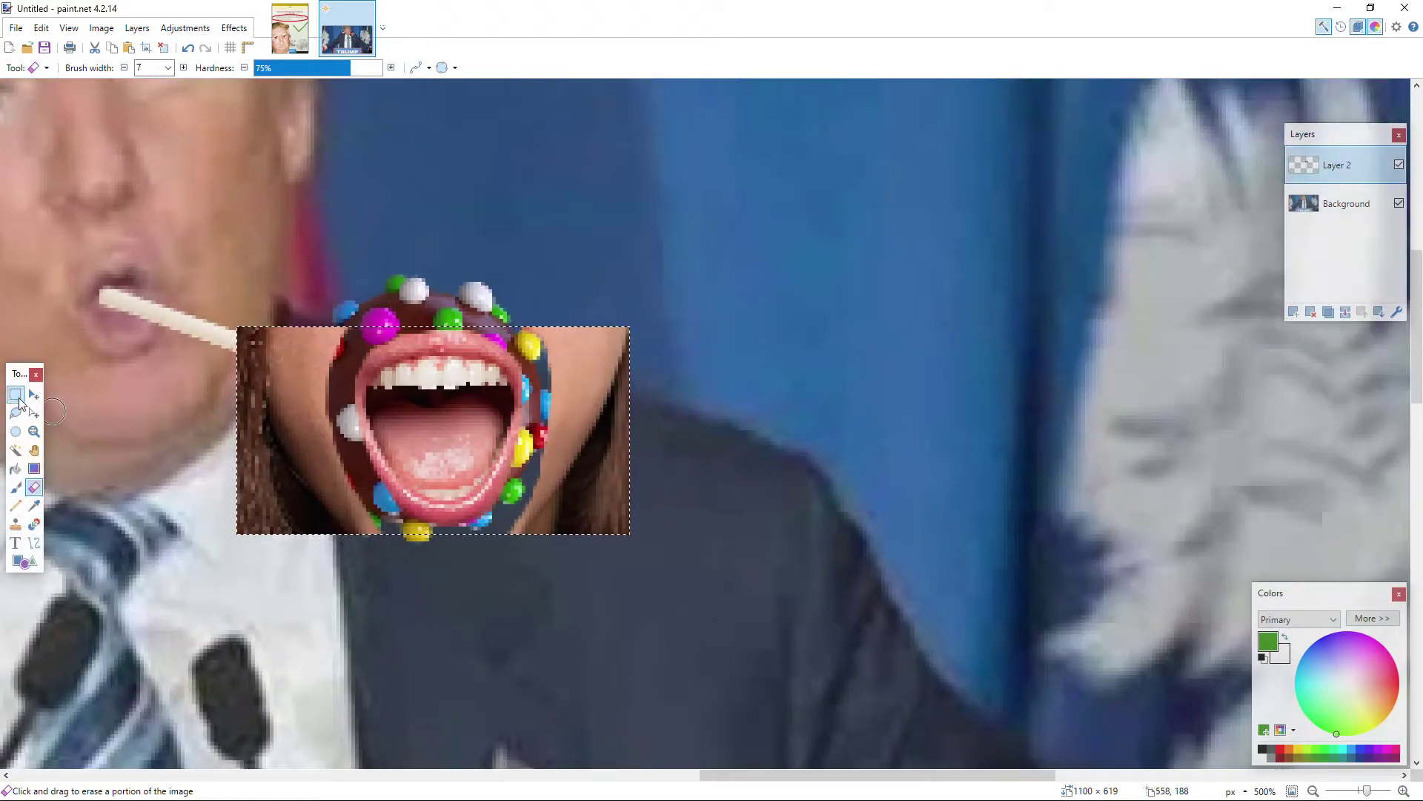
key("ctrl+d")
left_click(15, 394)
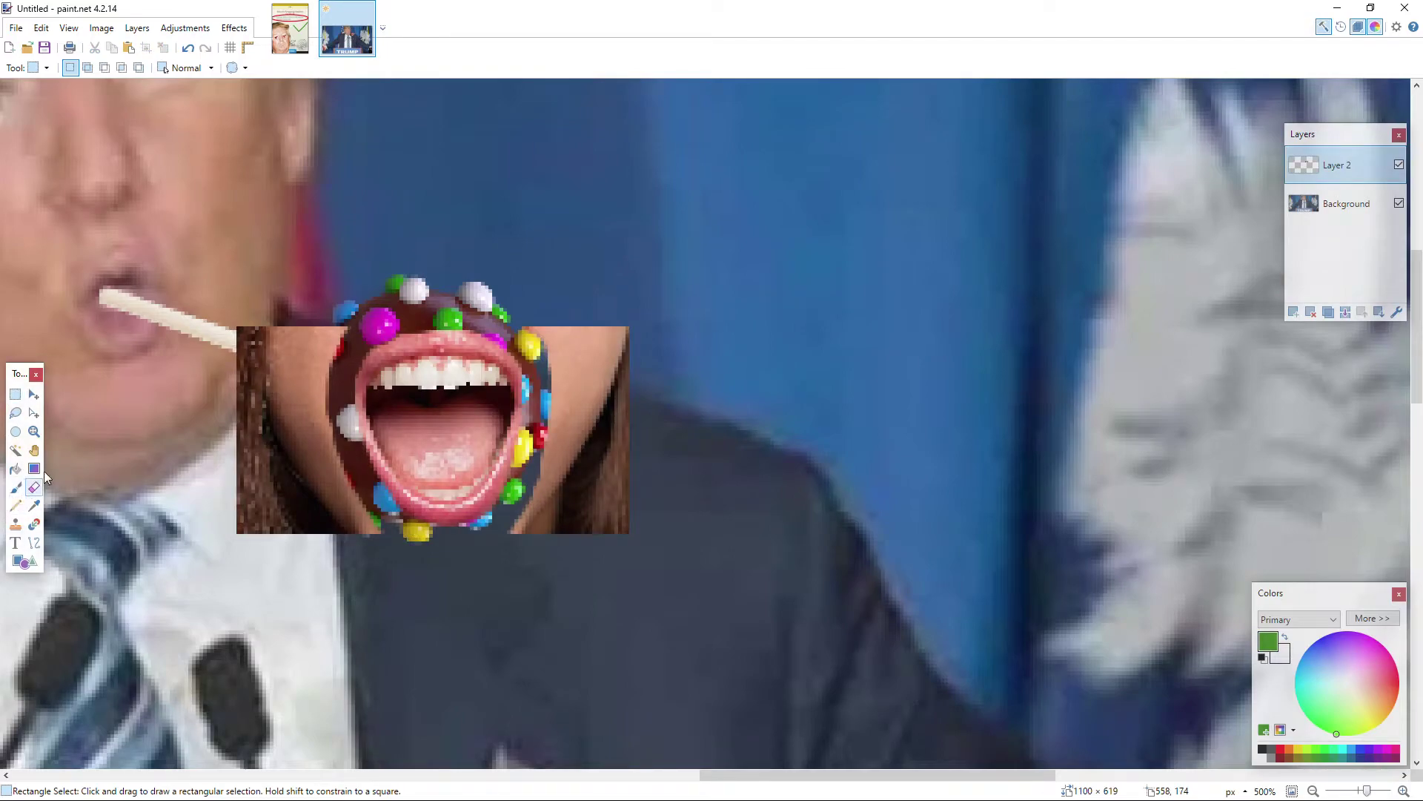
left_click(34, 487)
mouse_move(304, 325)
left_mouse_down()
mouse_move(272, 352)
mouse_move(283, 411)
mouse_move(255, 451)
mouse_move(276, 510)
left_mouse_up()
key("ctrl+z")
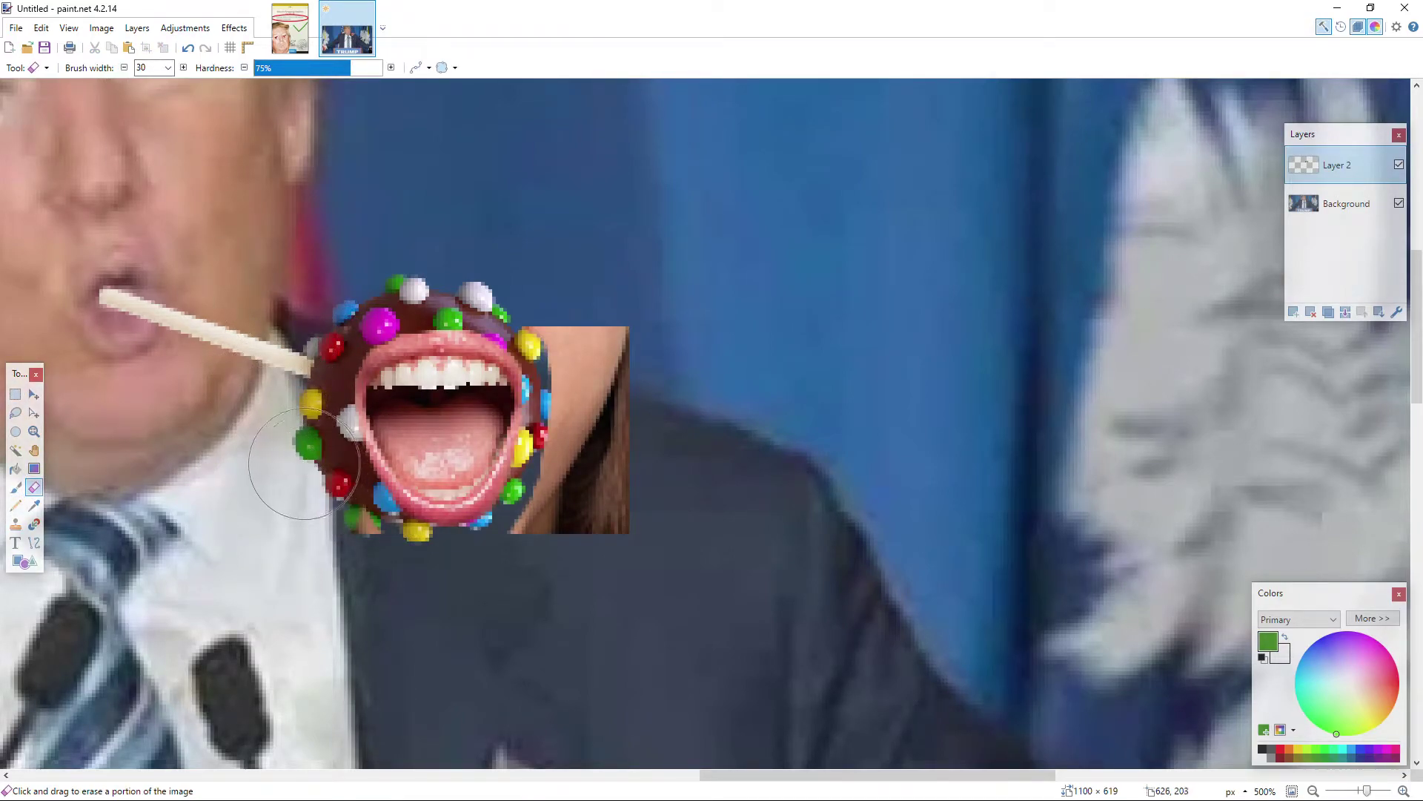
mouse_move(547, 578)
left_mouse_down()
mouse_move(602, 476)
mouse_move(596, 529)
mouse_move(578, 315)
left_mouse_up()
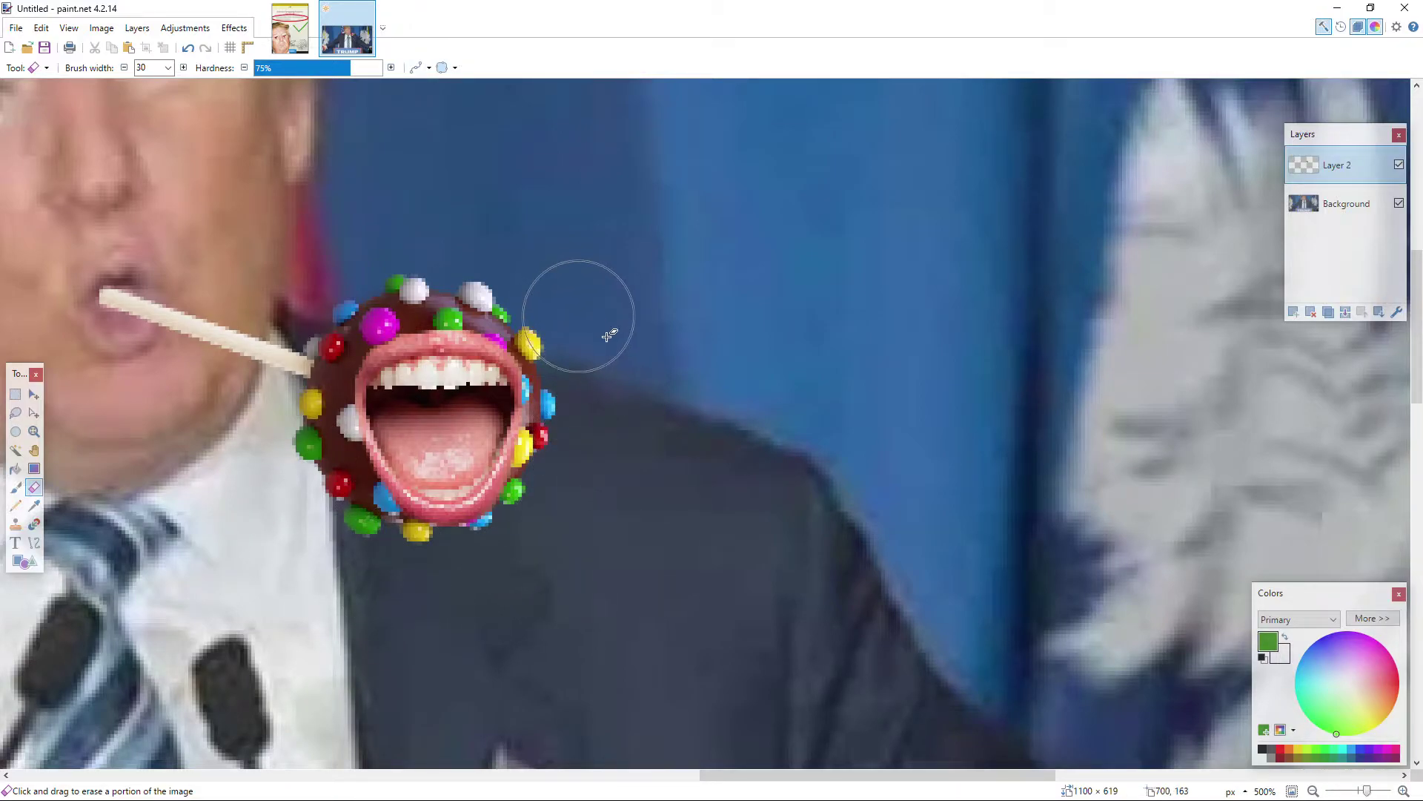
scroll(693, 403, "down", 3)
scroll(698, 453, "up", 4)
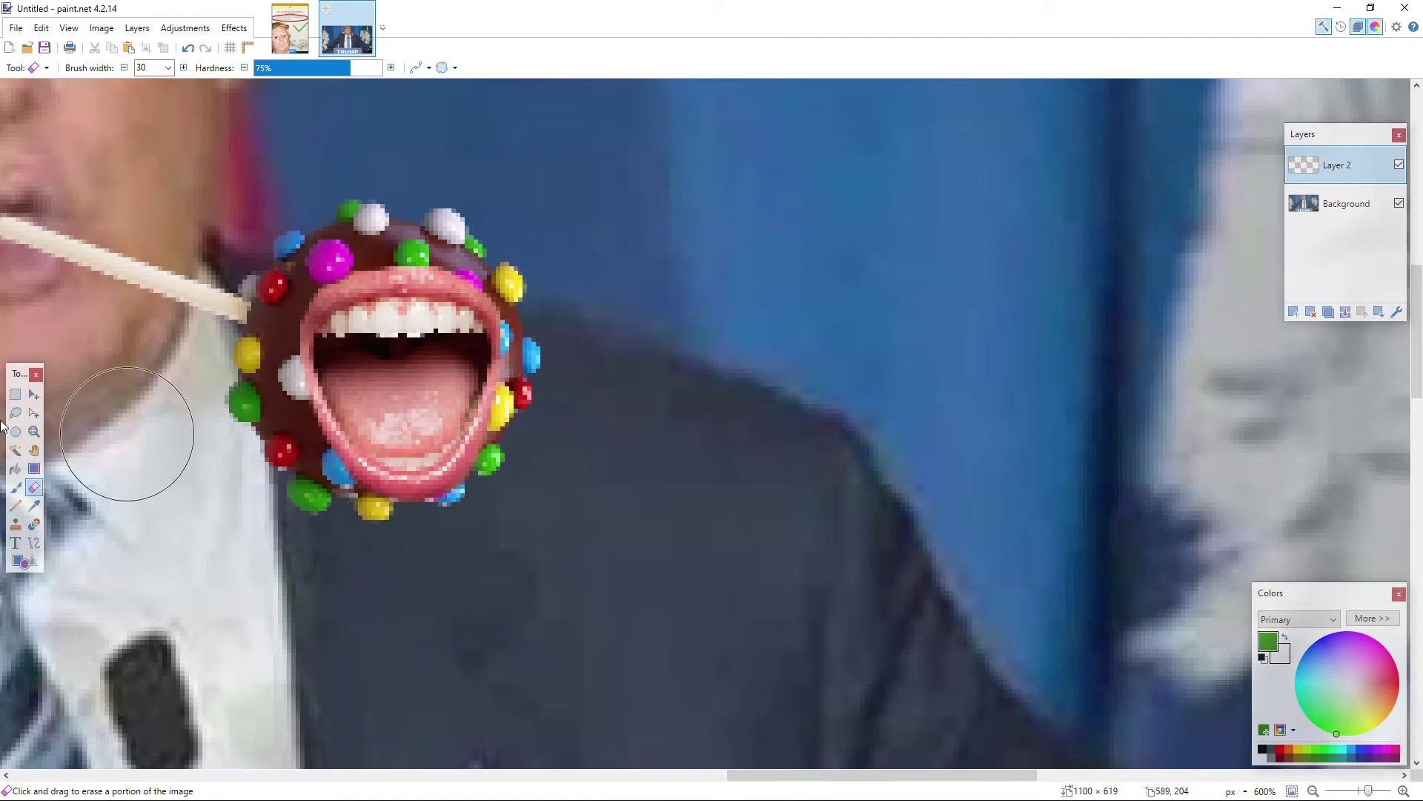
Step: Select the mouth on Layer 2 with a rectangle, shift it slightly up and left to centre it on the lollipop head, and deselect
left_click(15, 393)
left_click_drag(233, 208, 614, 626)
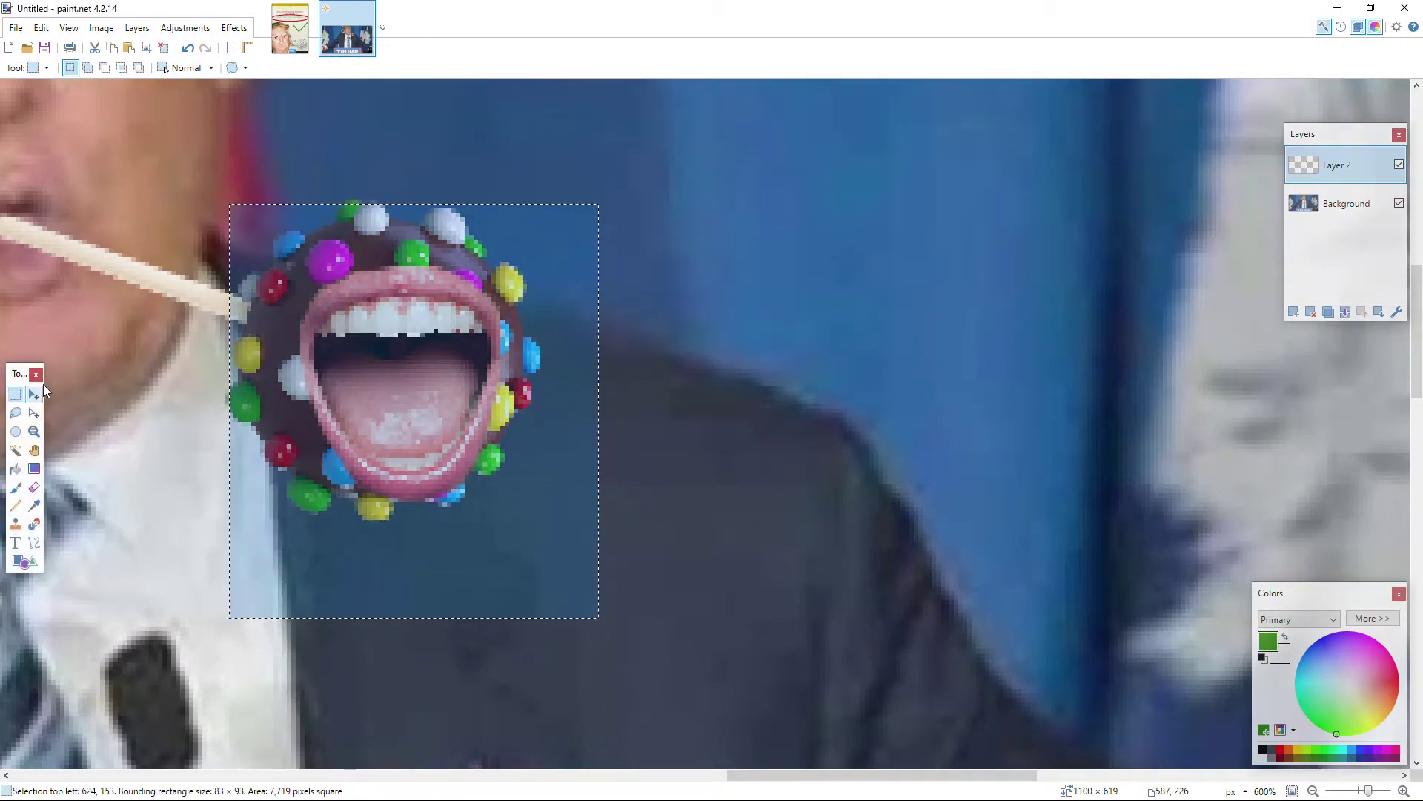
key("m")
left_click_drag(380, 433, 341, 398)
key("ctrl+z")
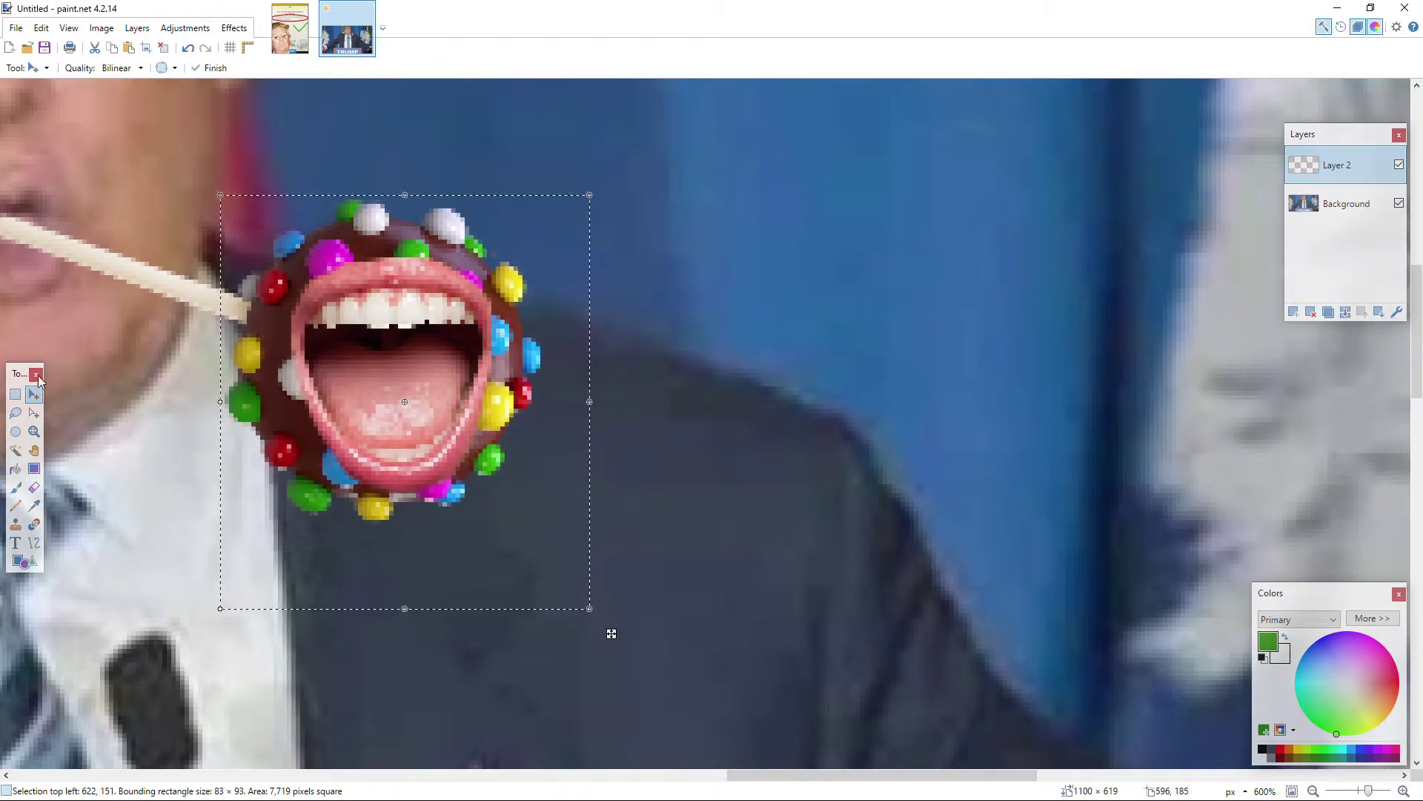
key("e")
left_click(14, 393)
left_click(65, 358)
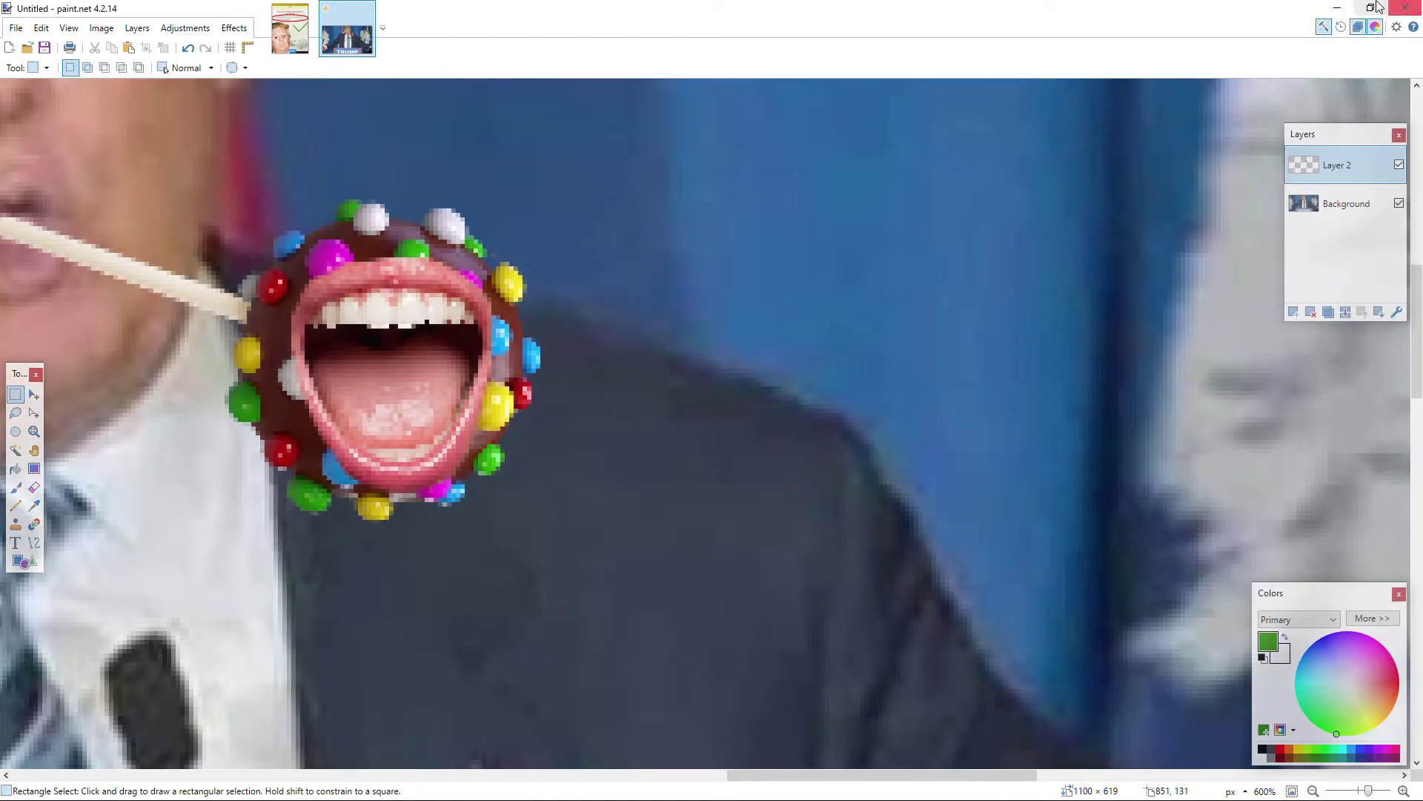
Step: Add a new empty layer above Layer 2, then switch to the browser and search Google Images for "cigarette"
key("ctrl+shift+n")
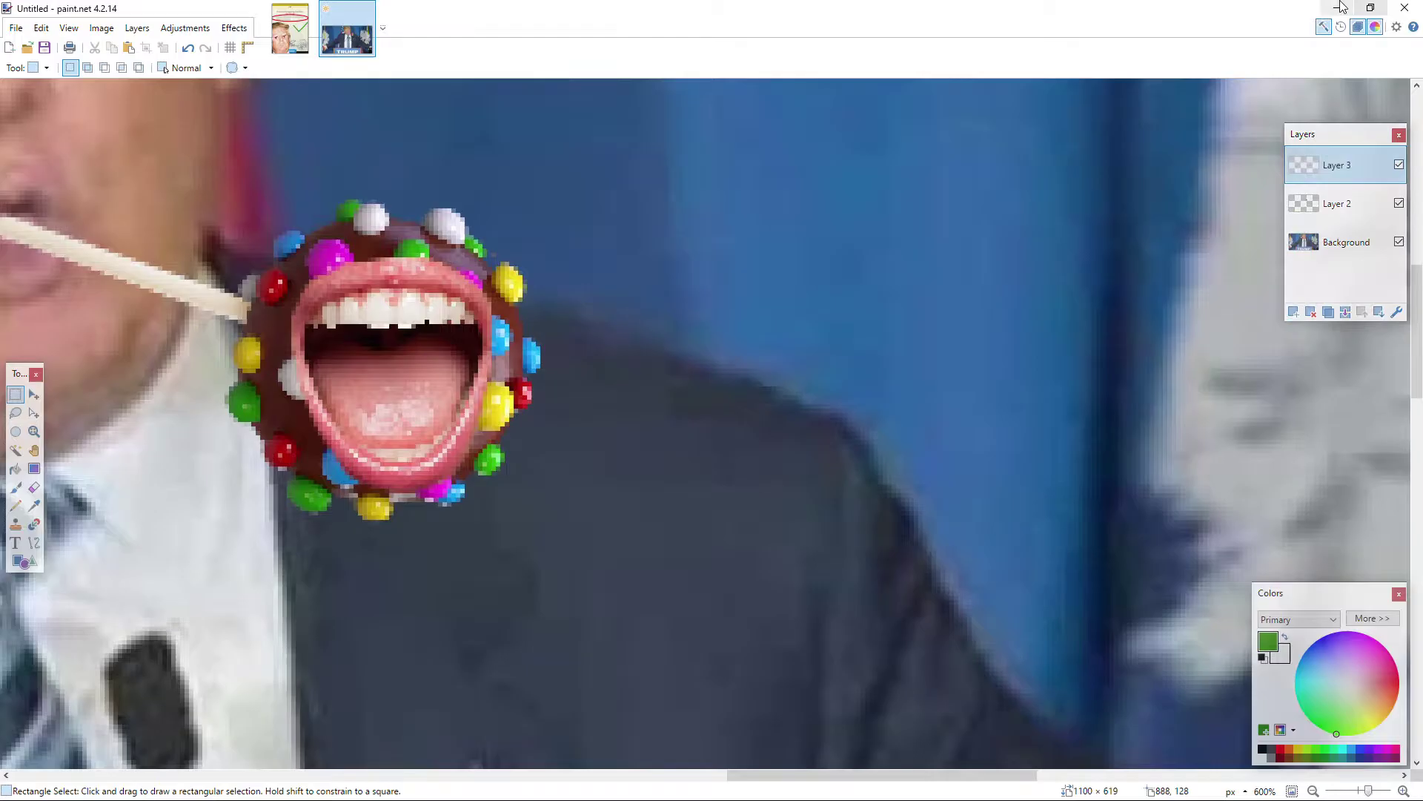
key("alt+Tab")
triple_click(325, 92)
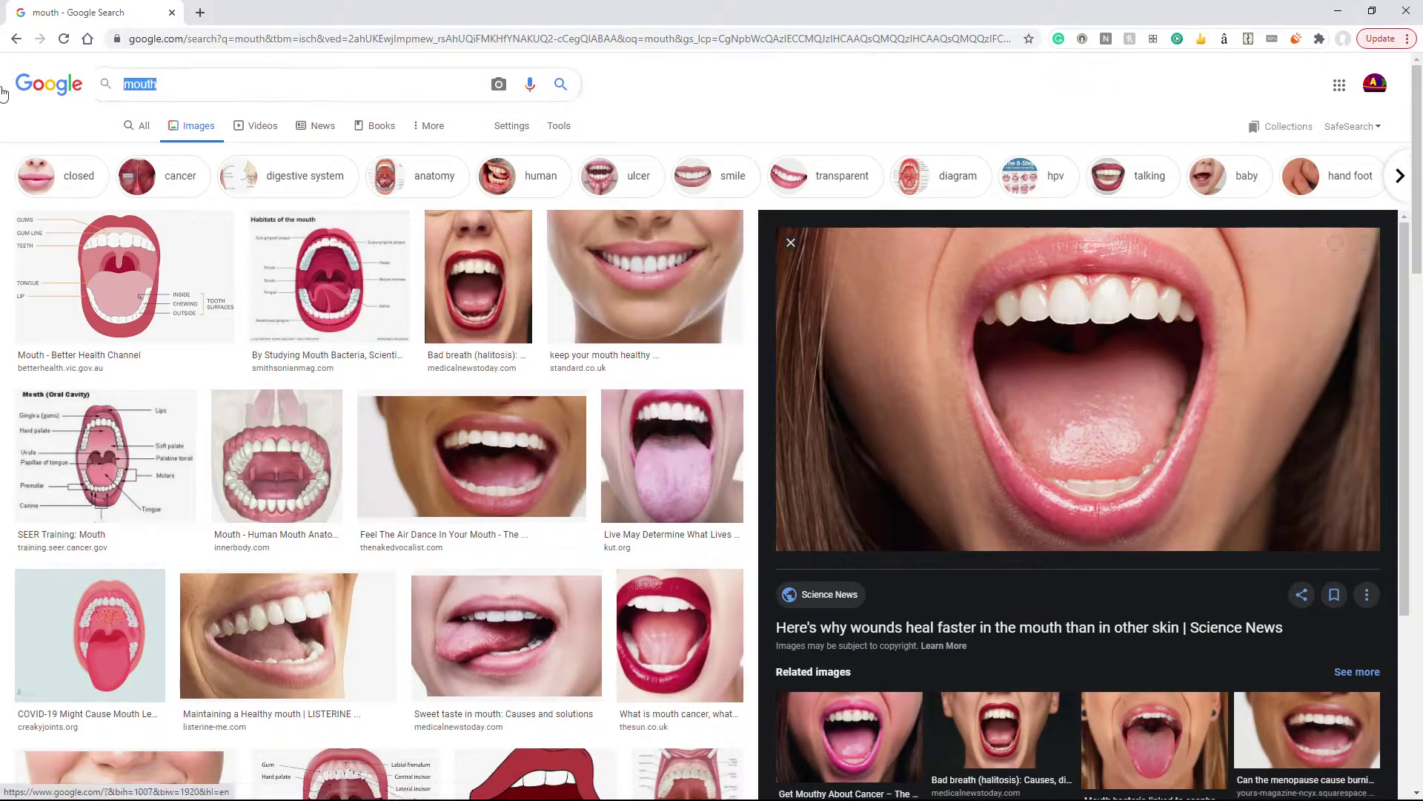
type("cigarette")
key("Return")
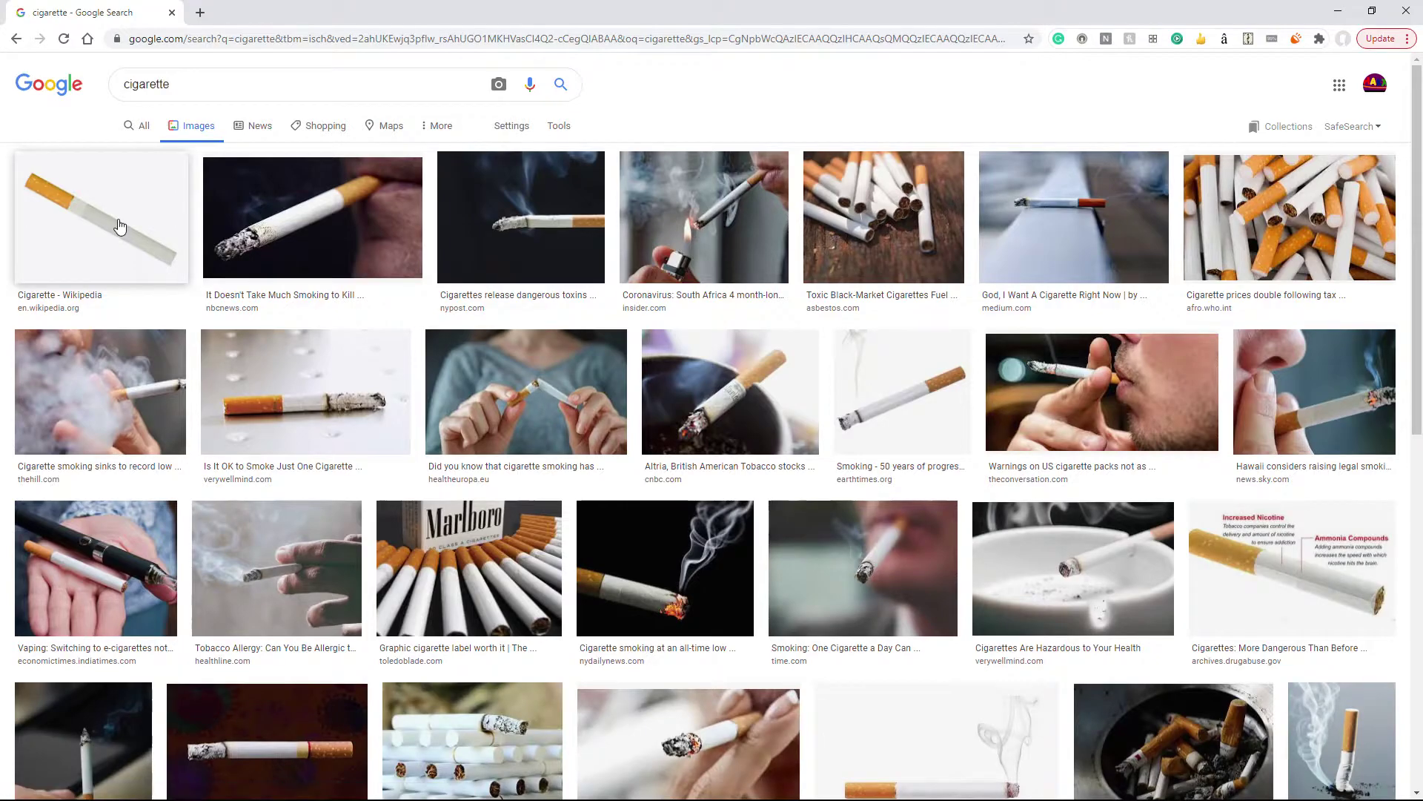
Step: Preview several cigarette results and copy the Earth Times picture of the smoking cigarette on a white background
left_click(120, 226)
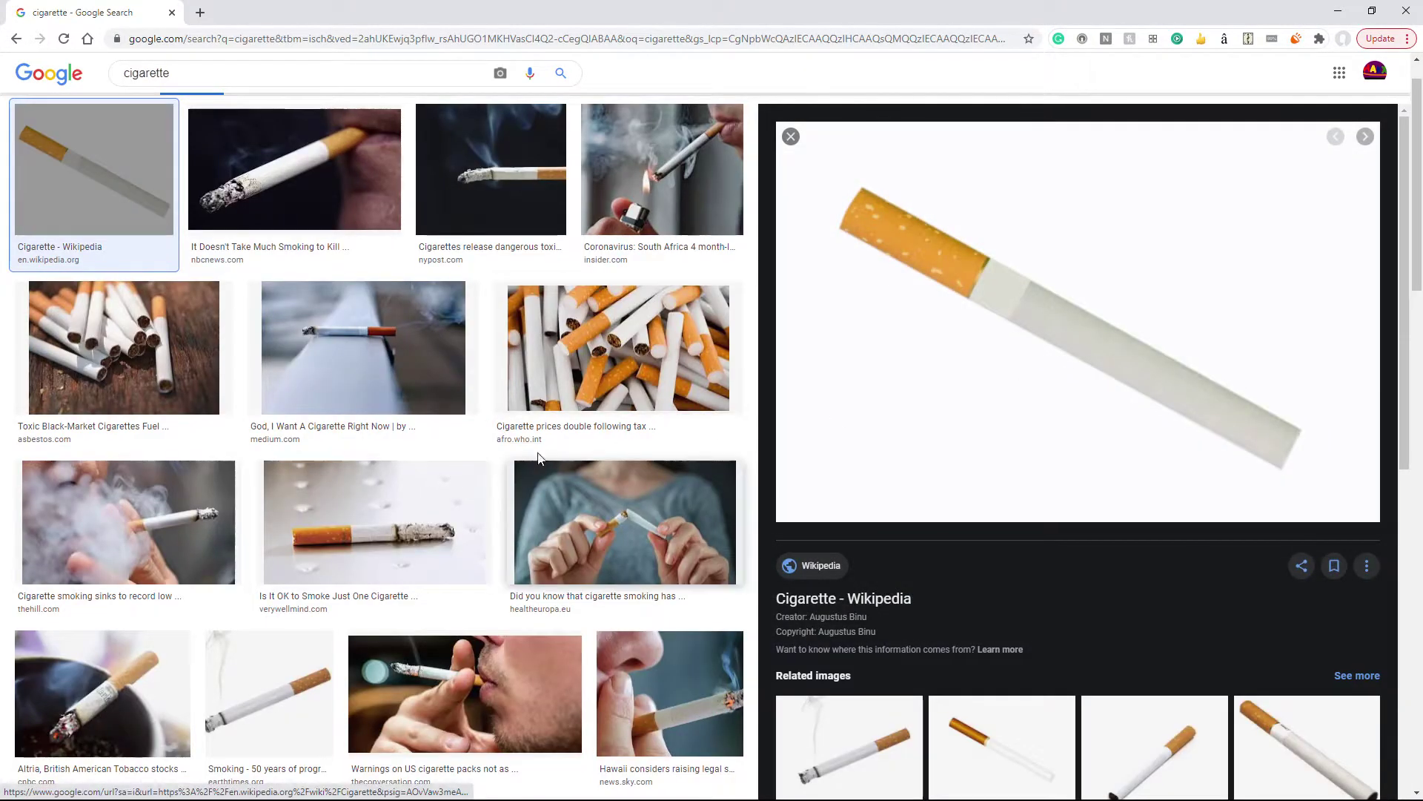
left_click(376, 523)
left_click(308, 671)
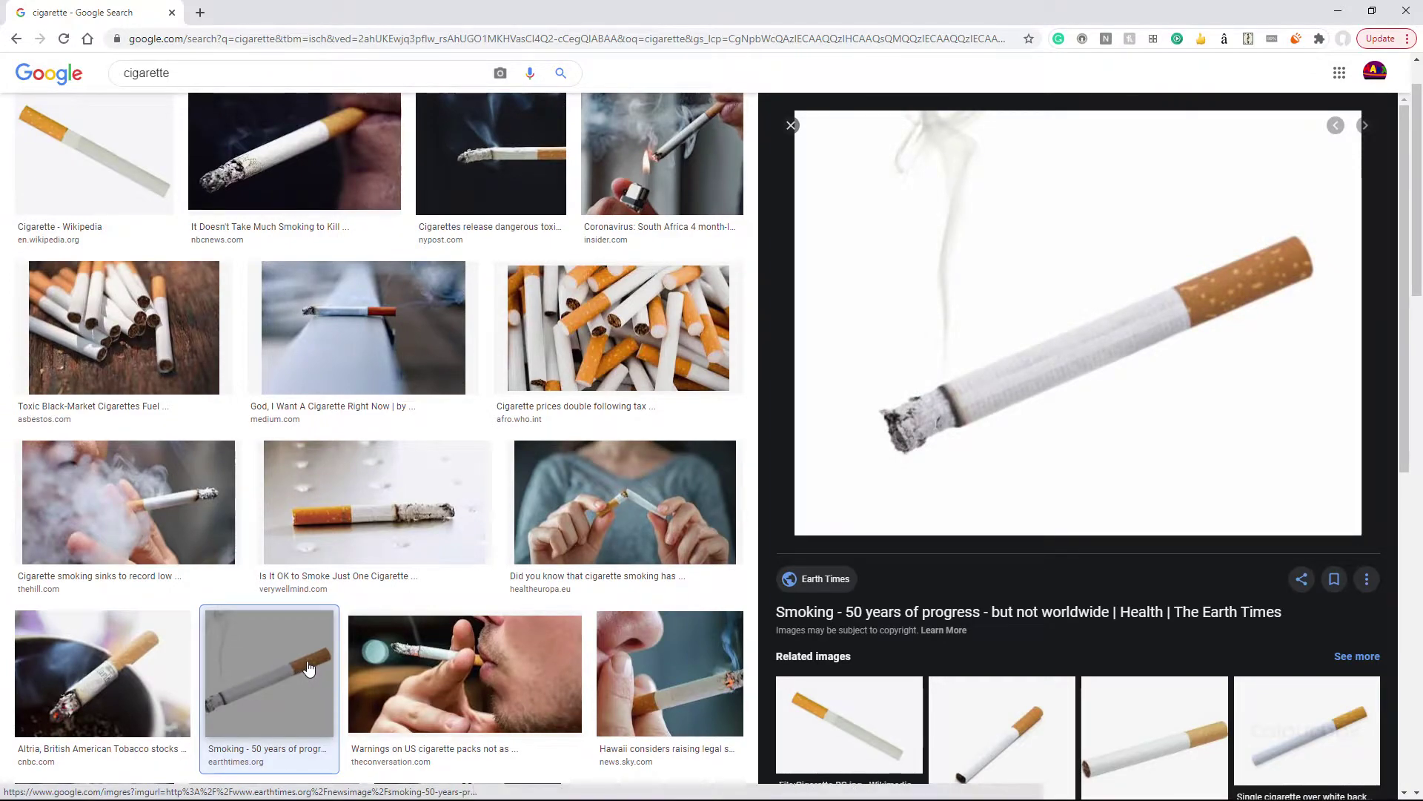
right_click(1027, 257)
left_click(1068, 409)
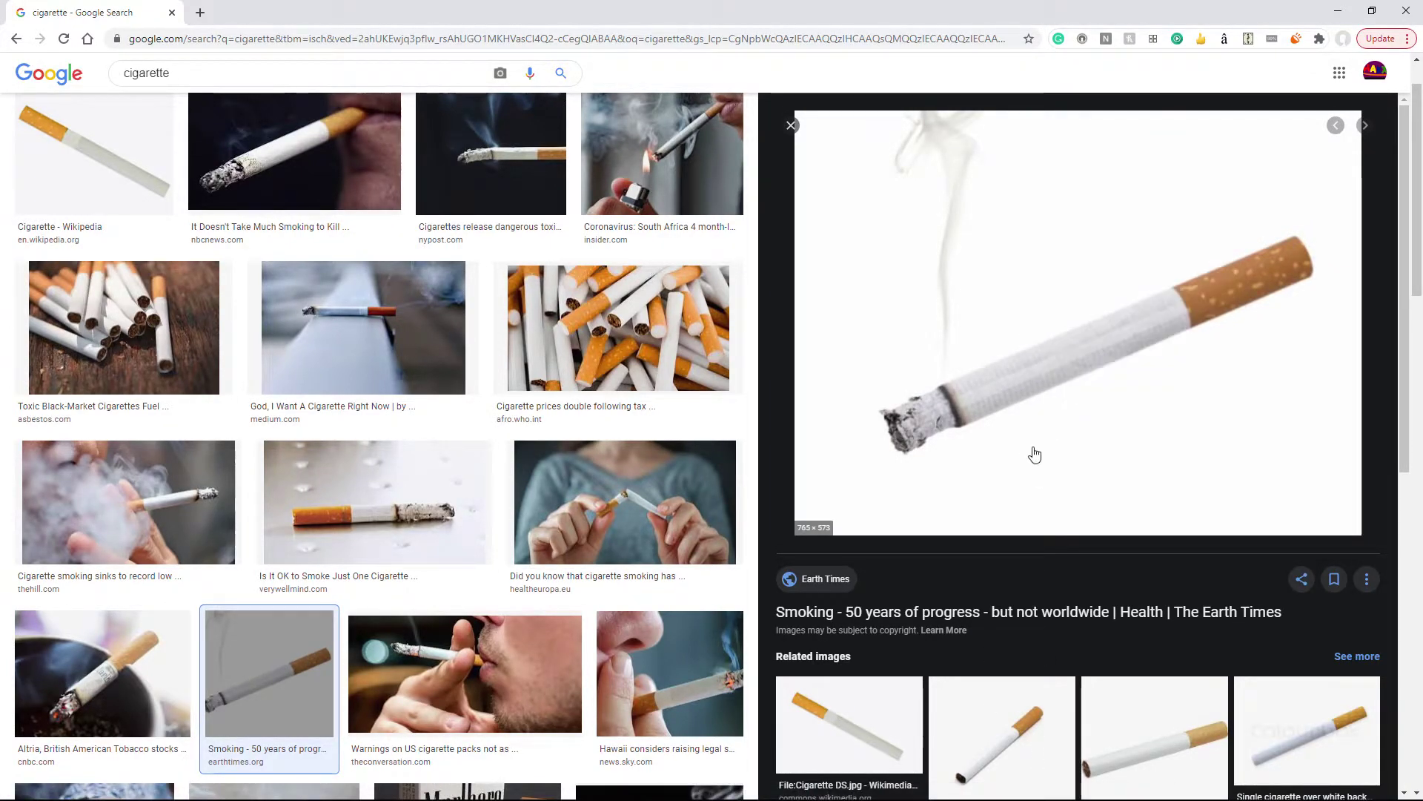
Step: Return to paint.net, paste the cigarette picture onto Layer 3 and shrink it to 109 × 81 px beside the lollipop mouth
key("super")
mouse_move(397, 790)
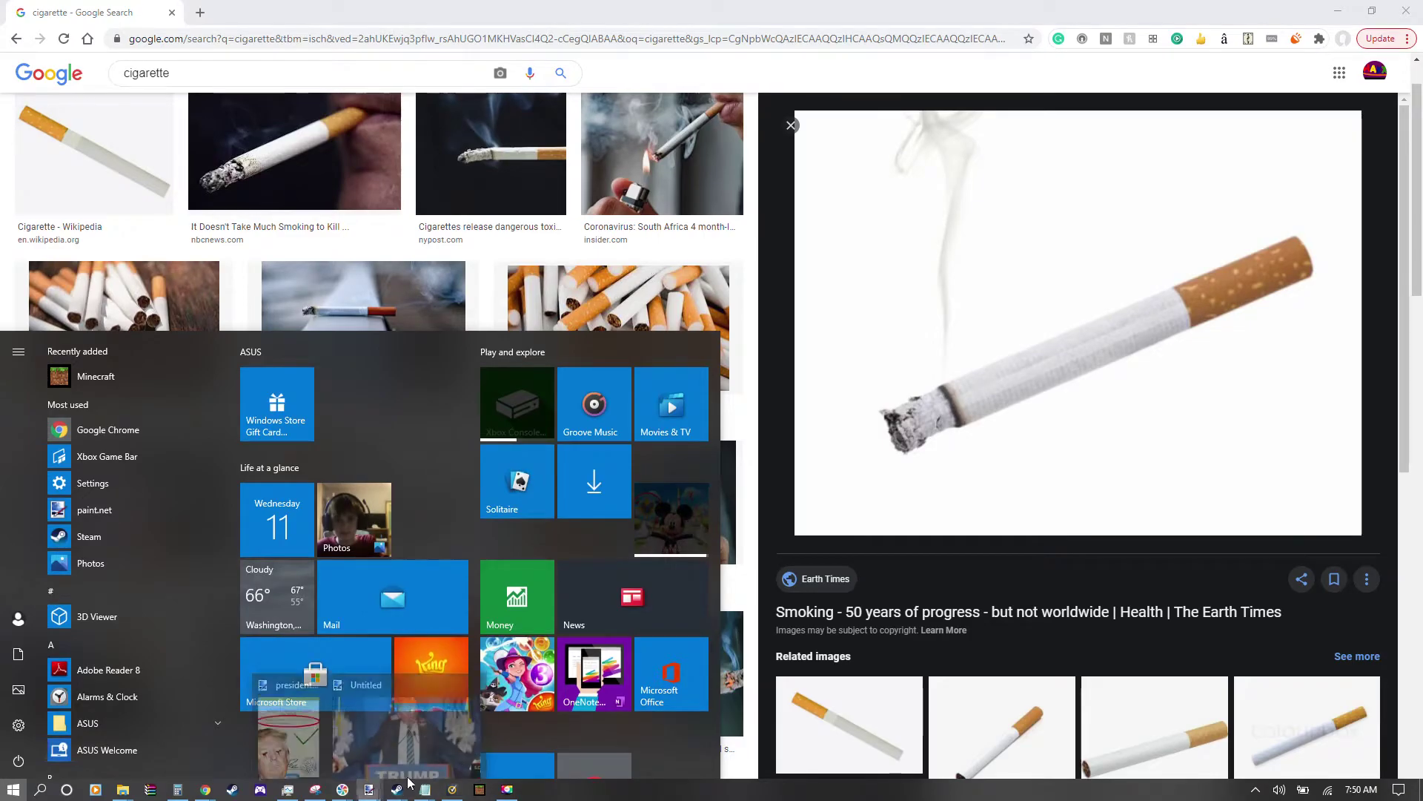
left_click(437, 748)
key("ctrl+v")
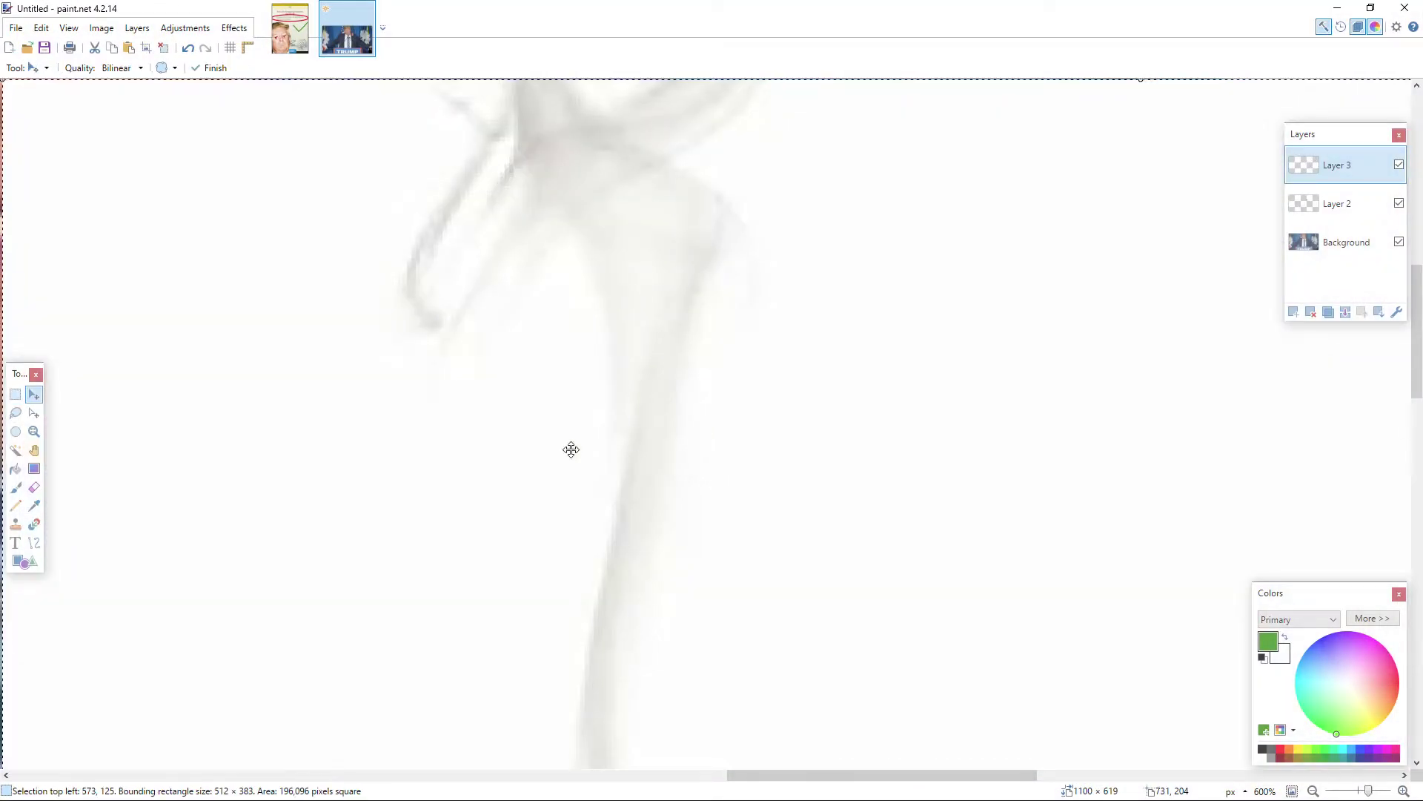
scroll(375, 442, "down", 8)
left_click_drag(331, 406, 341, 438)
scroll(342, 439, "up", 9)
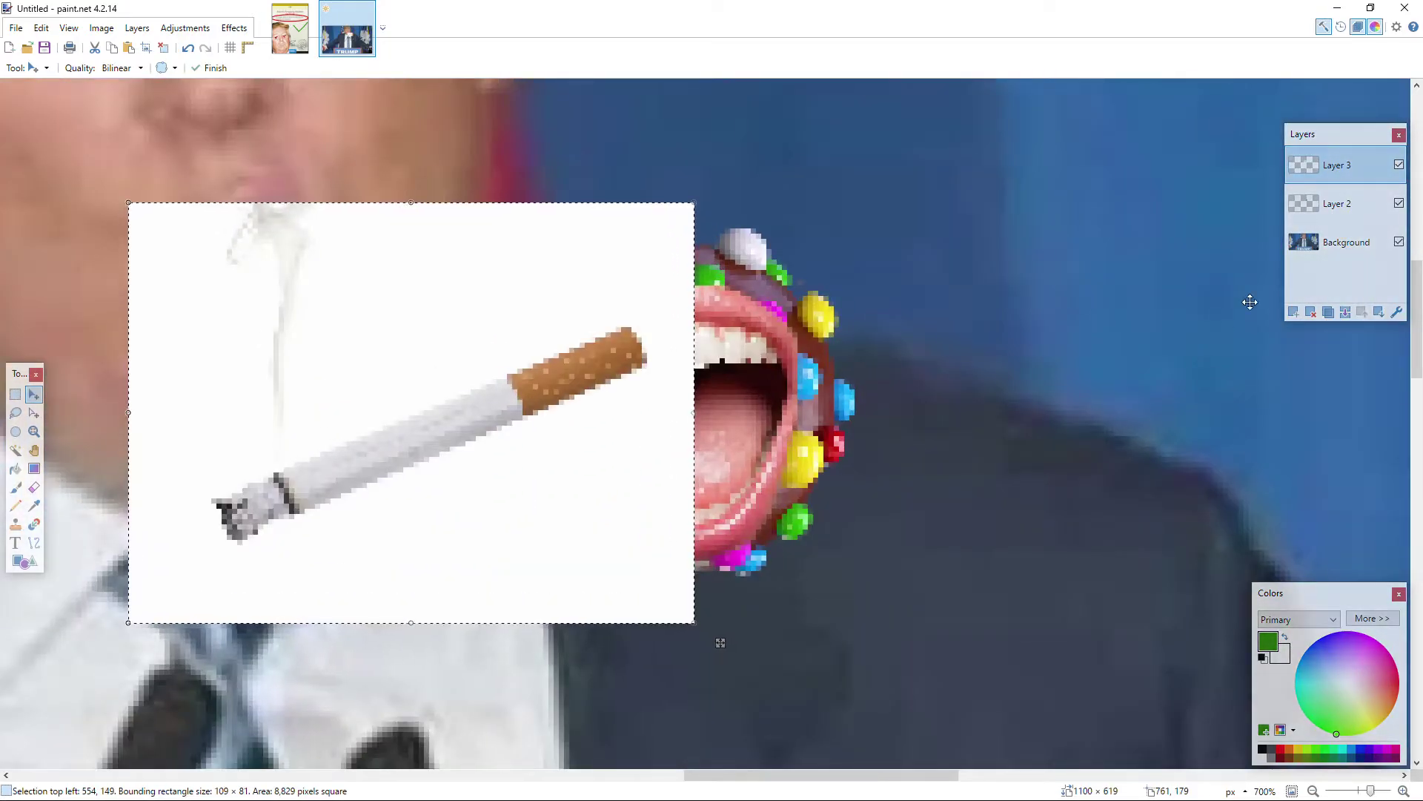
Step: Lower Layer 3's opacity, shrink the cigarette picture to 68 × 51 px and move its filter end over the lollipop's mouth
left_click(1396, 311)
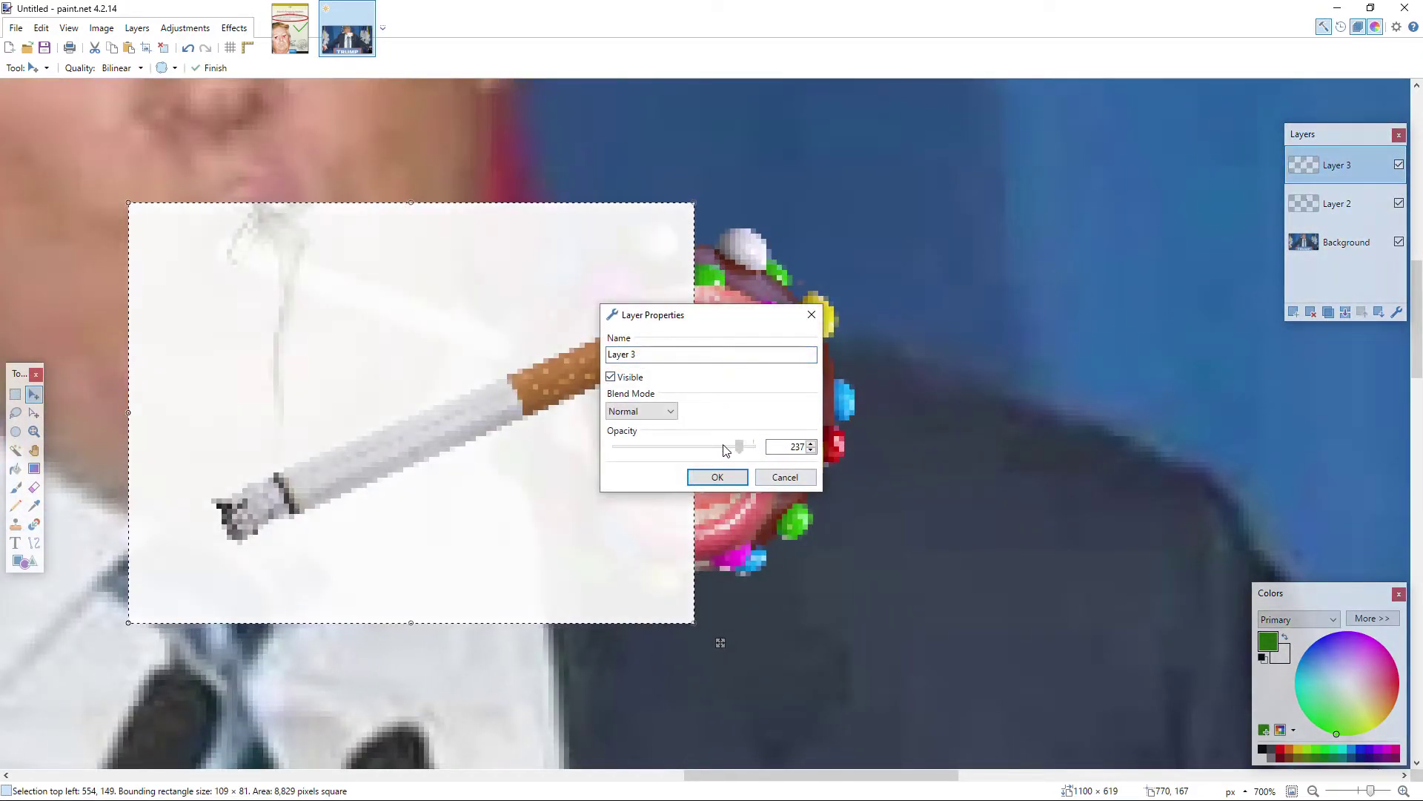
left_click_drag(734, 449, 713, 448)
left_click(717, 477)
left_click_drag(127, 207, 343, 360)
left_click_drag(426, 444, 381, 399)
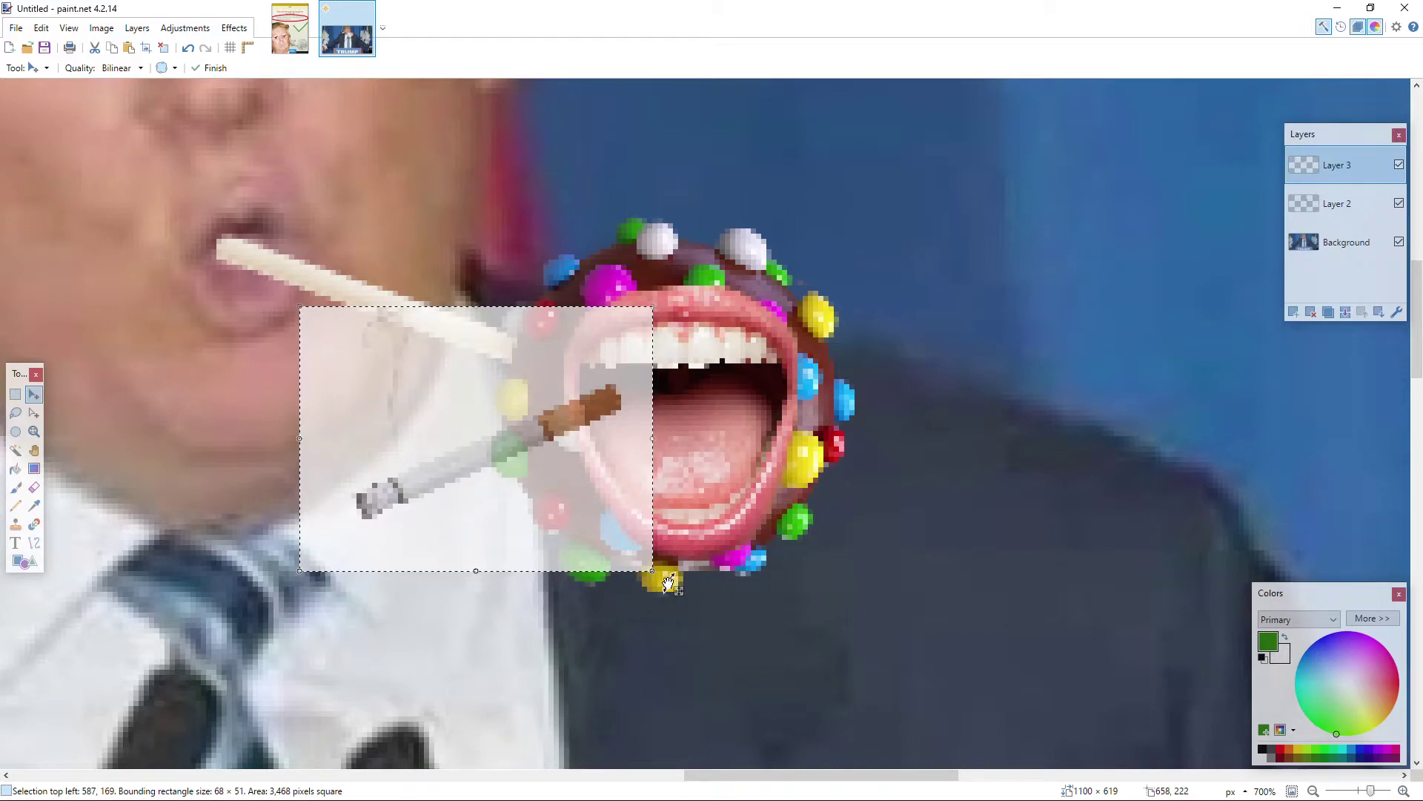
Step: Remove the white background around the cigarette on Layer 3 with a 22% Magic Wand tolerance, and erase the leftover smoke traces
left_click(14, 450)
left_click(428, 438)
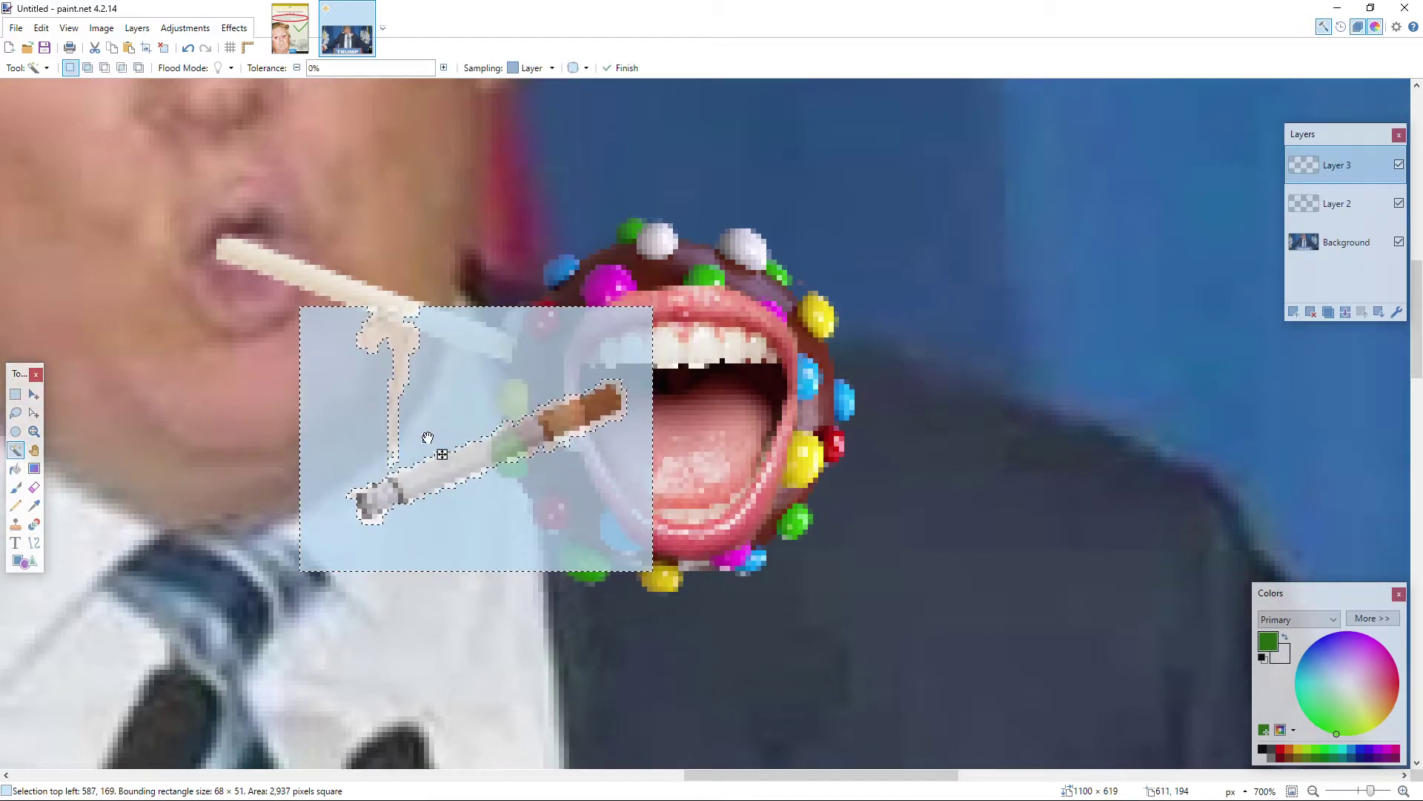
left_click(338, 65)
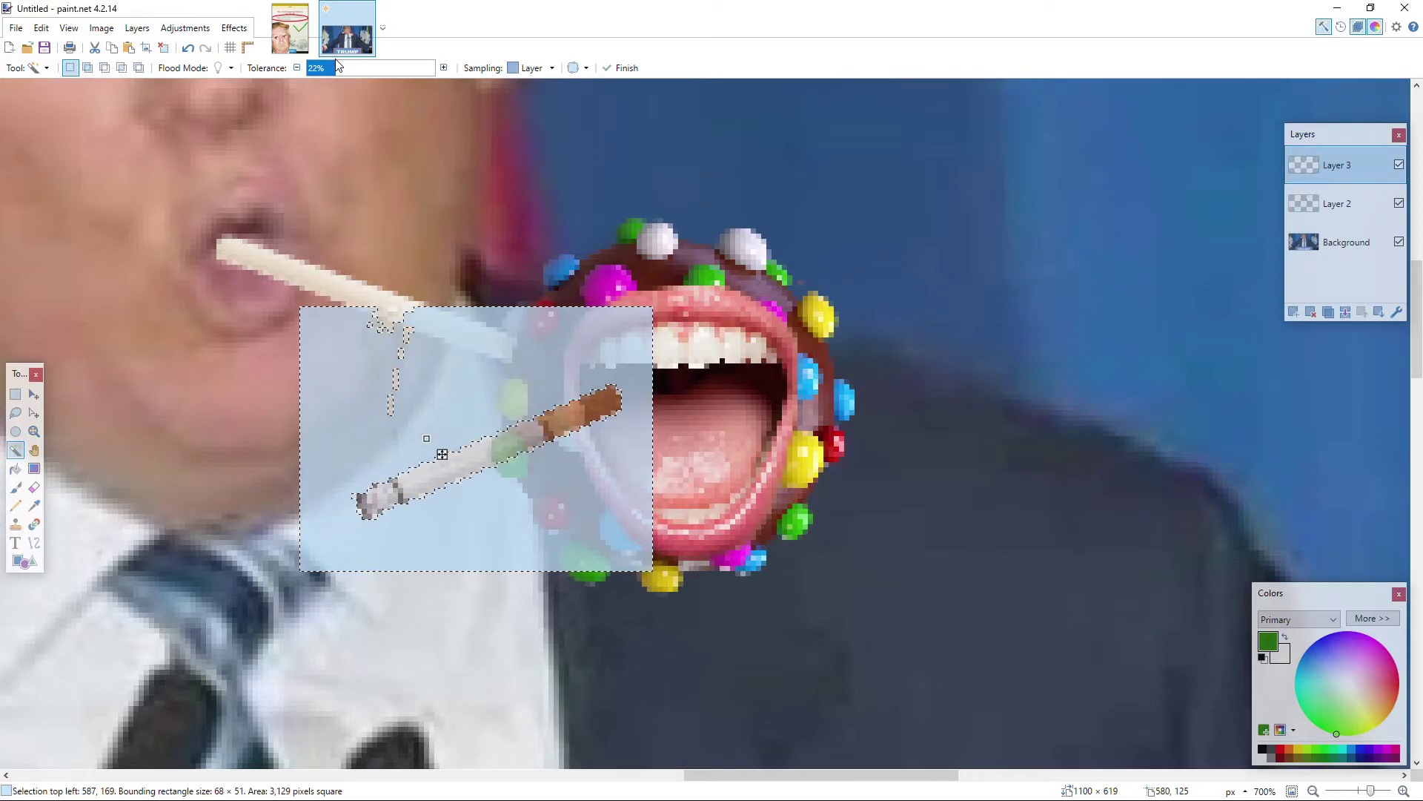
key("ctrl+d")
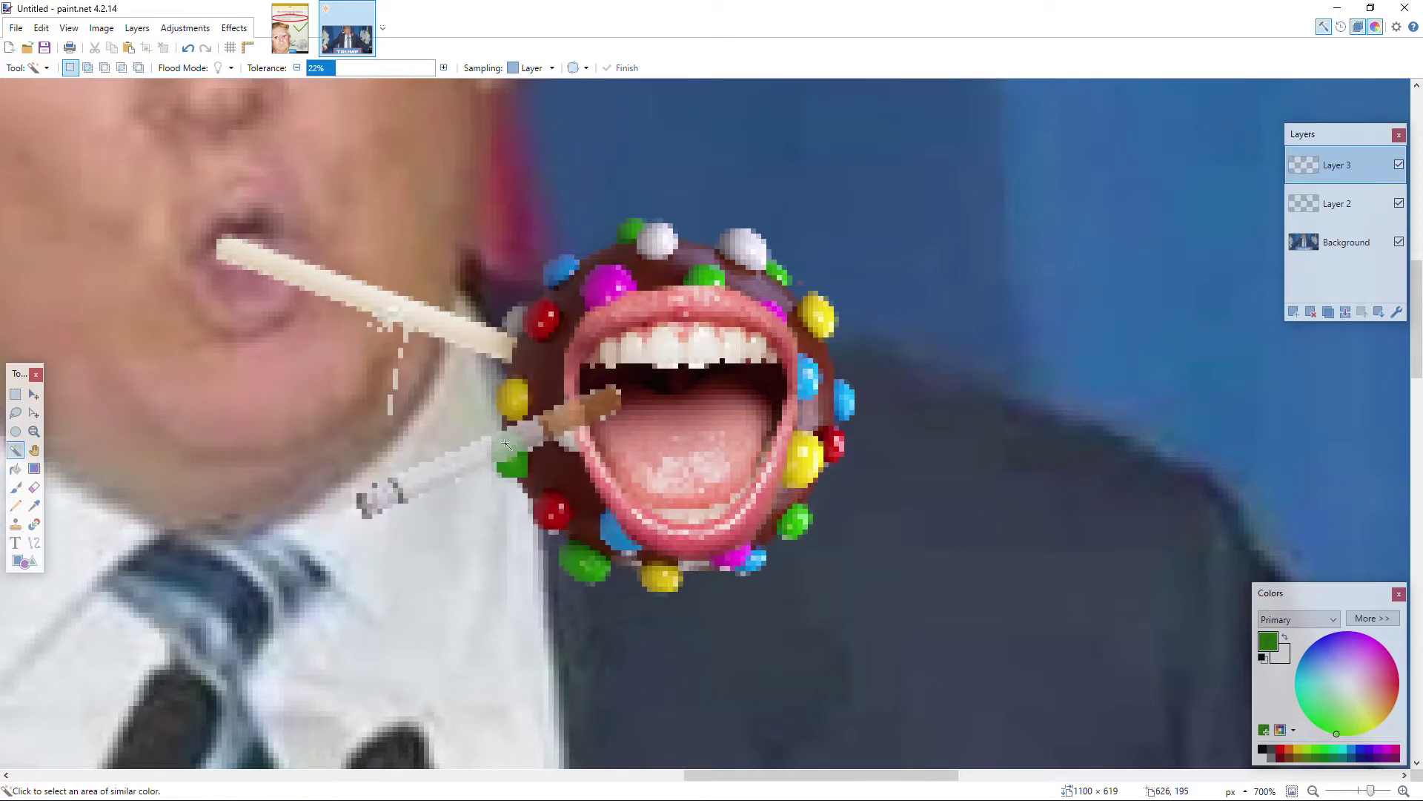
left_click(33, 487)
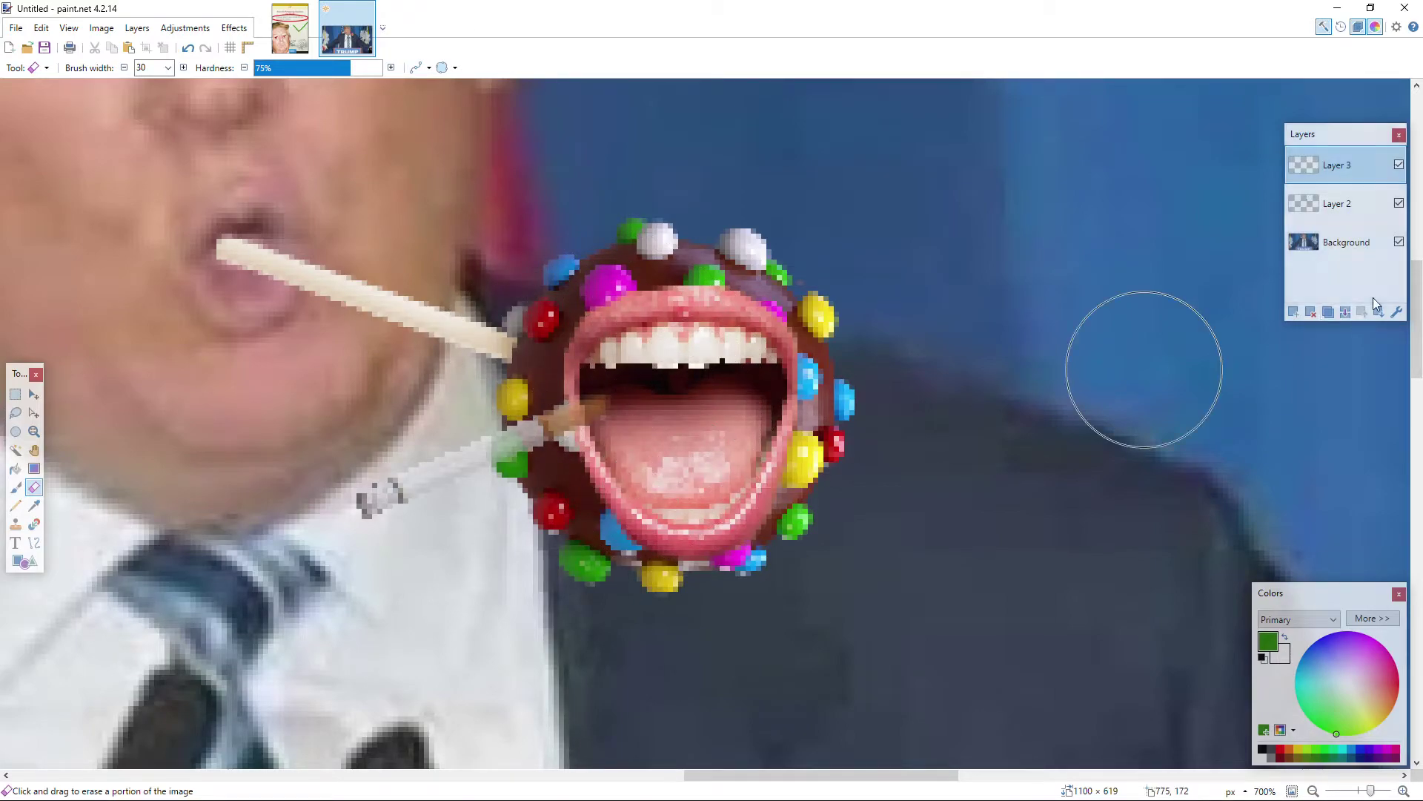
Step: Restore Layer 3's opacity to 255 and erase the stray remnants at the cigarette's filter end
double_click(1342, 180)
left_click_drag(706, 447, 755, 447)
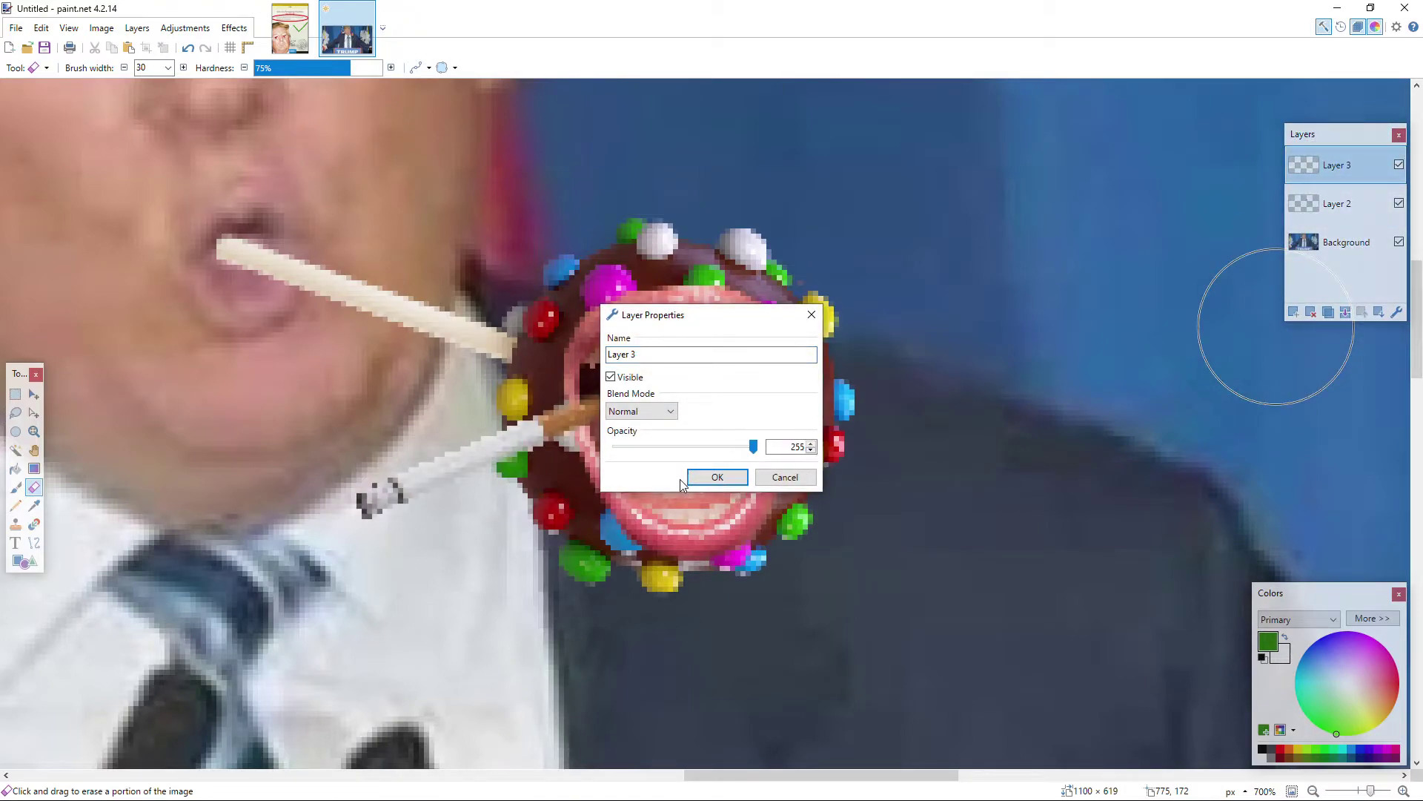
left_click(717, 477)
scroll(635, 413, "up", 2)
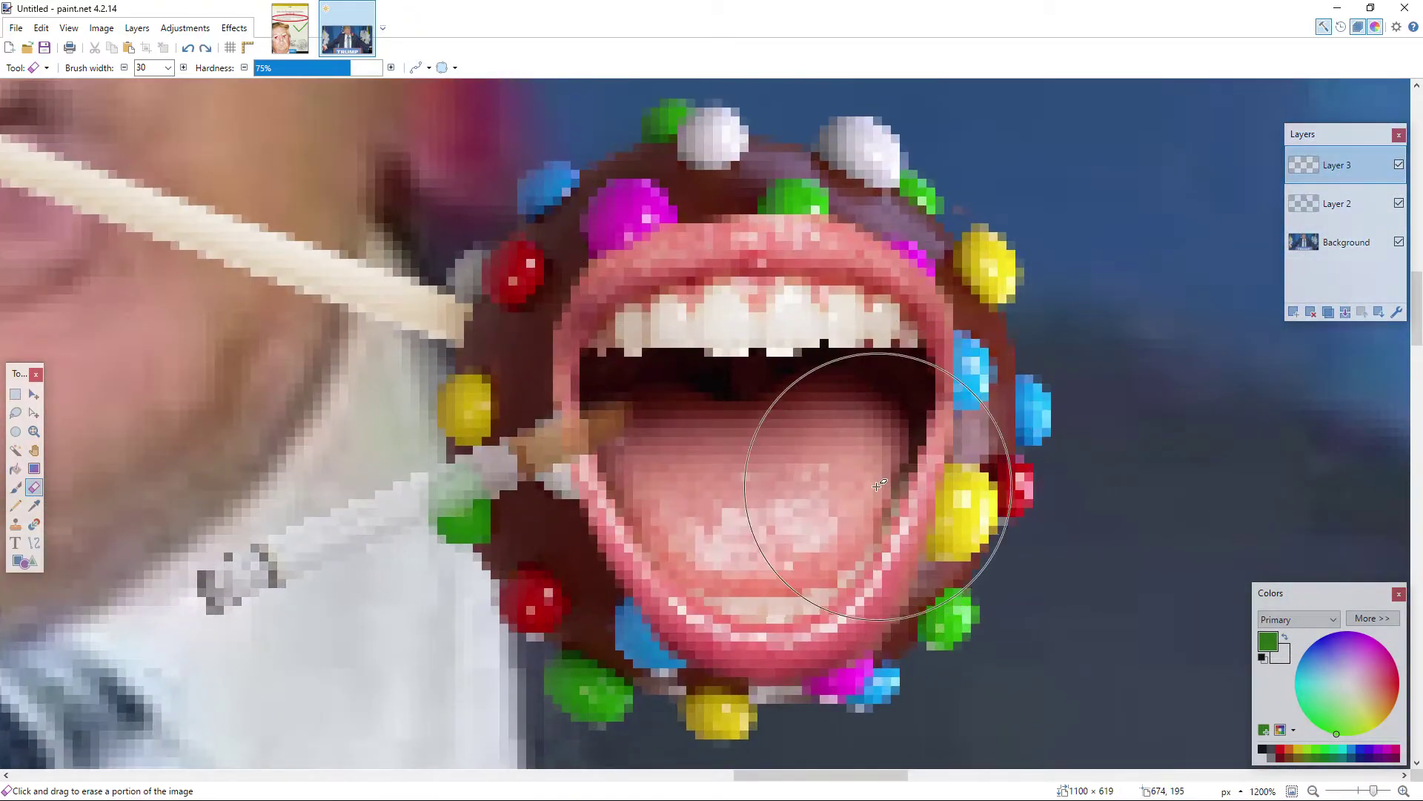
double_click(1309, 174)
left_click_drag(719, 450, 755, 447)
left_click(718, 477)
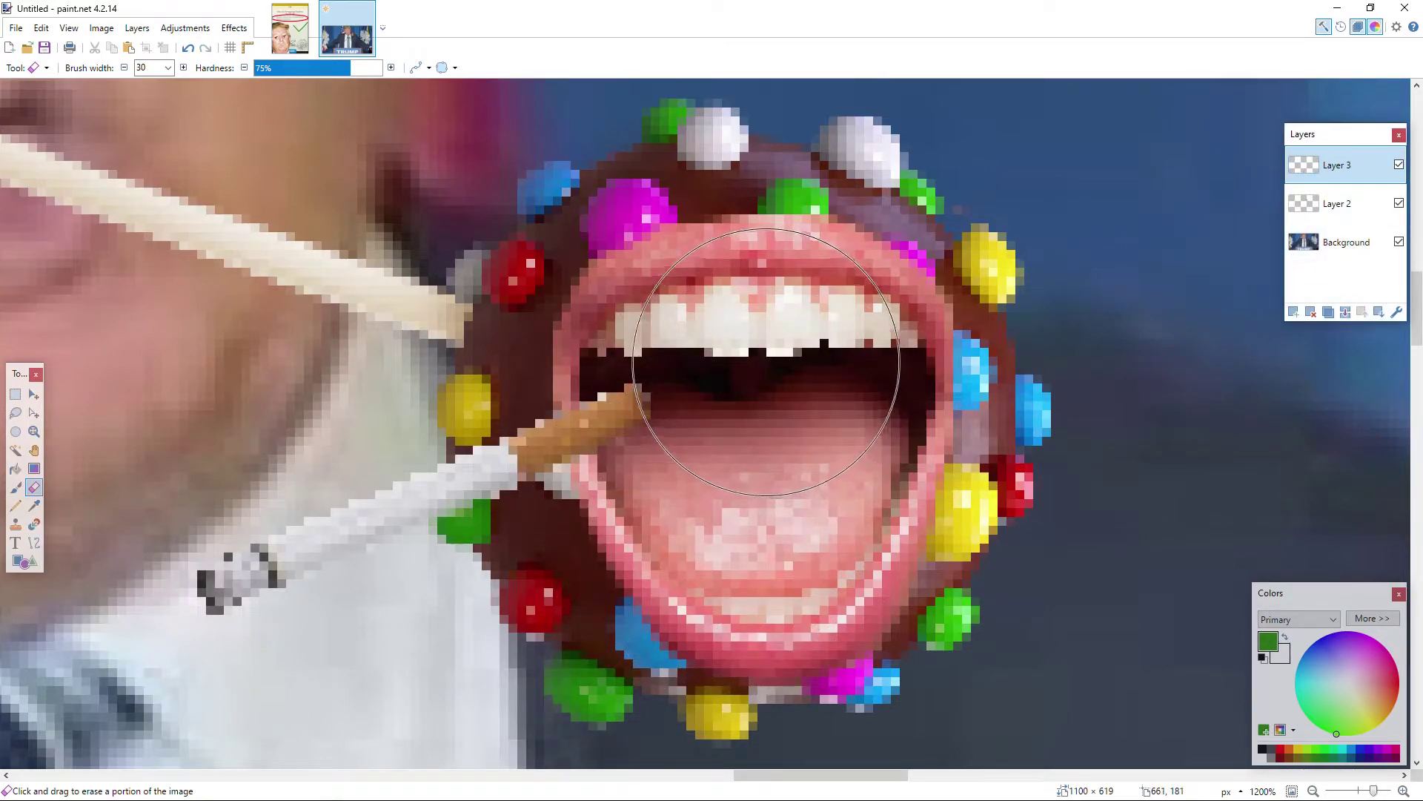
left_click_drag(723, 312, 714, 294)
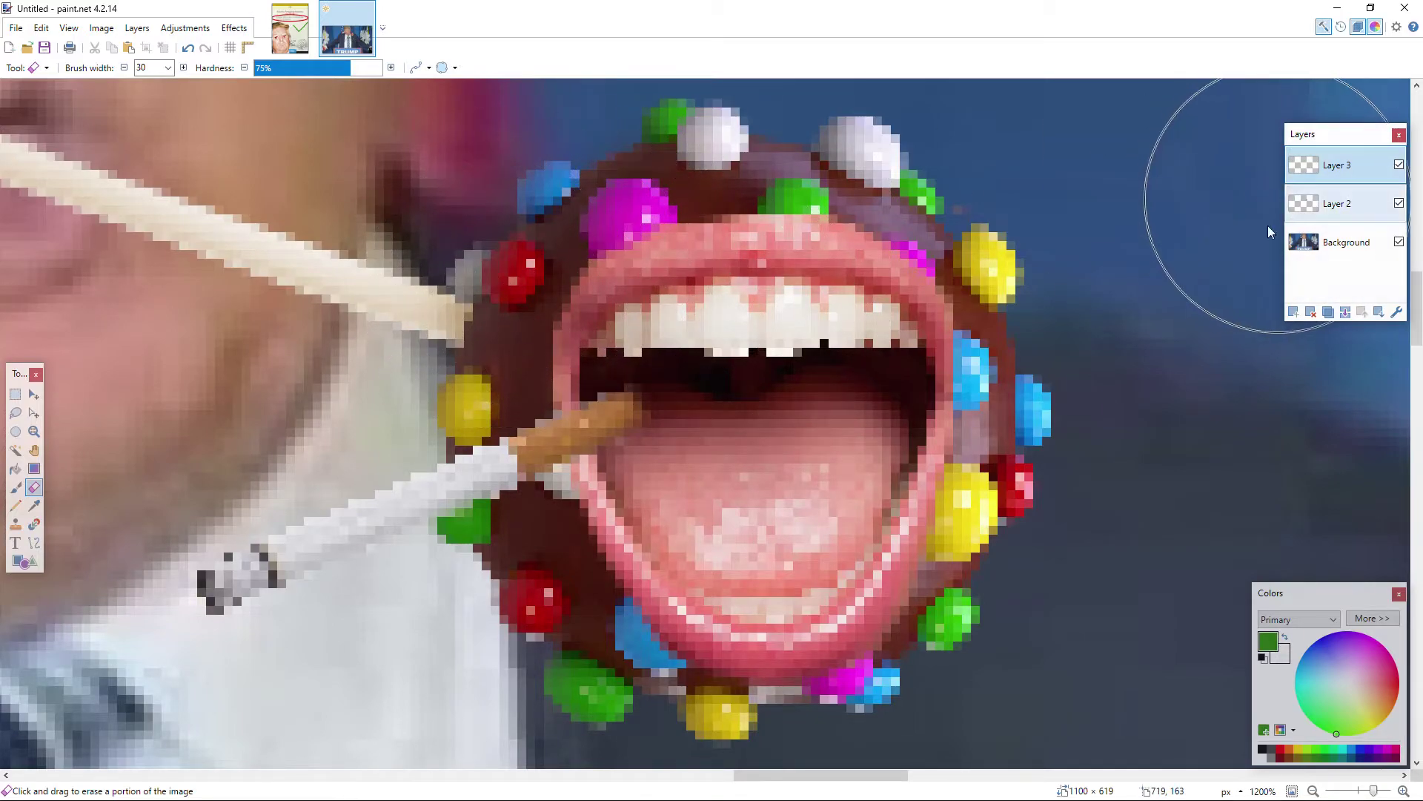
Step: Select the cigarette and rotate it steeper, by about 27°, with its filter against the upper teeth on the mouth's left side
left_click(15, 393)
left_click_drag(73, 295, 695, 668)
left_click(34, 394)
left_click_drag(335, 531, 577, 725)
left_click_drag(775, 740, 830, 571)
left_click_drag(688, 540, 742, 468)
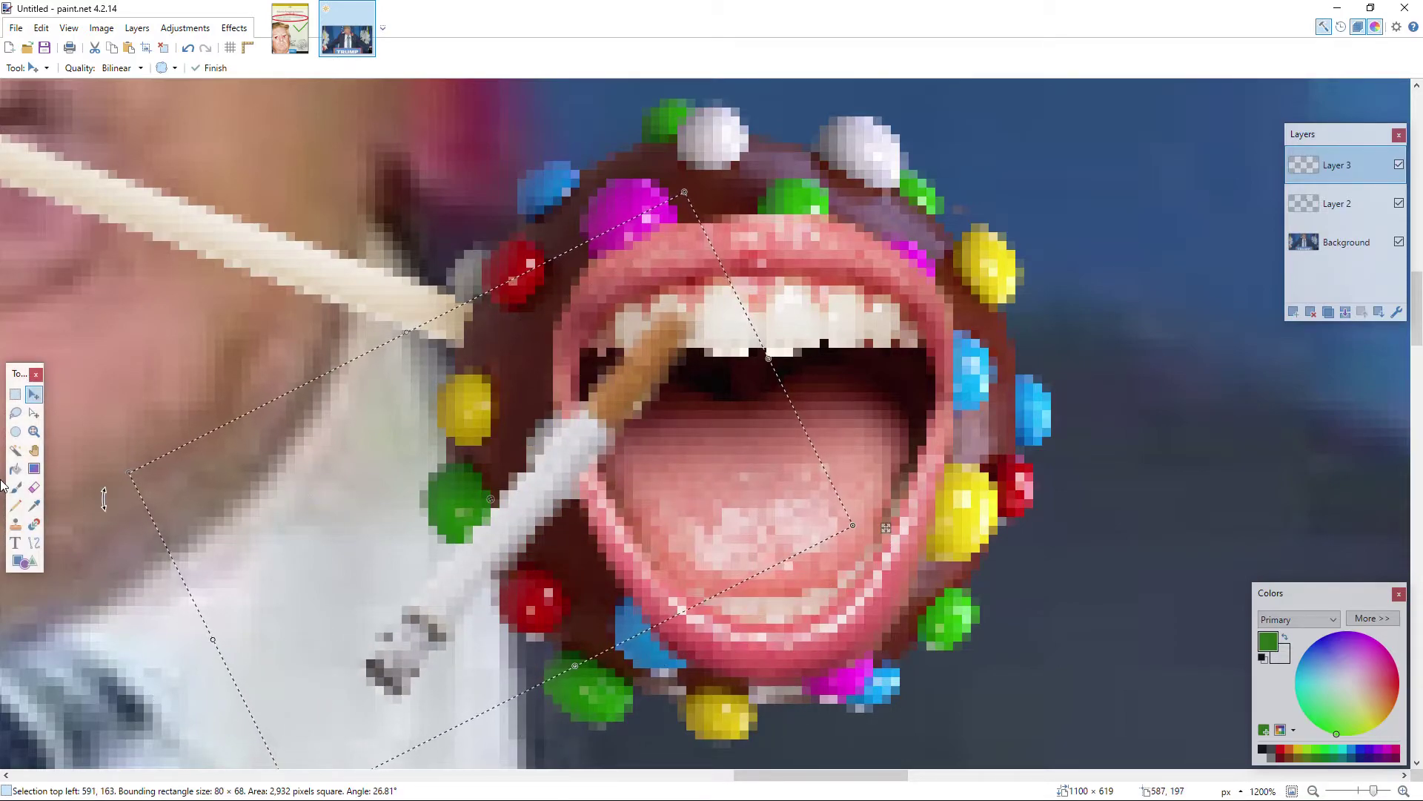
Step: Adjust the first cigarette's position and place a second, oppositely slanted copy against the upper teeth on the mouth's right side
left_click_drag(685, 454, 611, 533)
mouse_move(903, 493)
left_mouse_down()
mouse_move(961, 579)
mouse_move(941, 509)
mouse_move(868, 493)
mouse_move(880, 495)
left_mouse_up()
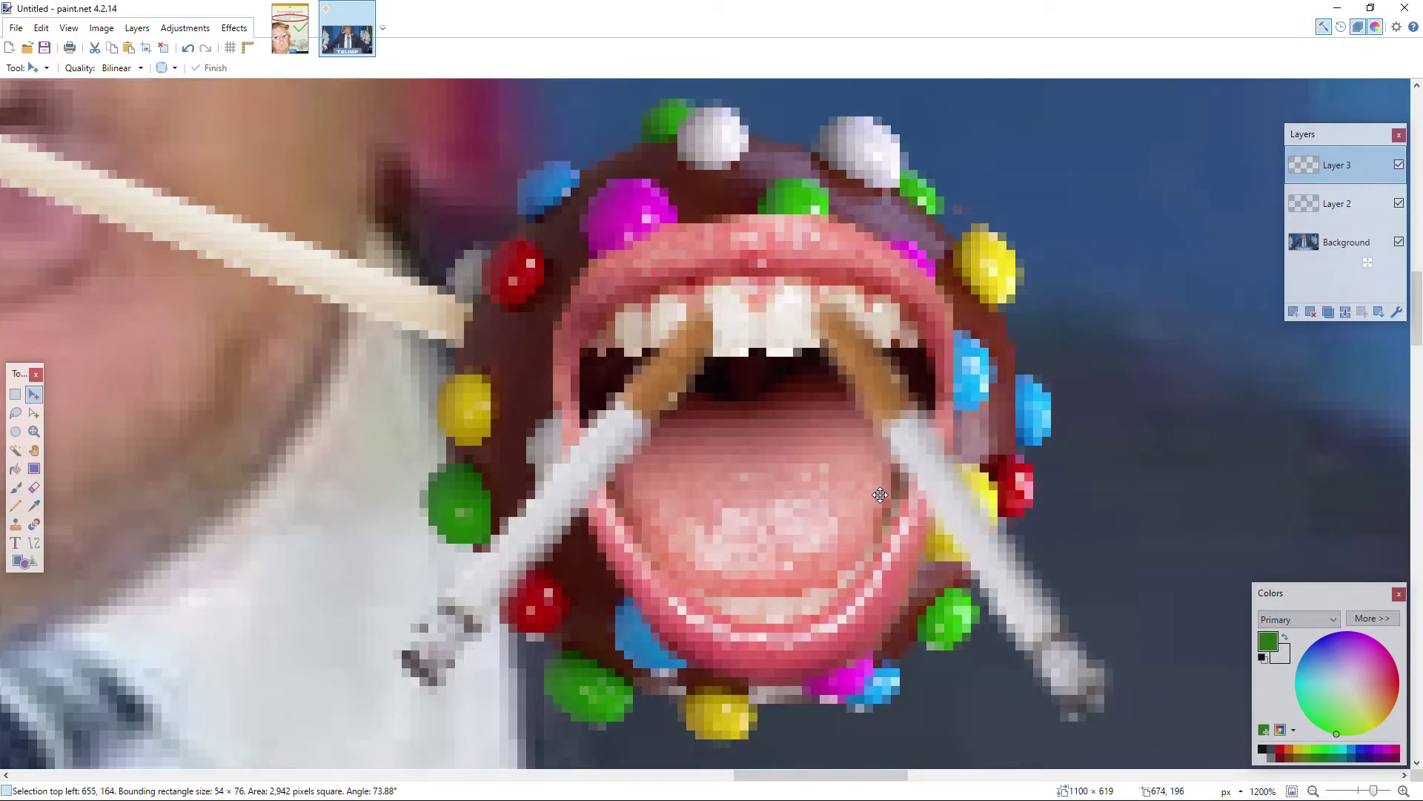
left_click(33, 487)
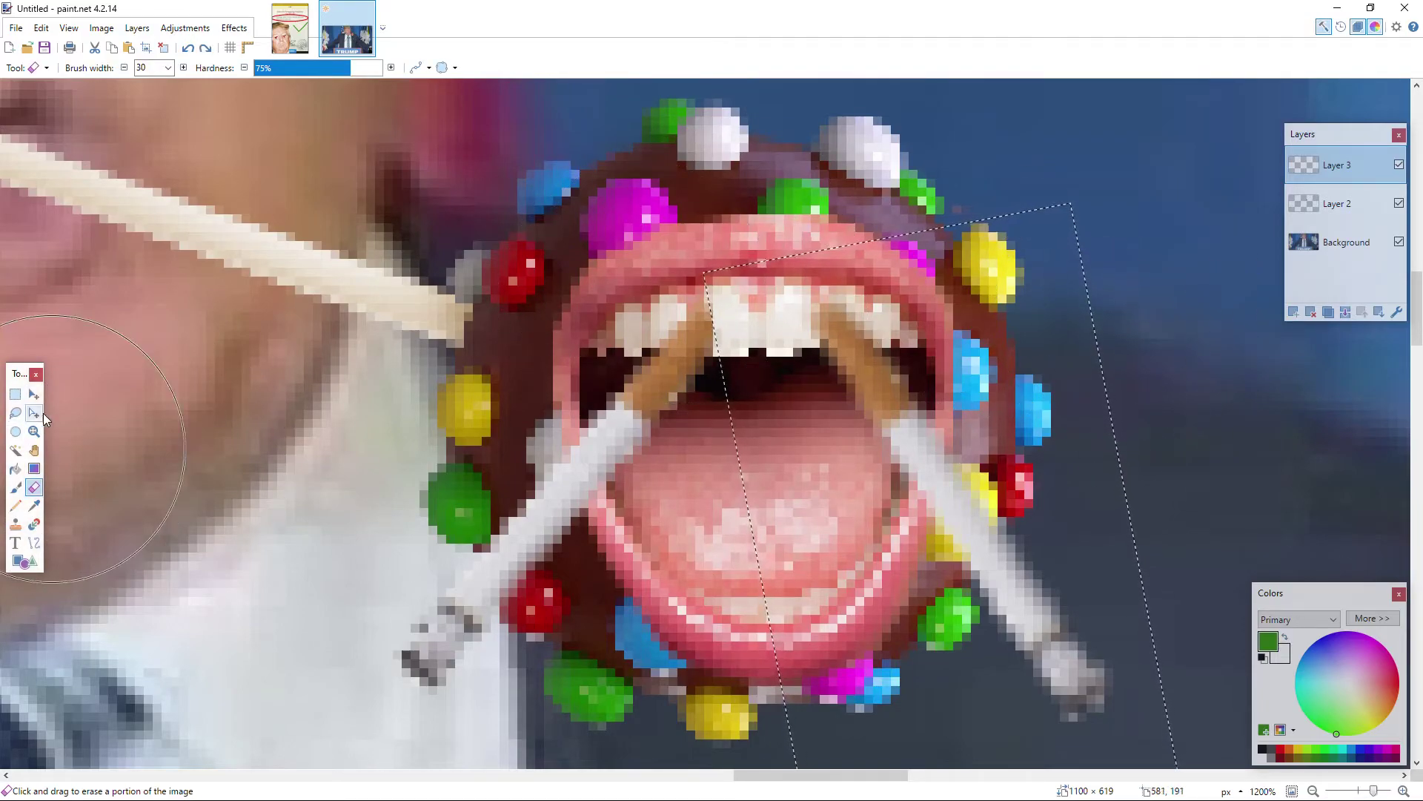
left_click(33, 394)
left_click_drag(875, 497, 929, 514)
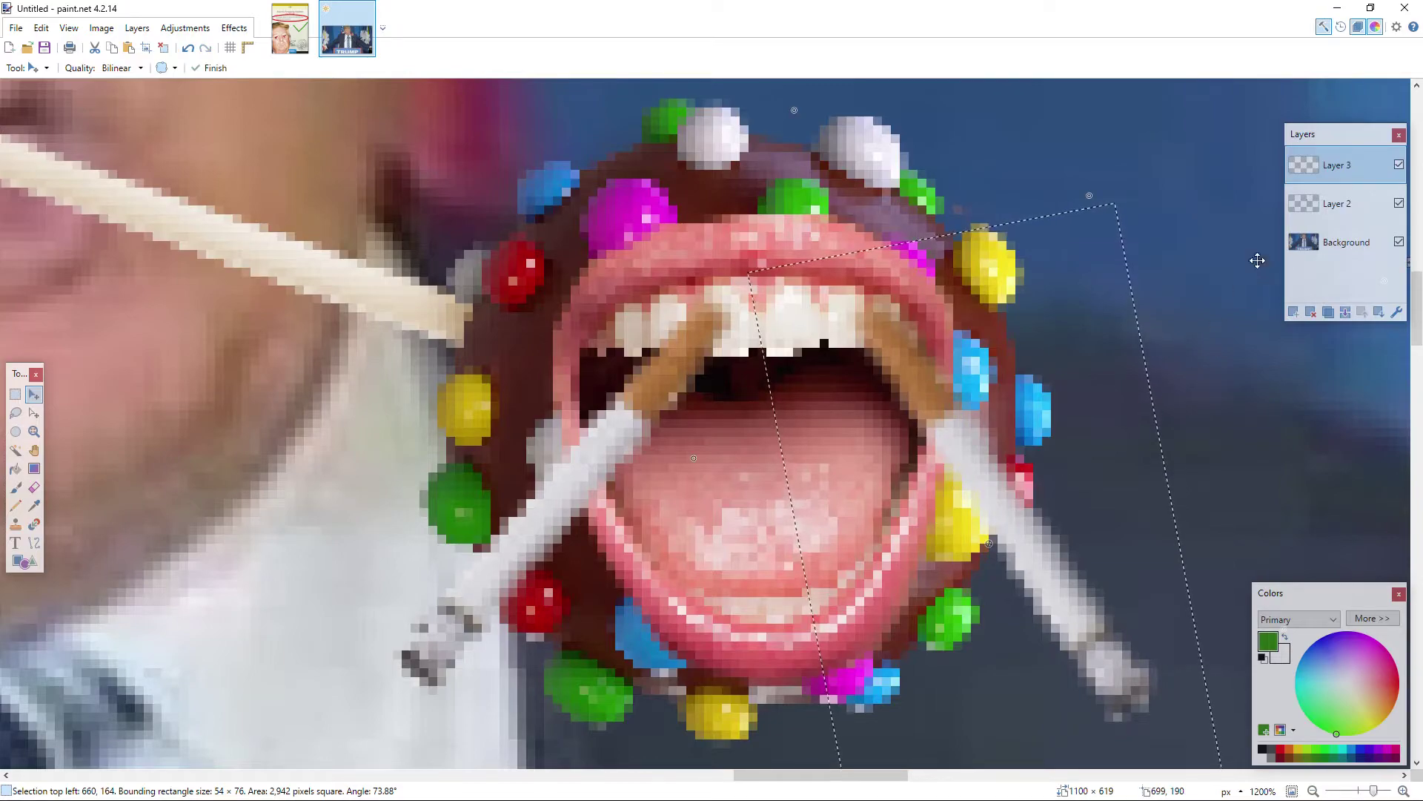
Step: On Layer 2, sample the mouth's dark interior colour and paint over the uneven lower edge of the upper teeth with a width 3 brush
left_click(1334, 204)
left_click(14, 398)
key("ctrl+d")
scroll(789, 272, "up", 3)
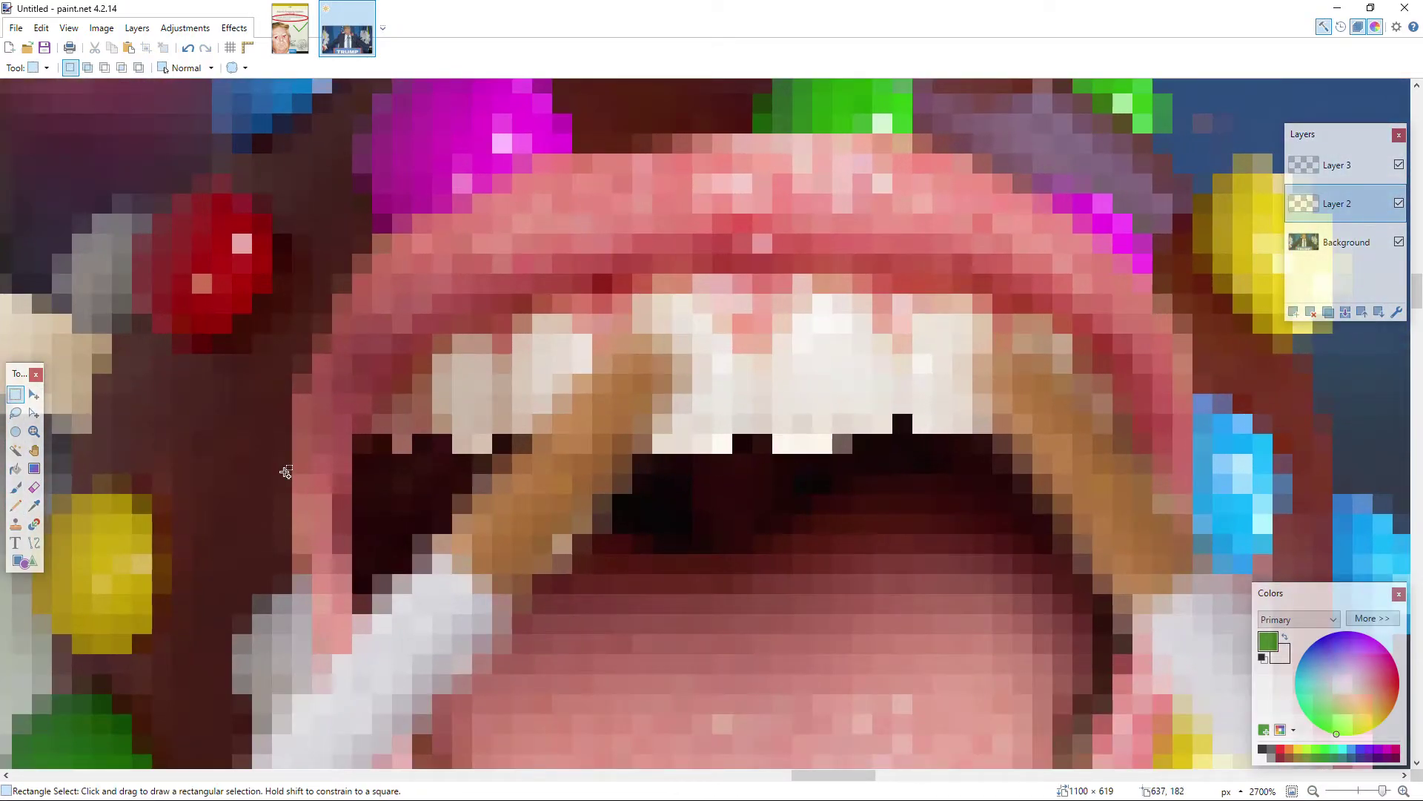
left_click(34, 505)
left_click(403, 510)
key("b")
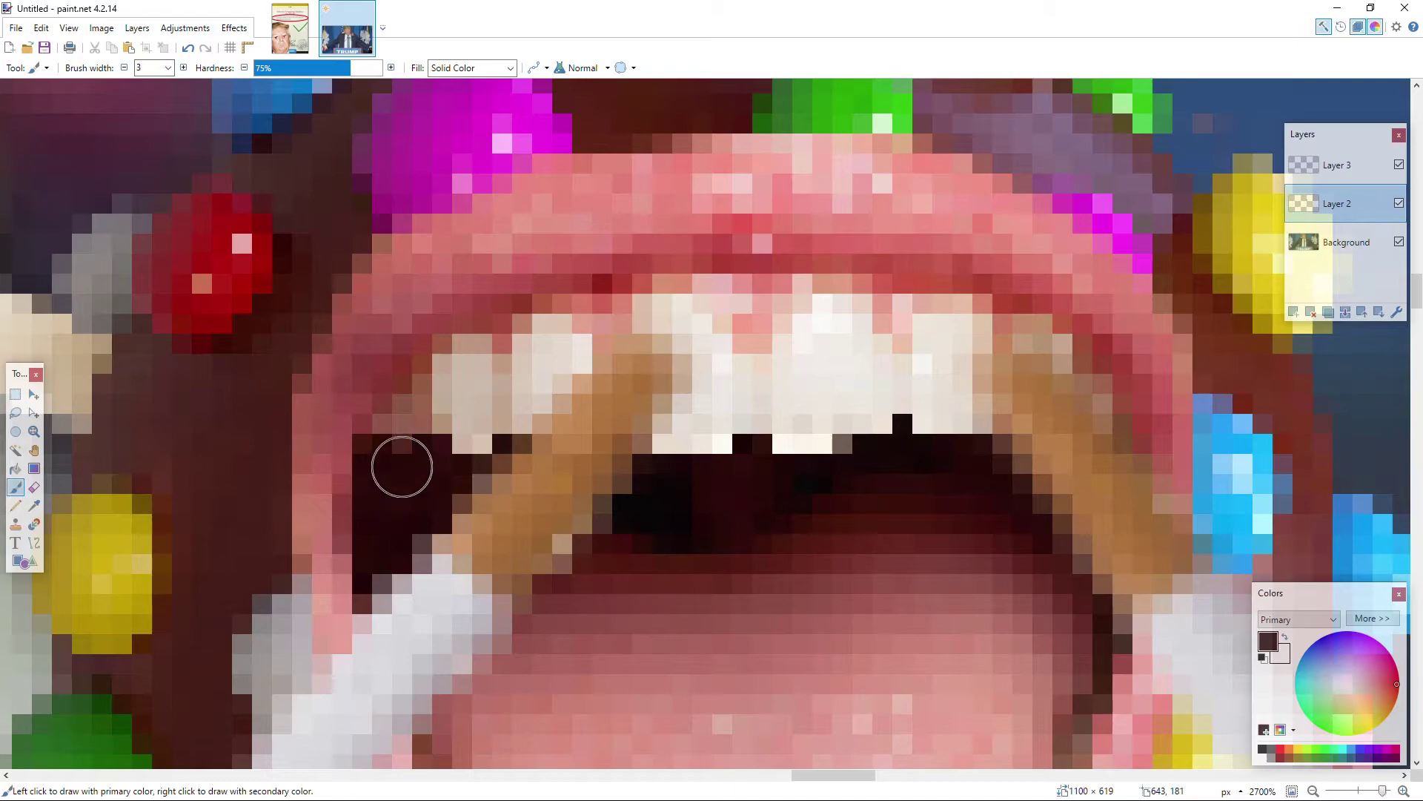
left_click_drag(440, 462, 519, 464)
mouse_move(676, 462)
left_mouse_down()
mouse_move(903, 449)
mouse_move(622, 456)
left_mouse_up()
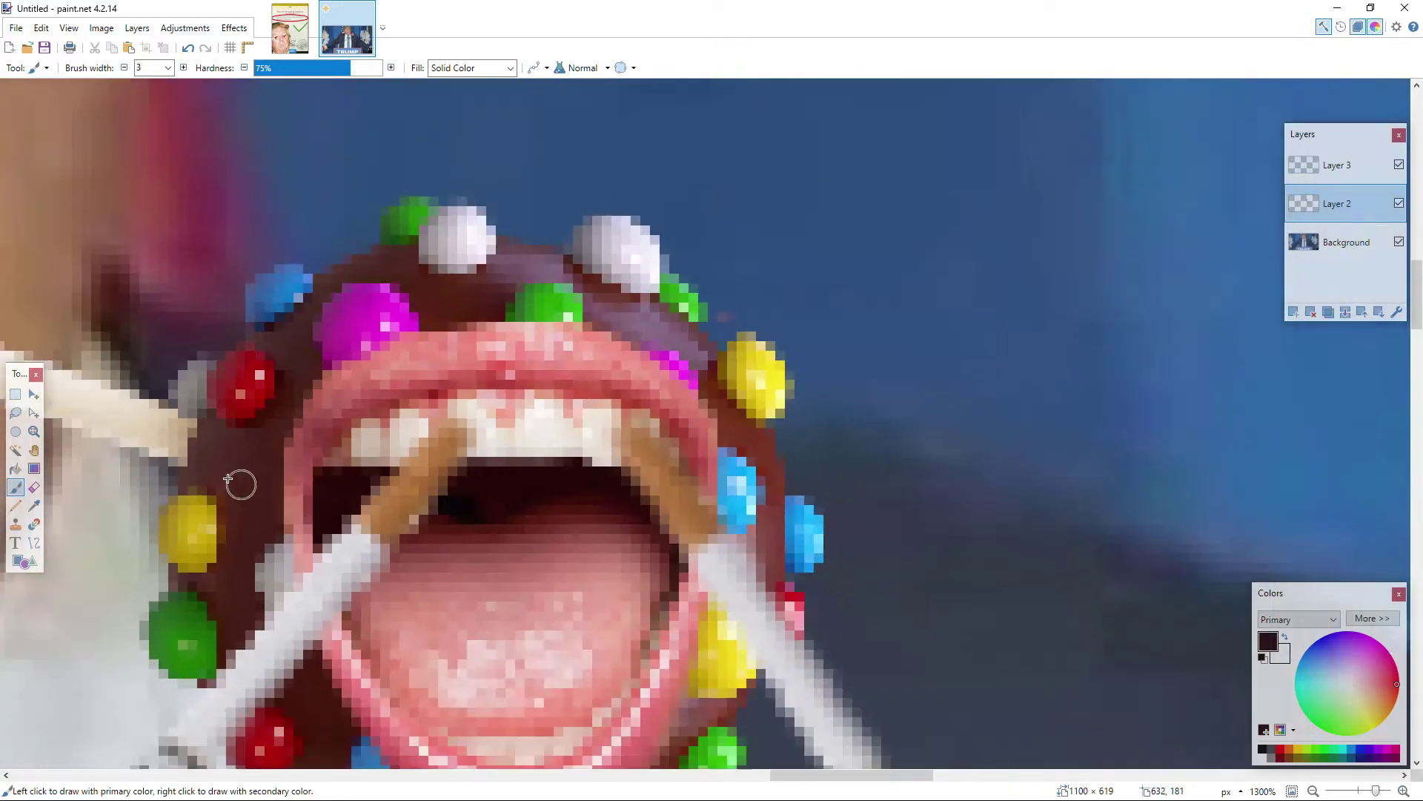
Step: Lasso the upper teeth on Layer 2 and paste them into a new layer above Layer 3, covering the filter ends
scroll(255, 493, "down", 4)
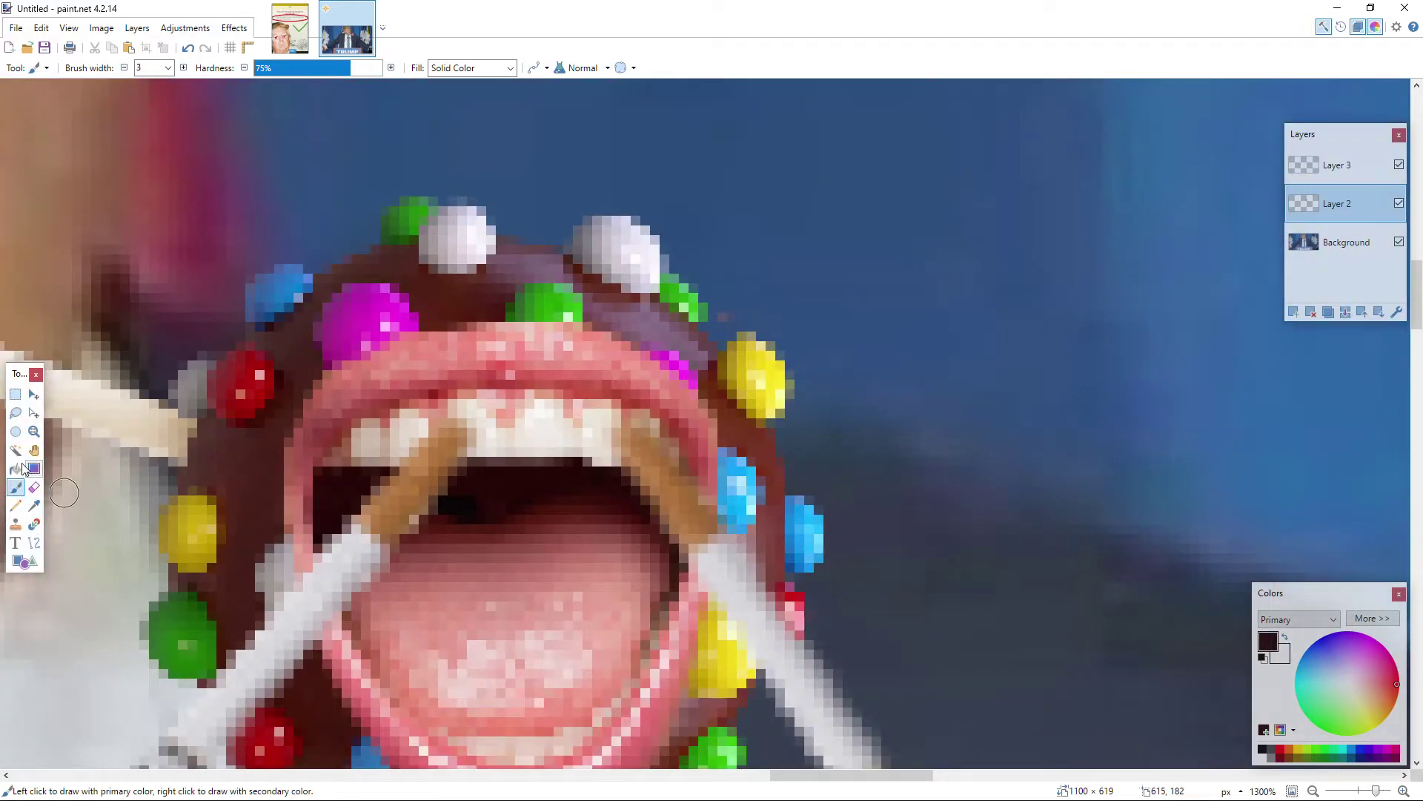
left_click(15, 413)
scroll(254, 464, "up", 3)
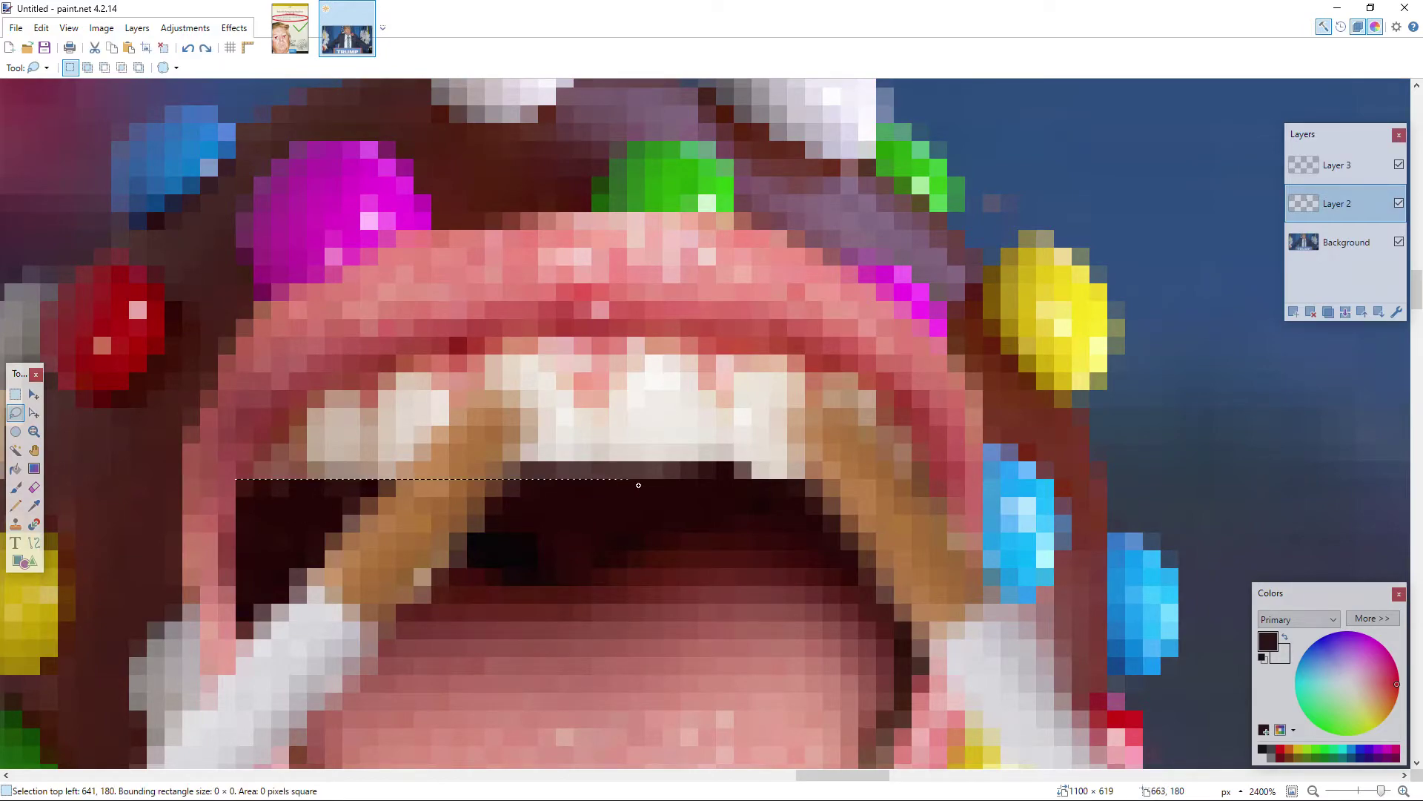
mouse_move(914, 480)
left_mouse_down()
mouse_move(860, 387)
mouse_move(816, 373)
mouse_move(438, 381)
mouse_move(462, 410)
left_mouse_up()
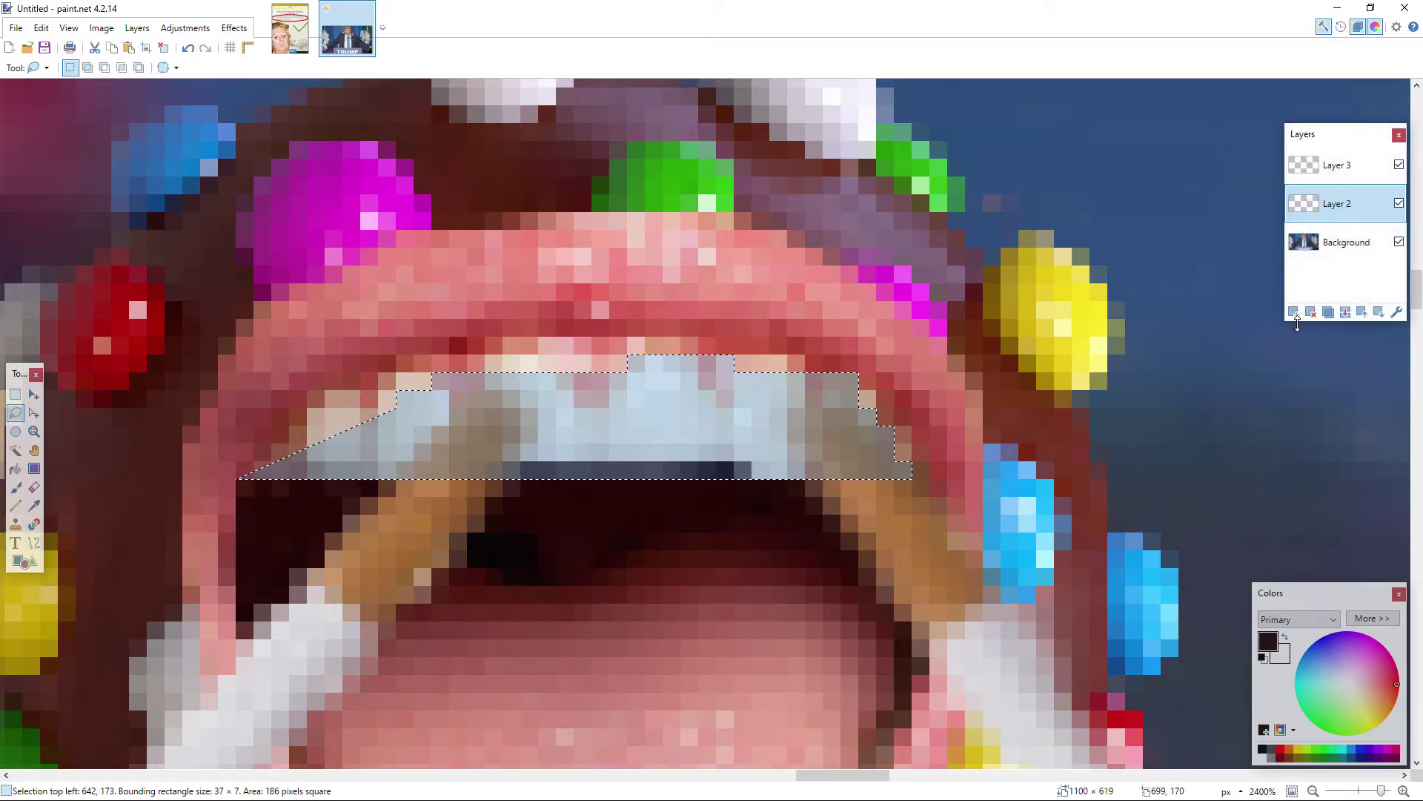
key("ctrl+shift+v")
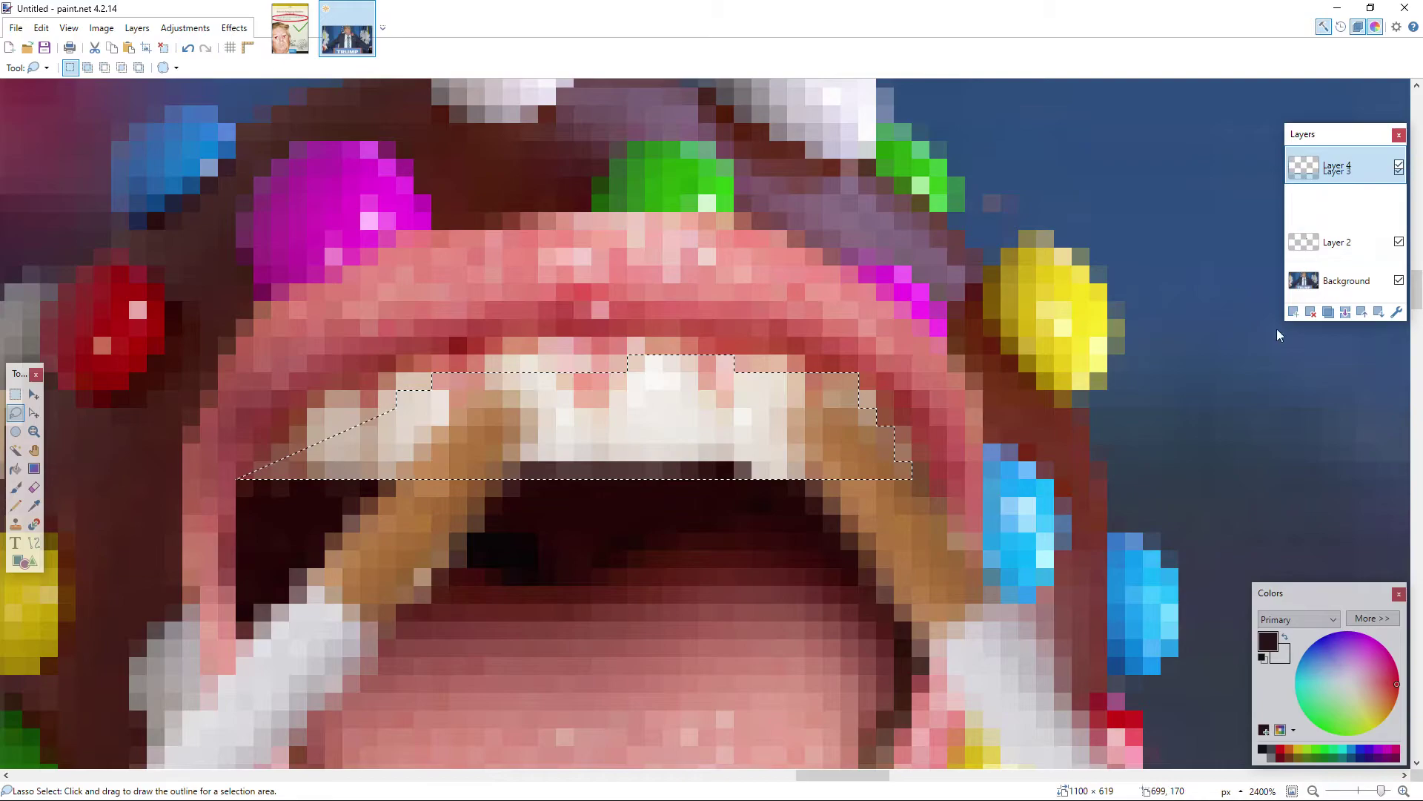
left_click(17, 396)
Step: Sample a light tooth colour and paint the upper teeth on Layer 4 into an even white row with a width 3 brush
scroll(671, 564, "up", 4)
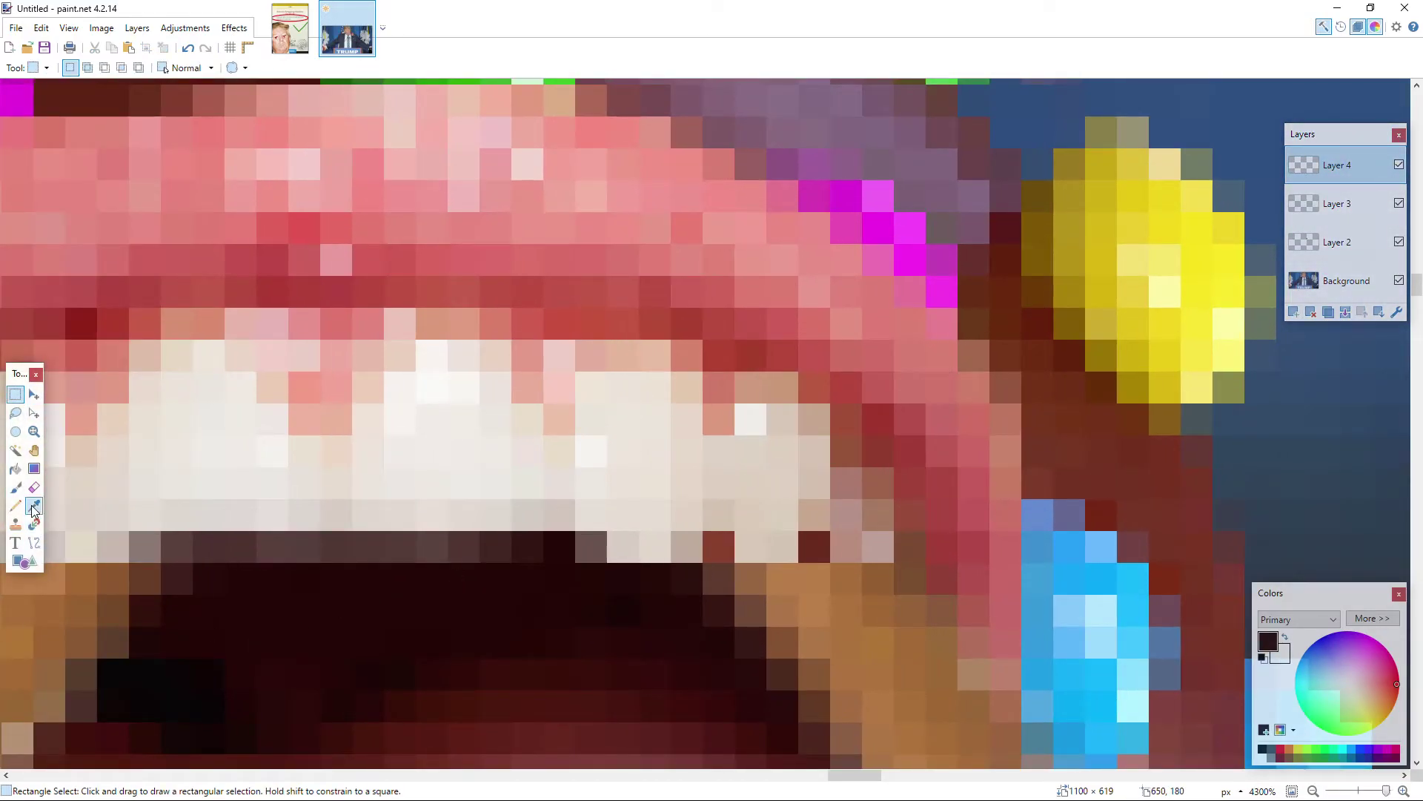
left_click(33, 507)
key("b")
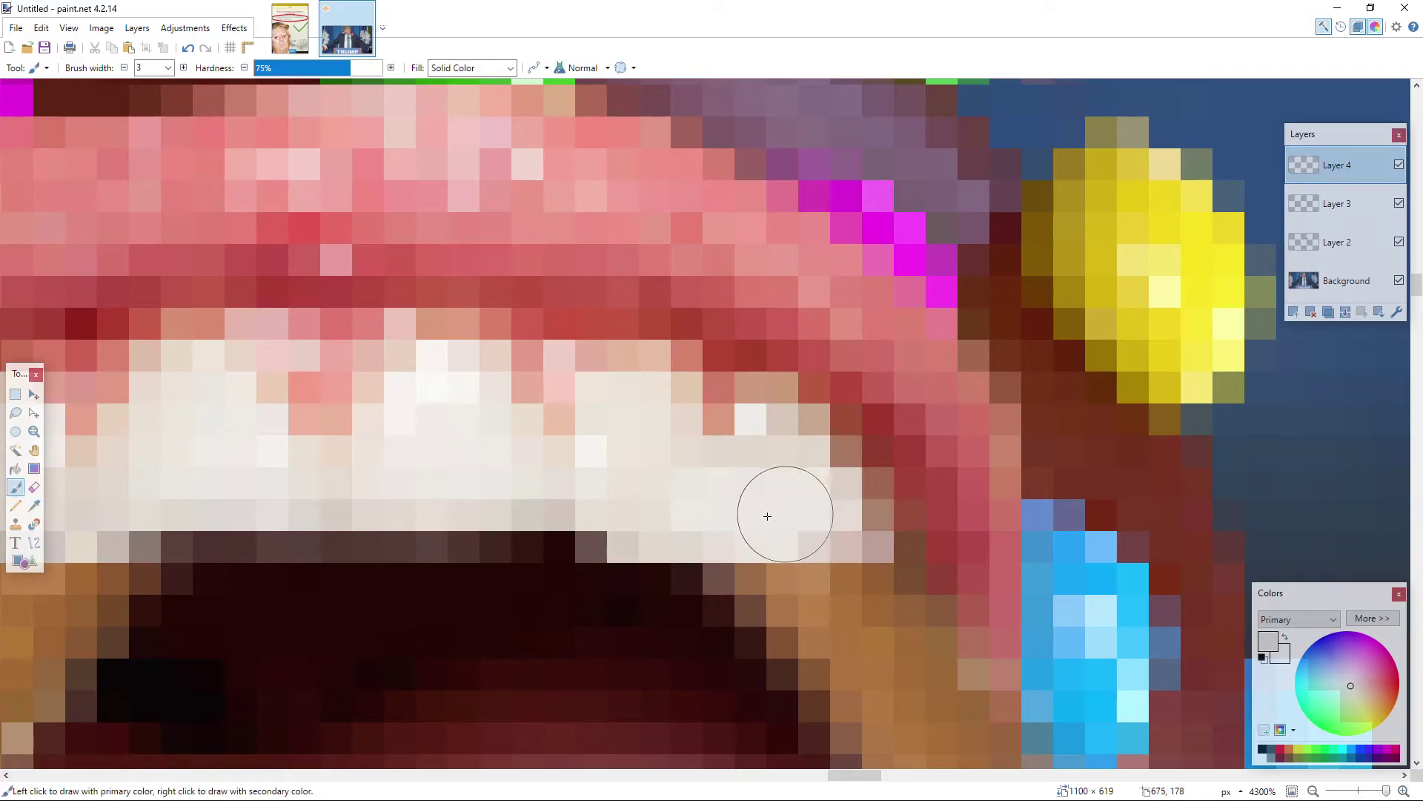
scroll(779, 509, "down", 8)
scroll(460, 622, "up", 4)
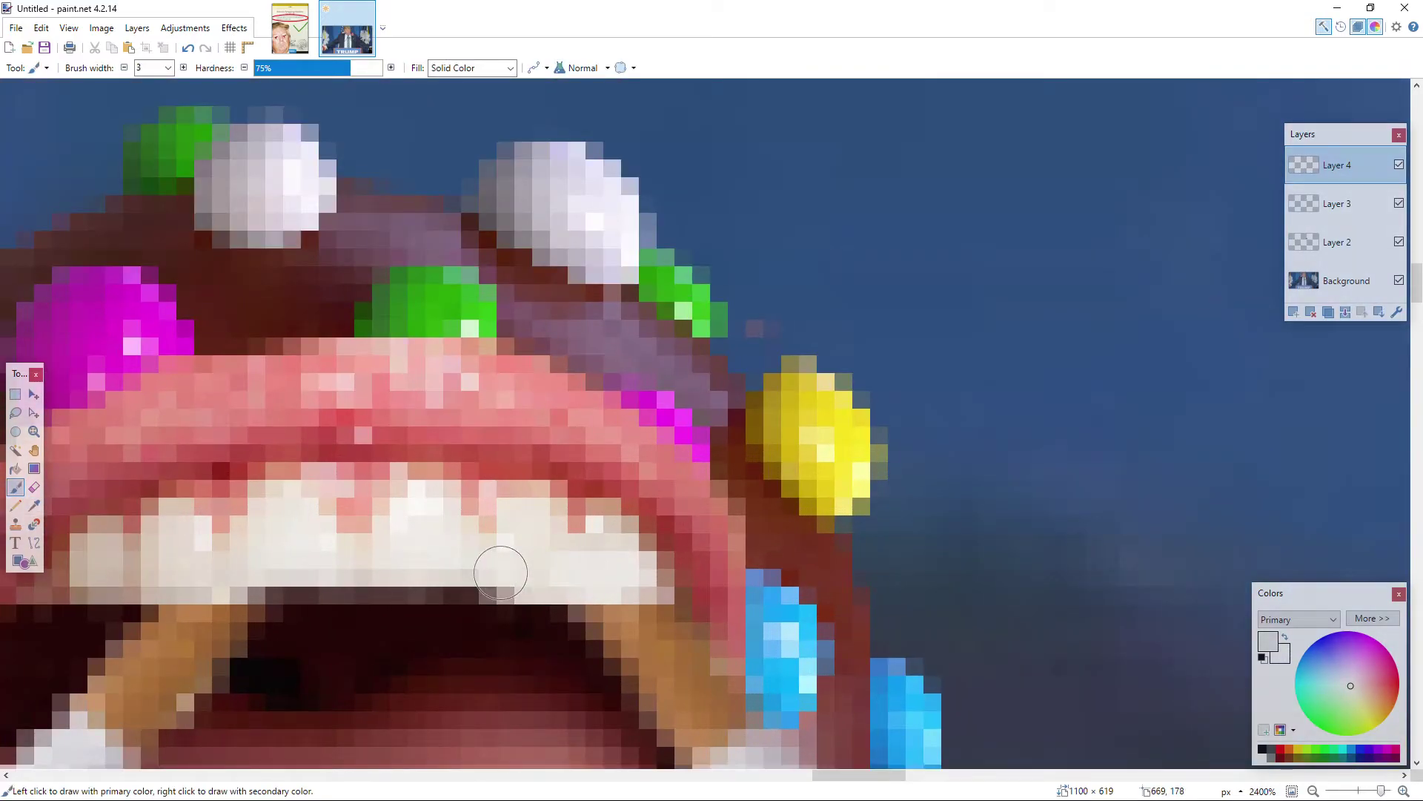
scroll(500, 573, "down", 4)
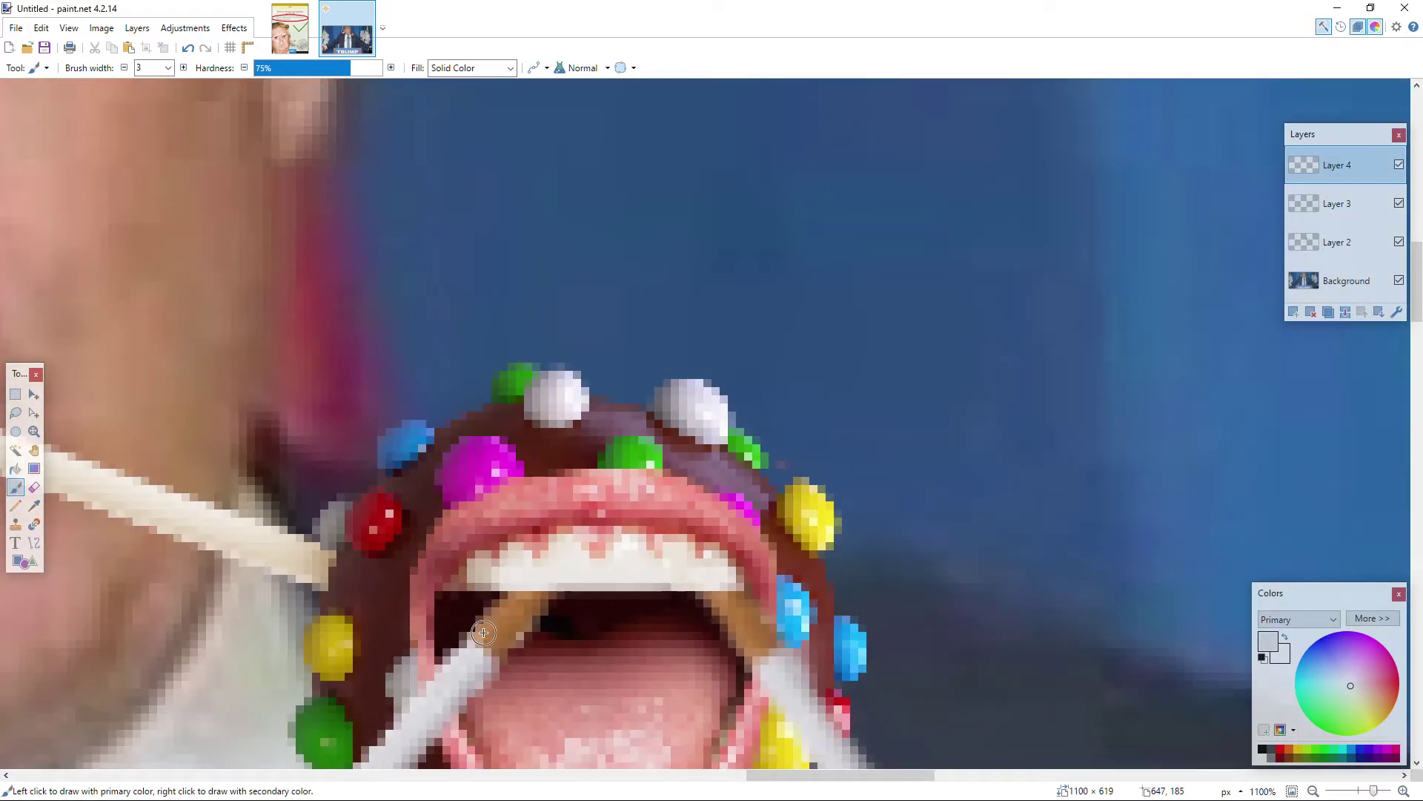
scroll(590, 568, "up", 4)
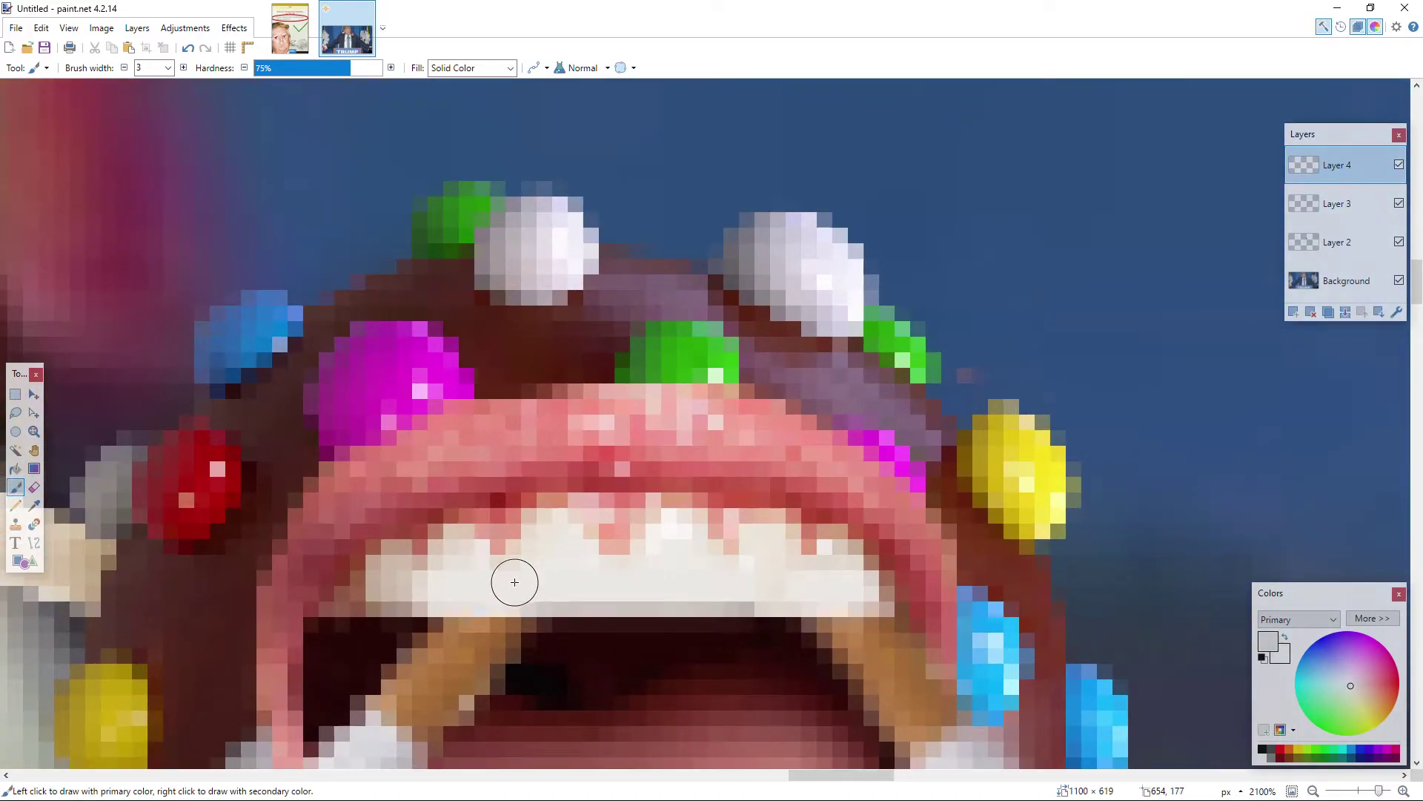
scroll(517, 588, "down", 4)
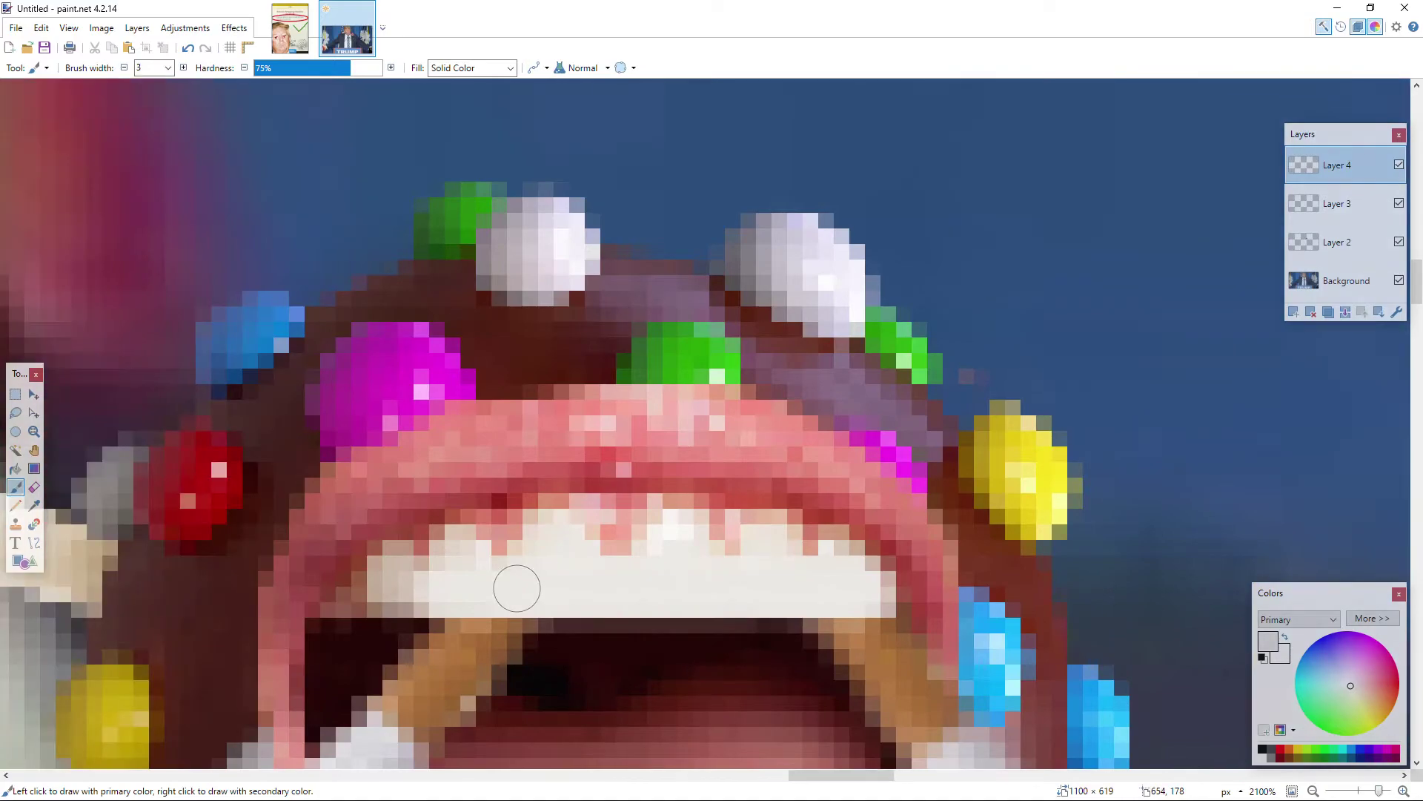
Step: Merge Layers 4, 3 and 2 down into the Background layer
scroll(532, 690, "down", 5)
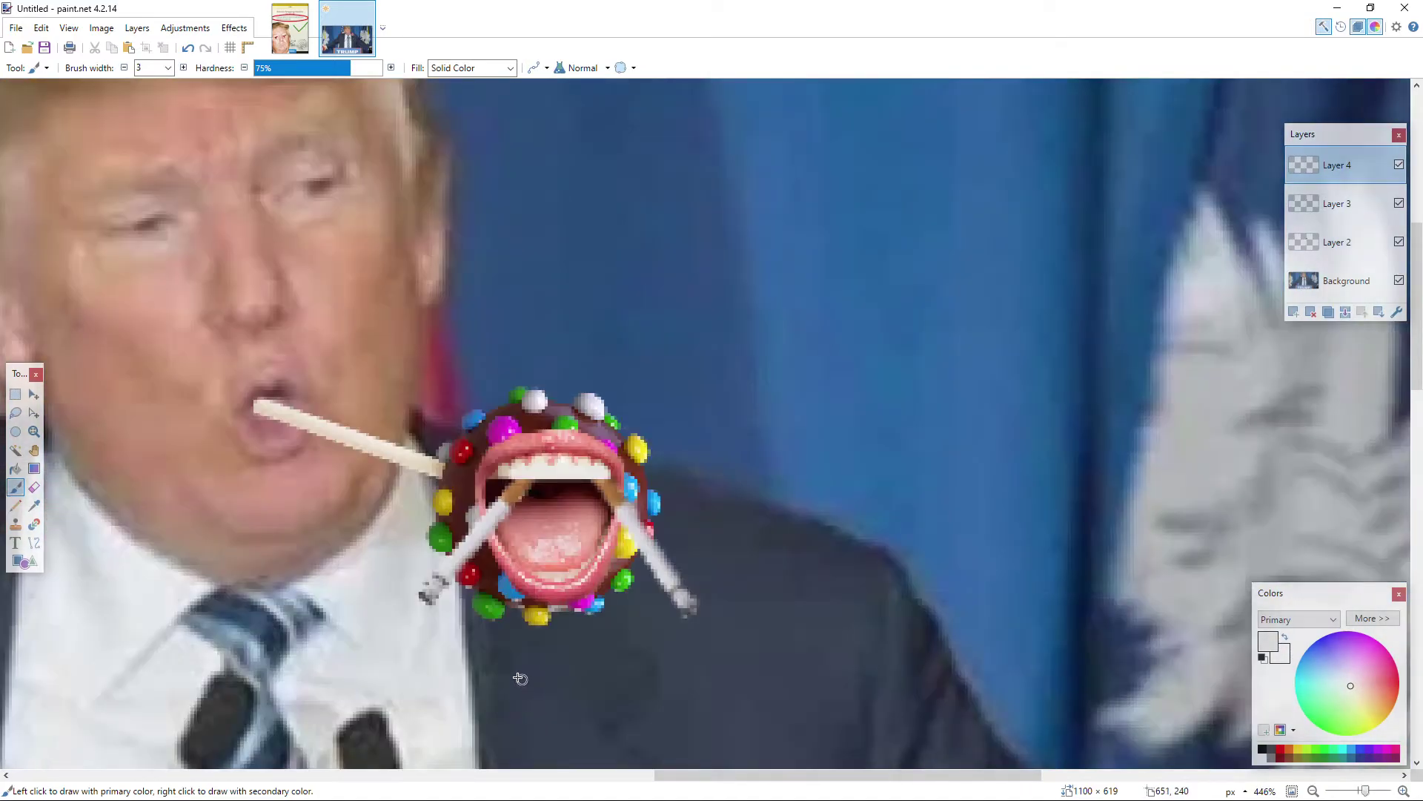
left_click(1345, 312)
left_click(1345, 312)
left_click(1346, 312)
Step: Outline the letter R of the TRUMP podium sign with the Lasso and delete it
scroll(843, 286, "down", 6)
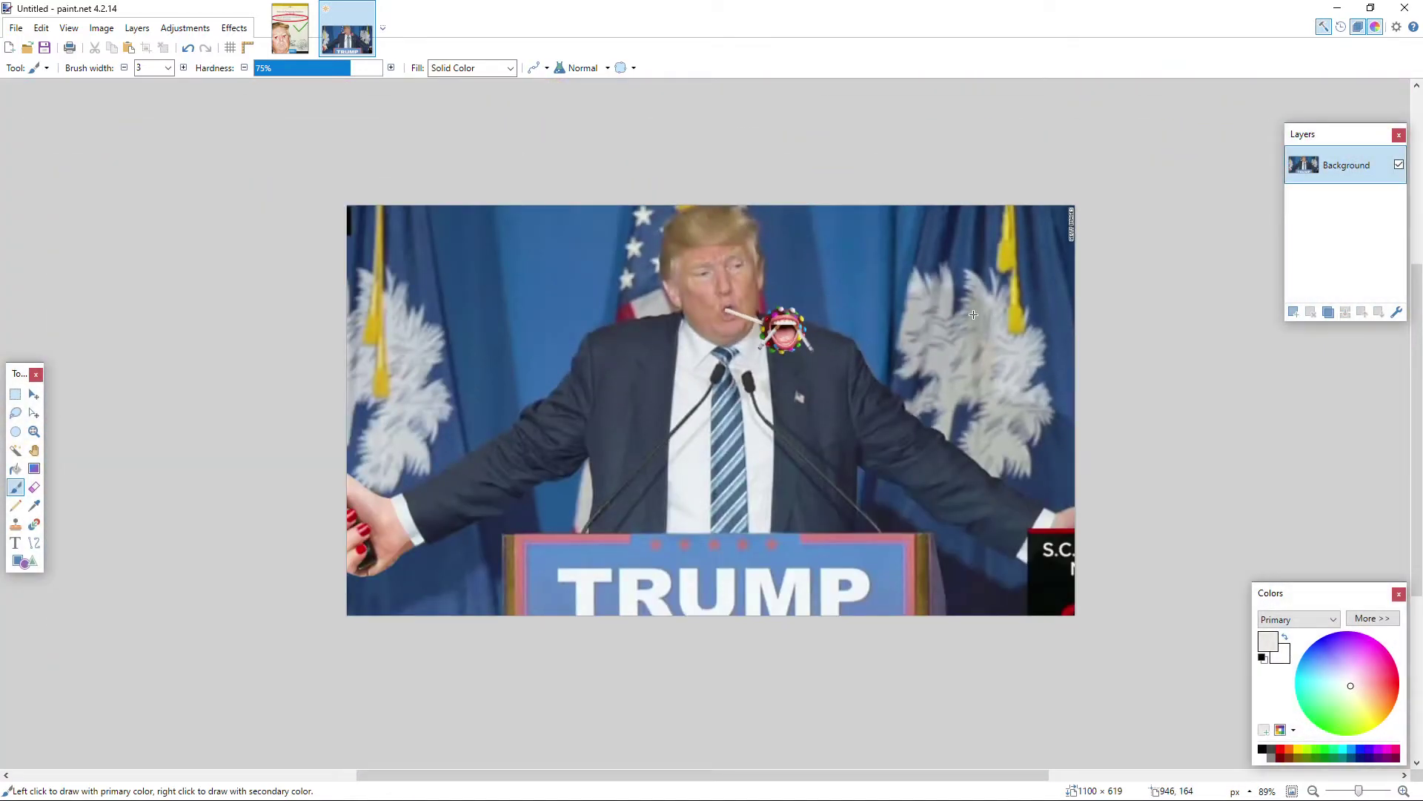
scroll(723, 445, "up", 3)
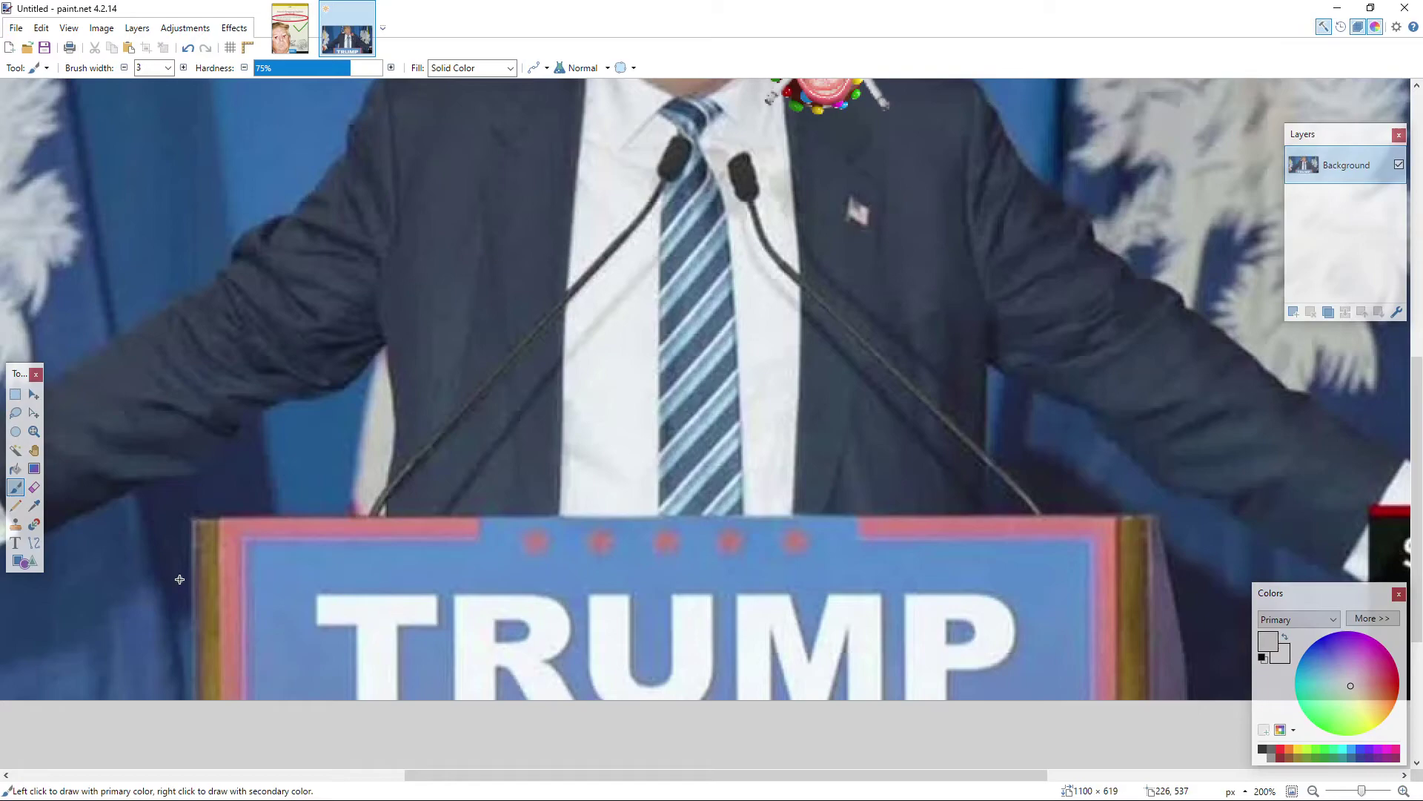
left_click(15, 393)
scroll(391, 619, "up", 4)
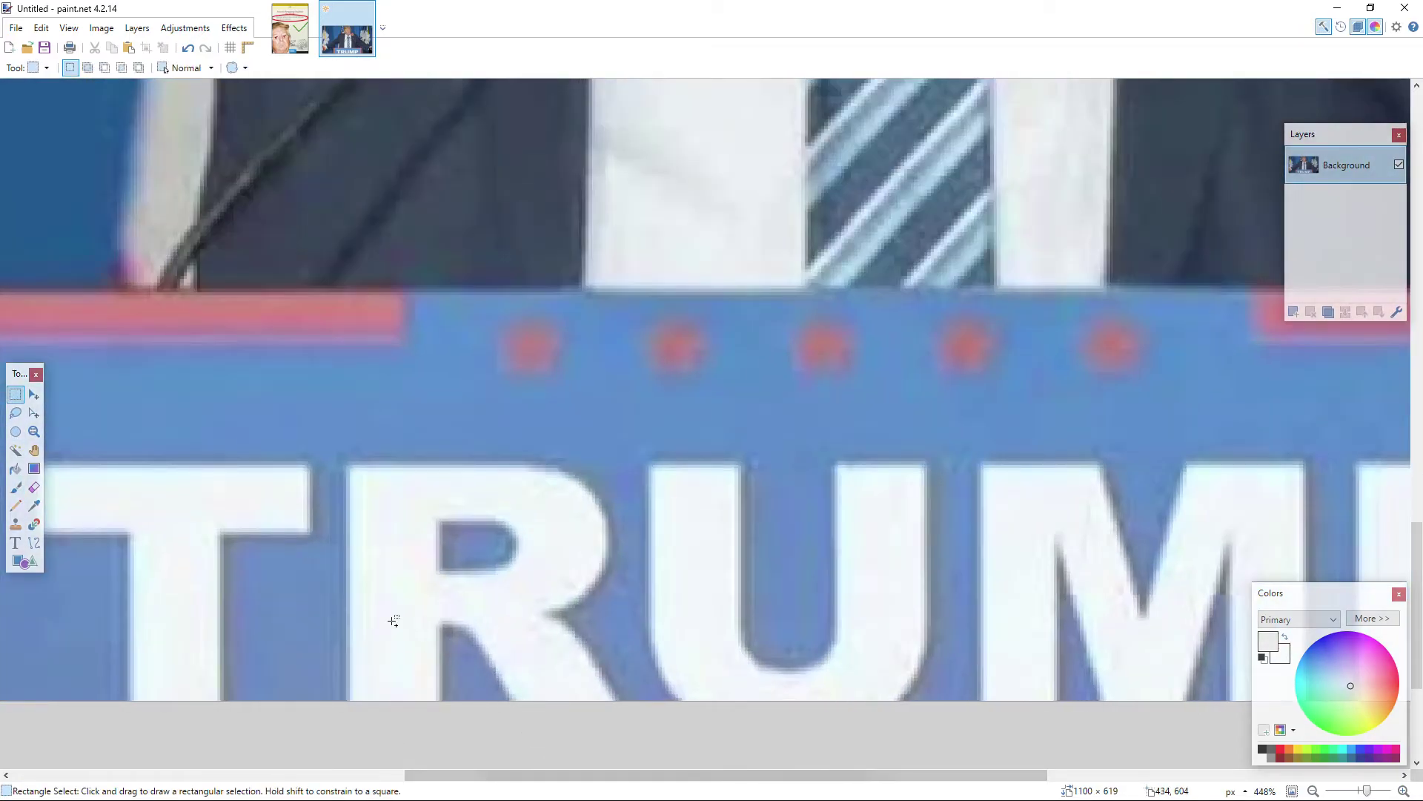
left_click_drag(331, 429, 618, 764)
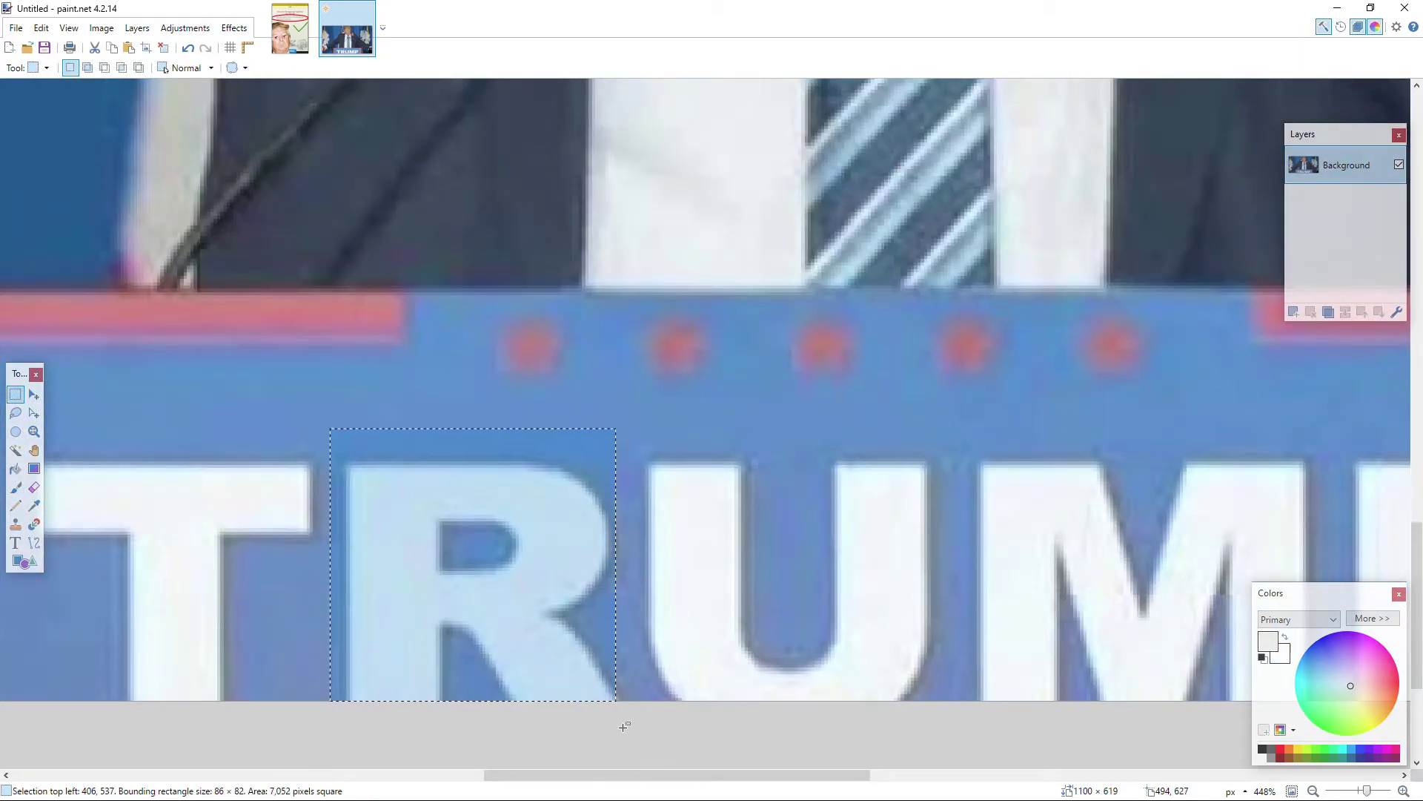
left_click(16, 413)
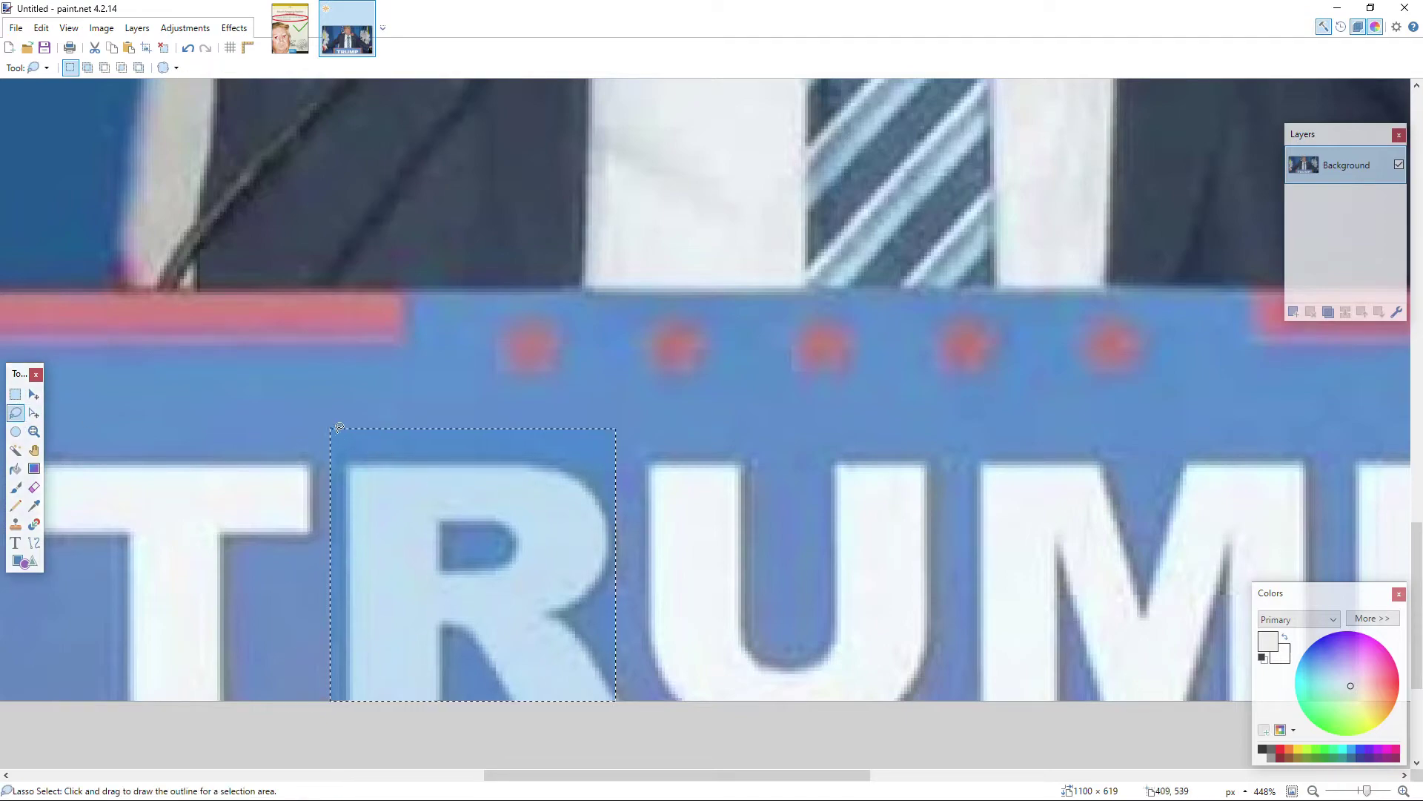
left_click_drag(323, 421, 525, 434)
left_click_drag(633, 490, 630, 637)
mouse_move(645, 719)
left_mouse_down()
mouse_move(491, 755)
mouse_move(324, 738)
left_mouse_up()
key("Delete")
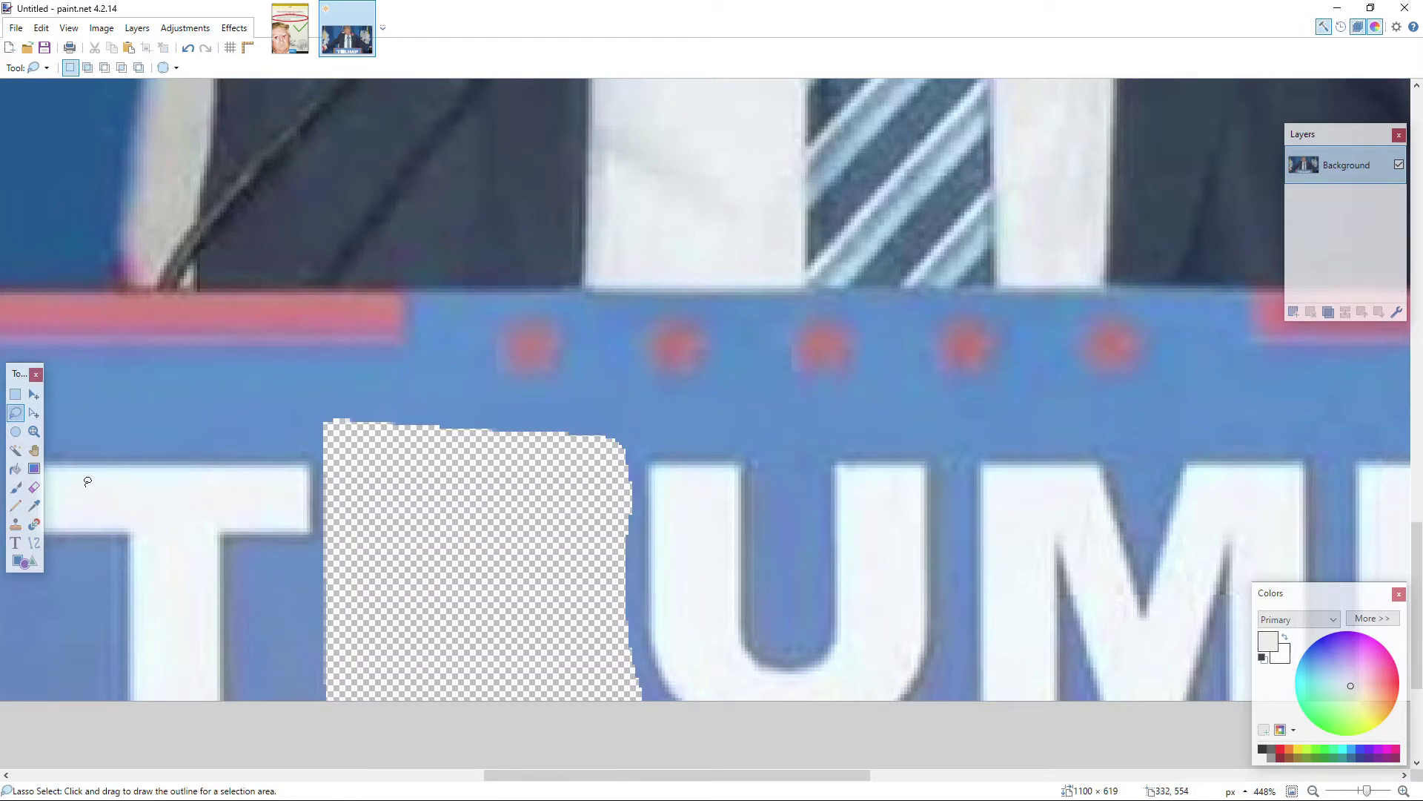
Step: Sample the podium sign's blue and fill the erased area where the letter R was
key("k")
left_click(175, 389)
key("b")
key("f")
left_click(421, 519)
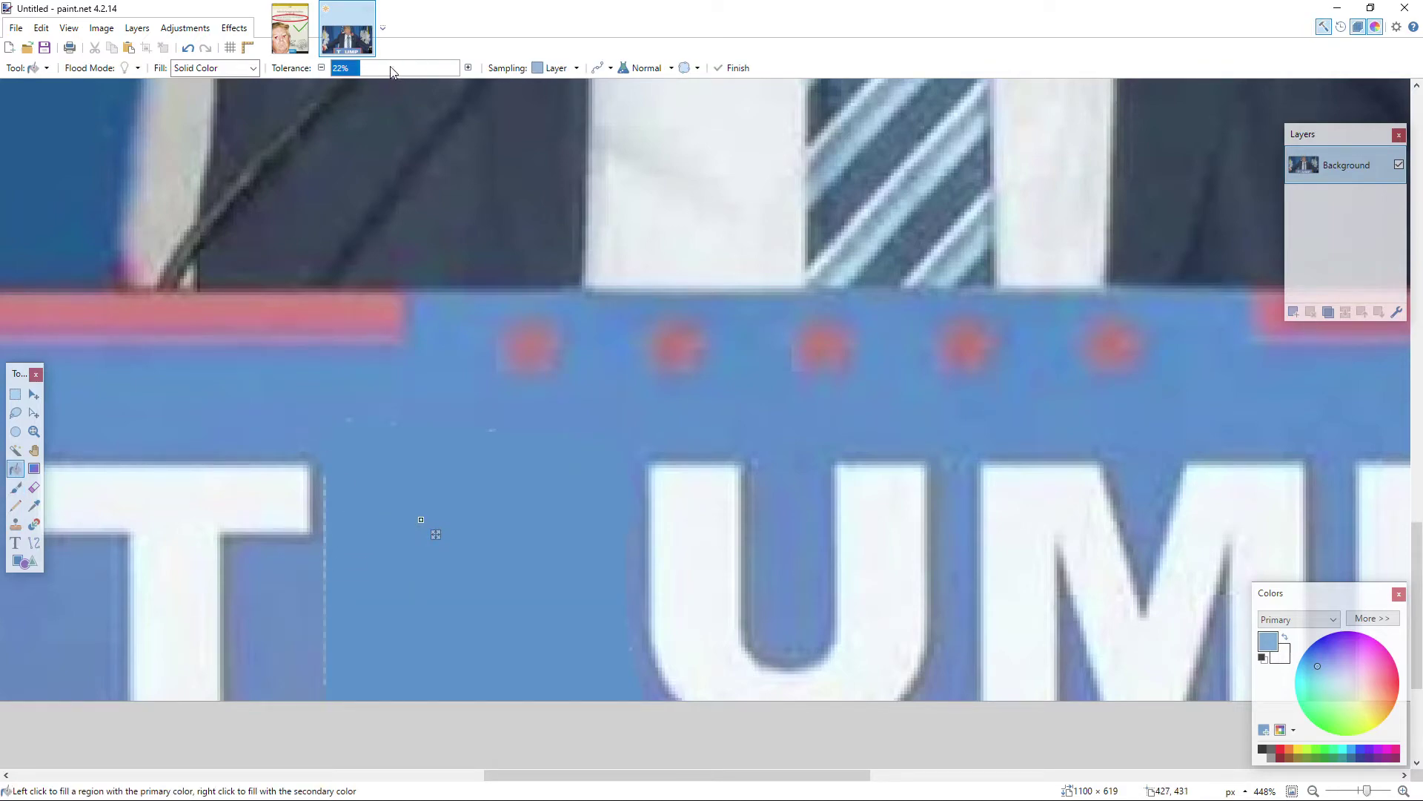
Step: Try fill tolerances of 37%, 14% and 76% on the sign's blue background, undoing the last fill
left_click_drag(415, 68, 428, 65)
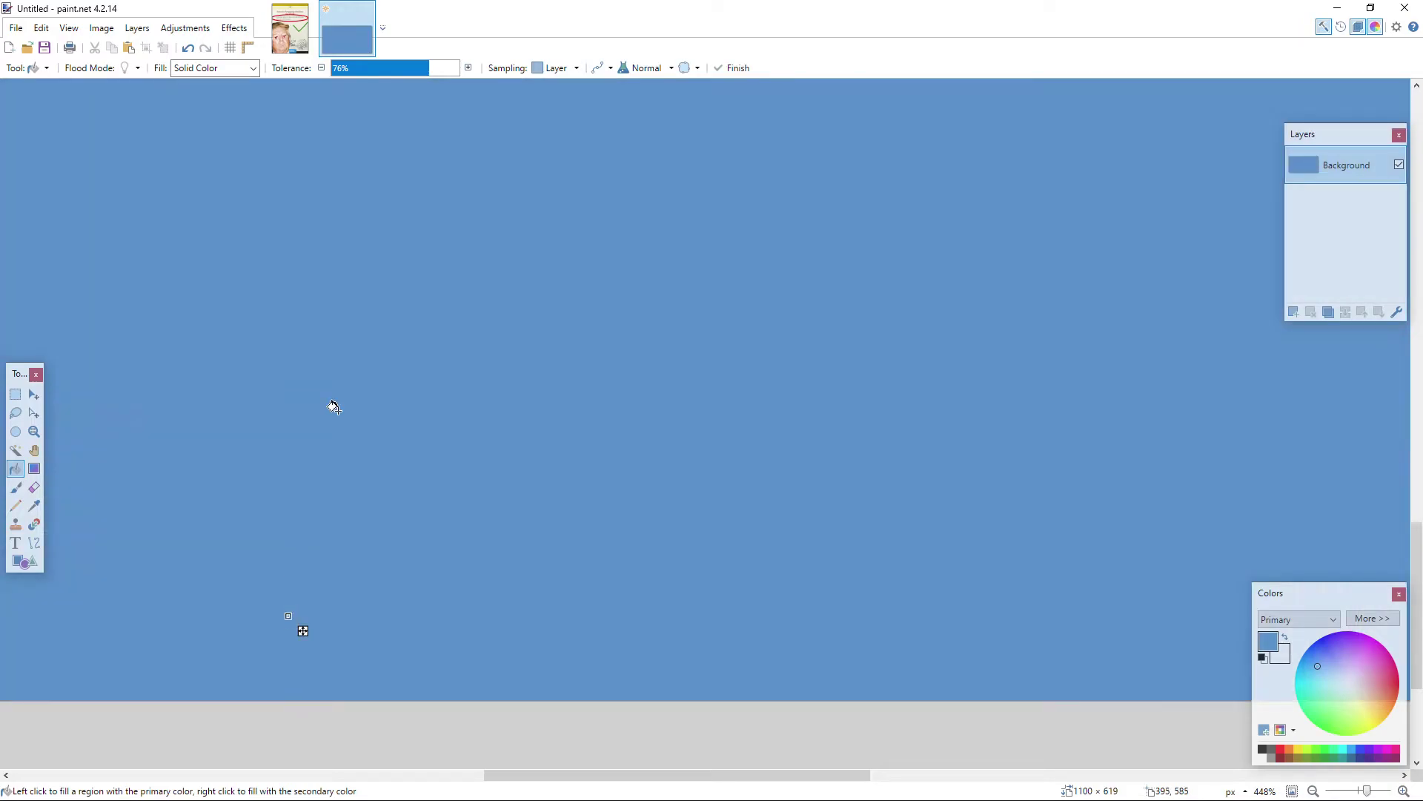
left_click(381, 68)
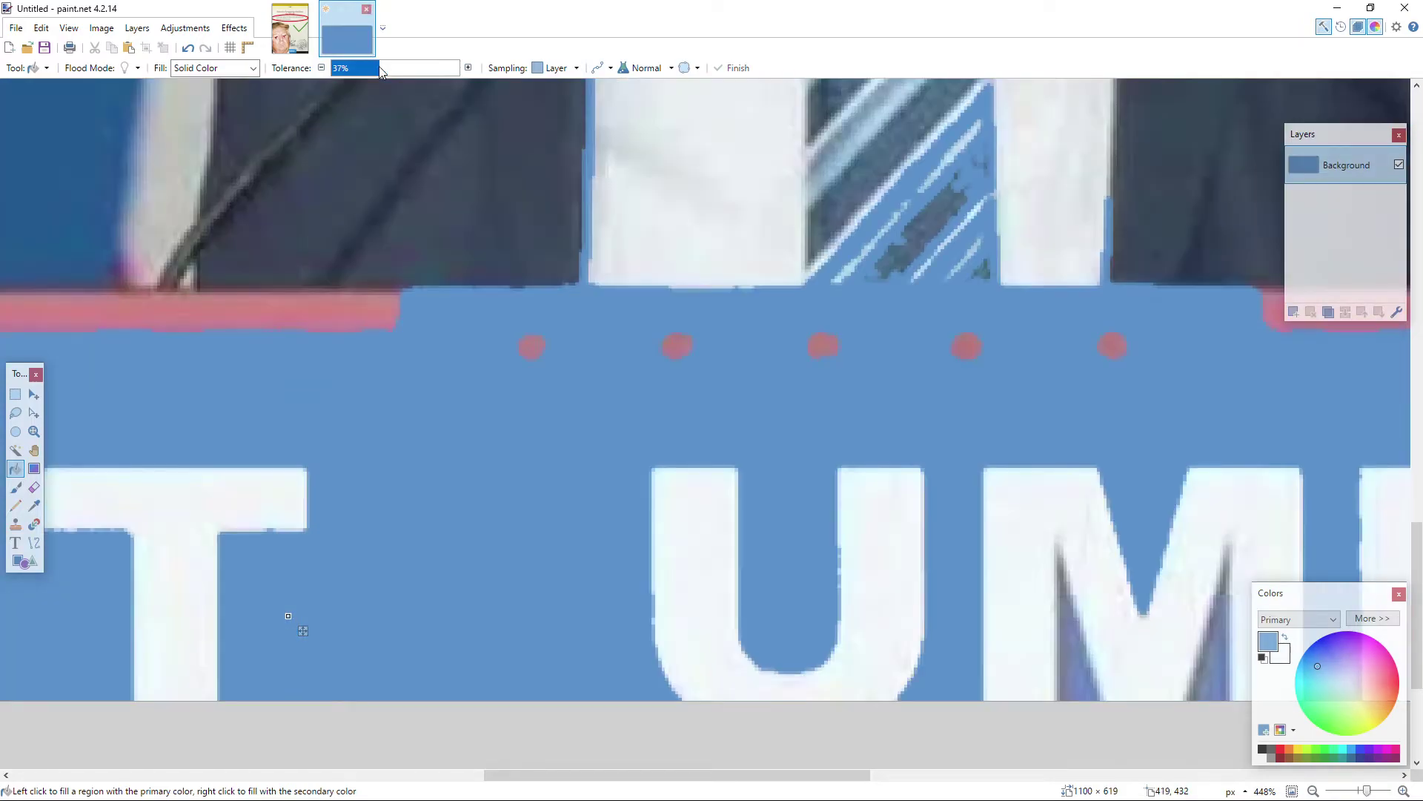
left_click_drag(381, 68, 351, 71)
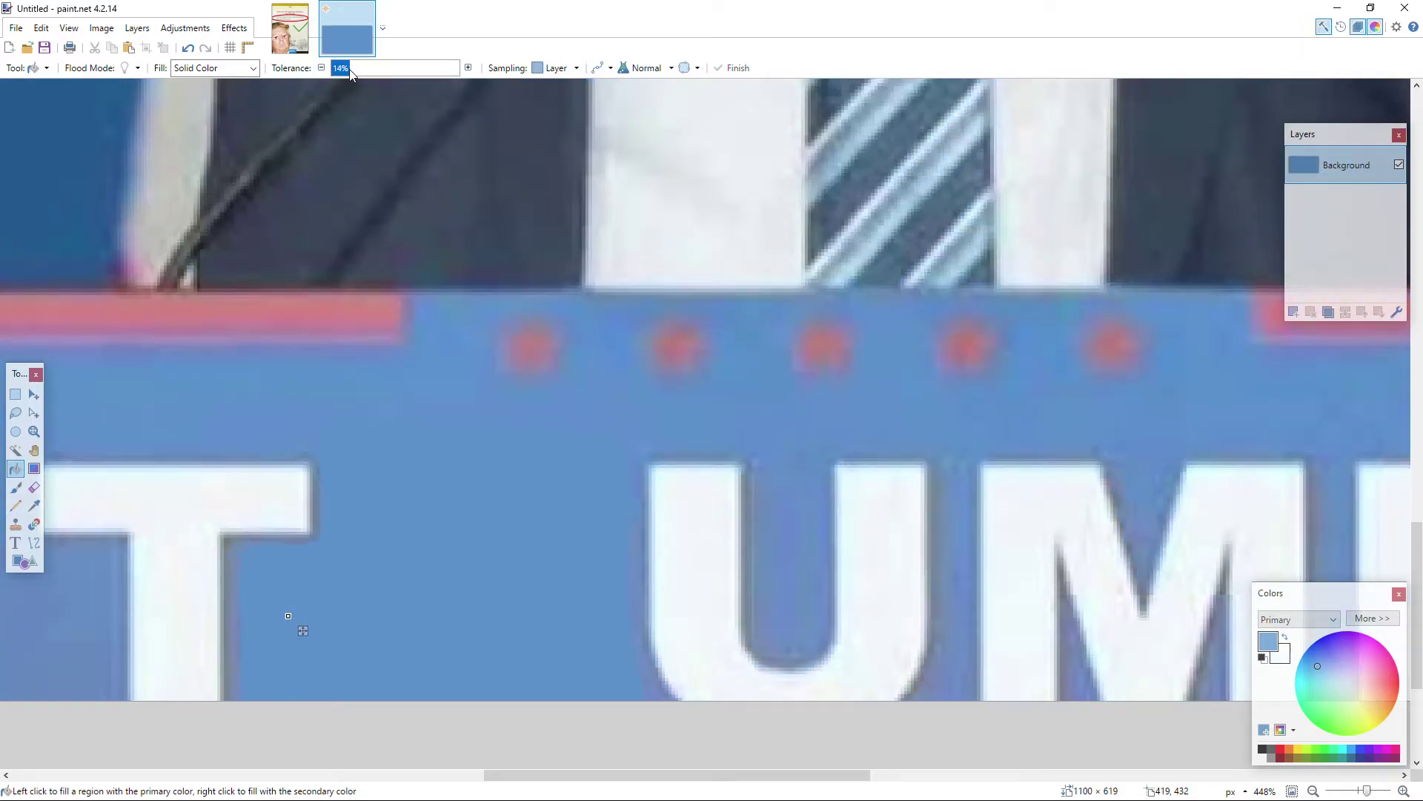
left_click(429, 68)
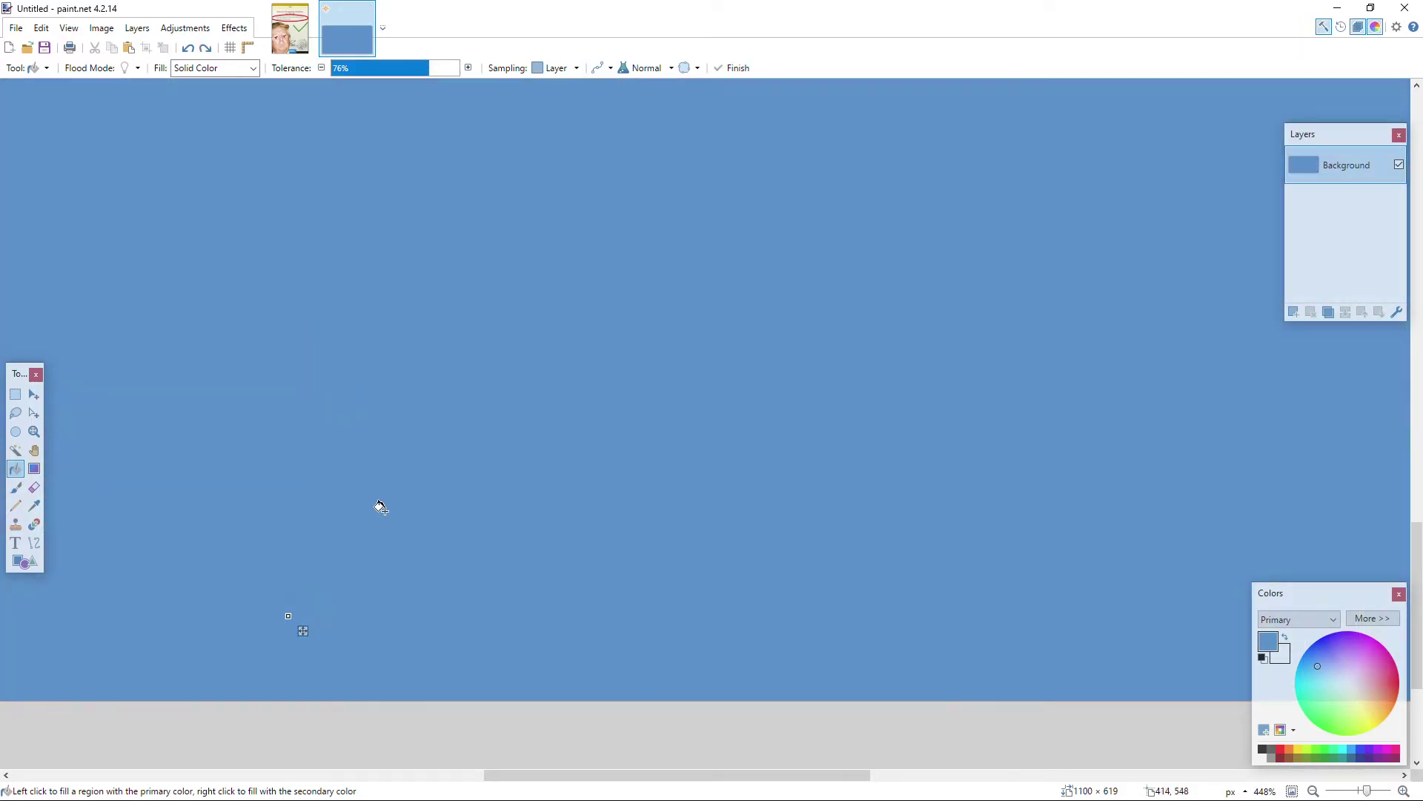
key("Escape")
scroll(399, 555, "down", 3)
scroll(399, 554, "down", 2)
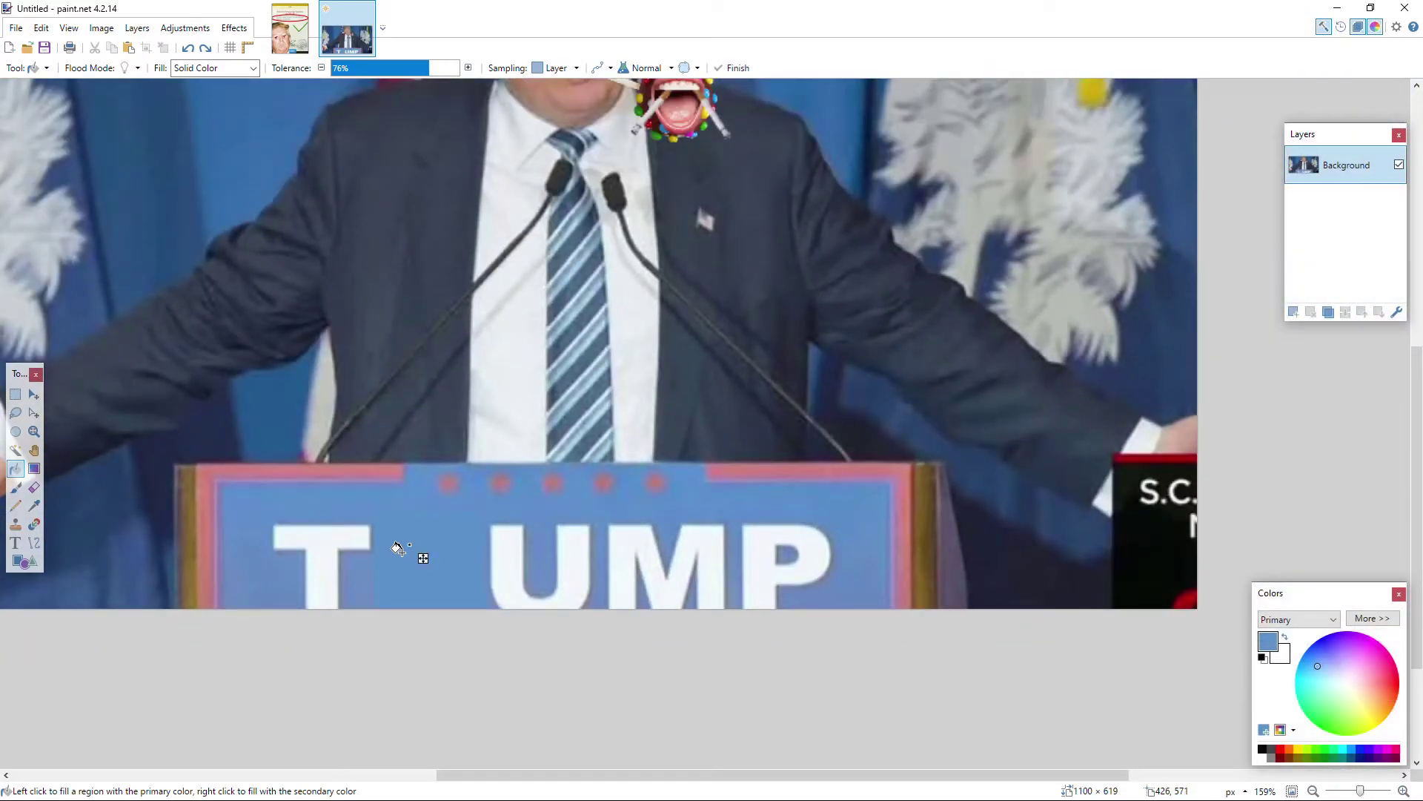
key("ctrl+z")
Step: Fill the gap between the letters T and U with the sampled blue at 76% tolerance
left_click(432, 562)
scroll(383, 528, "up", 5)
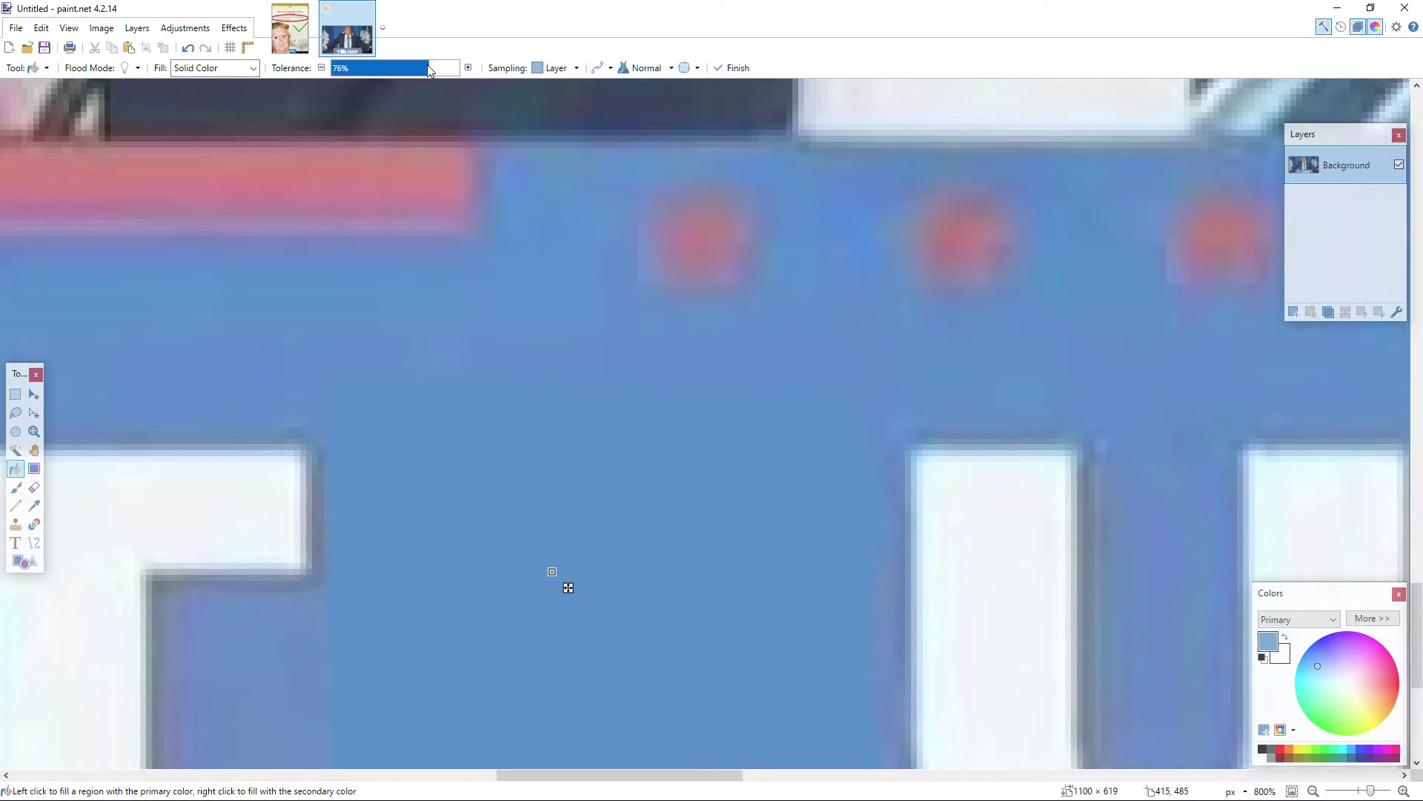
scroll(404, 400, "down", 5)
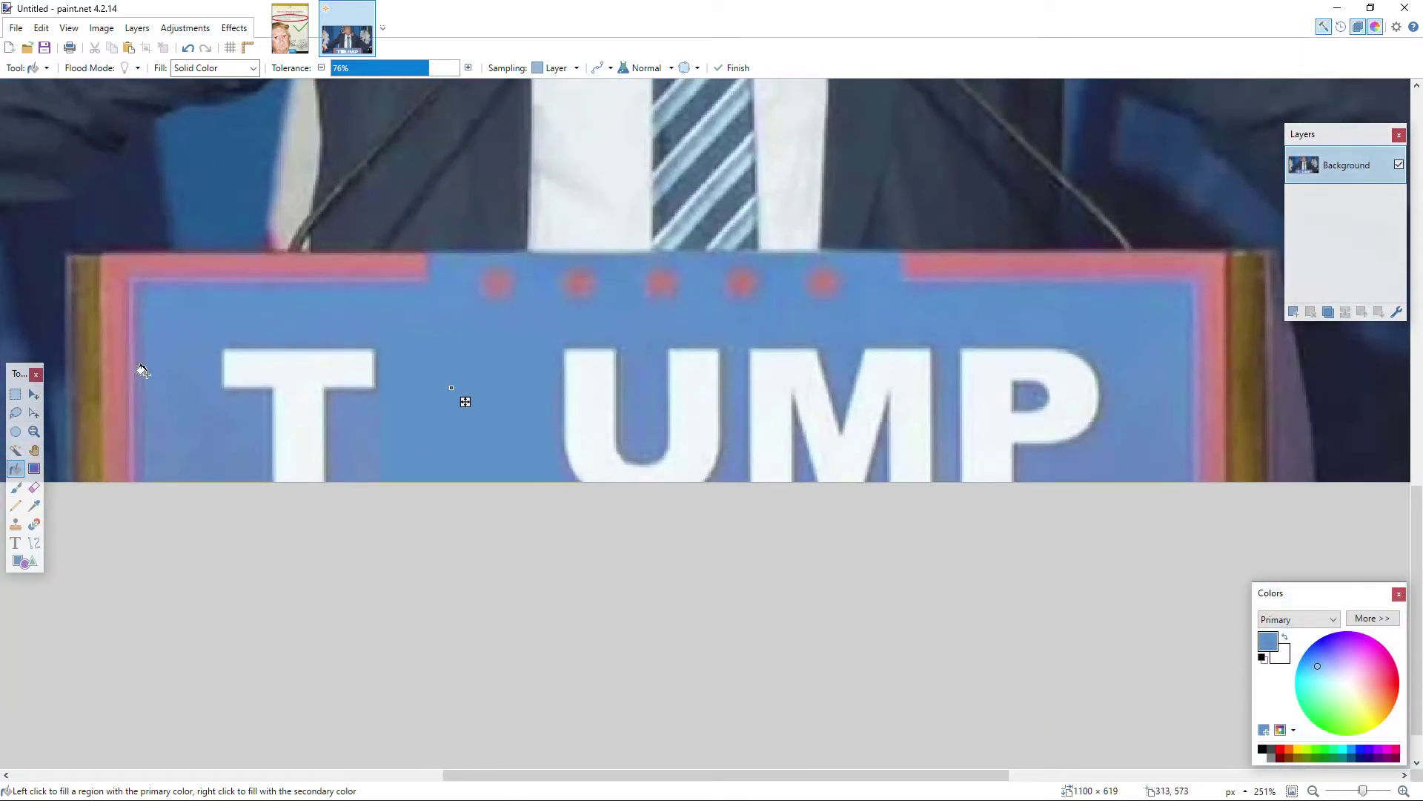
Step: Select the sign's letter T with a rectangle of about 92 × 78 px and move it right beside the U
left_click(15, 394)
scroll(206, 332, "up", 4)
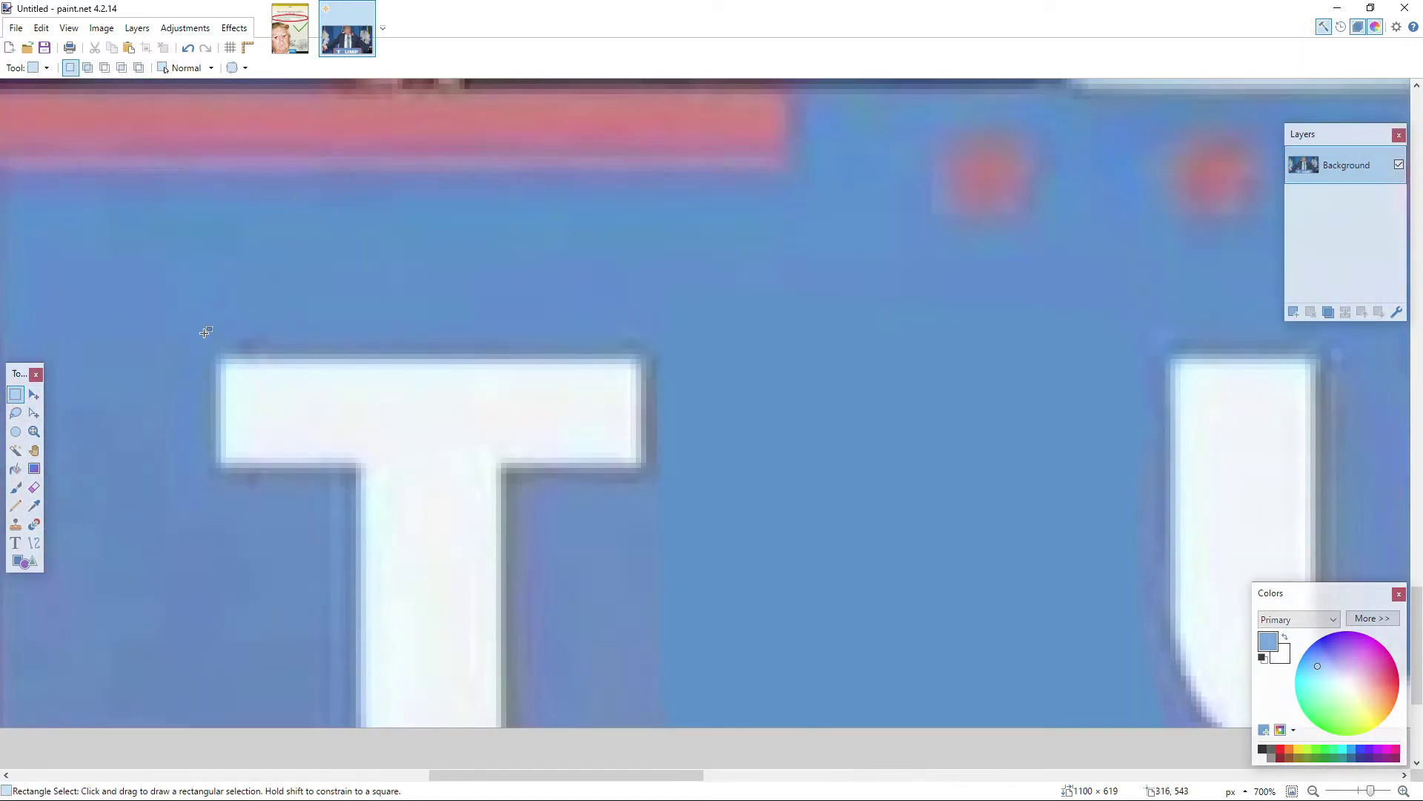
left_click_drag(192, 324, 667, 726)
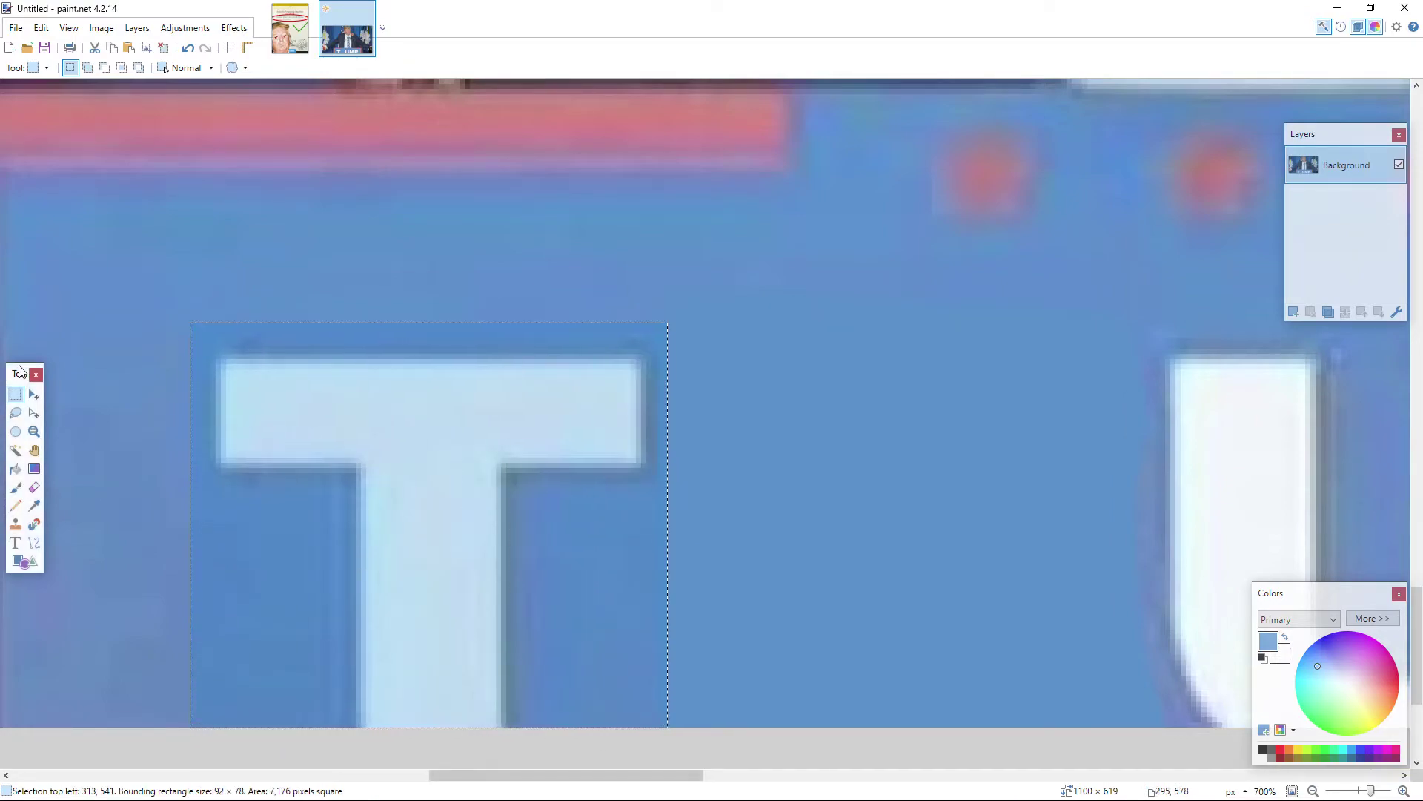
left_click(42, 393)
left_click_drag(386, 475, 878, 477)
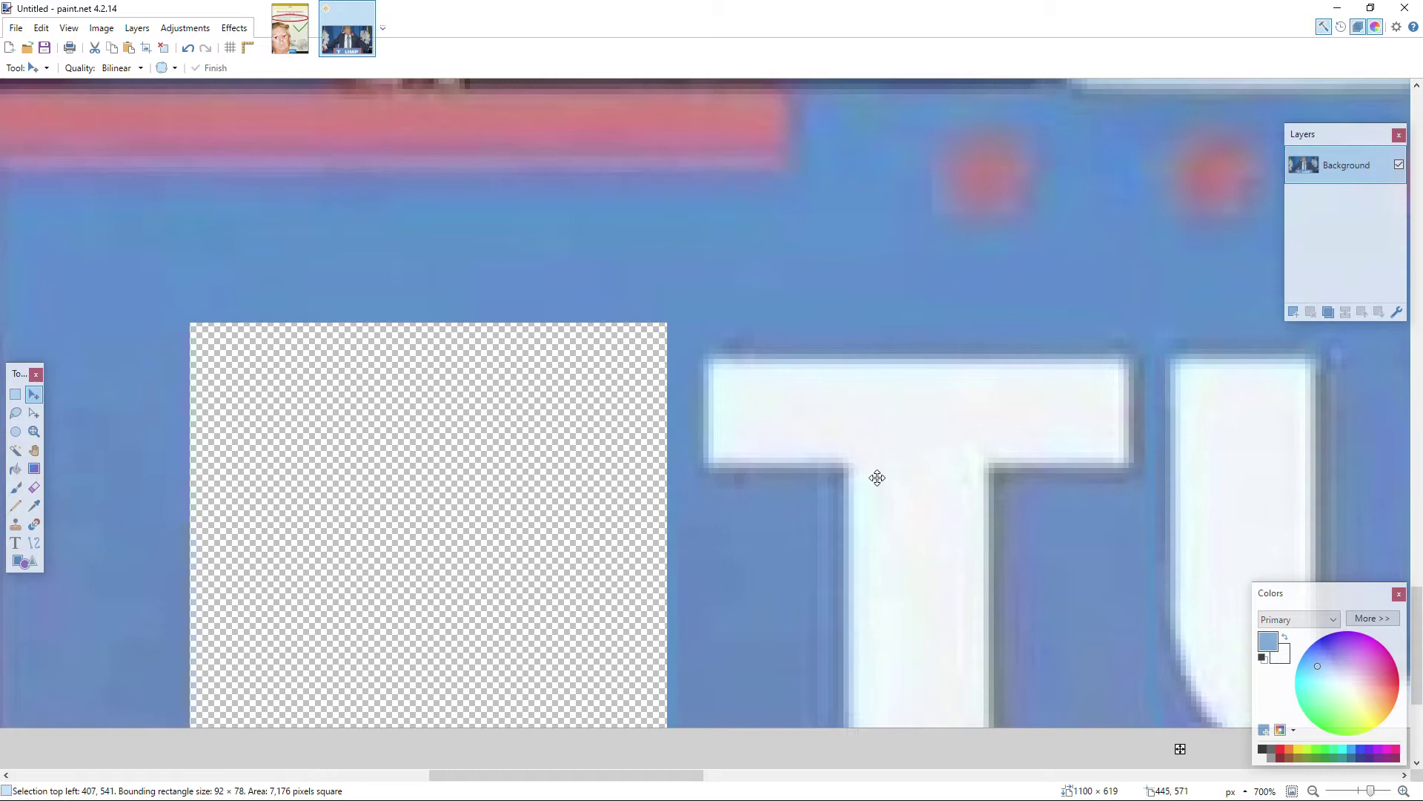
scroll(857, 471, "down", 3)
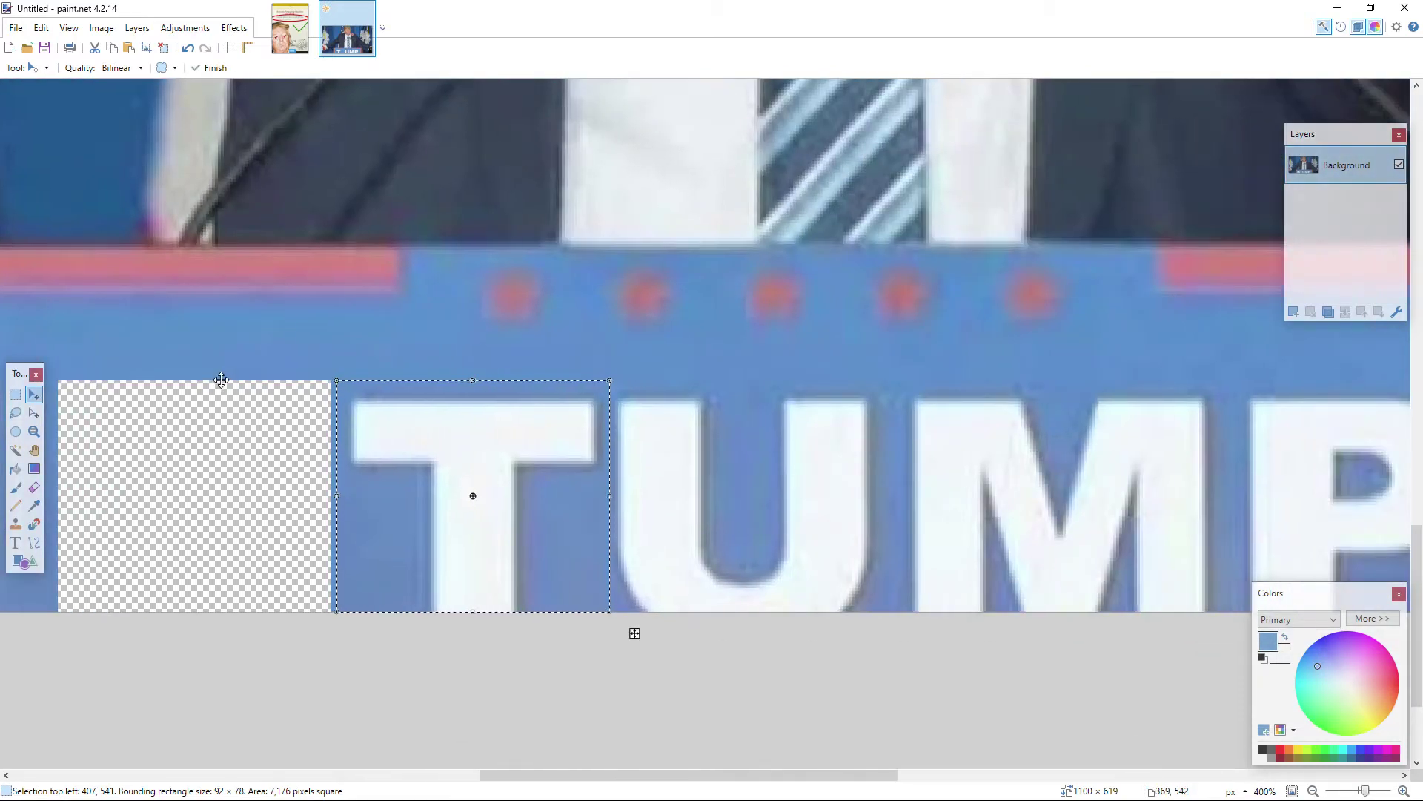
key("ctrl+d")
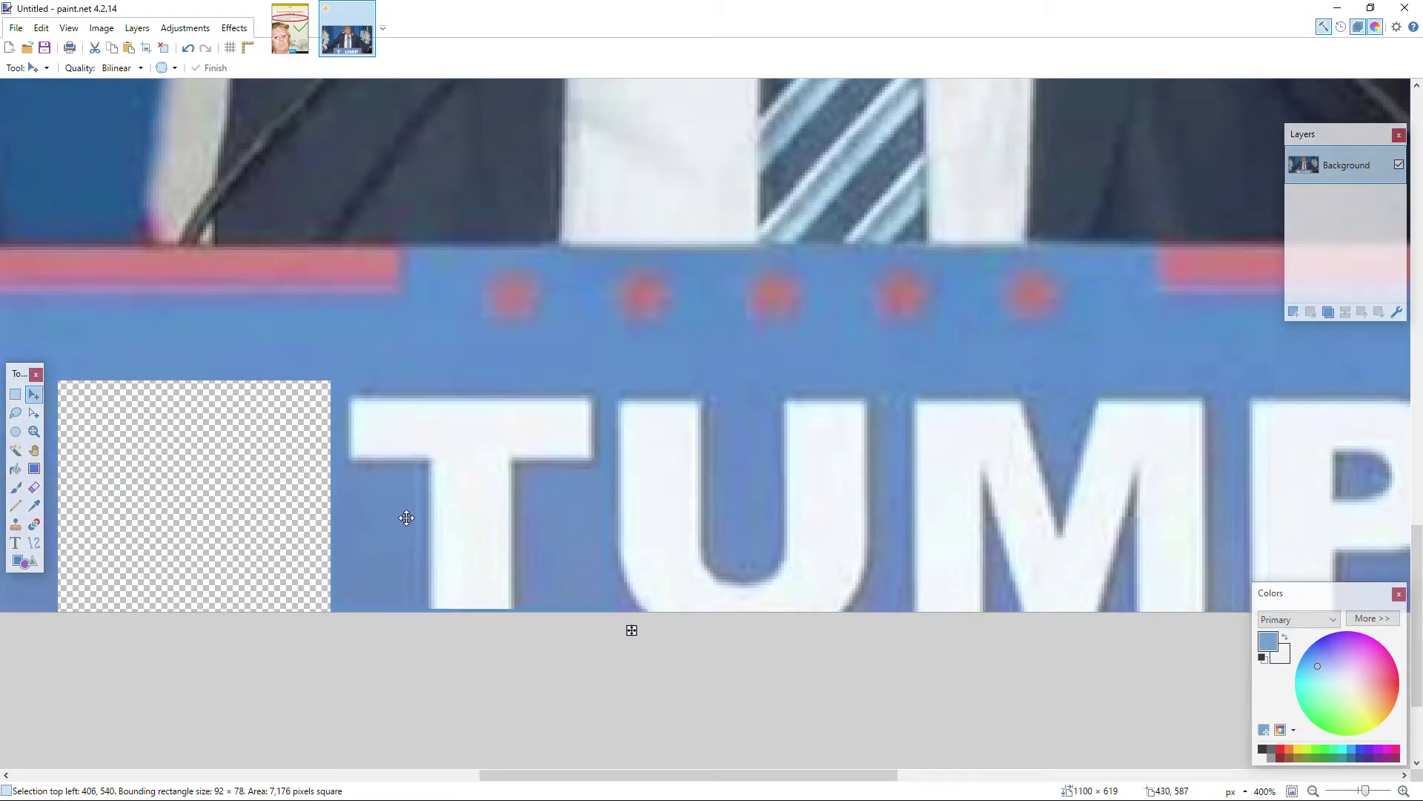
left_click_drag(406, 521, 409, 521)
Step: Select the TUMP lettering and stretch it leftward over the empty gap, to about 488 × 80 px
left_click(14, 394)
left_click(342, 369)
left_click_drag(345, 376, 948, 666)
scroll(179, 493, "down", 5)
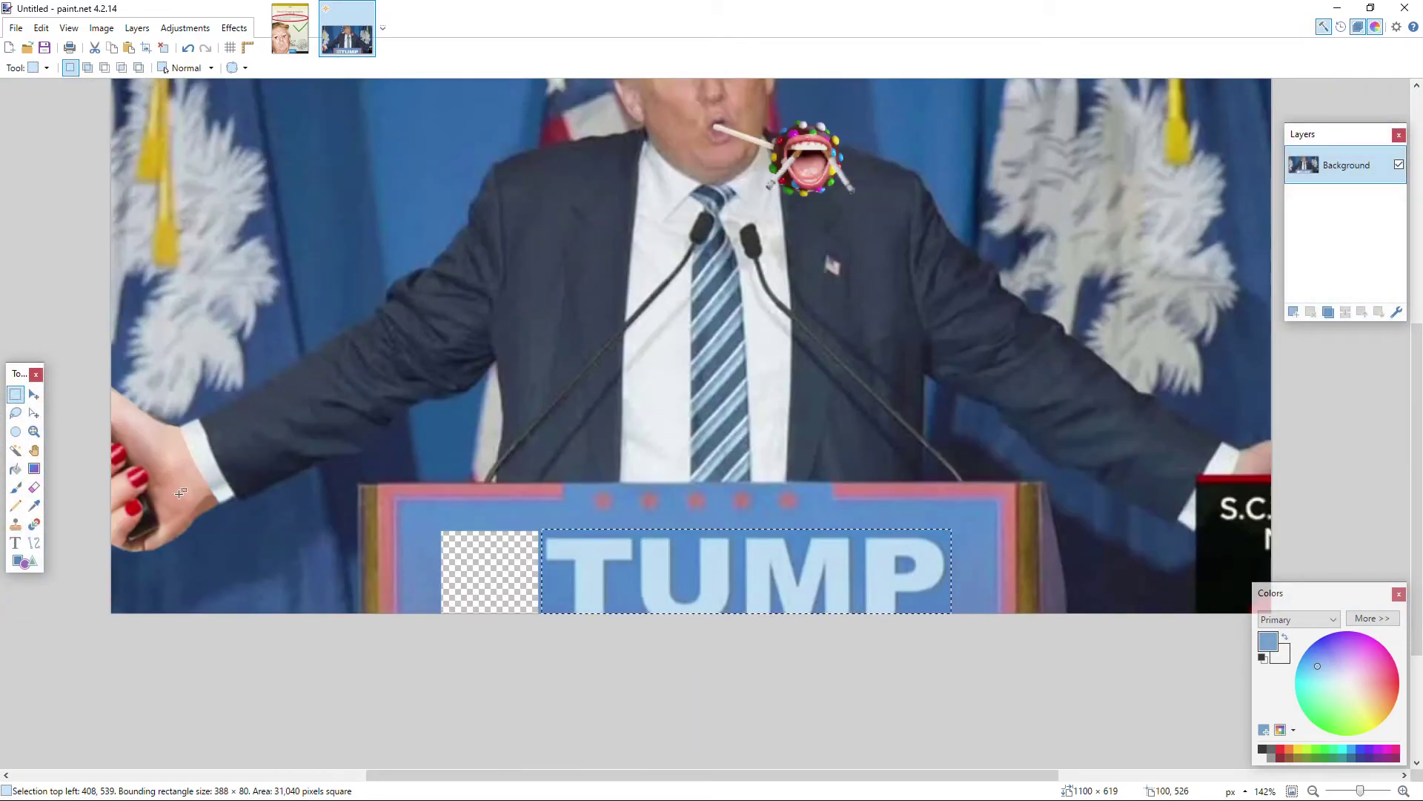
left_click(33, 395)
left_click_drag(545, 571, 439, 574)
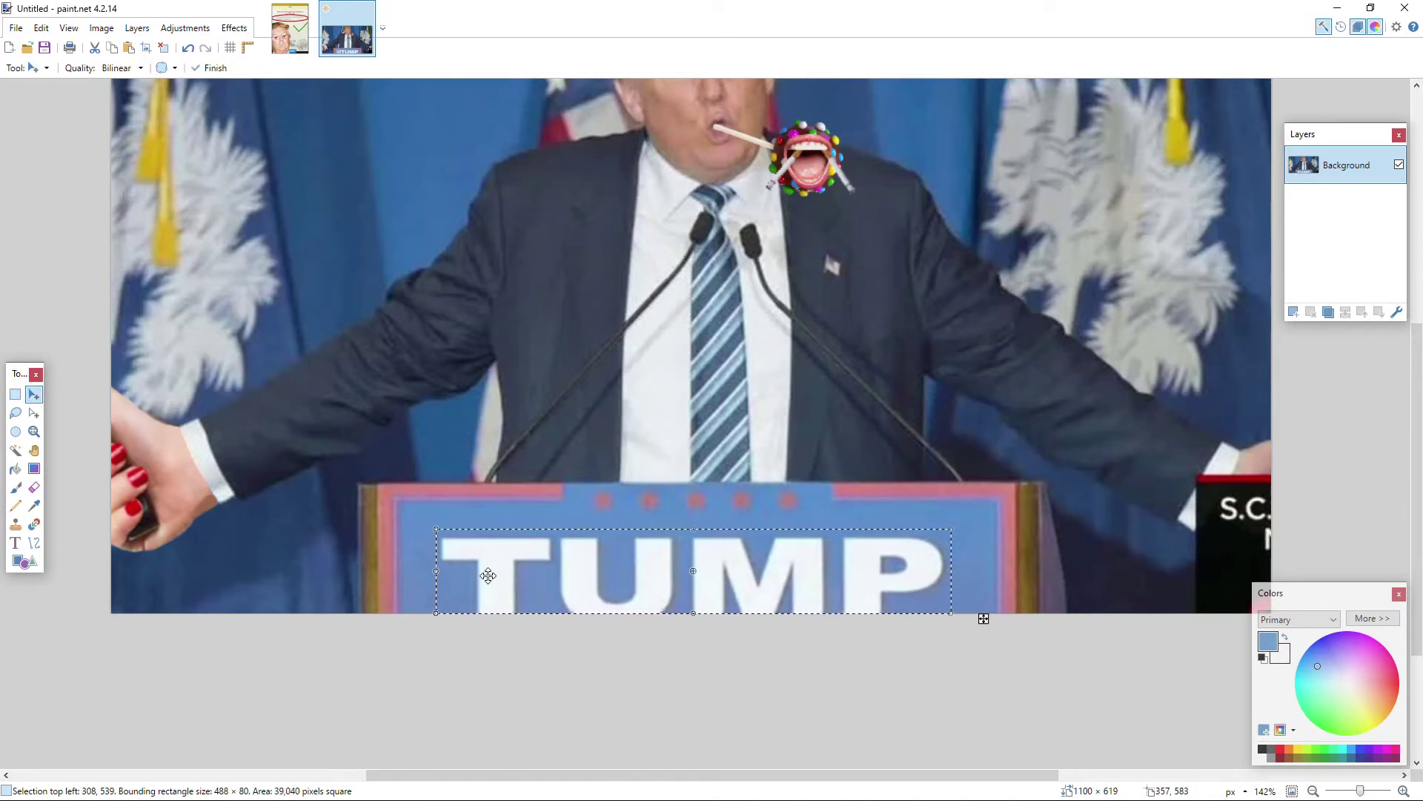
left_click(15, 395)
left_click(28, 291)
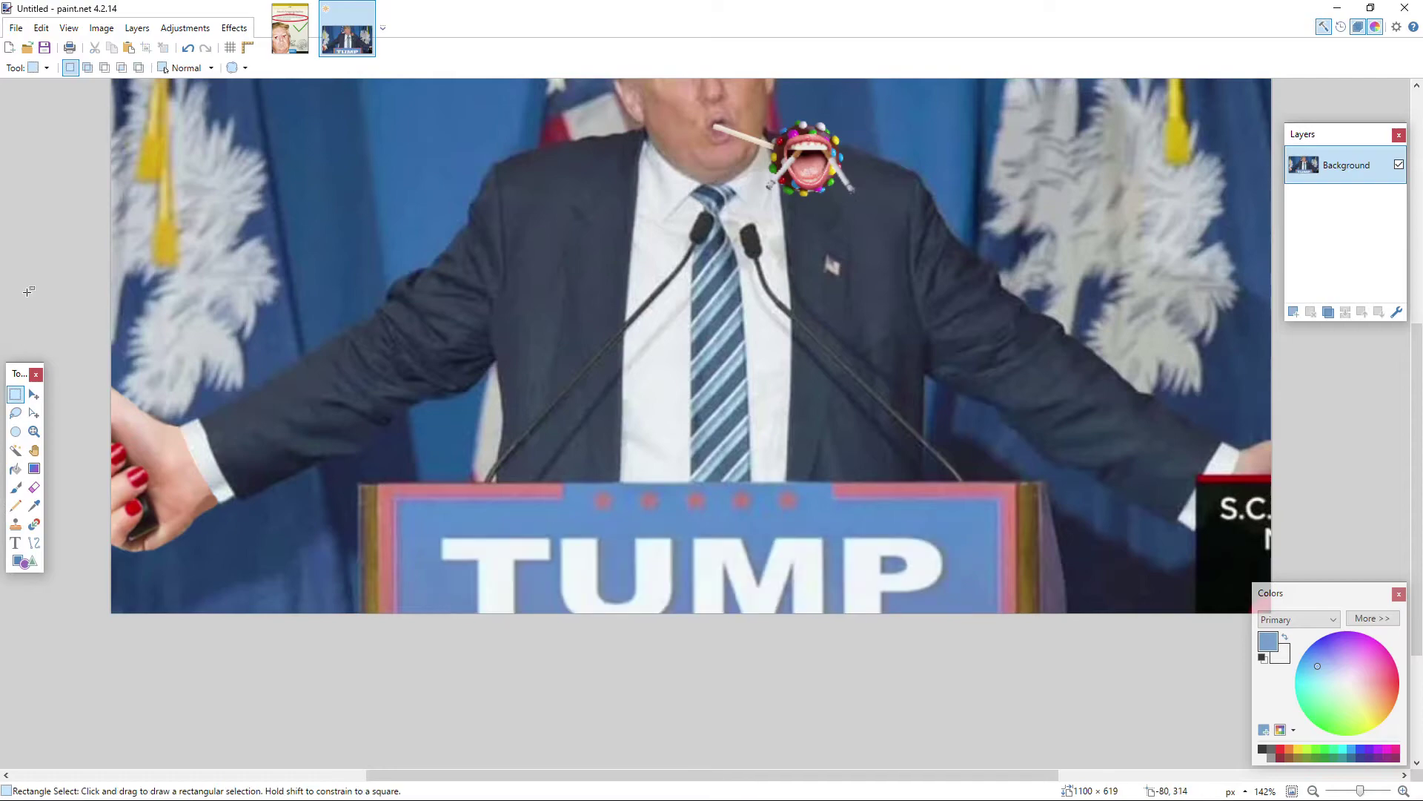
Step: Reselect the TUMP lettering and enlarge it upward and to both sides to about 611 × 127 px, covering the sign's red border
left_click_drag(437, 524, 927, 757)
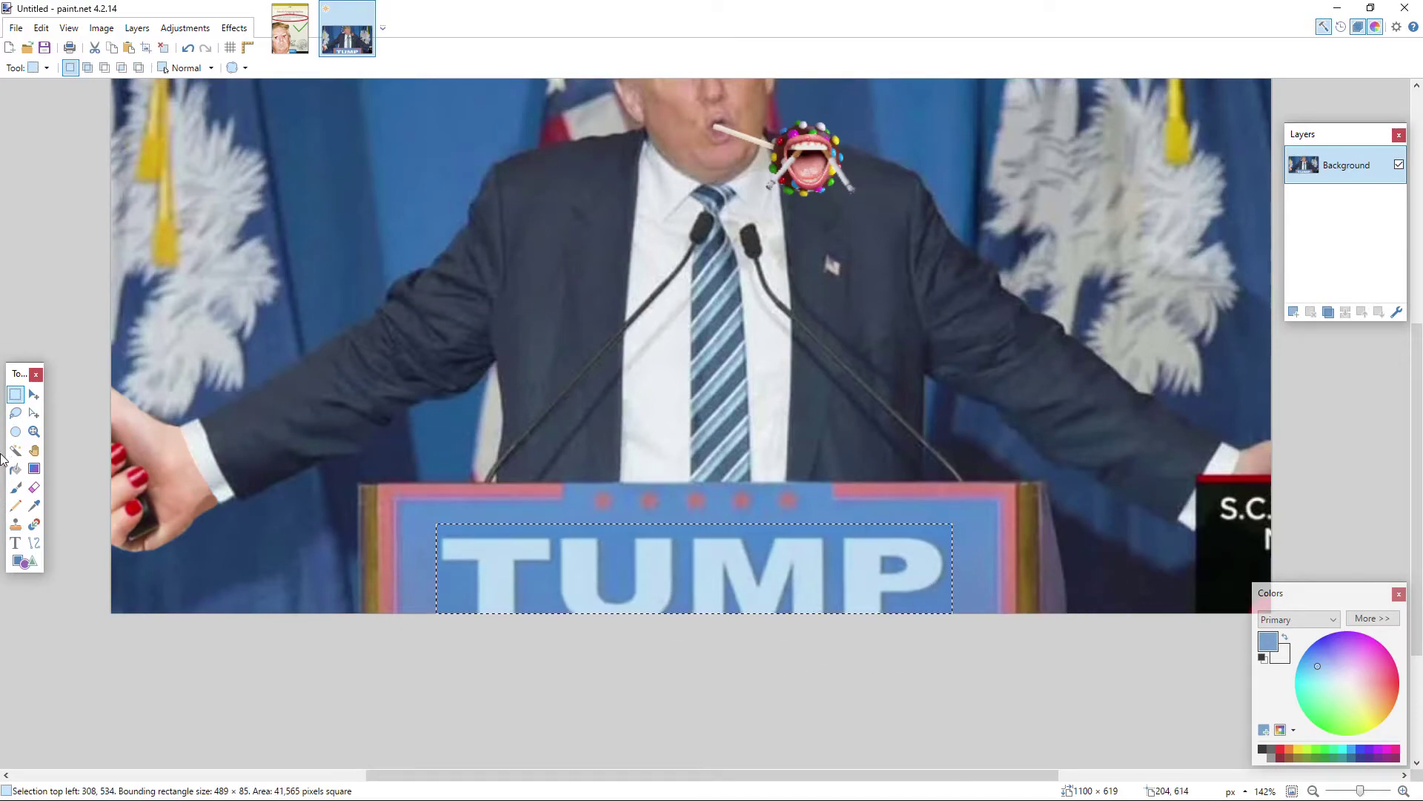
left_click_drag(694, 526, 695, 513)
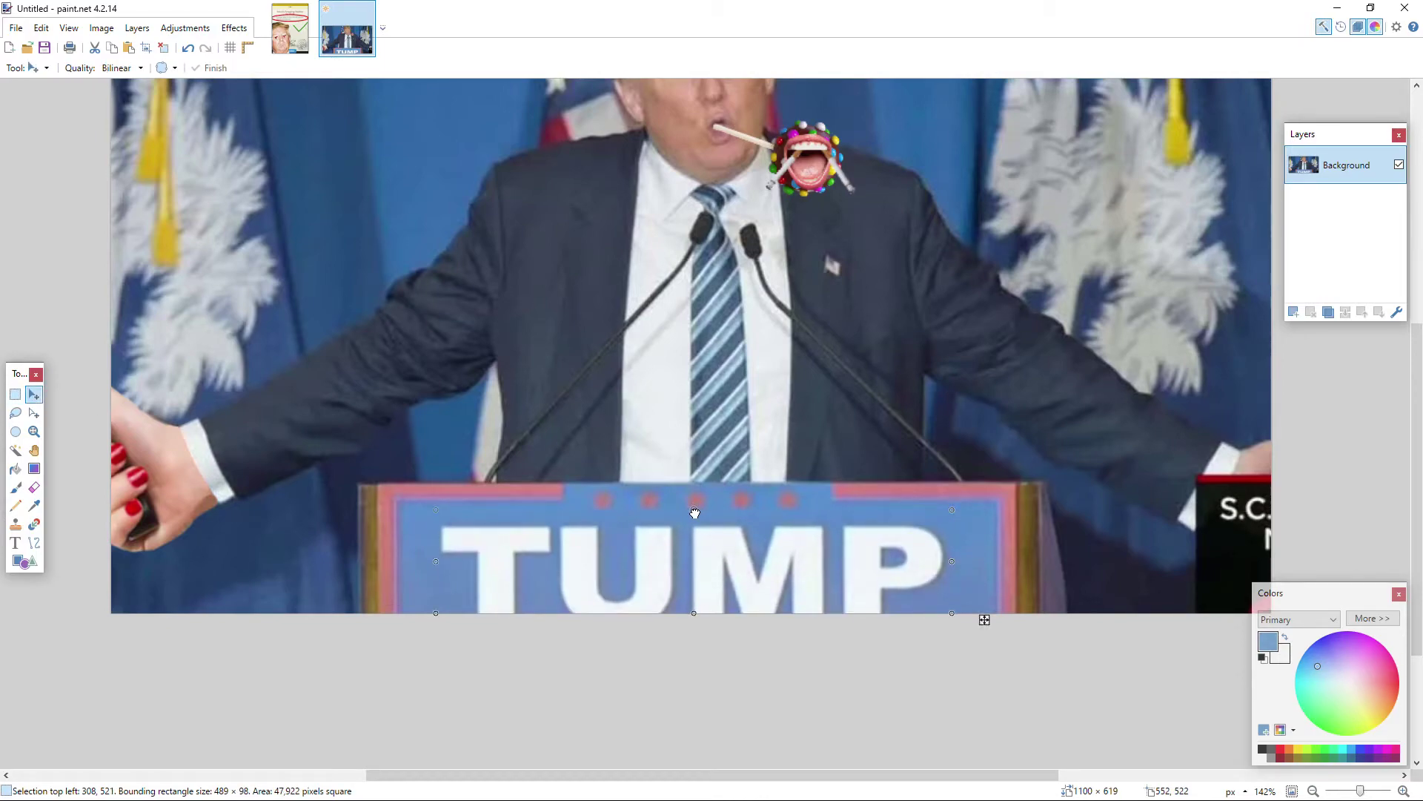
left_click_drag(694, 510, 700, 482)
left_click_drag(438, 489, 377, 487)
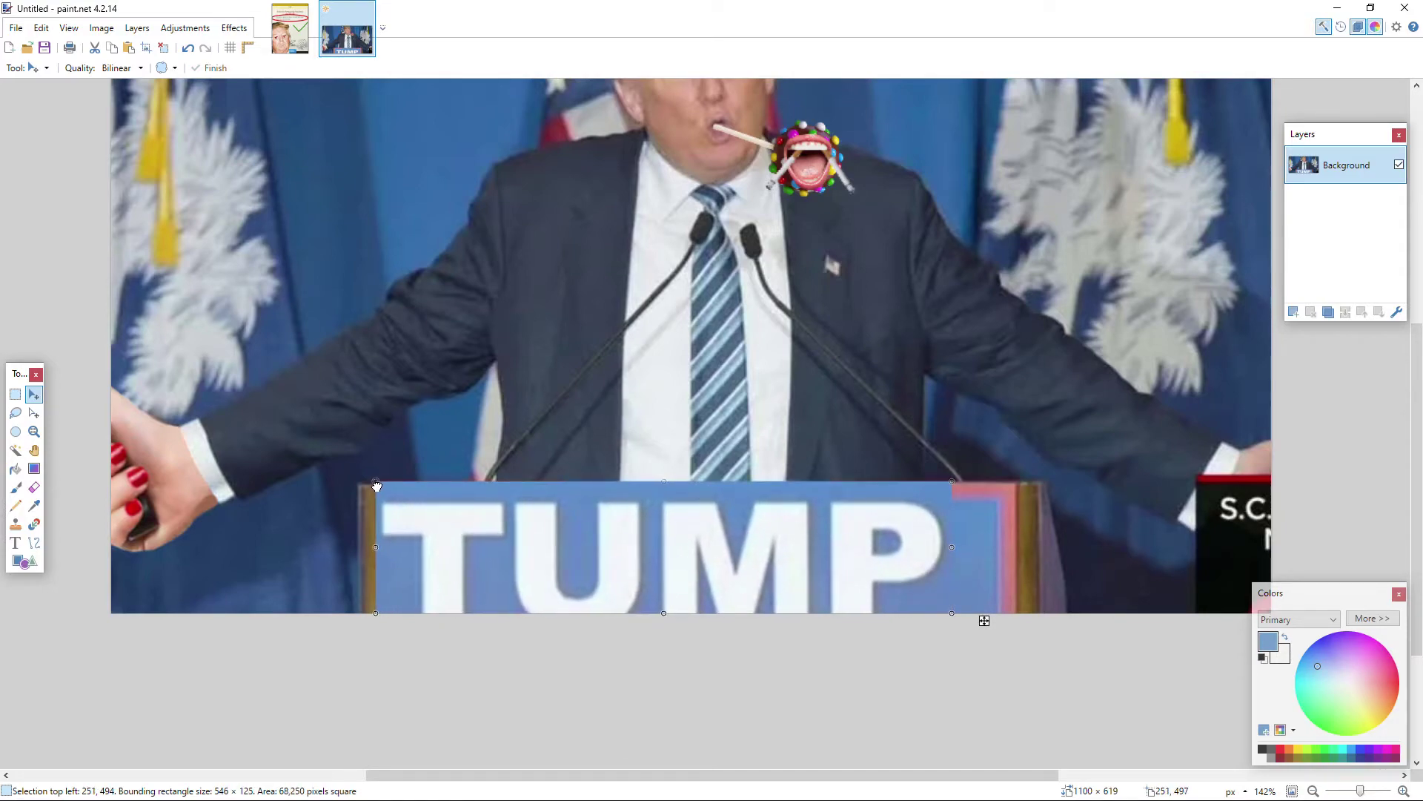
left_click_drag(952, 482, 1021, 482)
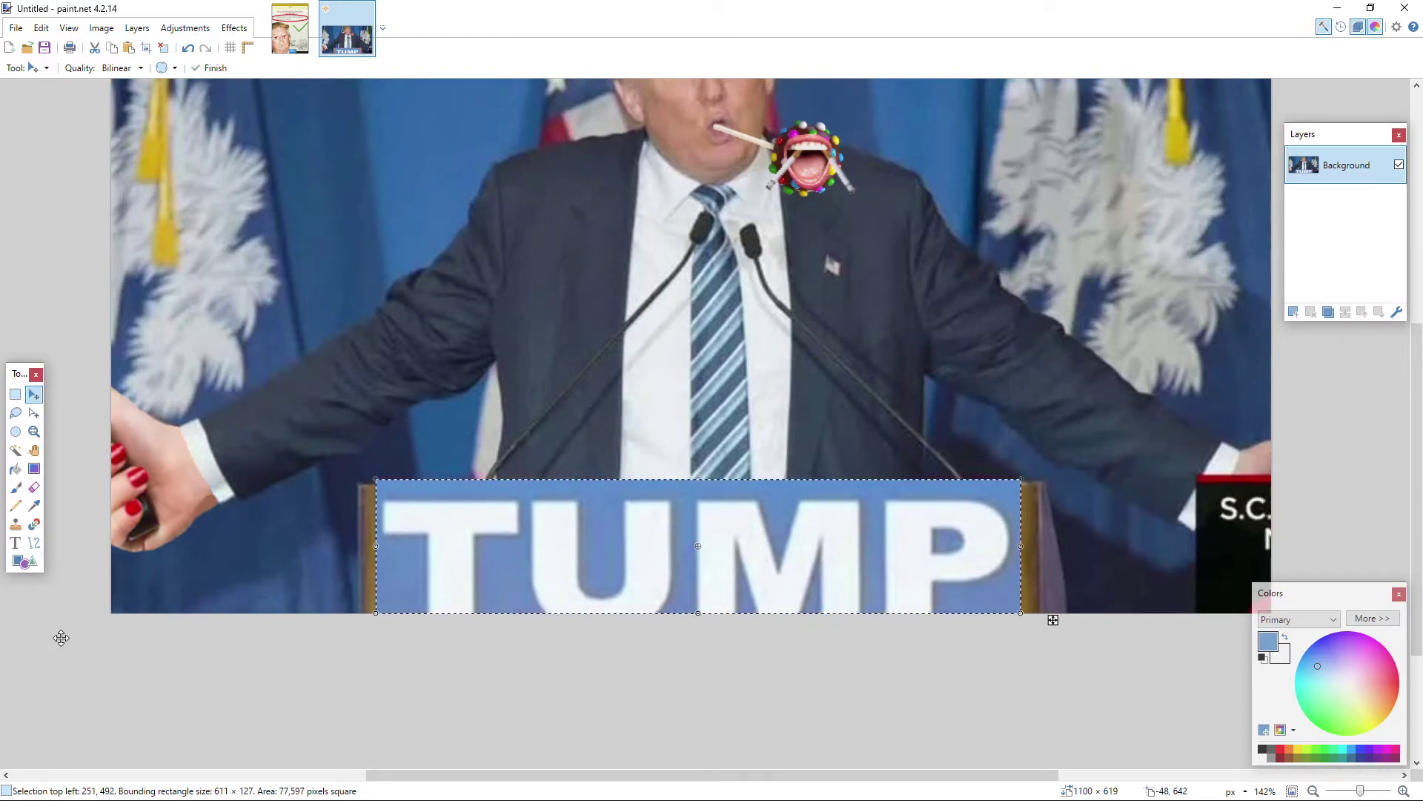
left_click(15, 393)
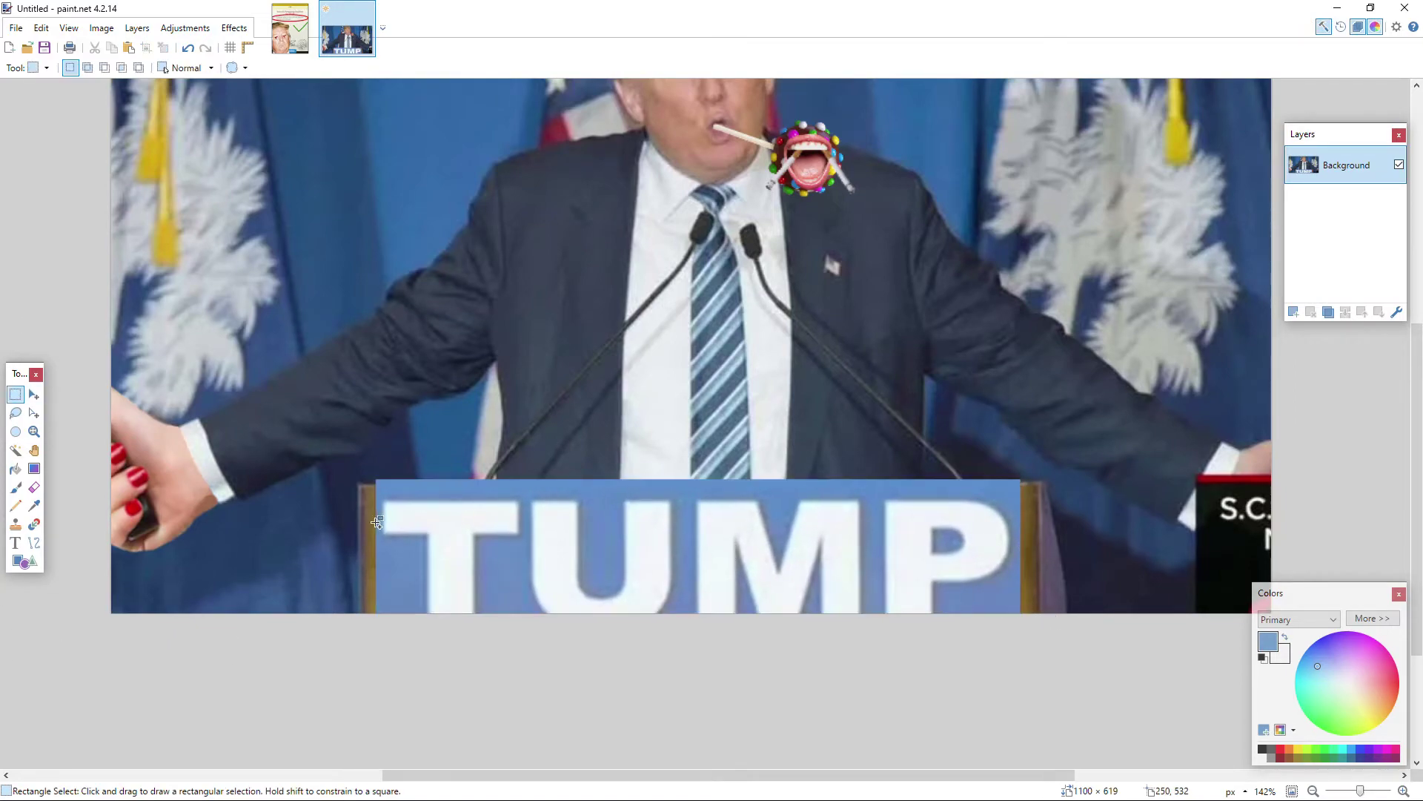
scroll(377, 522, "down", 2, "ctrl")
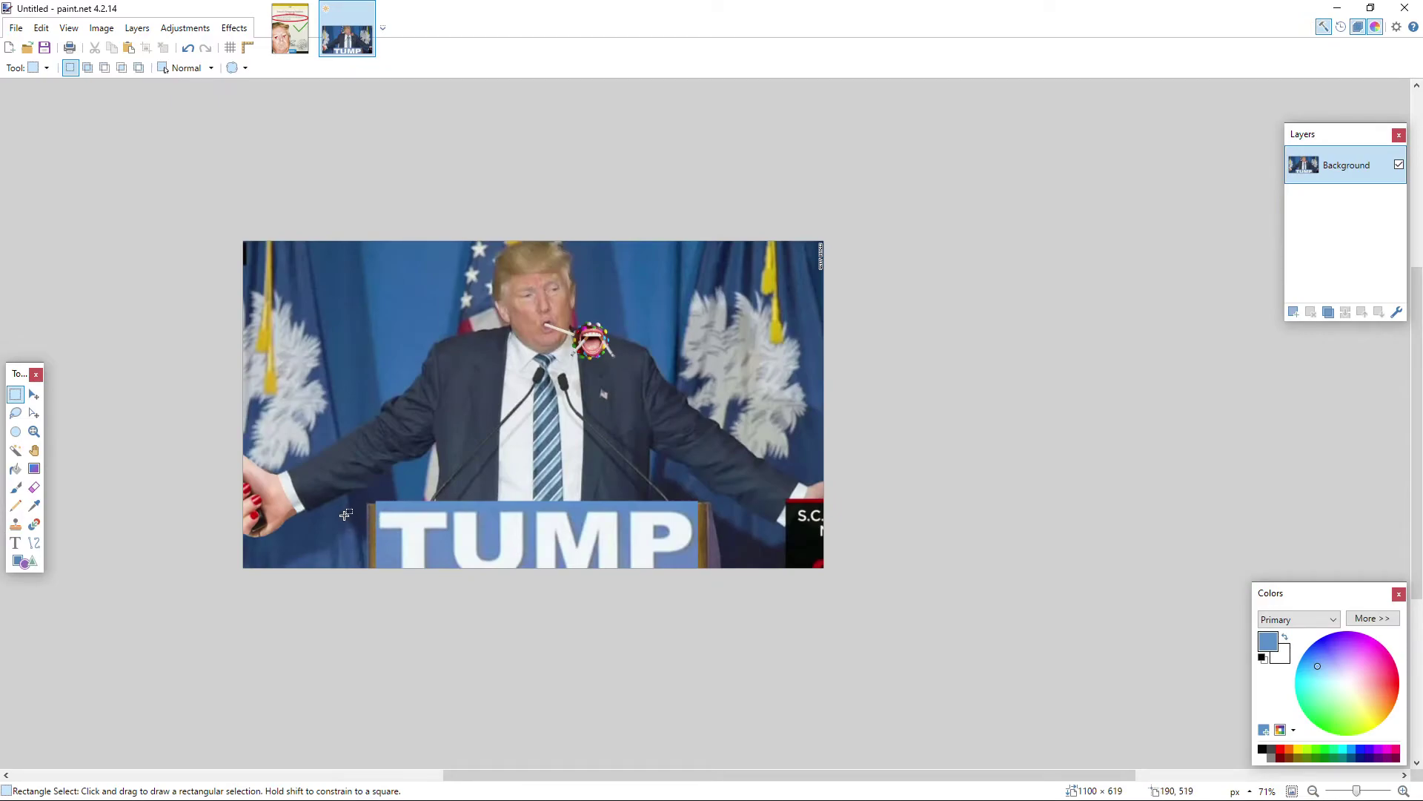
scroll(557, 648, "up", 3)
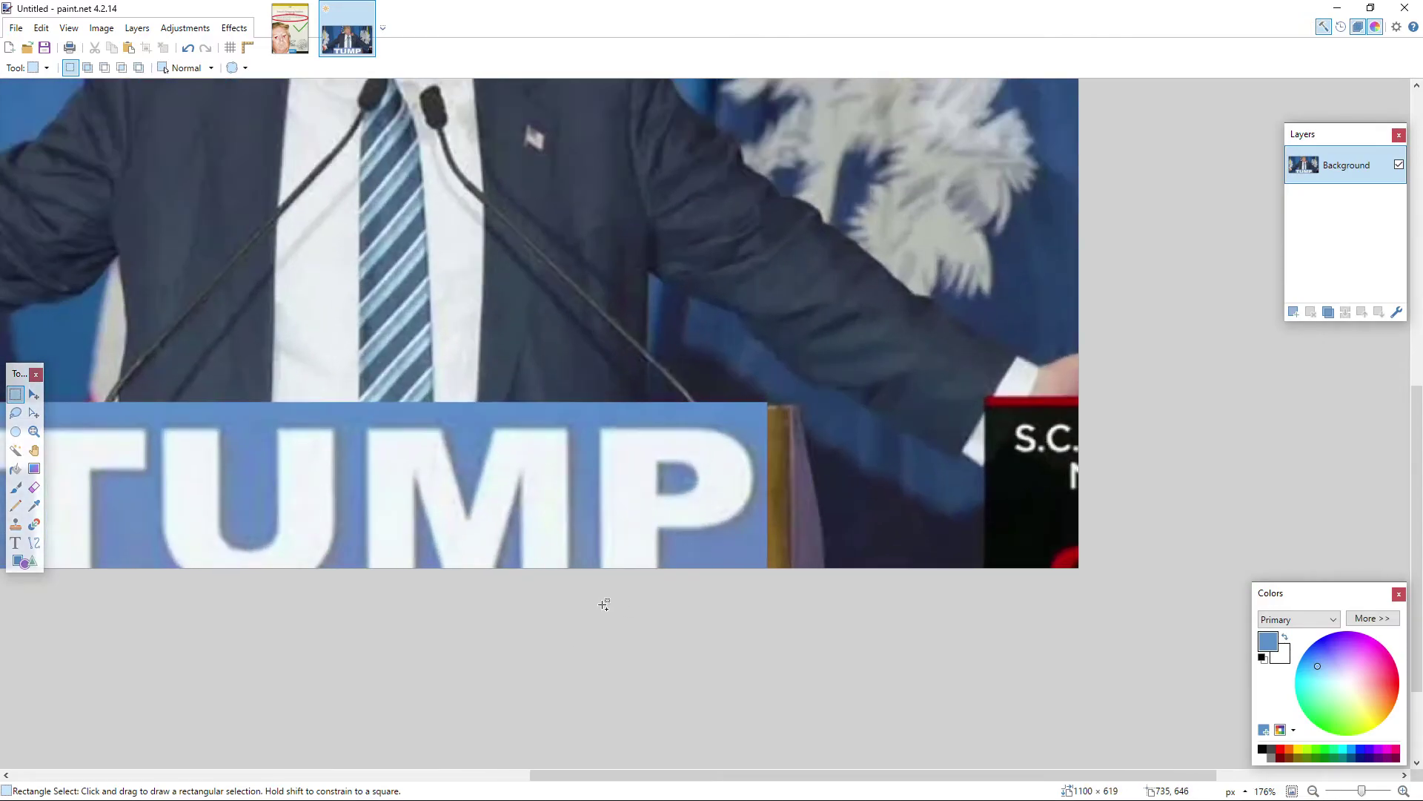
scroll(600, 604, "down", 3, "ctrl")
scroll(430, 240, "up", 3, "ctrl")
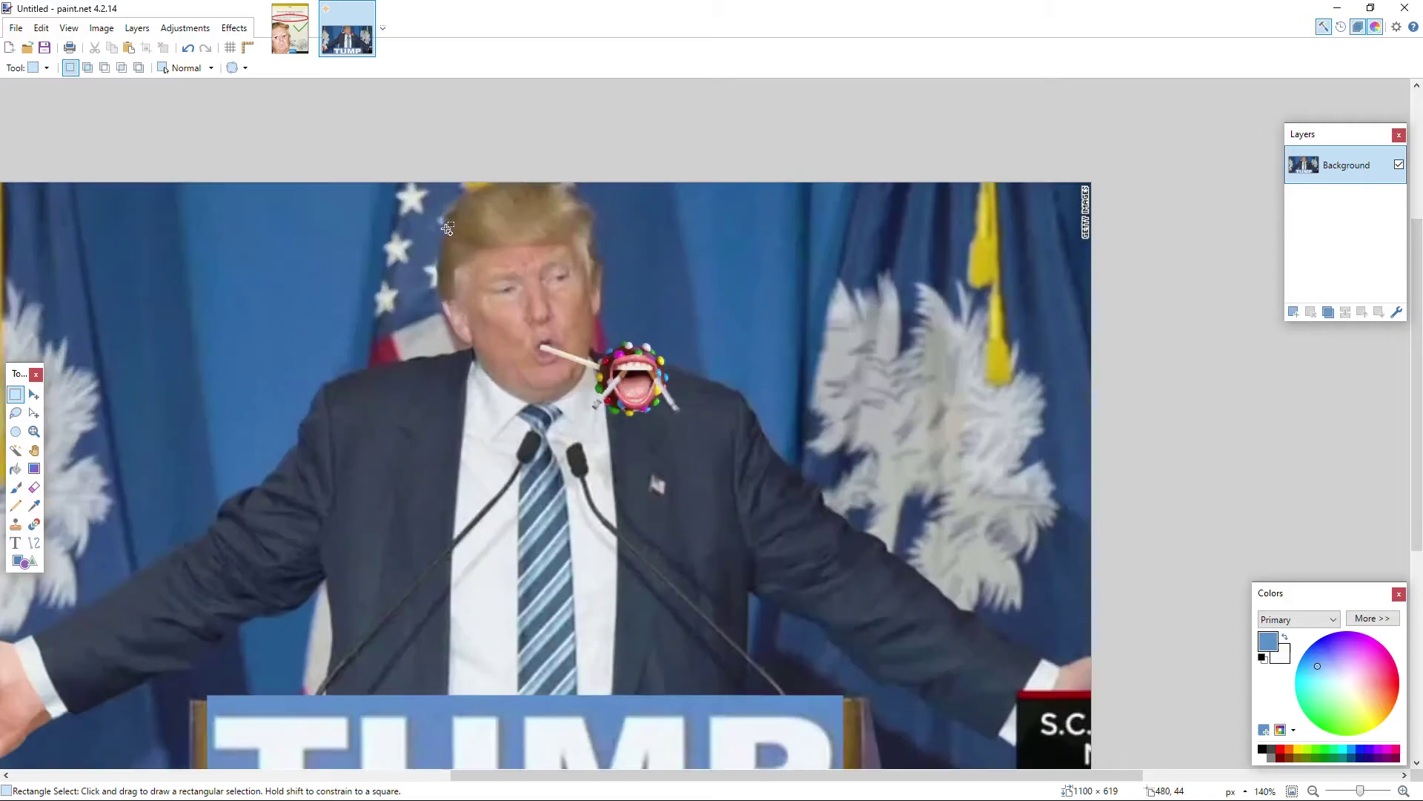
scroll(423, 245, "left", 3)
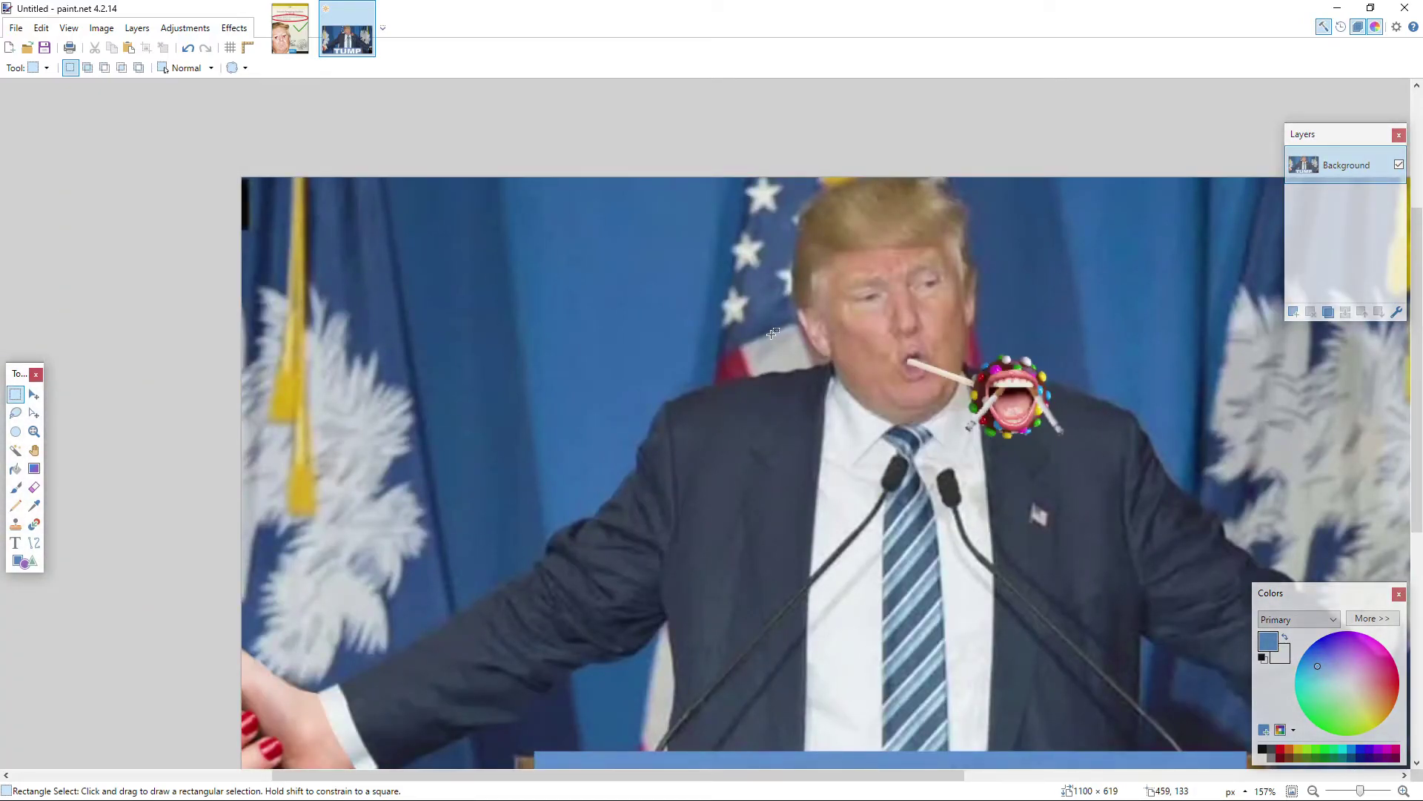
Step: Switch to the browser and search Google Images for "sword"
left_click(1327, 9)
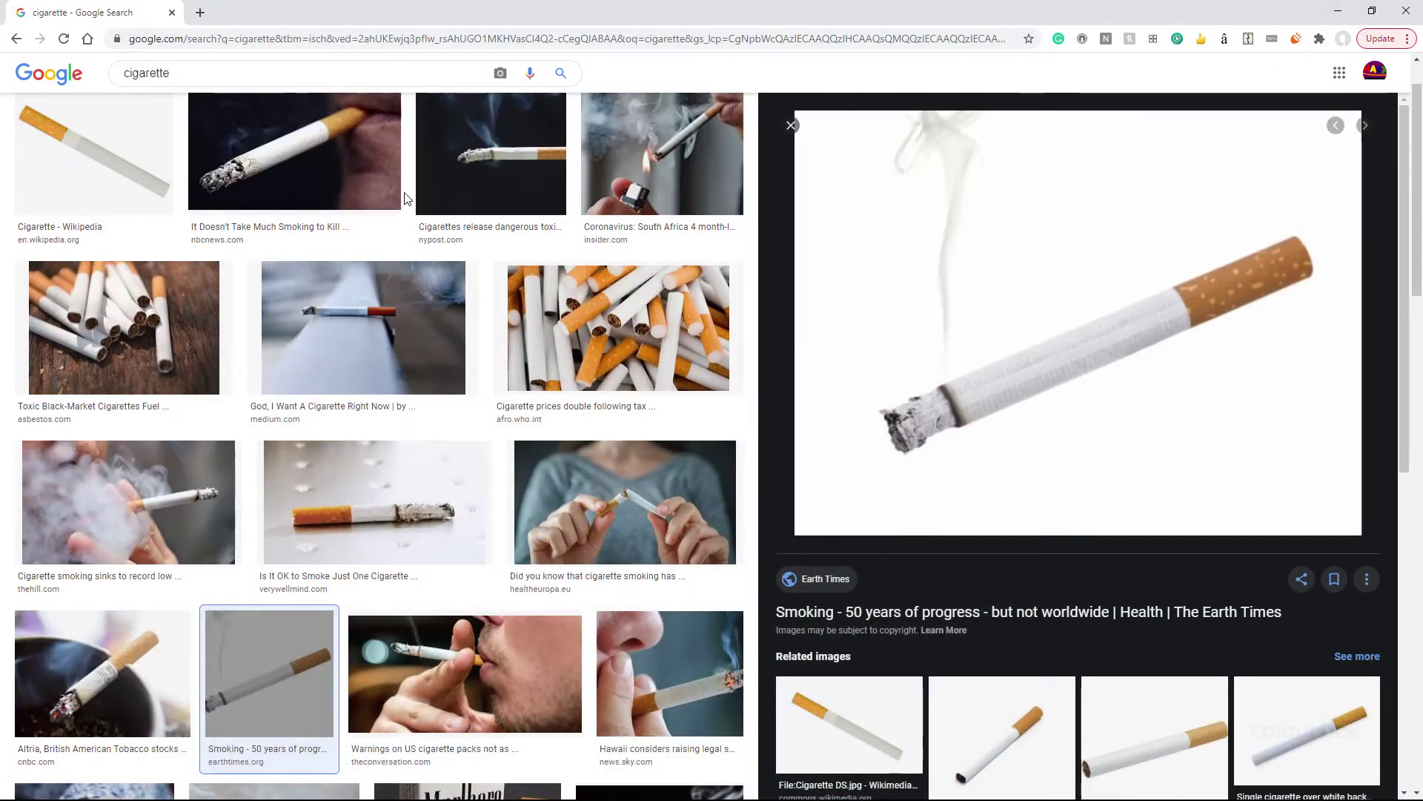
scroll(260, 86, "up", 2)
double_click(259, 86)
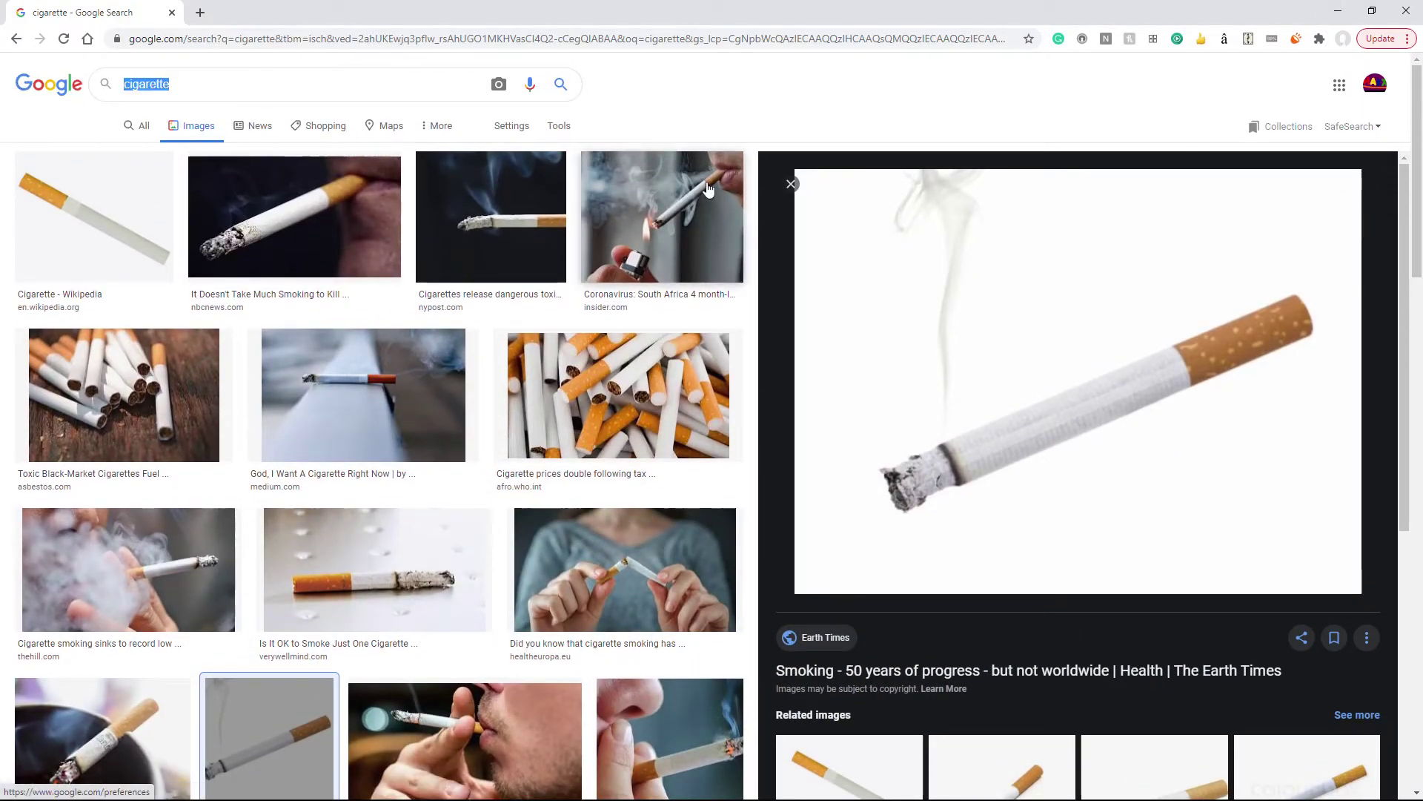
type("sword")
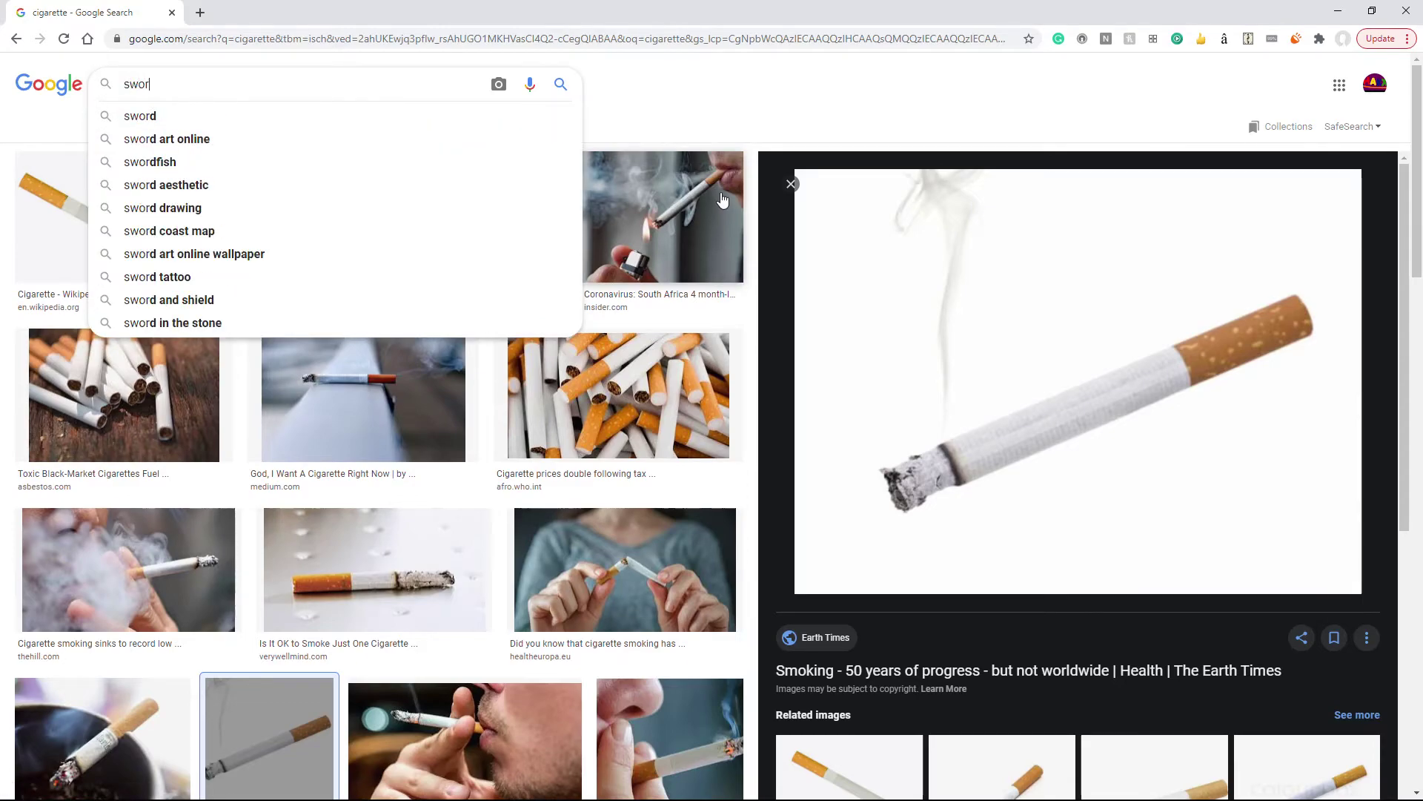
key("Return")
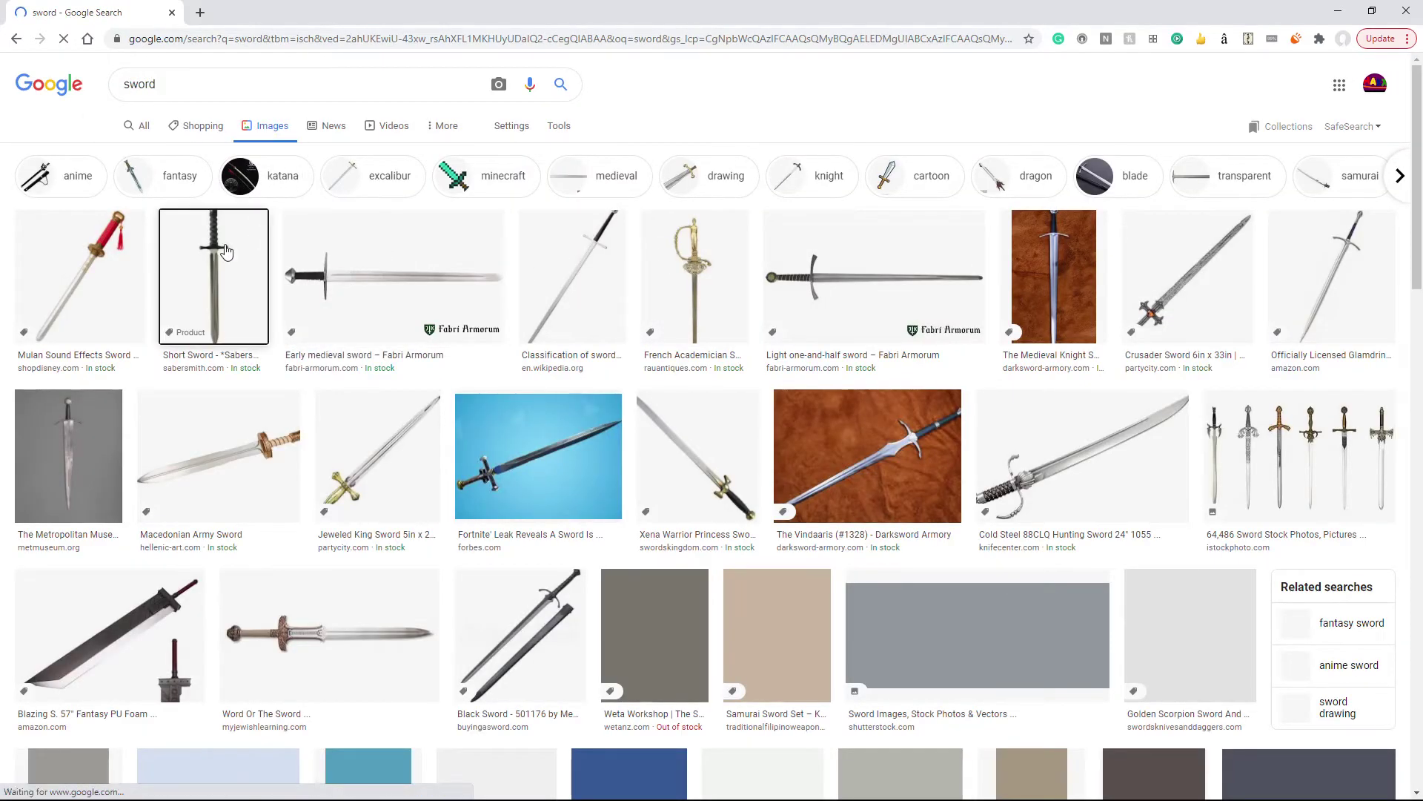
Step: Open the Short Sword image result, copy the image and return to the Untitled photo in paint.net
left_click(213, 275)
right_click(1258, 430)
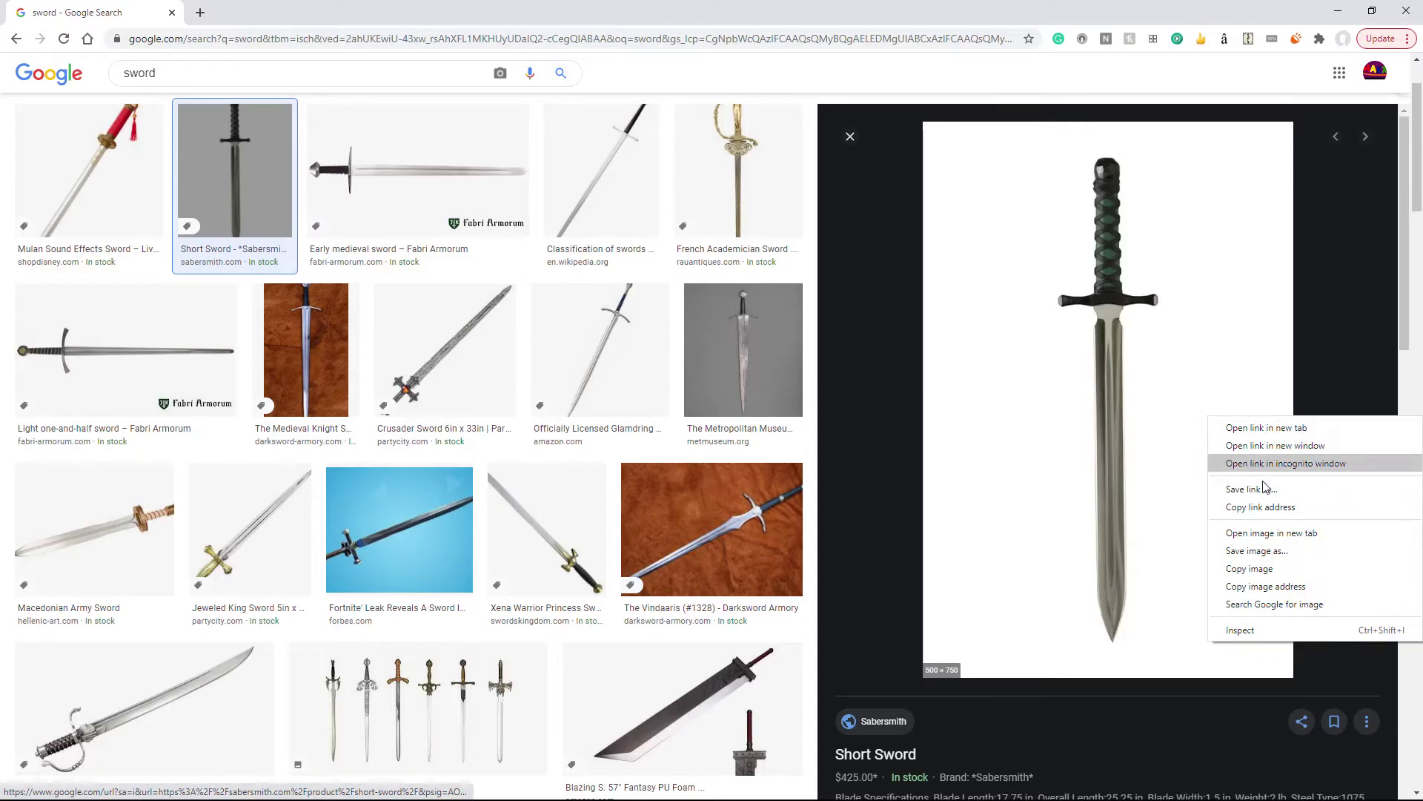
left_click(1255, 562)
key("super")
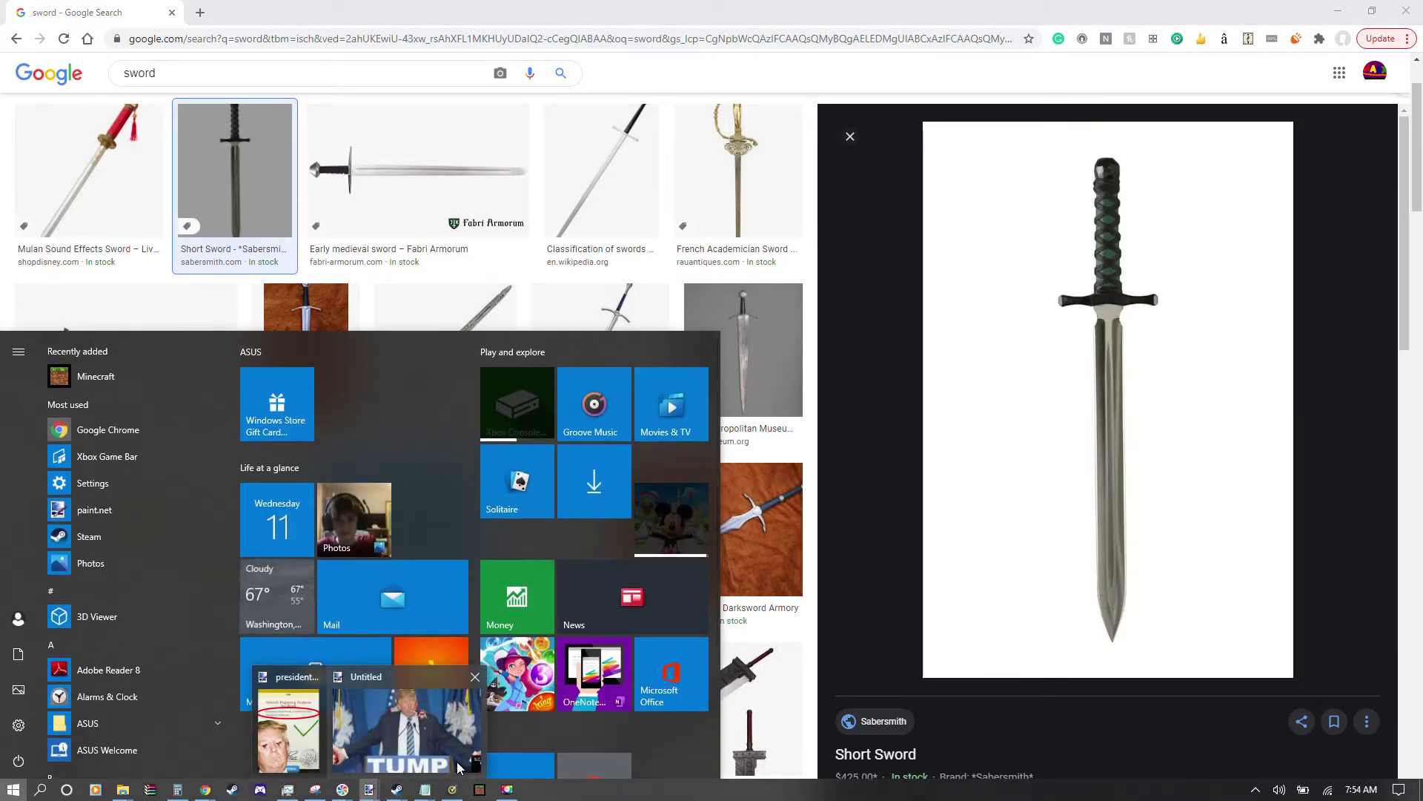
left_click(382, 749)
Step: Add a new layer above the Background and paste the sword image into it, keeping the canvas size
left_click(1294, 312)
key("super")
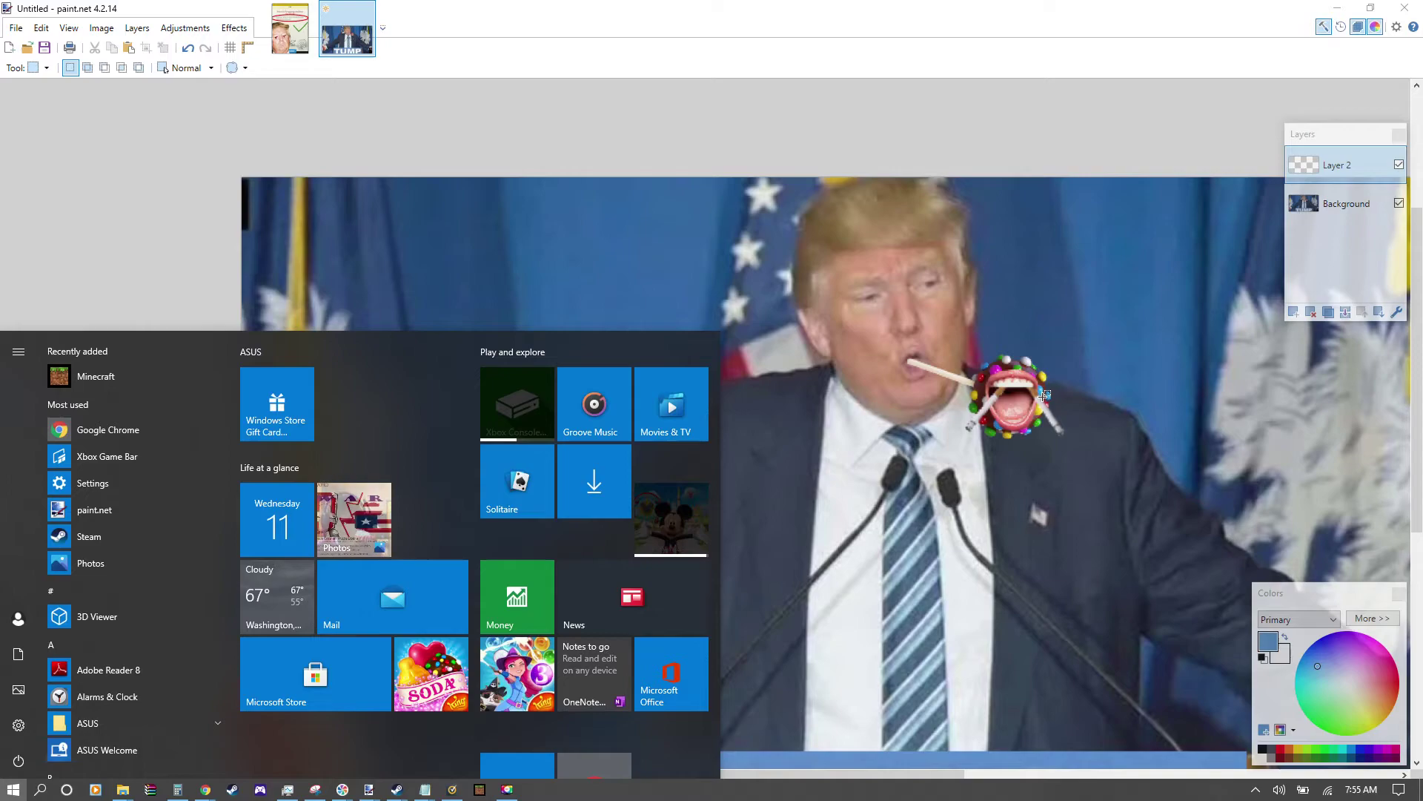
key("super")
key("ctrl+v")
left_click(688, 529)
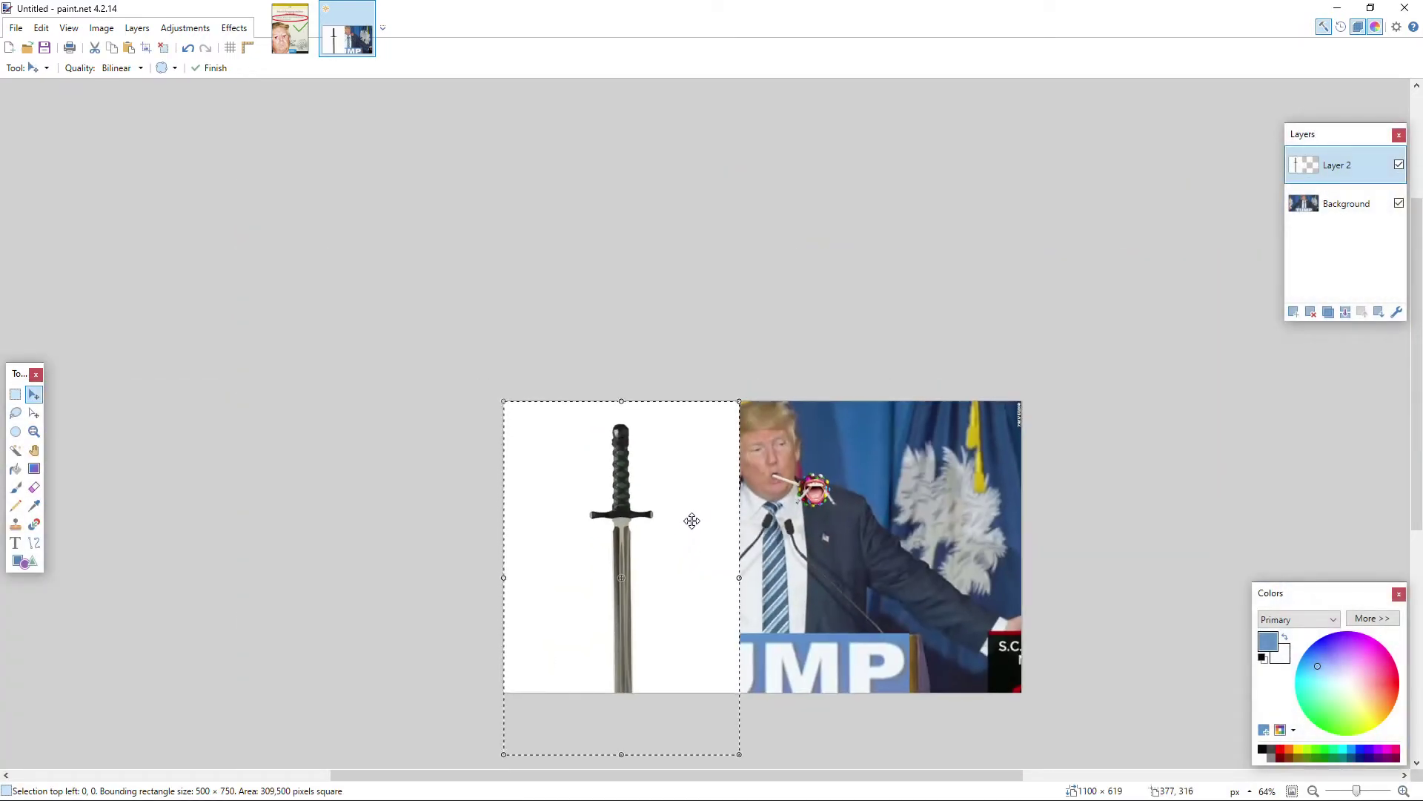
Step: Scale the pasted sword image down to about 223 × 334 px and place it between the white plume and the suit
left_click_drag(749, 407, 686, 717)
key("ctrl+z")
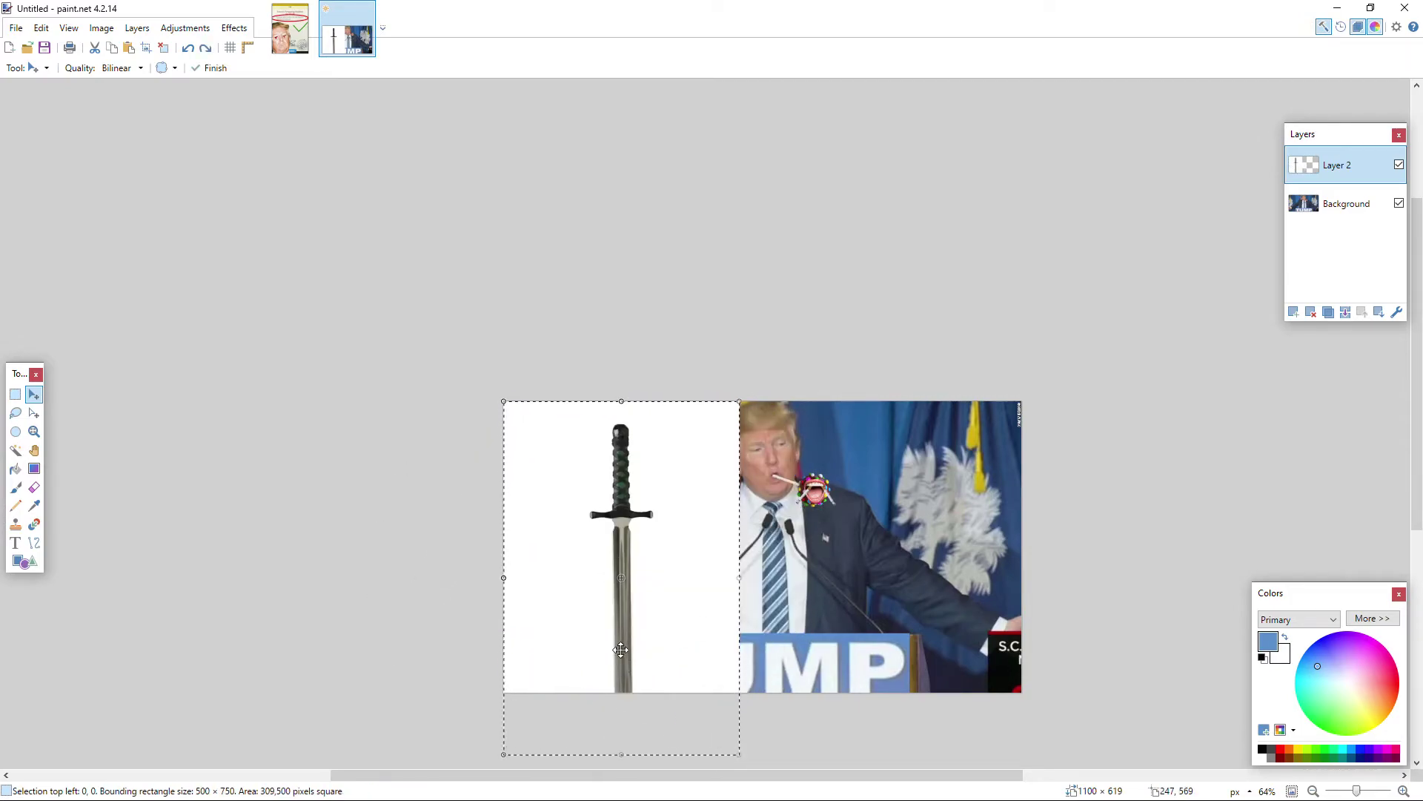
left_click_drag(508, 399, 635, 598)
left_click_drag(680, 673, 604, 554)
Step: Select the sword image's white background with the Magic Wand at about 52% tolerance and delete it
scroll(604, 554, "up", 2)
left_click(15, 450)
scroll(638, 503, "up", 2)
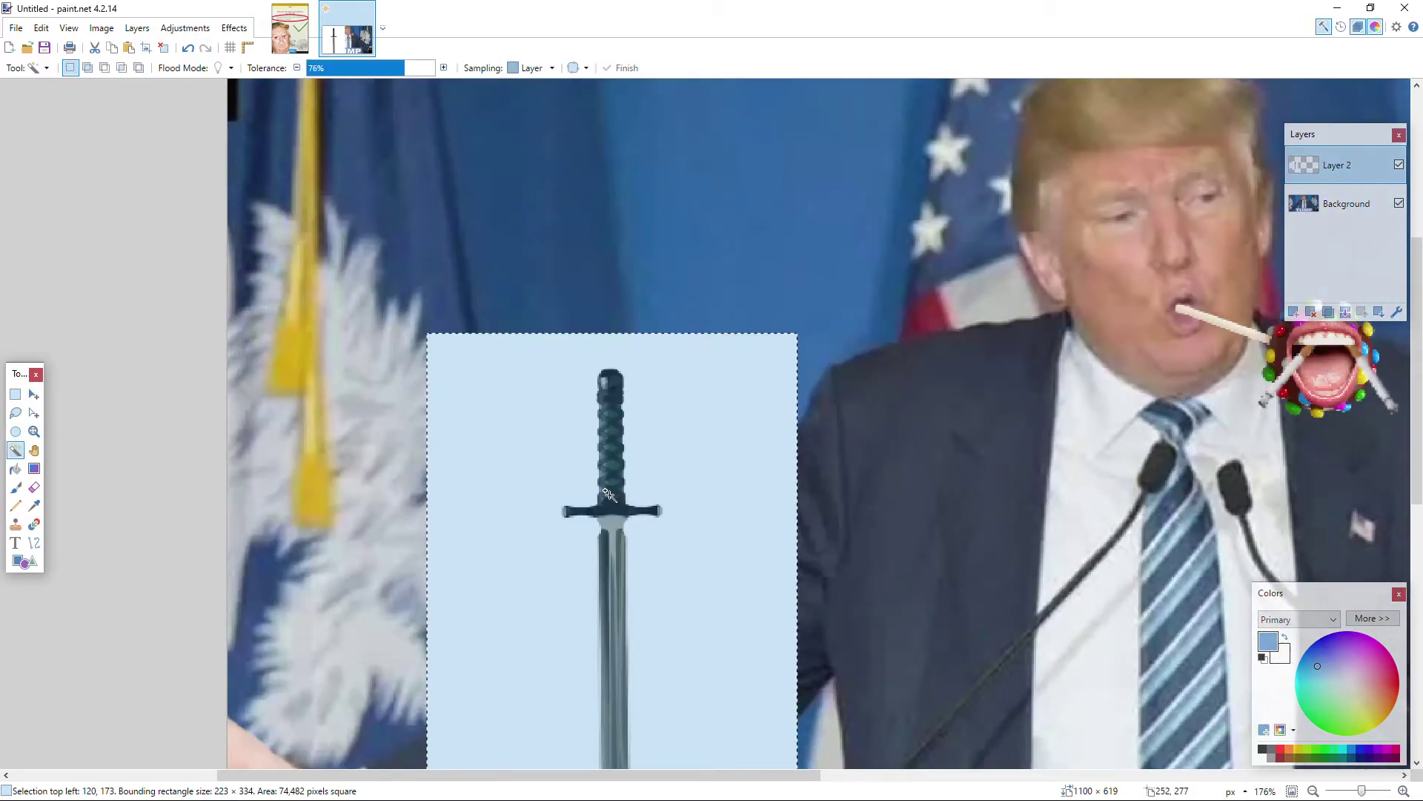
left_click(509, 470)
left_click(361, 67)
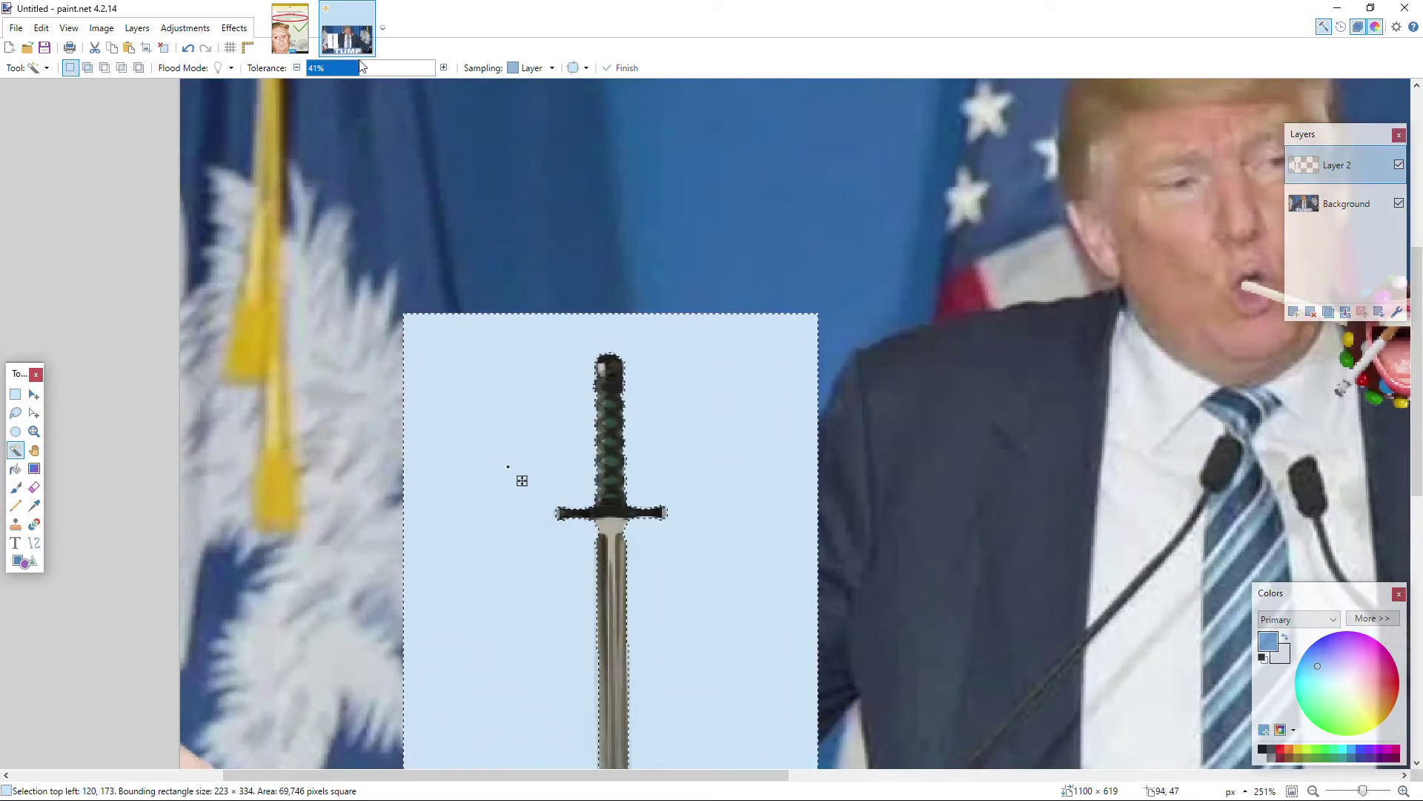
scroll(482, 228, "down", 3)
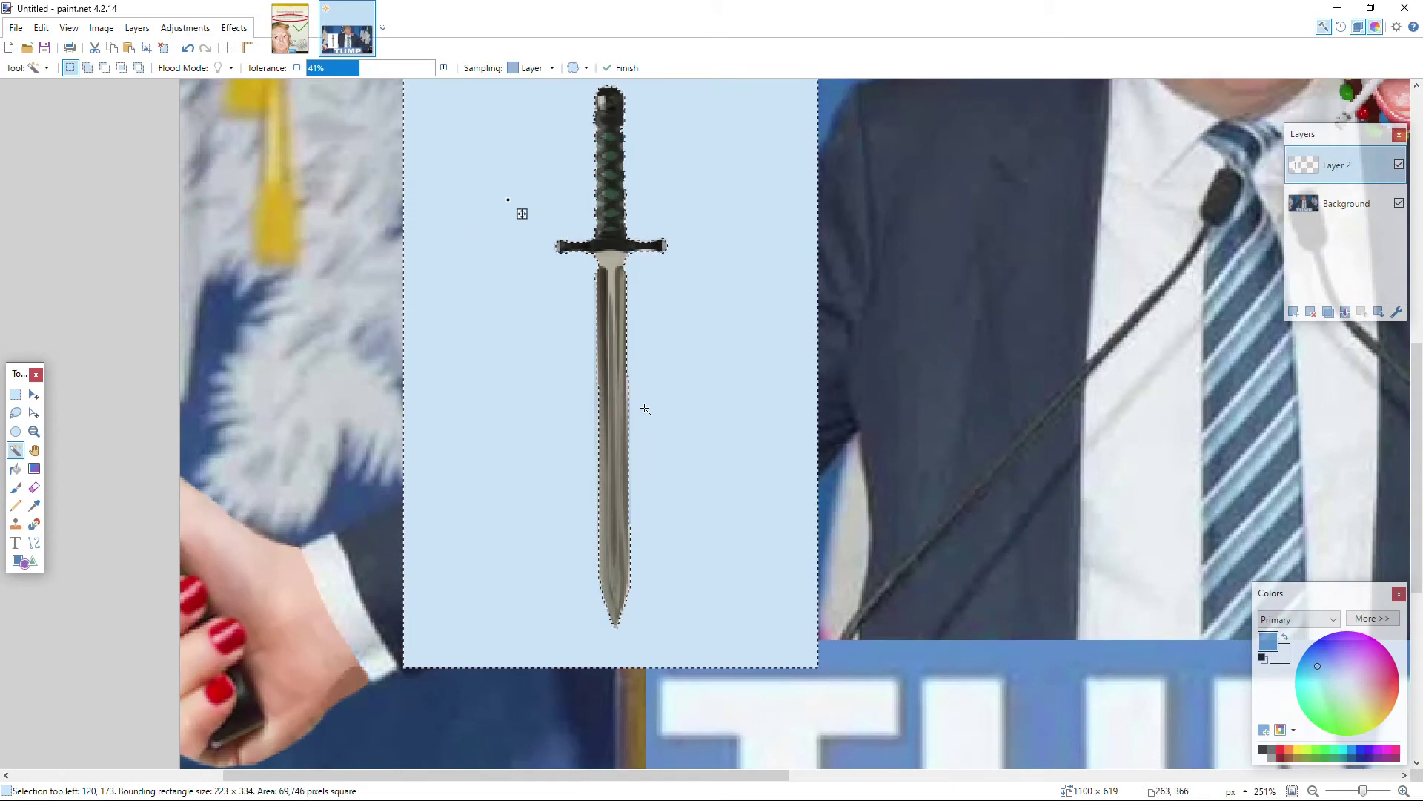
left_click(373, 69)
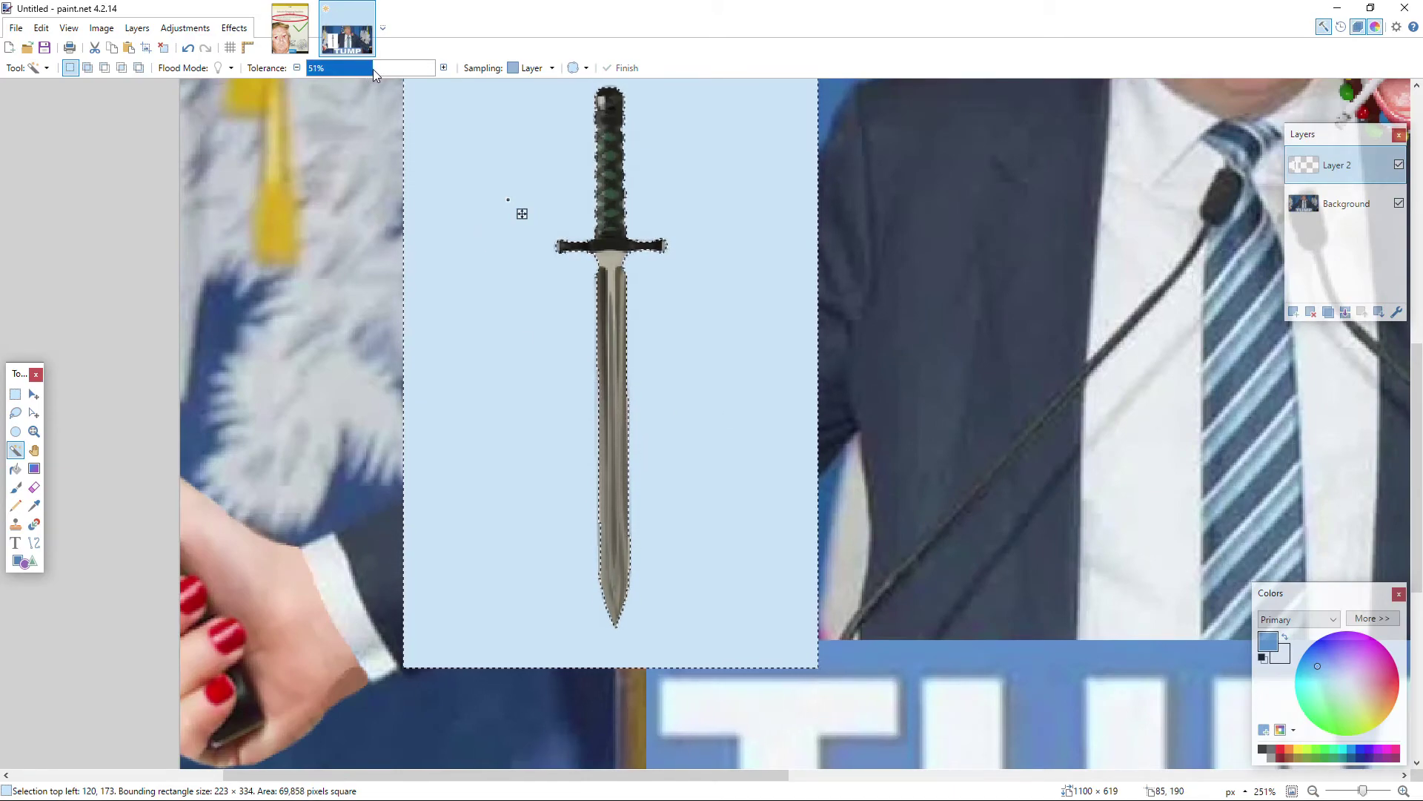
key("Delete")
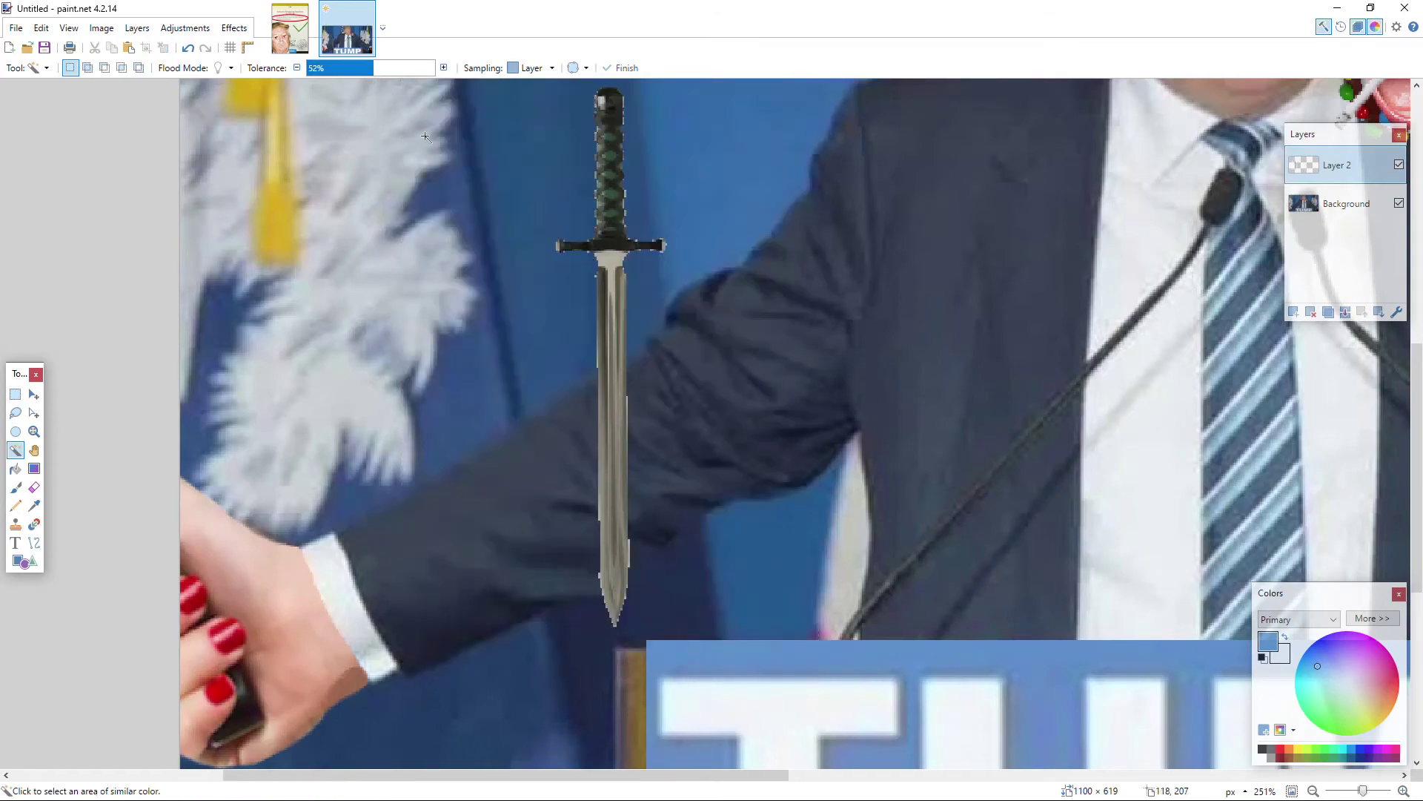
Step: Select the cut-out sword with a rectangle, rotate it to -120° and place its hilt at the shoulder beside the US flag
scroll(518, 266, "up", 1)
left_click(14, 394)
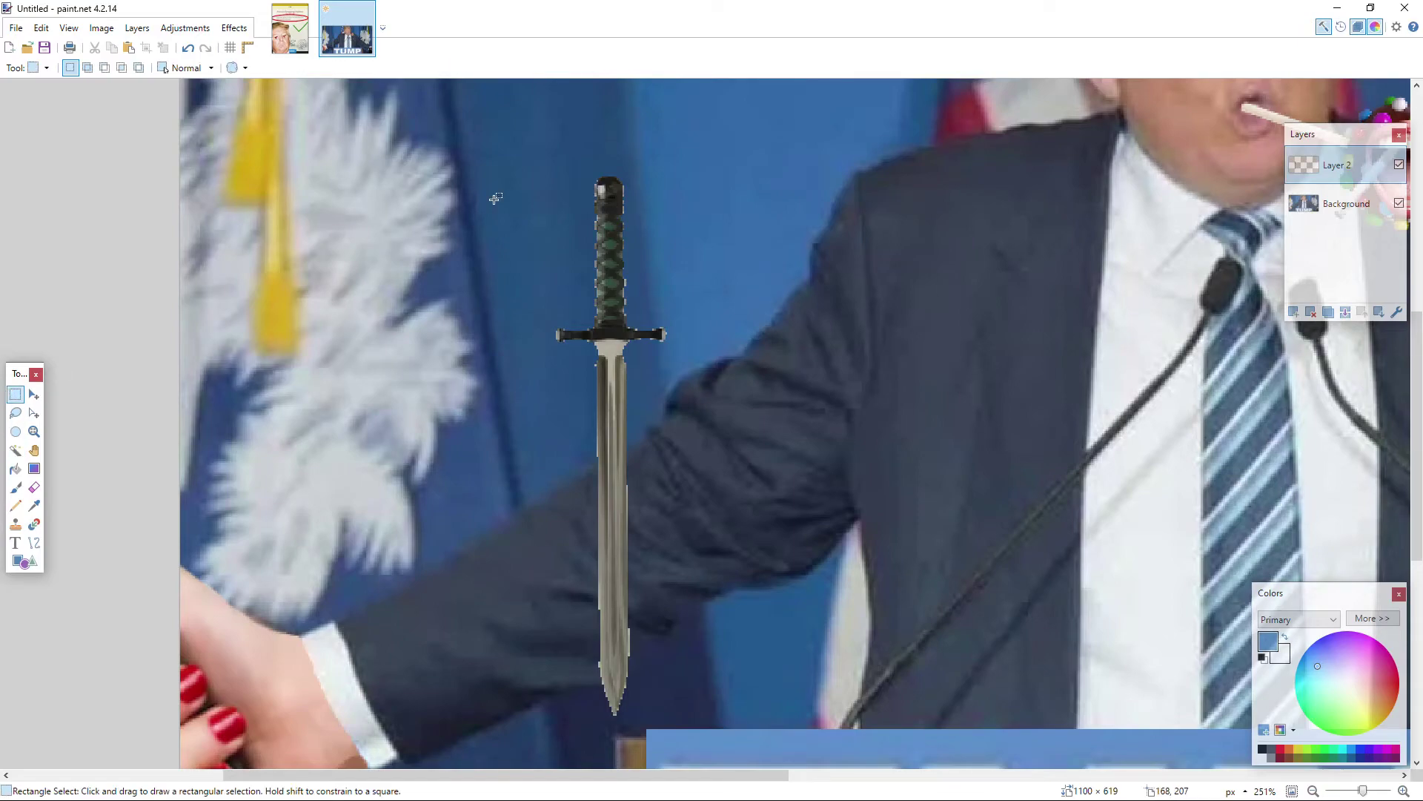
left_click_drag(473, 141, 716, 725)
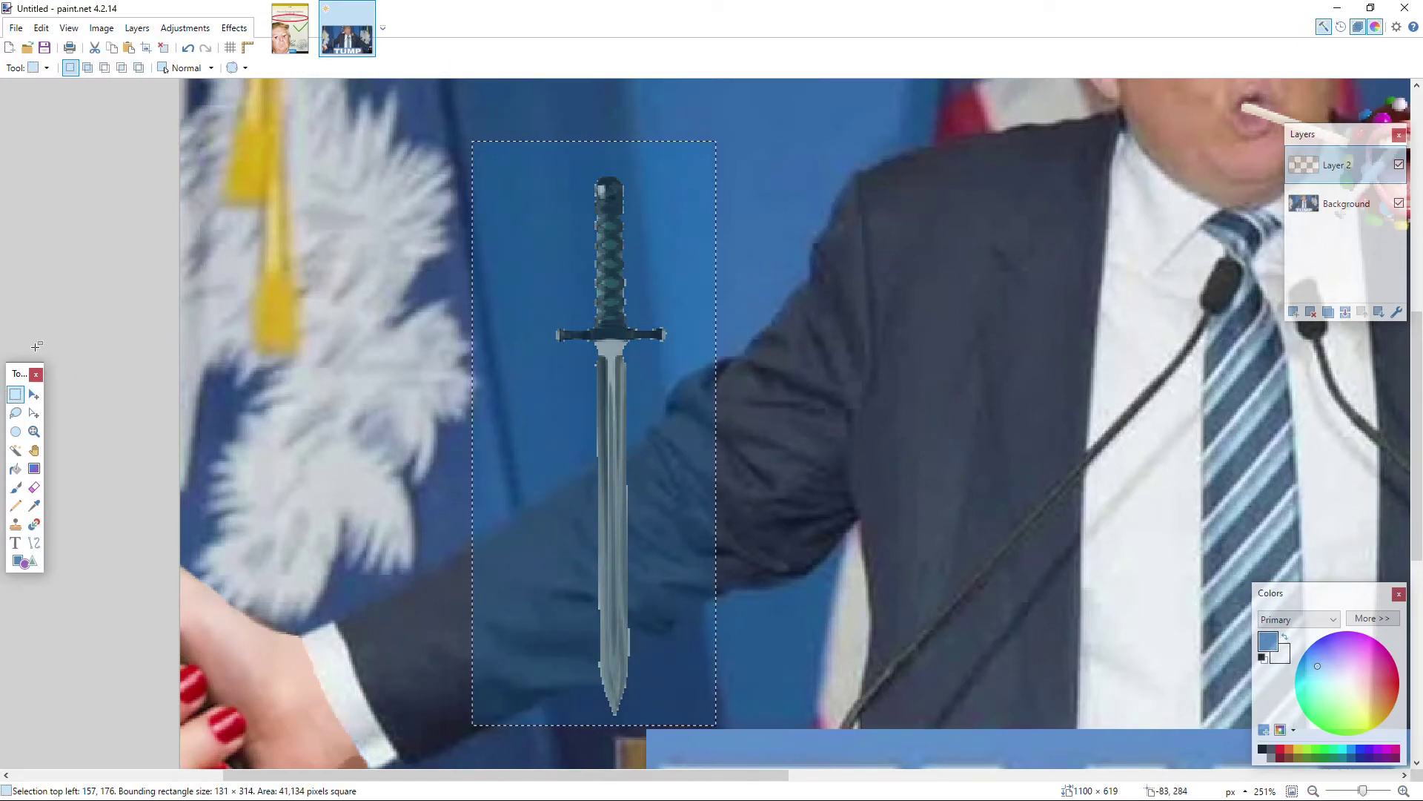
left_click(33, 393)
left_click_drag(728, 121, 810, 260)
scroll(749, 626, "up", 3)
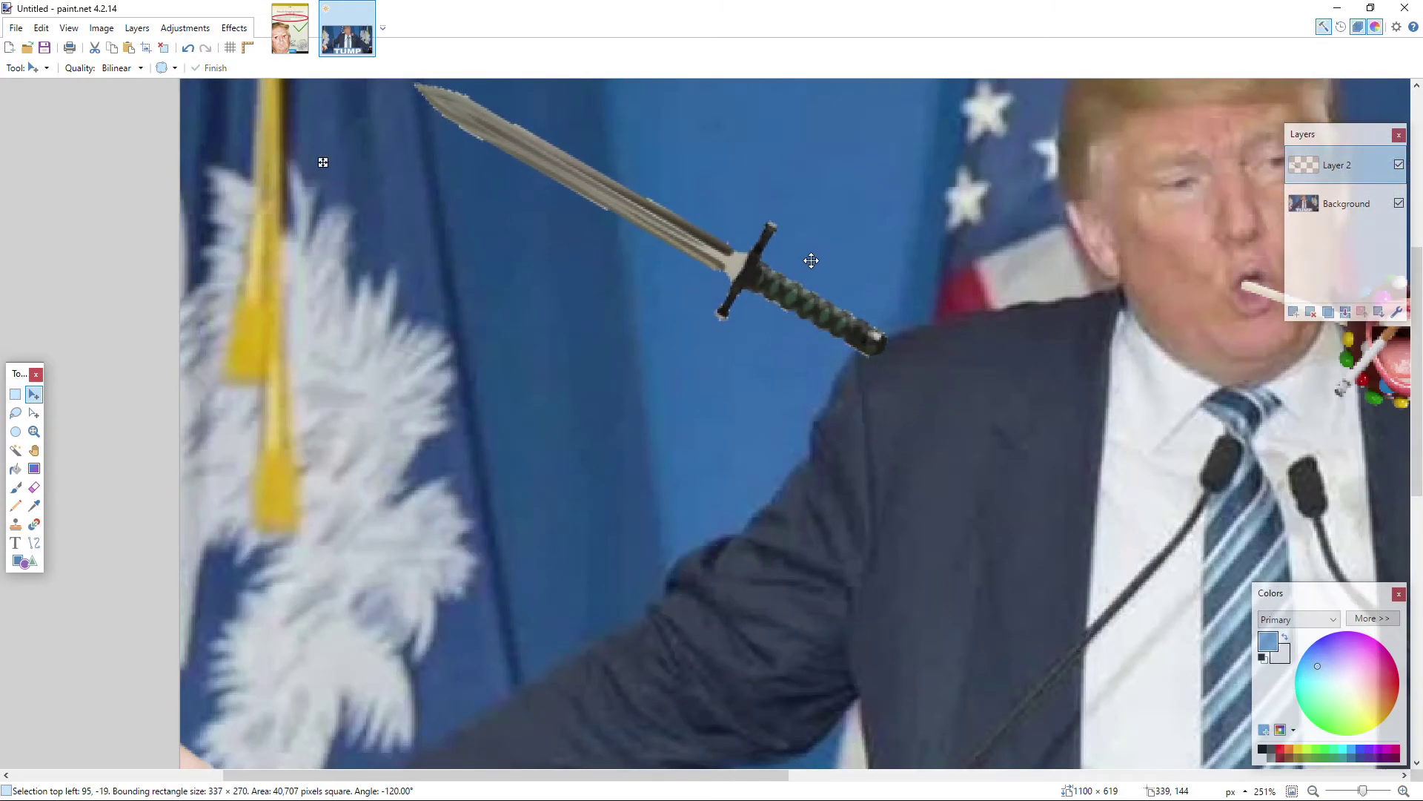
Step: Lower Layer 2's opacity to 143 so the shoulder edge can be seen through the sword hilt
scroll(951, 344, "up", 5)
scroll(797, 314, "up", 2)
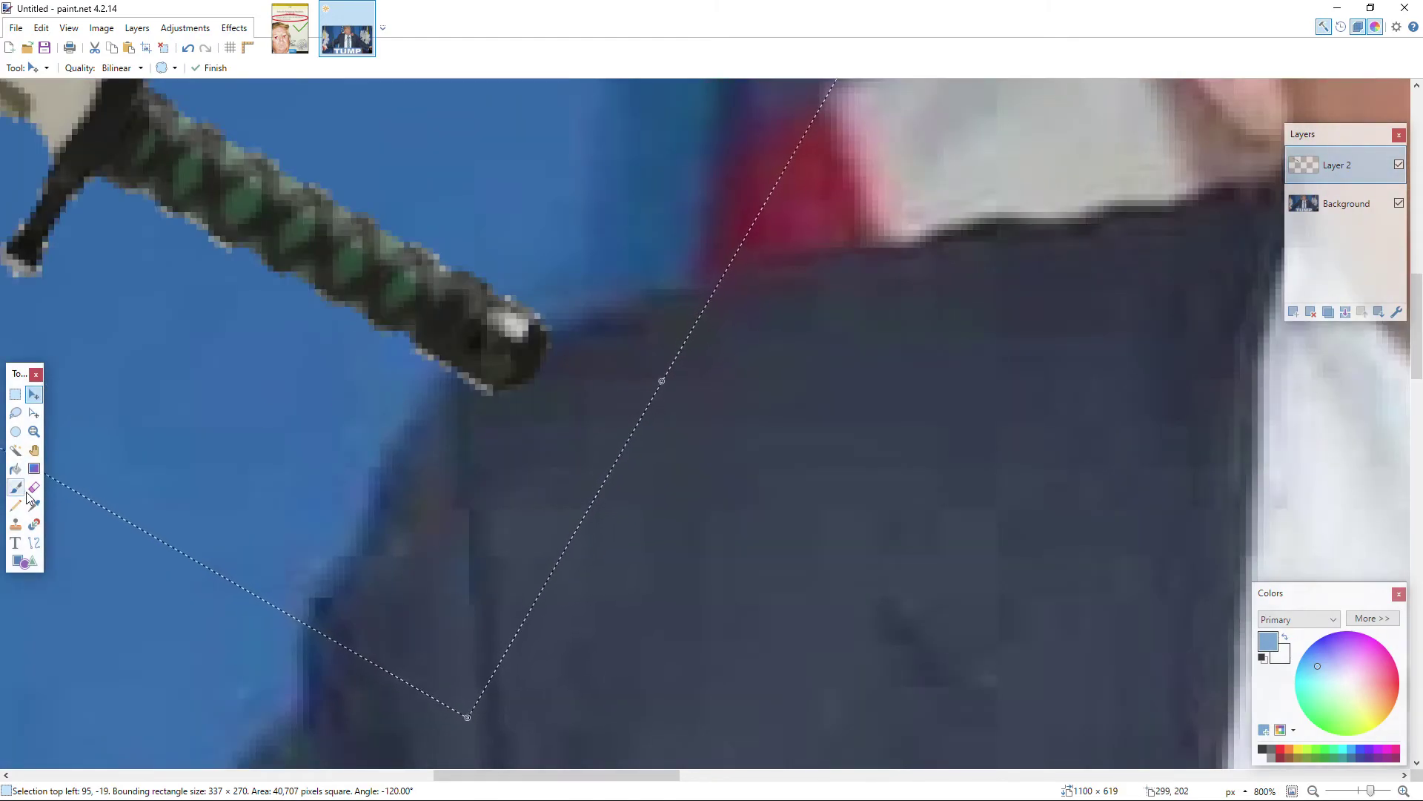
double_click(1340, 176)
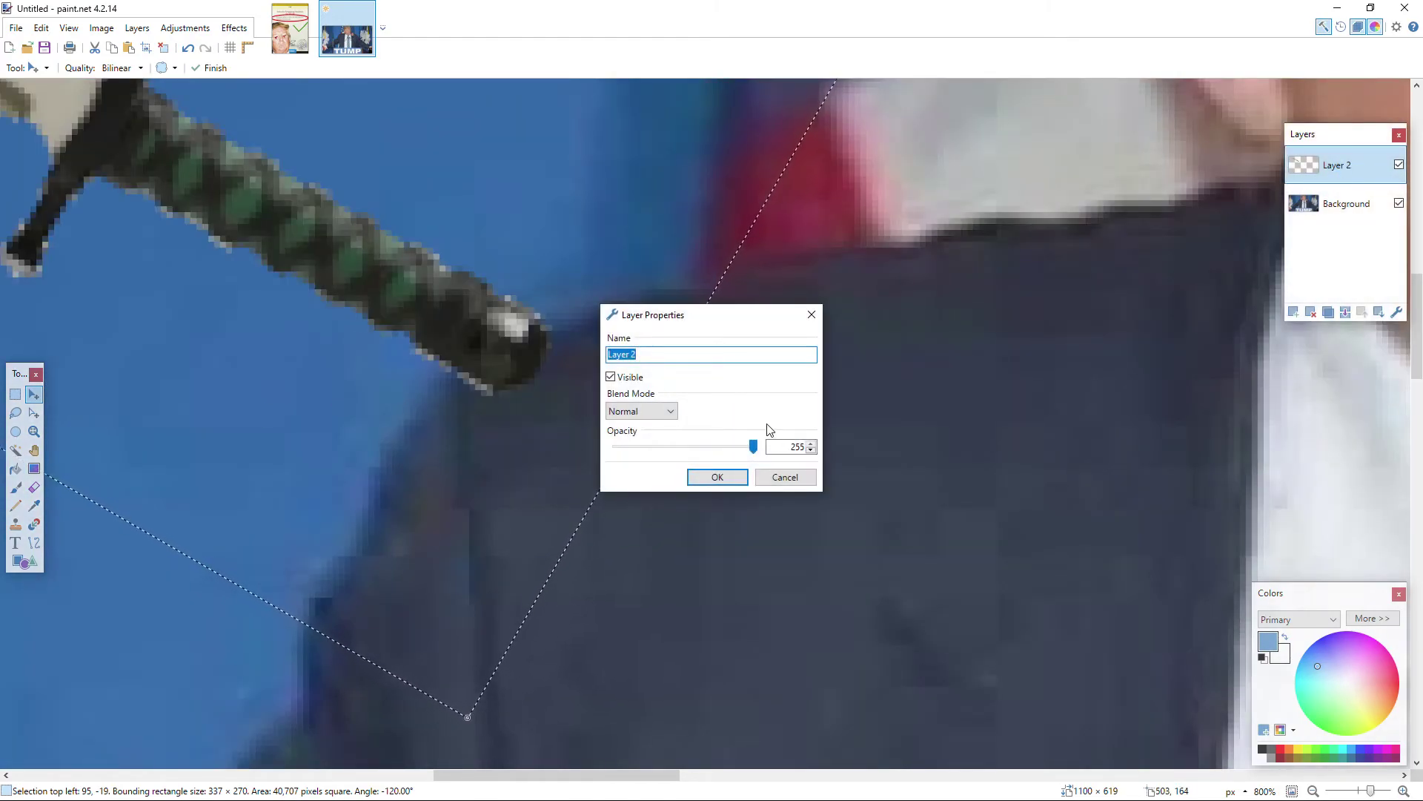
left_click_drag(754, 448, 693, 443)
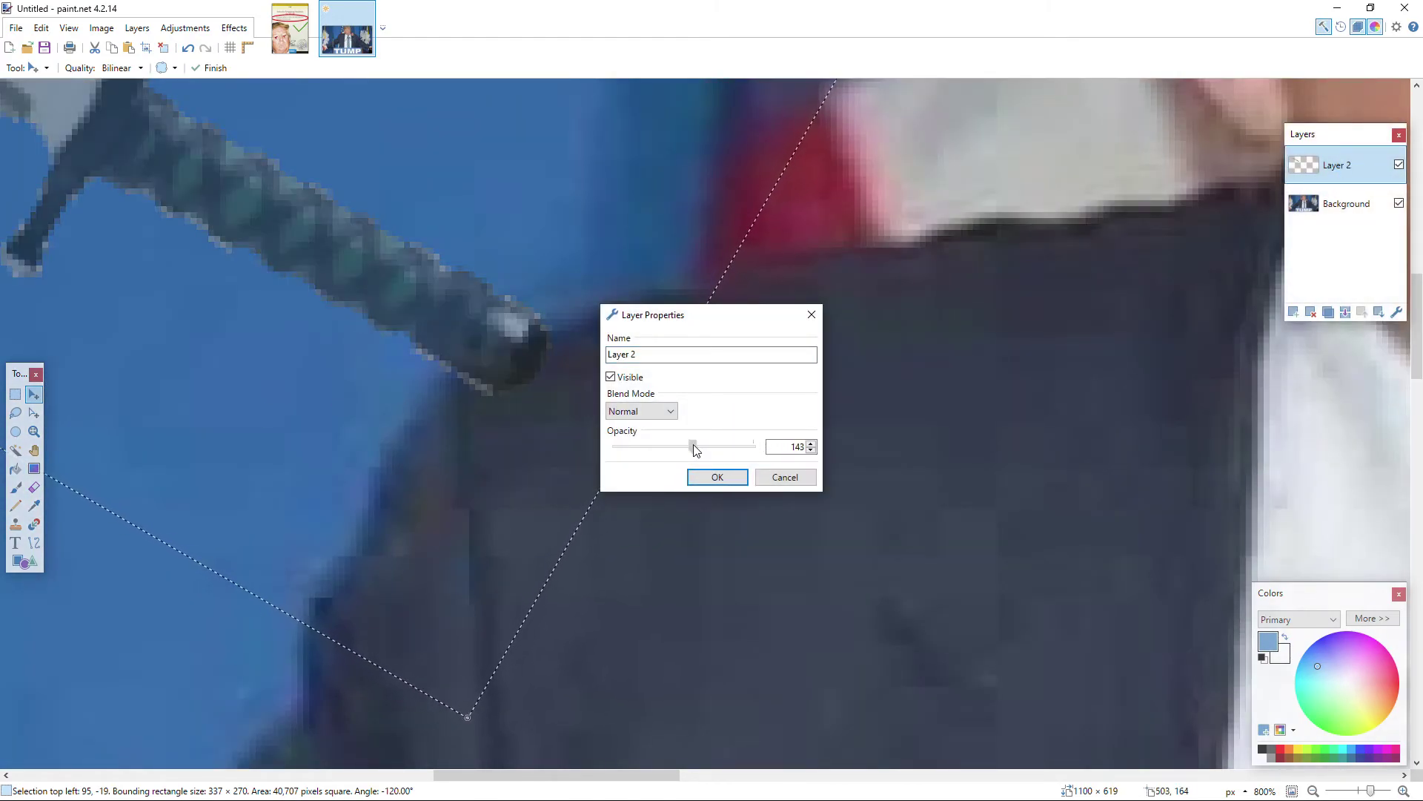
left_click(716, 476)
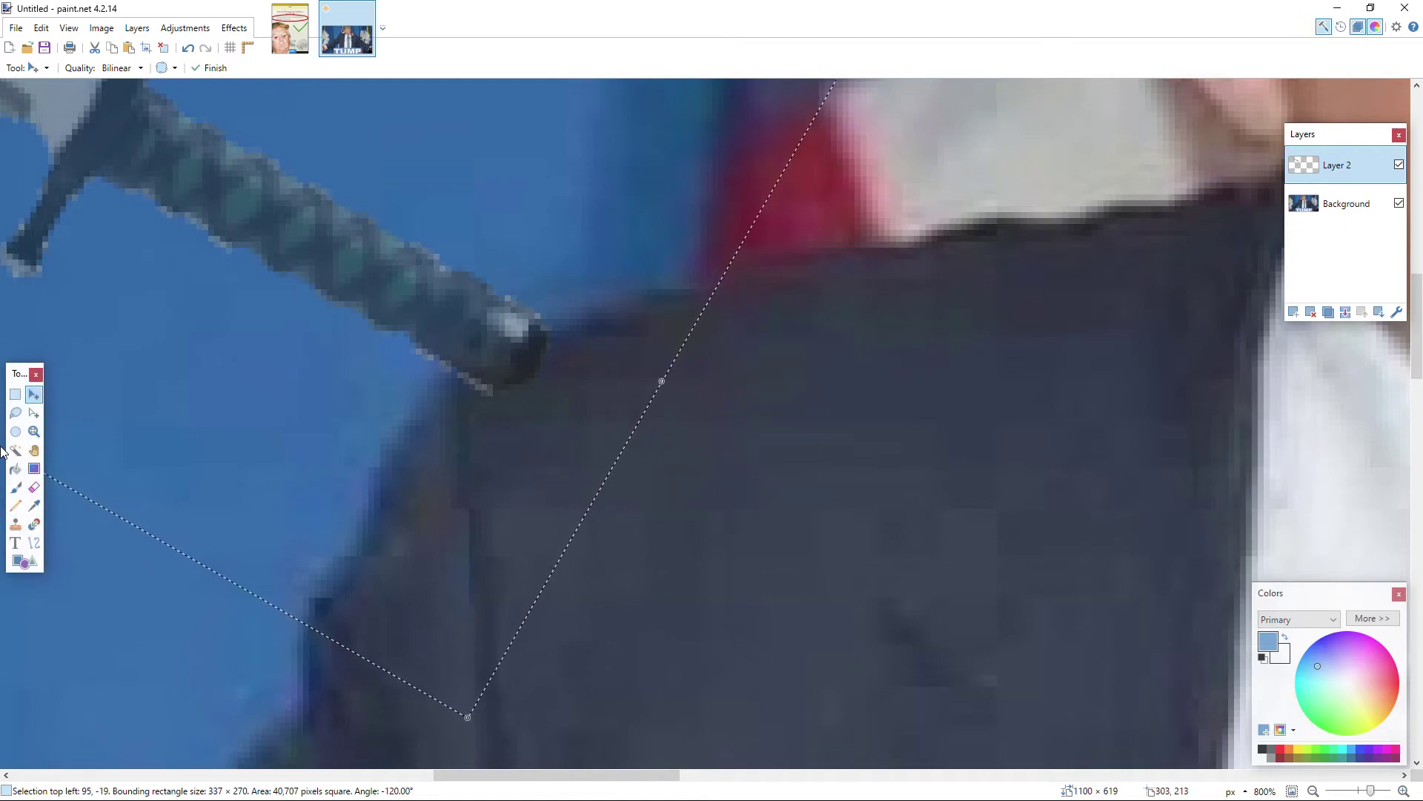
Step: Erase the end of the sword hilt that overlaps the suit shoulder, using an eraser width of 3
left_click(33, 487)
scroll(442, 392, "up", 2)
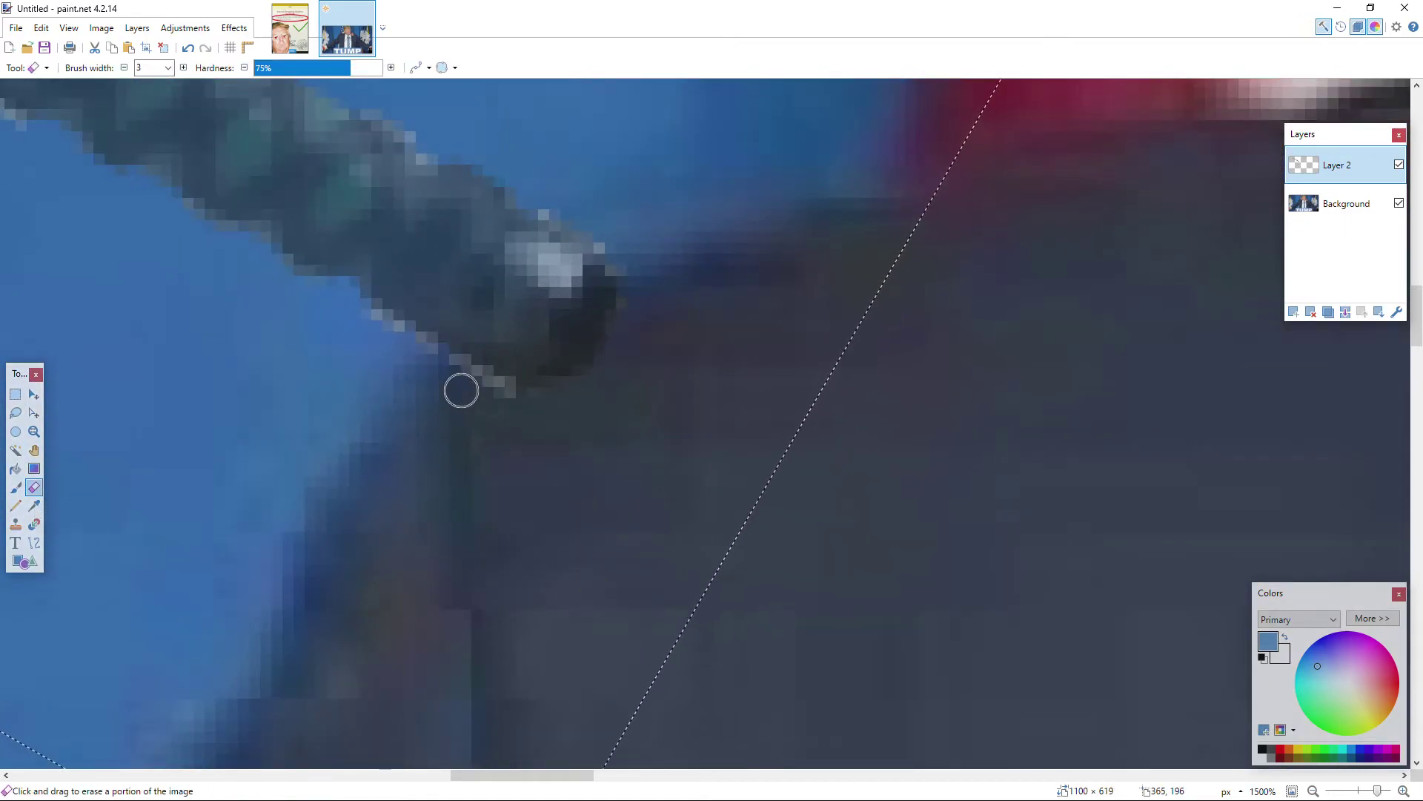
mouse_move(476, 371)
left_mouse_down()
mouse_move(610, 343)
mouse_move(540, 385)
mouse_move(572, 340)
mouse_move(567, 388)
mouse_move(632, 317)
mouse_move(519, 372)
left_mouse_up()
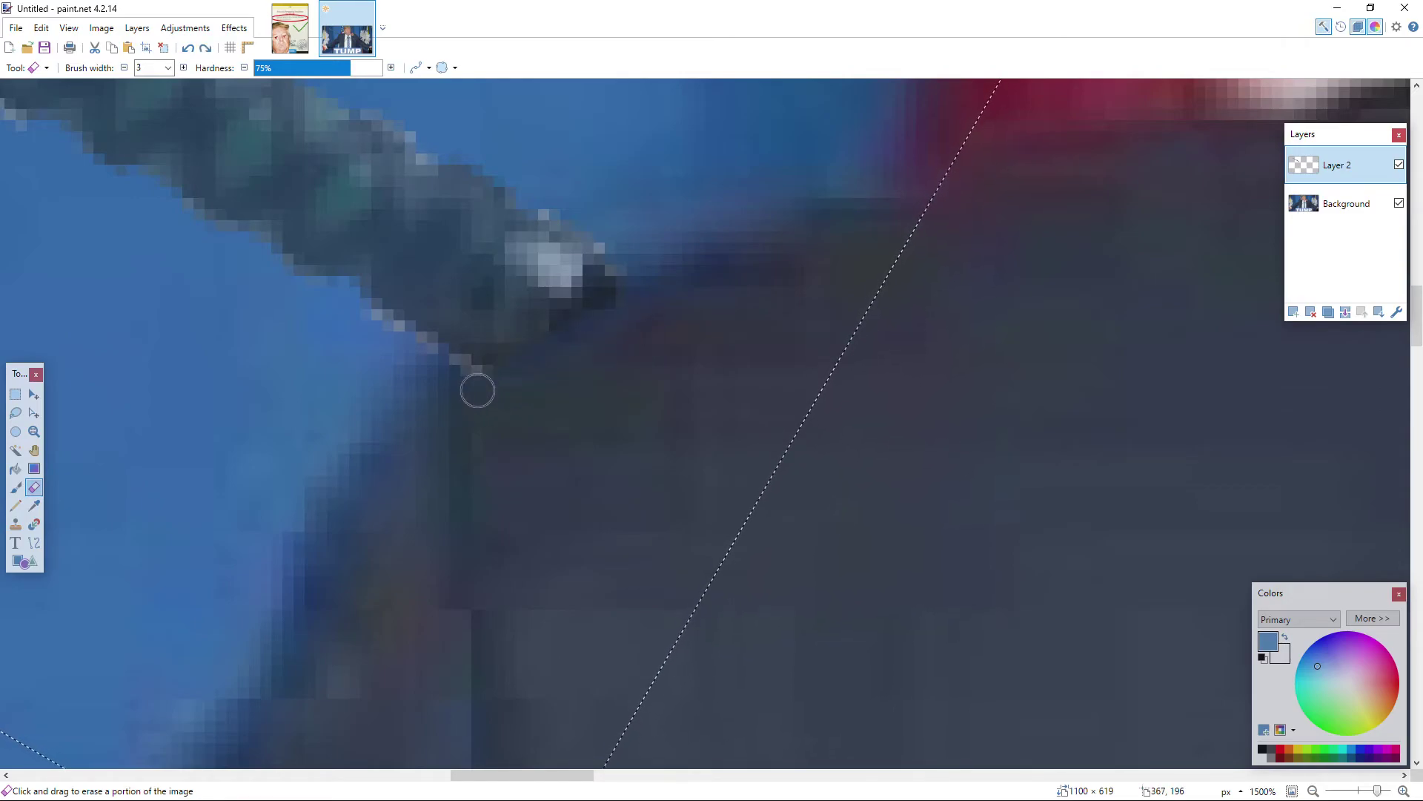
scroll(574, 370, "down", 8)
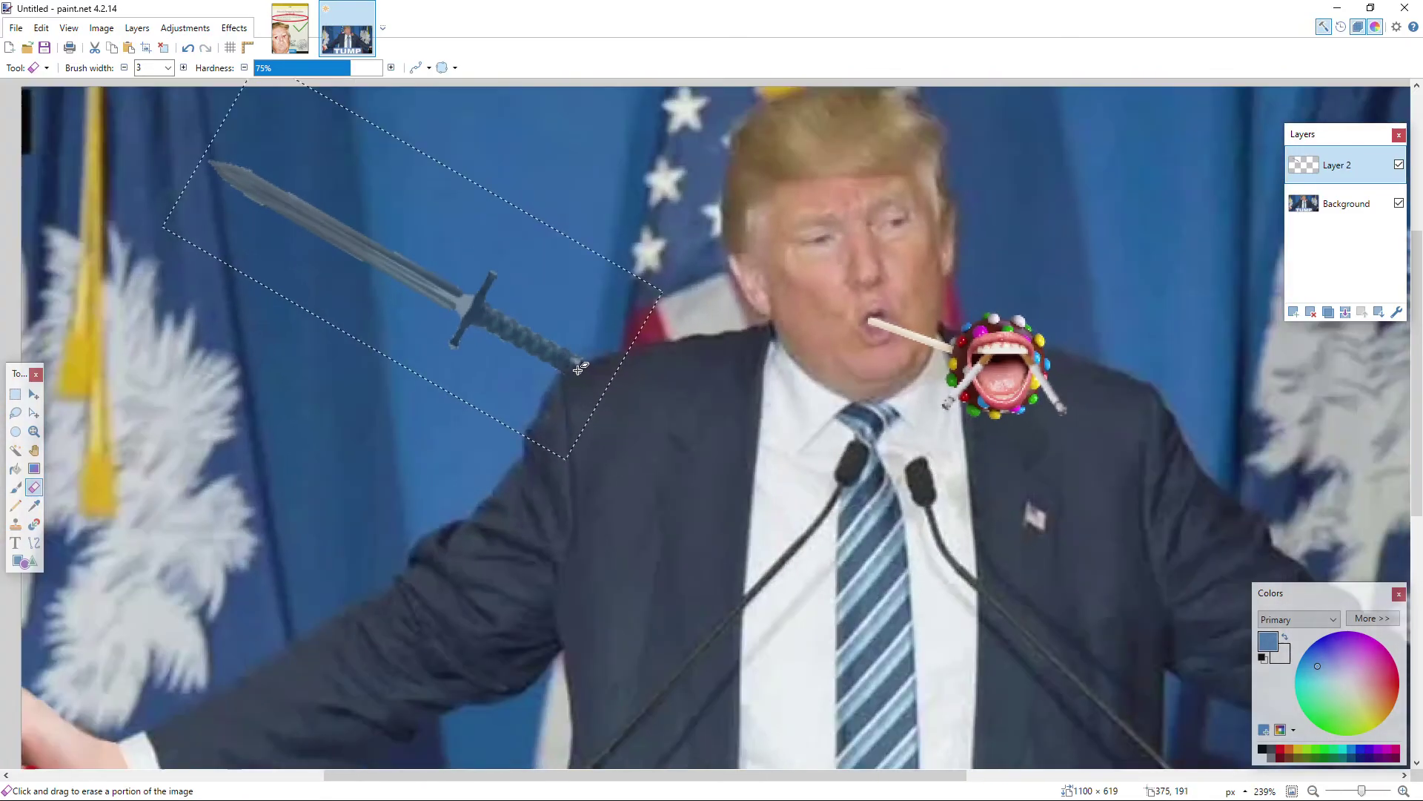
Step: Add a second, reversed sword at -135° and place its hilt against the shoulder on the lollipop side
scroll(579, 368, "down", 3)
key("m")
left_click_drag(651, 301, 273, 506)
left_click_drag(363, 370, 1019, 407)
scroll(1032, 374, "up", 3)
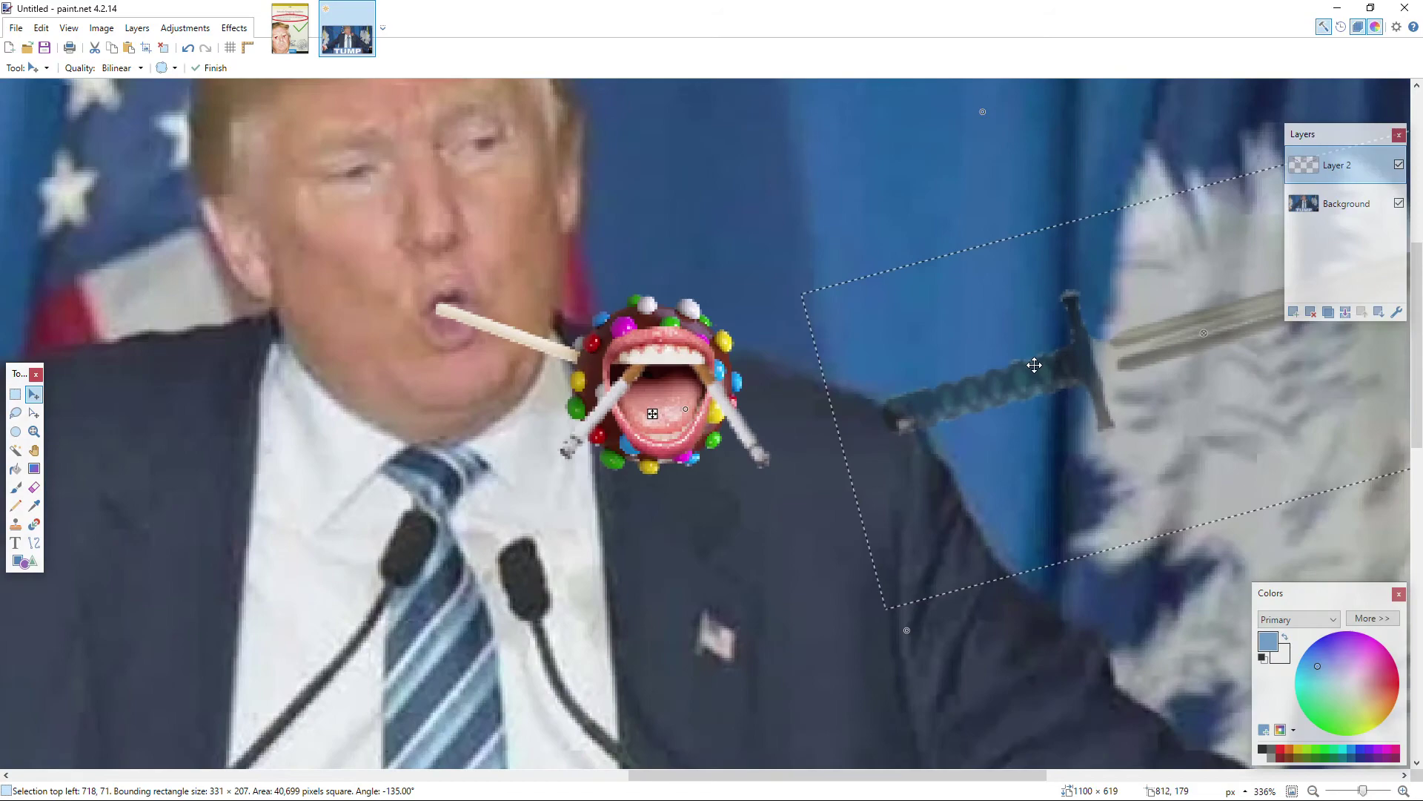
Step: Erase the part of the second sword's hilt that overlaps the suit shoulder, with the eraser at width 3
scroll(1035, 364, "up", 5)
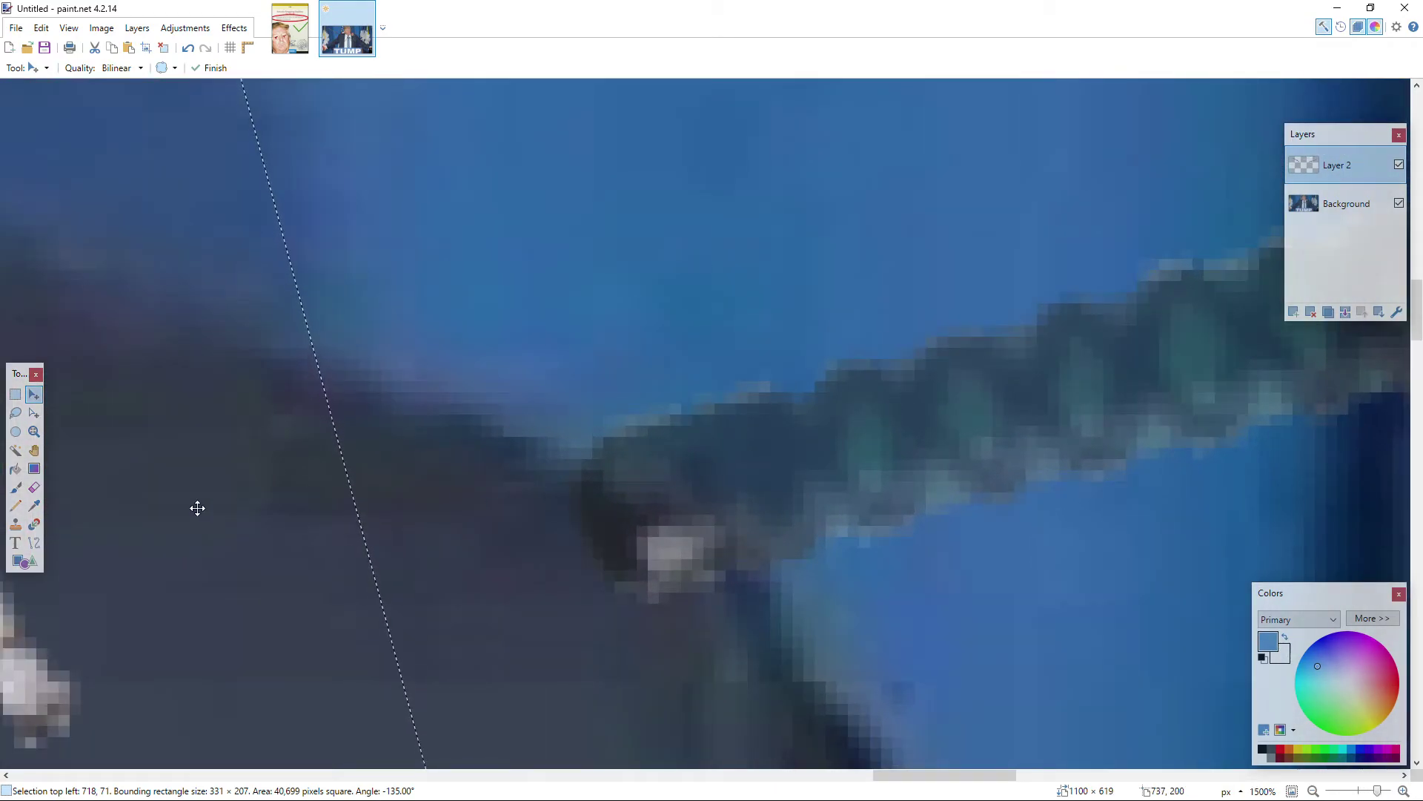
left_click(34, 488)
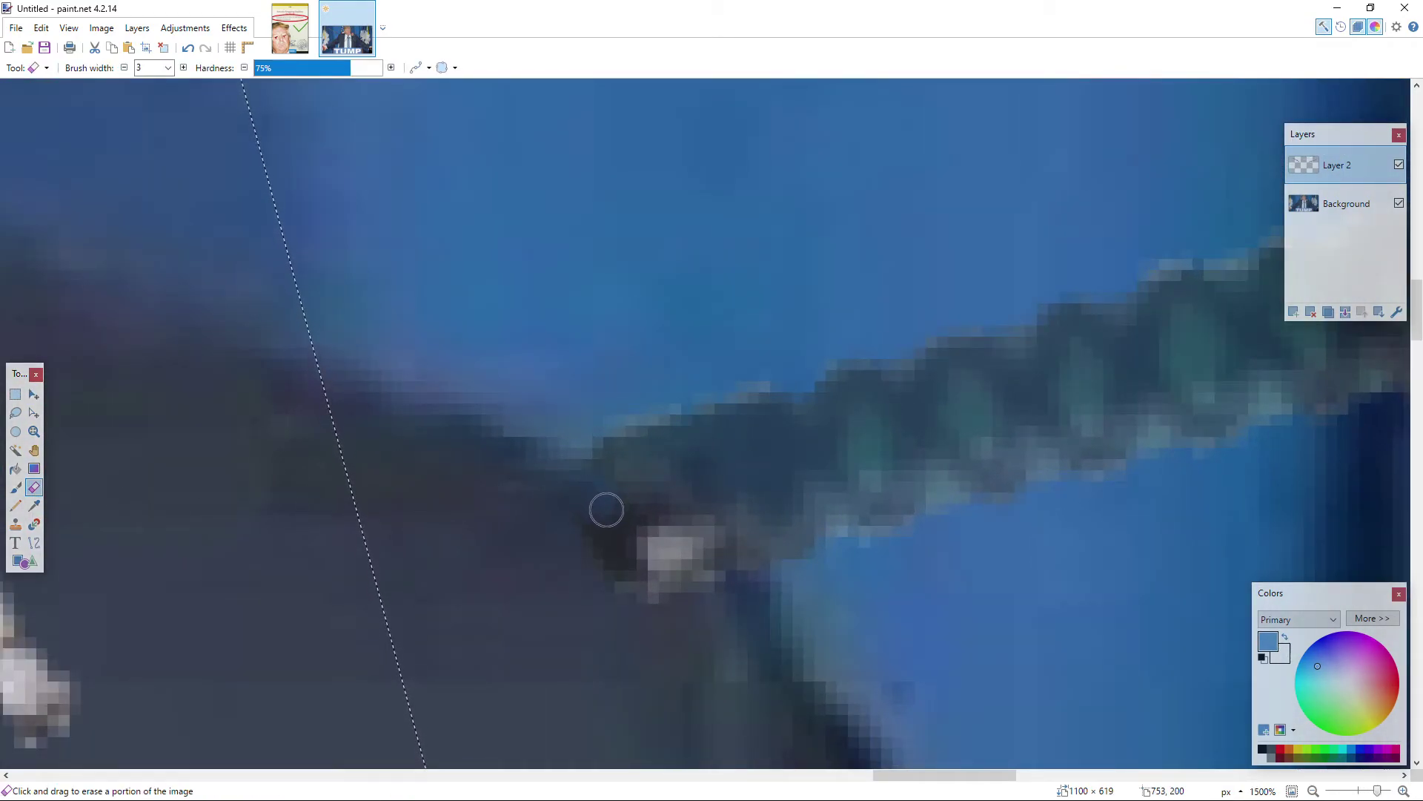
mouse_move(638, 543)
left_mouse_down()
mouse_move(707, 596)
mouse_move(623, 532)
mouse_move(695, 567)
mouse_move(630, 566)
mouse_move(558, 514)
mouse_move(643, 595)
left_mouse_up()
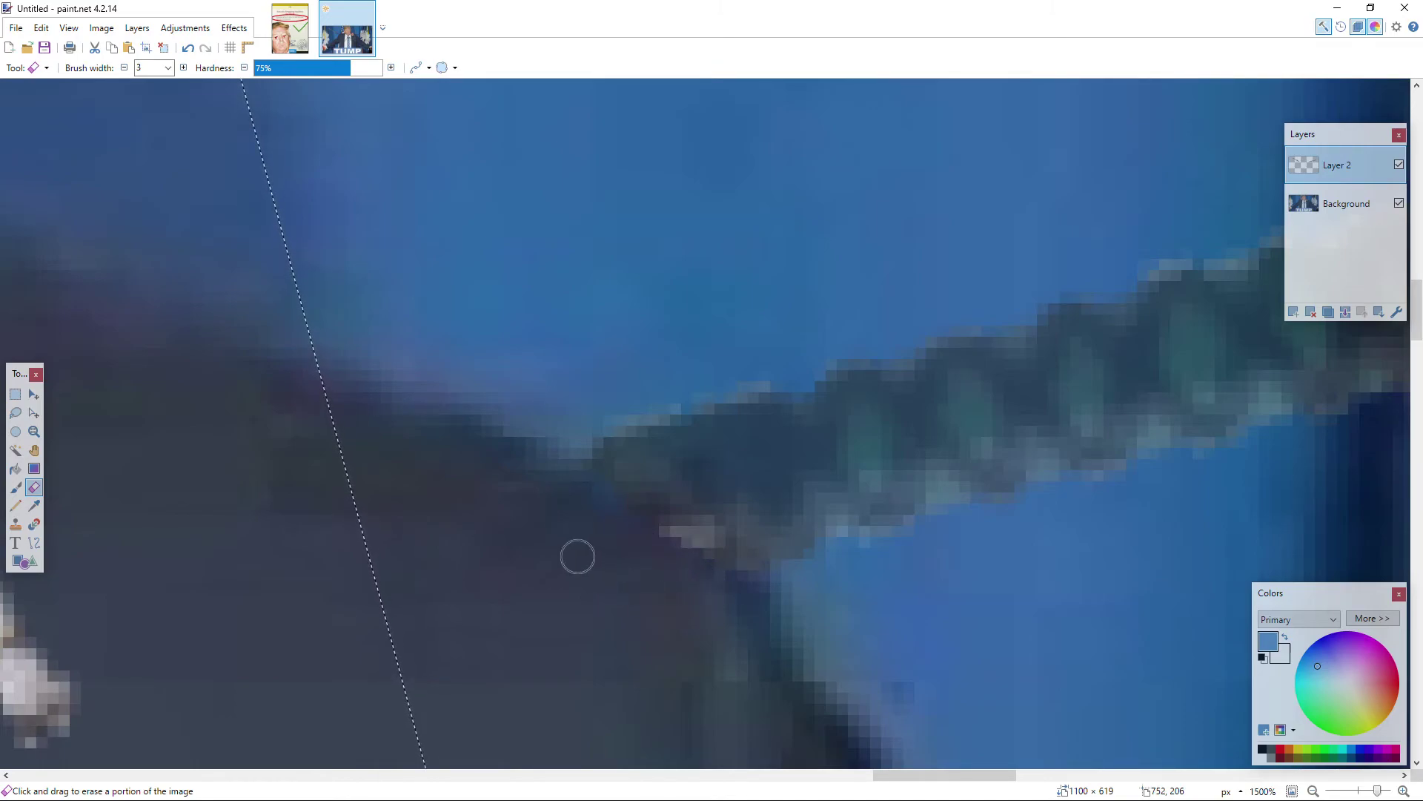
scroll(539, 541, "down", 8)
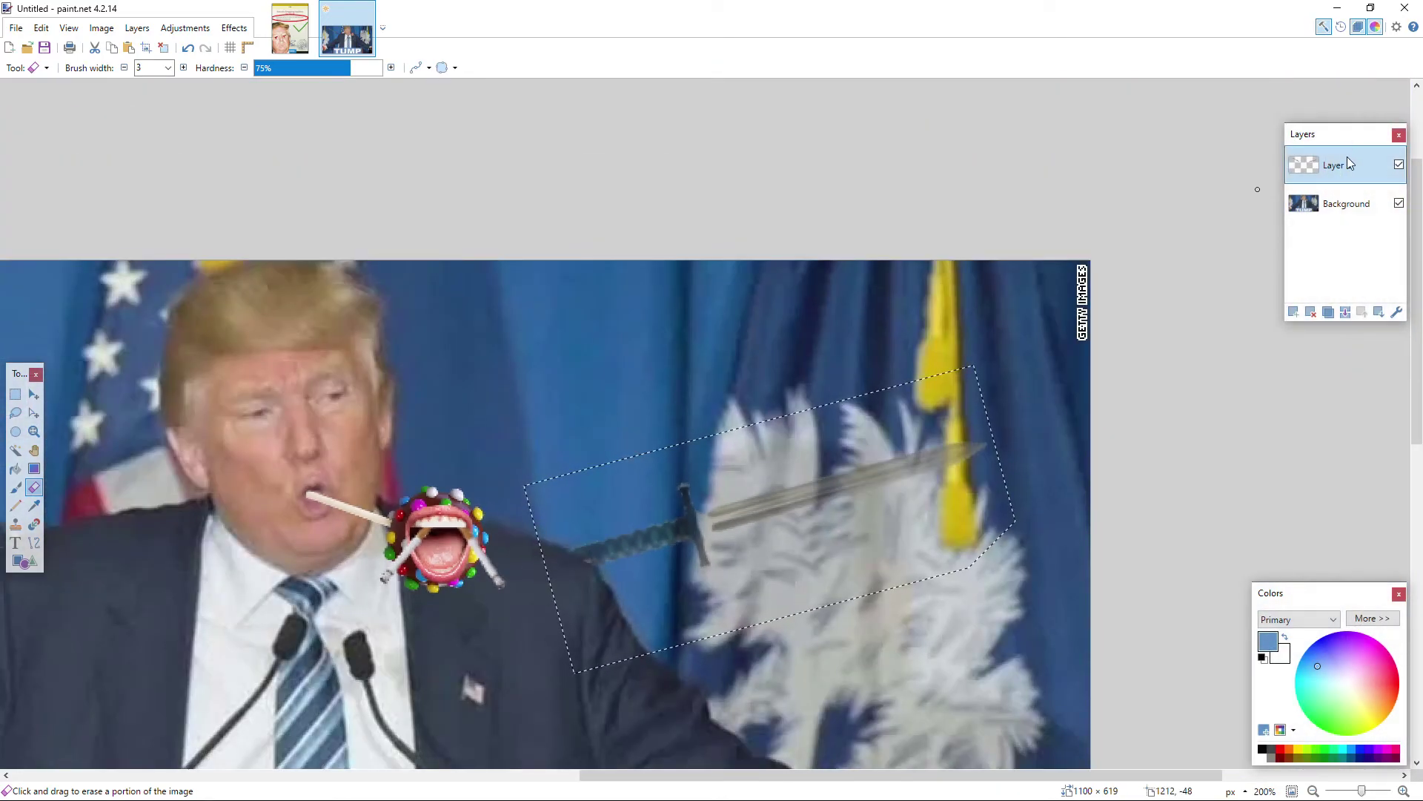
Step: Restore Layer 2's opacity to 255 and clear the selection around the second sword
double_click(1348, 164)
left_click_drag(694, 446, 753, 446)
left_click(717, 476)
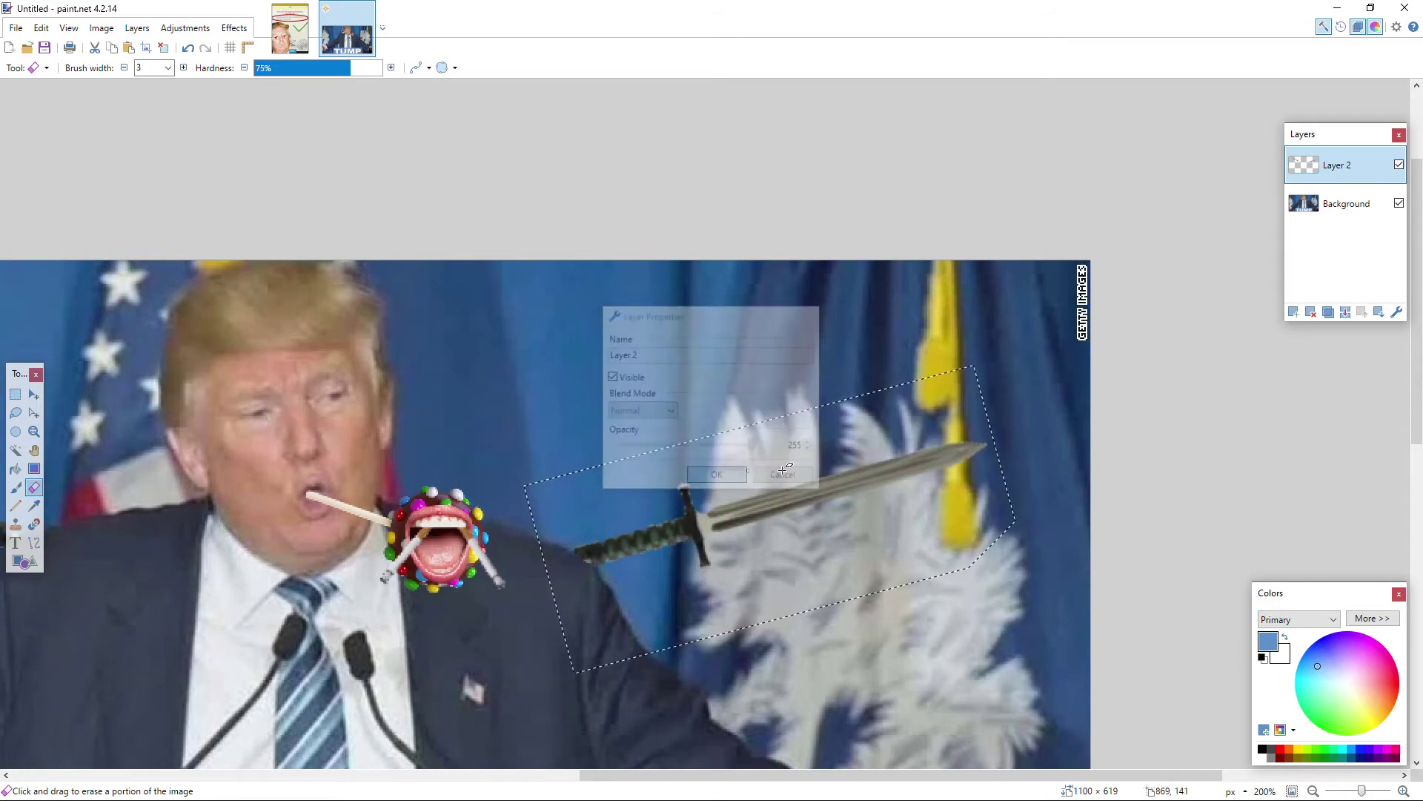
scroll(462, 480, "down", 5)
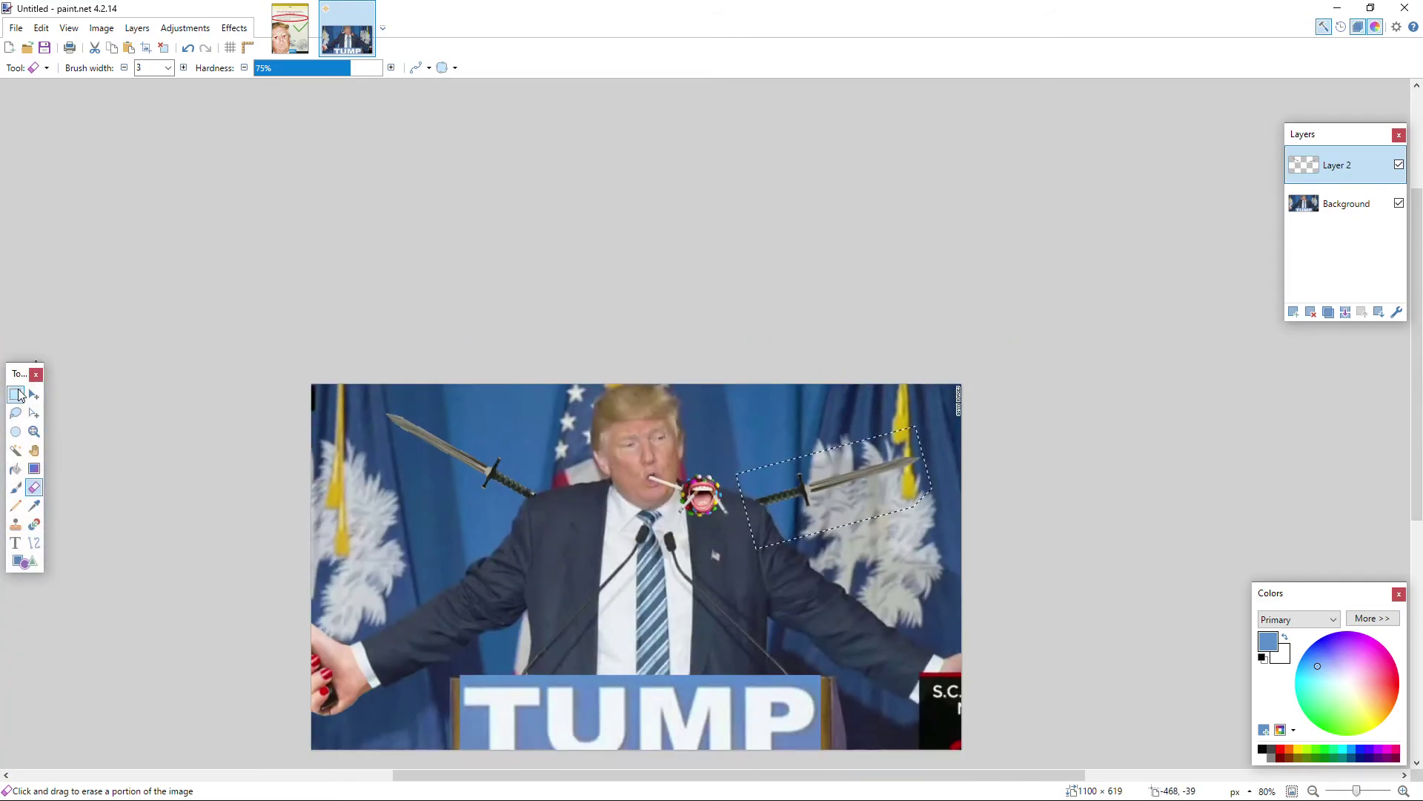
left_click(16, 395)
left_click(74, 307)
Step: Examine the hands, sign, swords and face in the photo for the next spot to edit
scroll(683, 534, "down", 3)
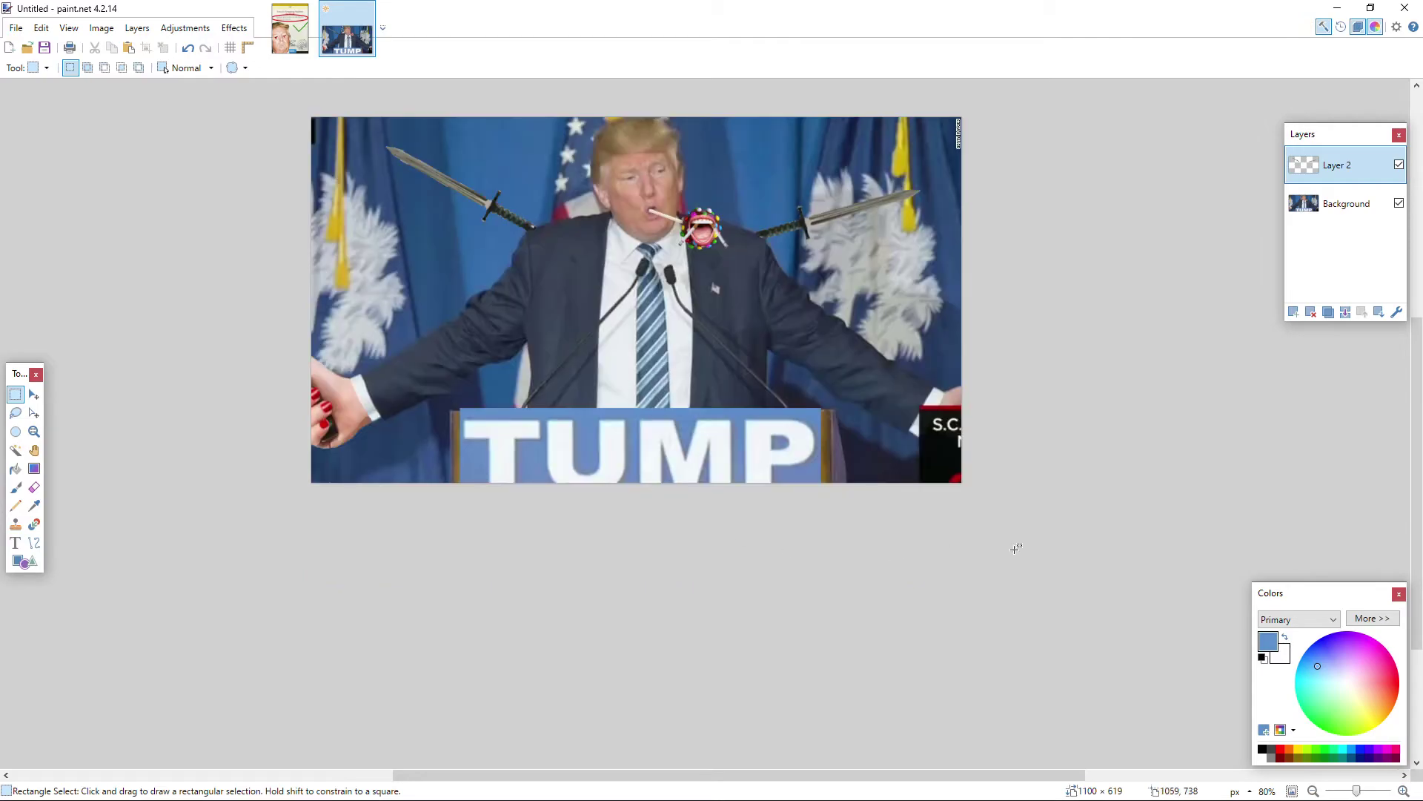
scroll(963, 549, "up", 2)
scroll(1033, 630, "up", 3)
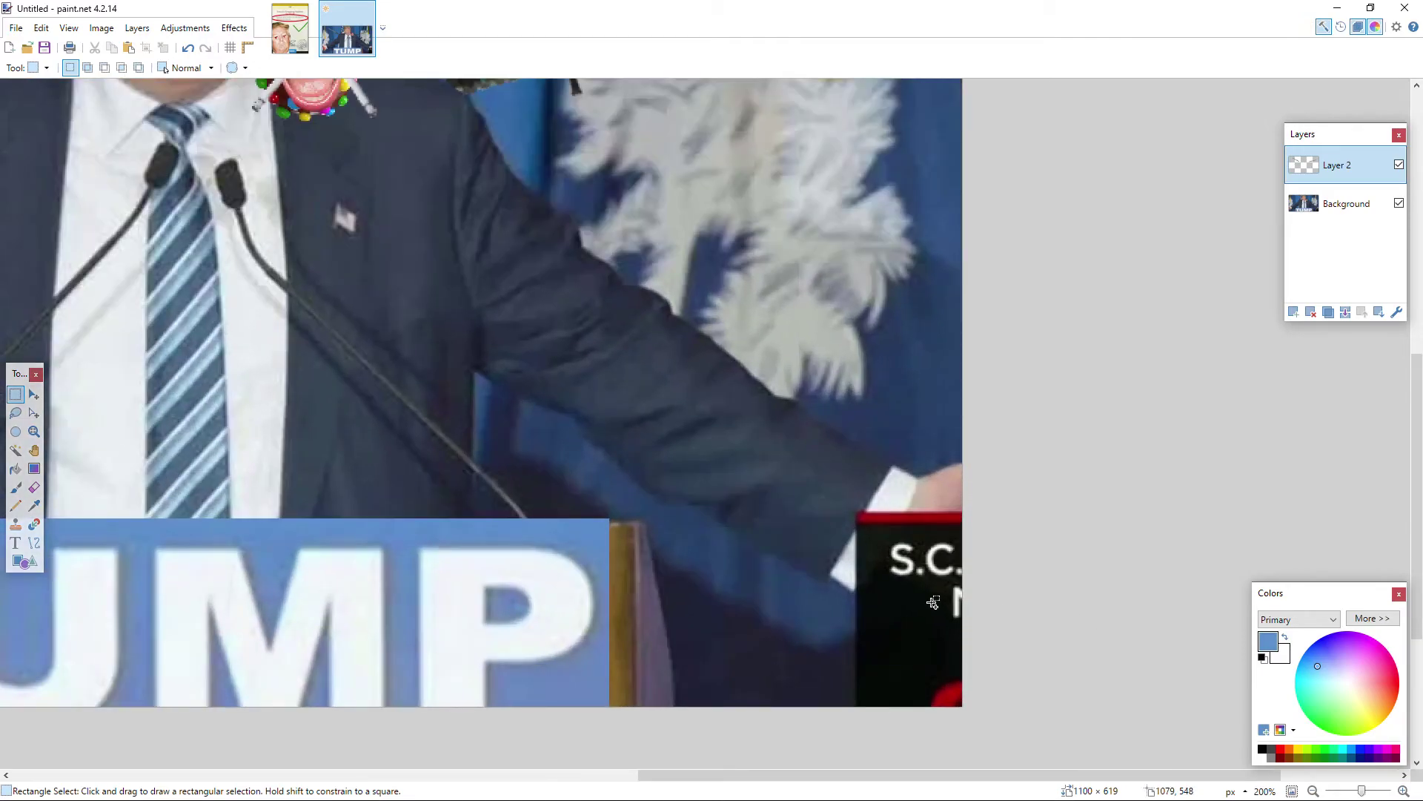
scroll(918, 605, "down", 4)
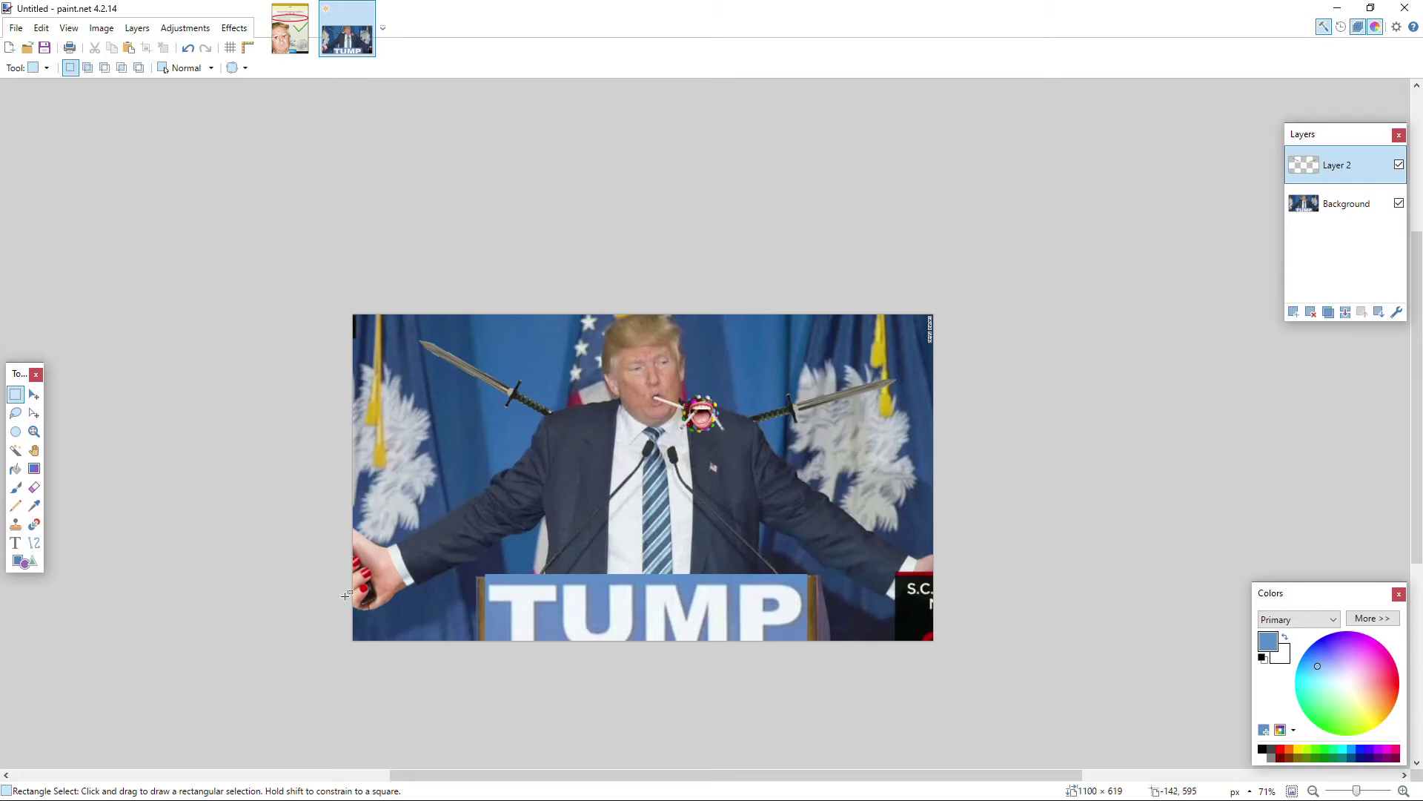
scroll(528, 458, "up", 5)
scroll(752, 485, "down", 2)
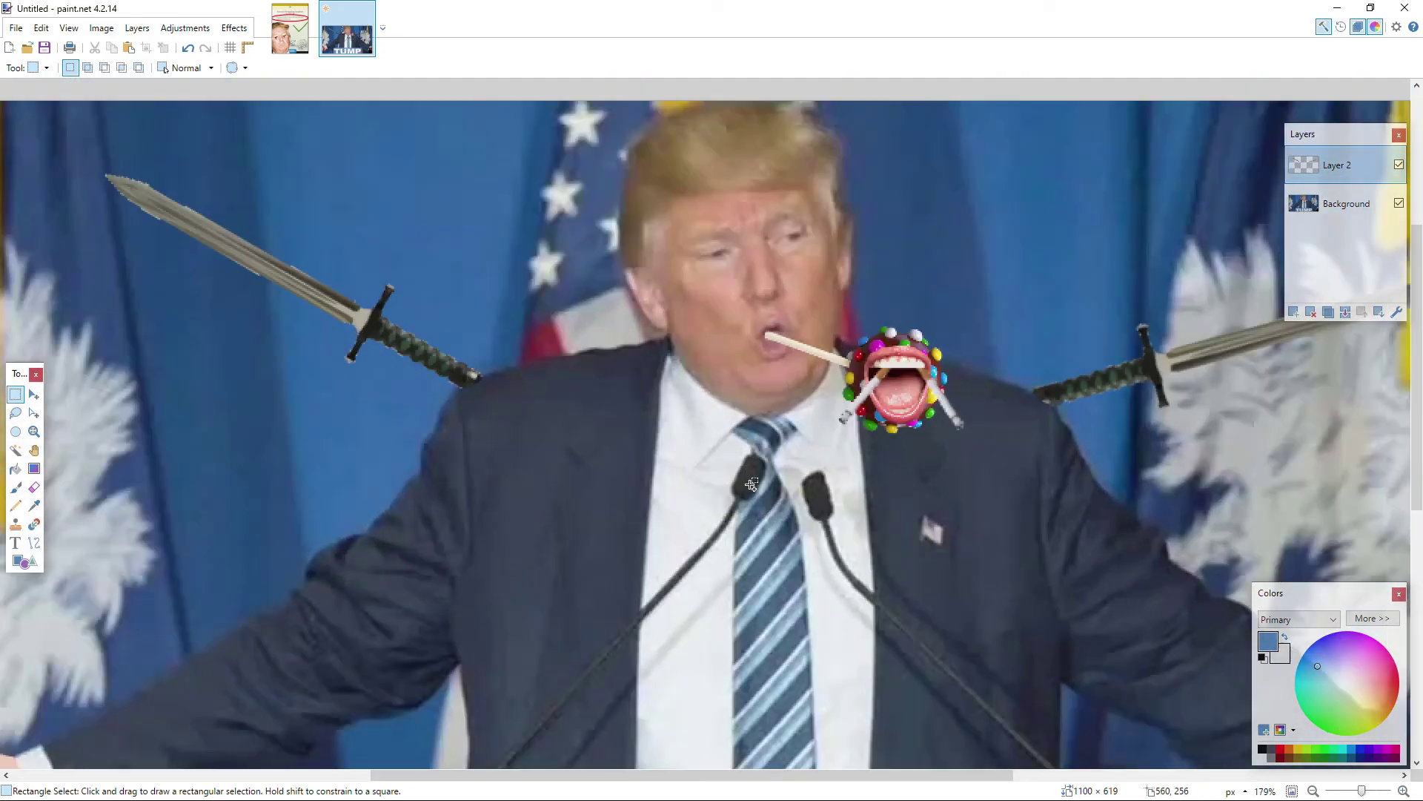
scroll(752, 484, "up", 2)
scroll(755, 478, "down", 4)
scroll(667, 289, "up", 5)
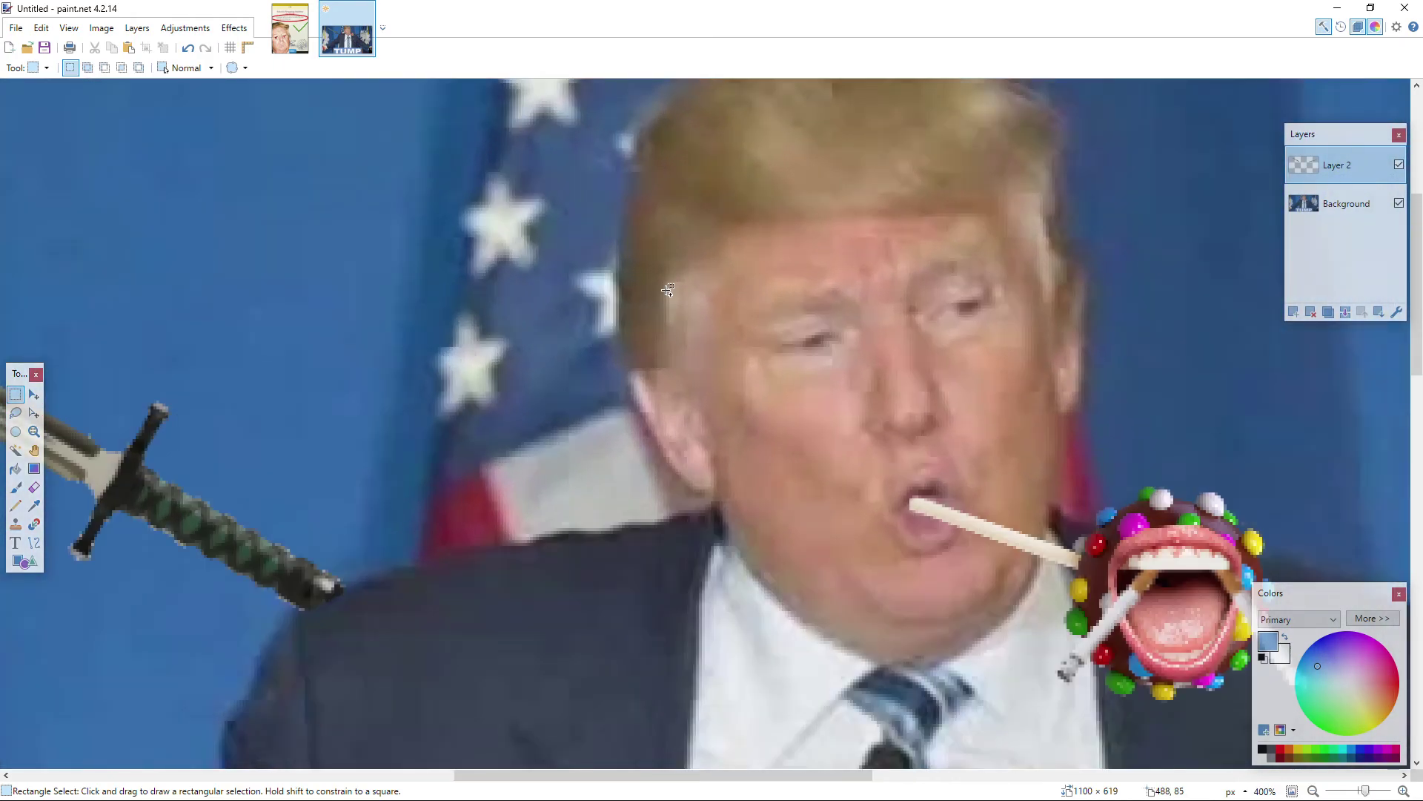
Step: Set up the Clone Stamp with a brush width of 20 and merge Layer 2 down into the Background
left_click(15, 525)
scroll(152, 67, "down", 2)
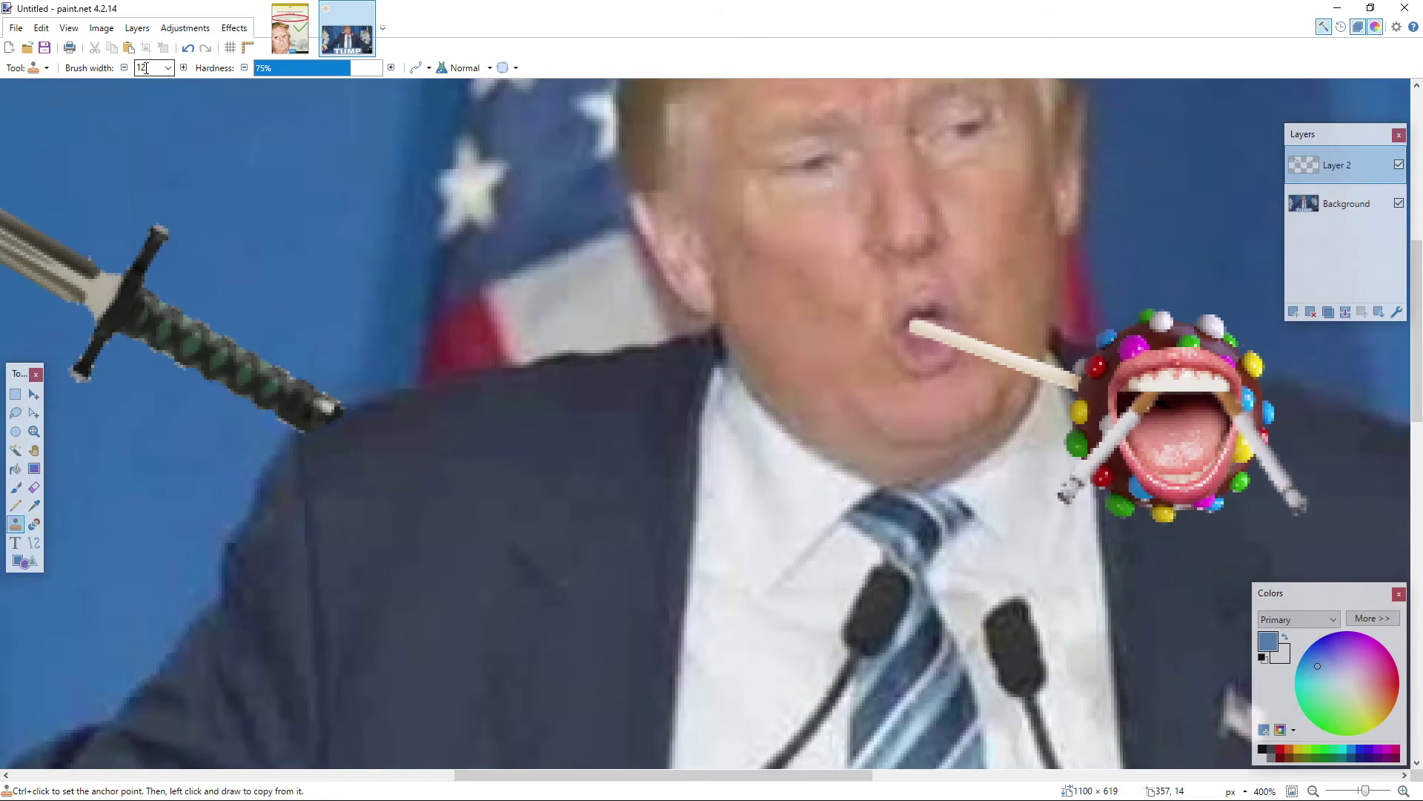
scroll(811, 523, "up", 3)
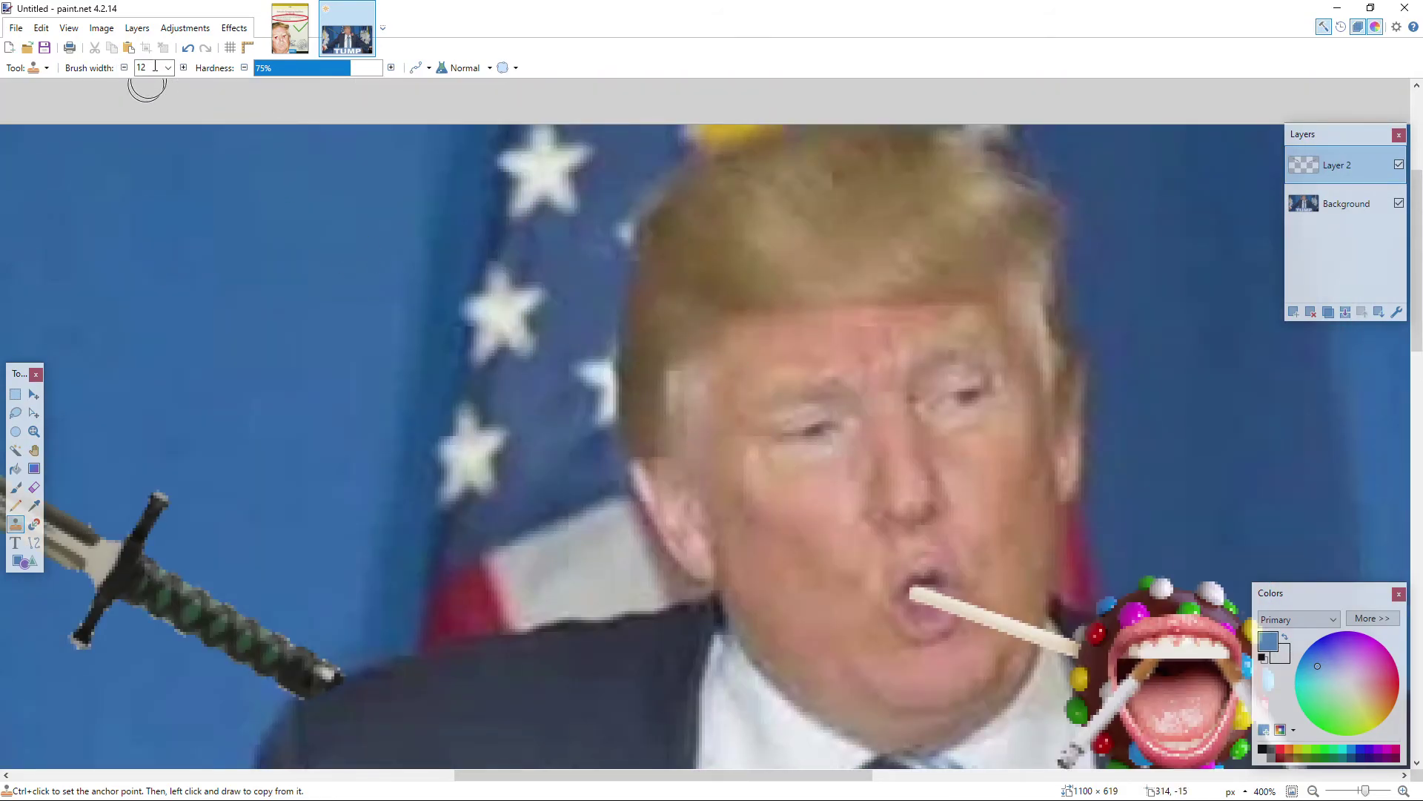
left_click(829, 461, "ctrl")
left_click(1324, 205)
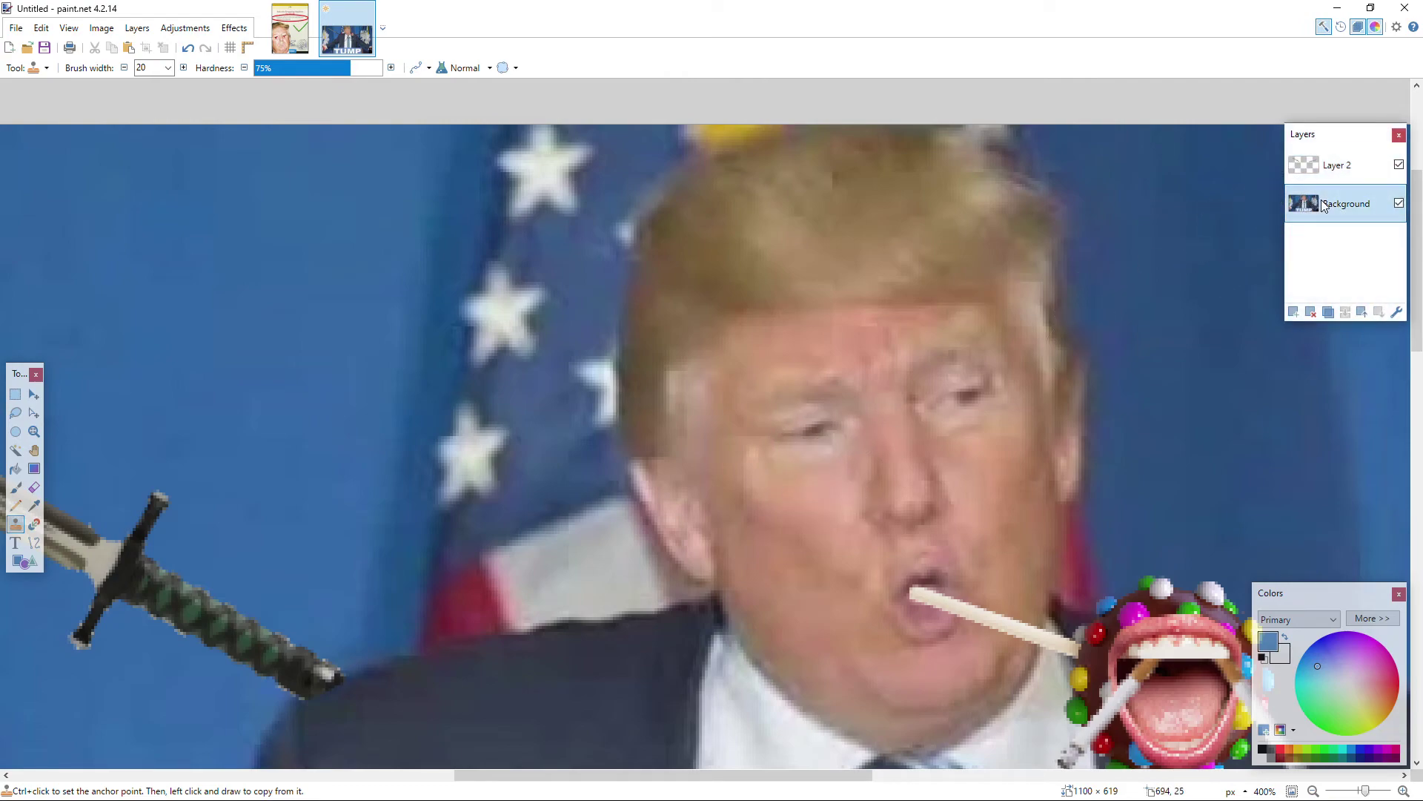
left_click(1339, 165)
left_click(1345, 311)
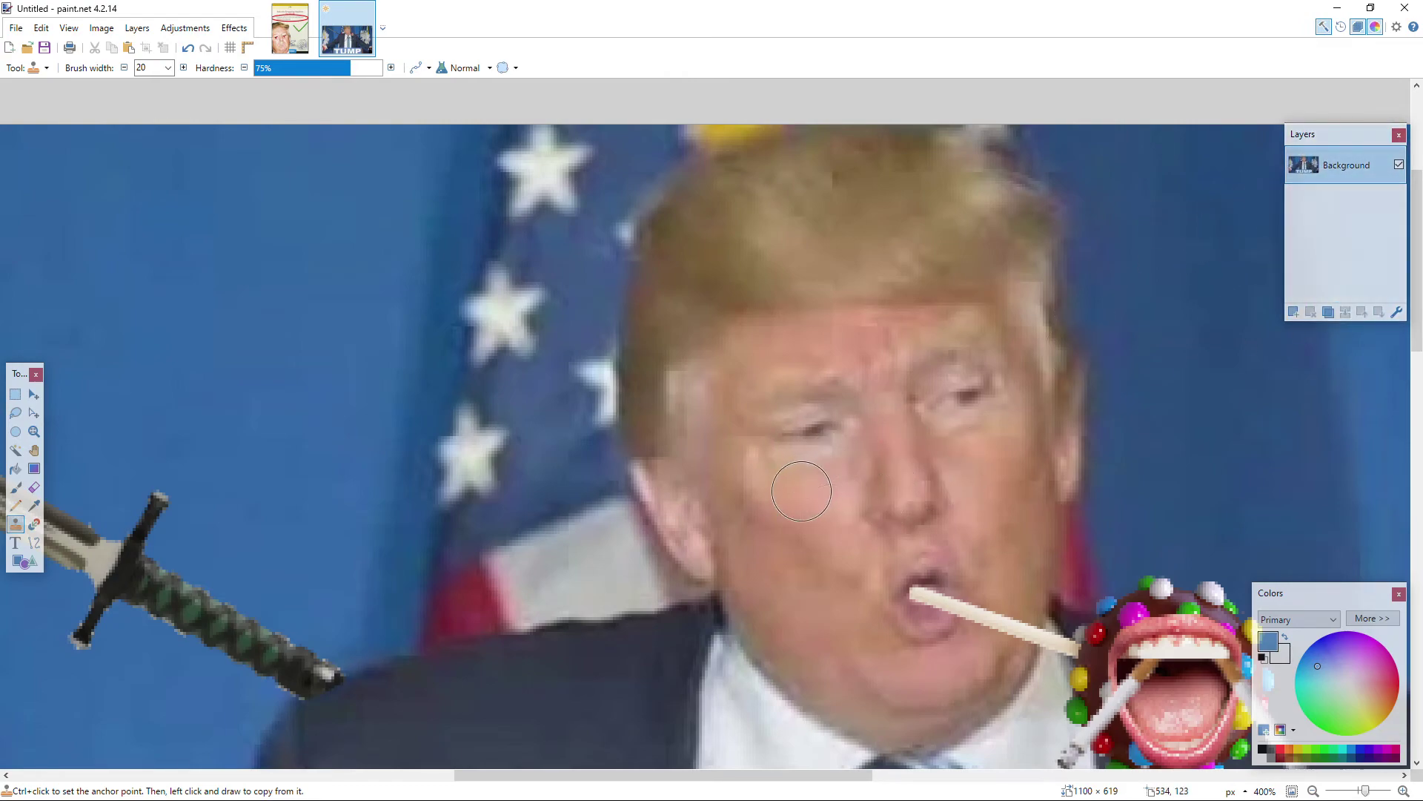
Step: Try cloning over the eye nearest the US flag with the 20-wide brush, and undo the stroke
left_click_drag(797, 455, 826, 445)
key("ctrl+z")
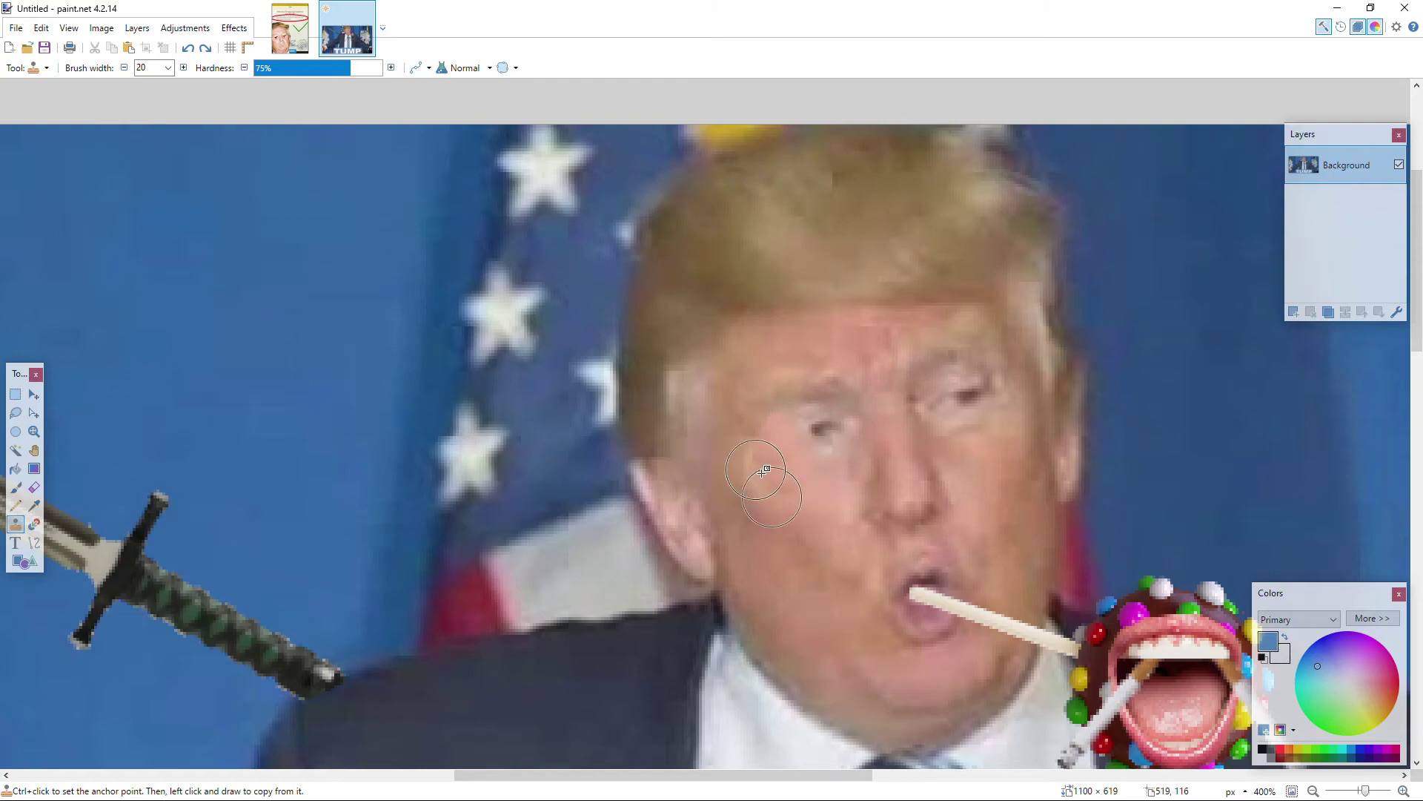
key("ctrl+shift+n")
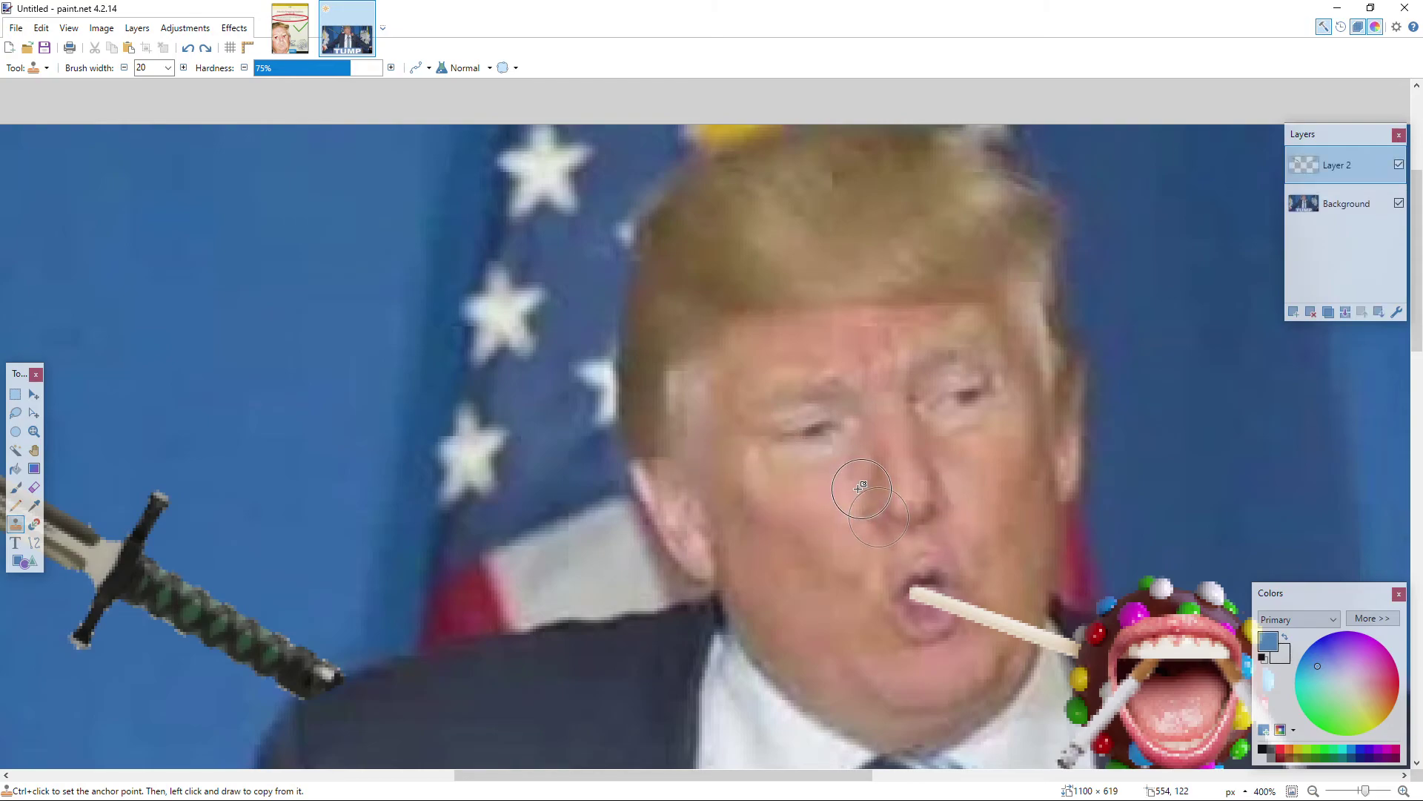
key("ctrl+z")
Step: Clone cheek skin over the eye nearest the US flag with a brush width of 10, covering the eye opening
scroll(820, 499, "up", 5)
scroll(171, 68, "up", 6)
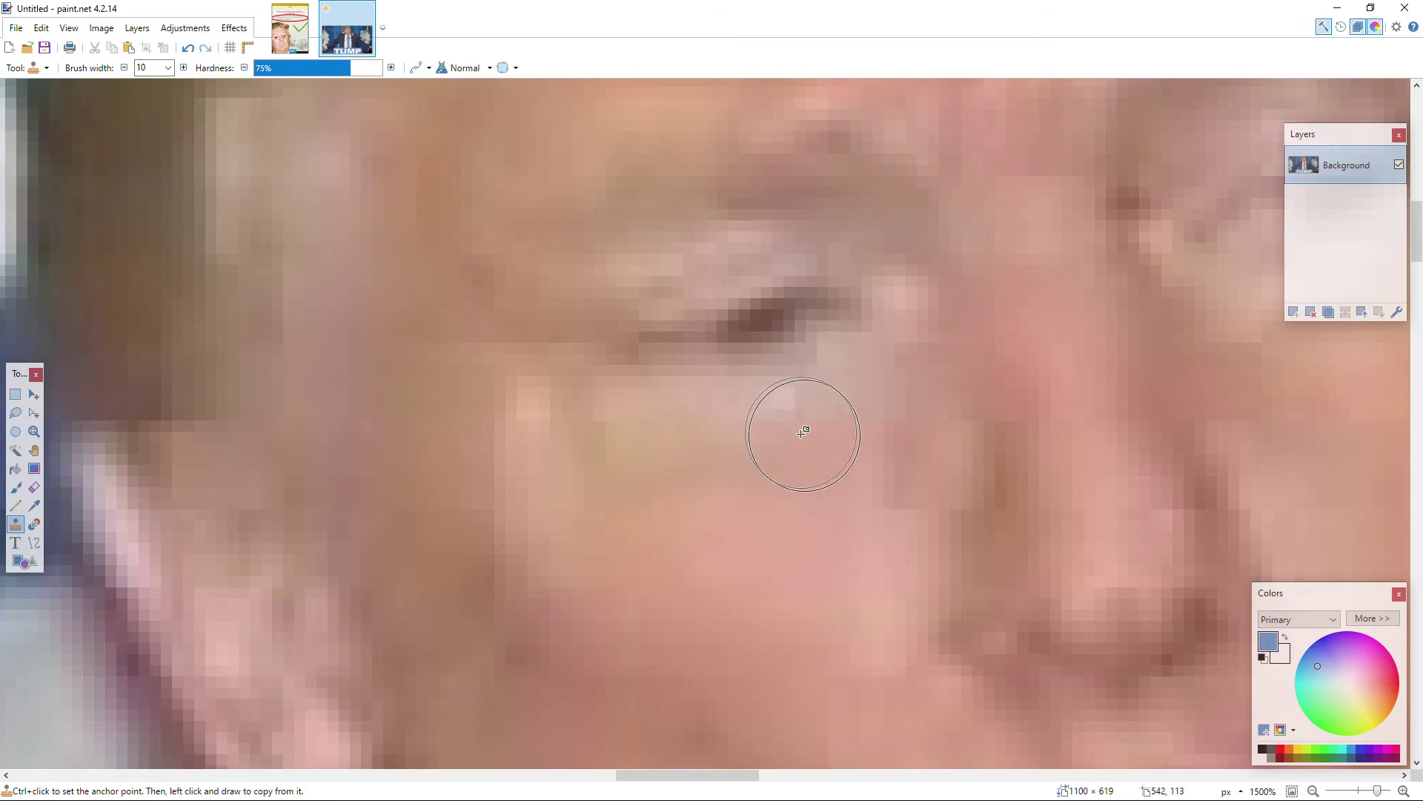
mouse_move(712, 388)
left_mouse_down()
mouse_move(735, 362)
mouse_move(768, 385)
mouse_move(824, 334)
mouse_move(852, 334)
mouse_move(712, 342)
mouse_move(712, 388)
mouse_move(657, 391)
left_mouse_up()
mouse_move(675, 442)
left_mouse_down()
mouse_move(634, 402)
mouse_move(745, 399)
mouse_move(645, 467)
left_mouse_up()
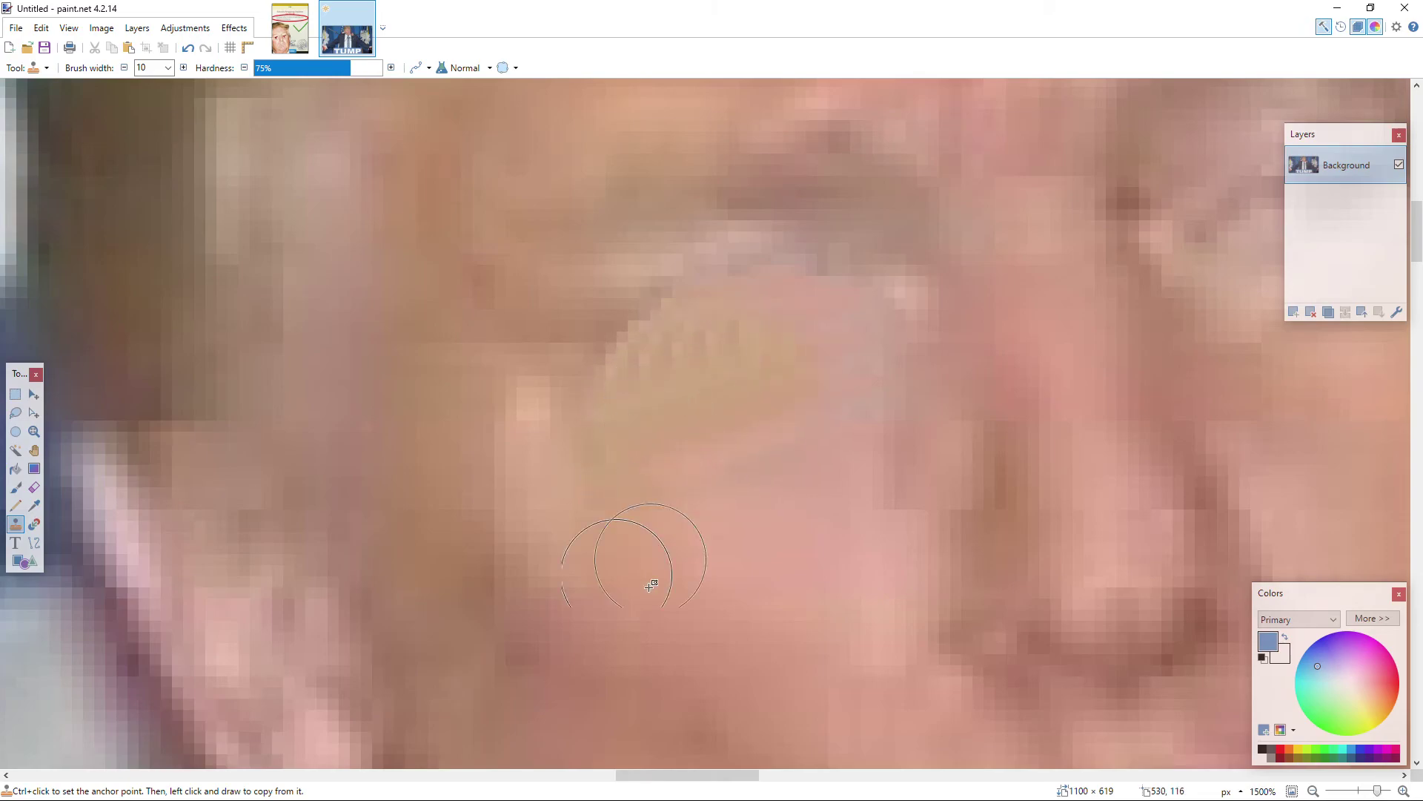
Step: Even out the cloned skin patch over the eye nearest the US flag with the Clone Stamp
scroll(645, 467, "down", 4)
scroll(668, 581, "up", 4)
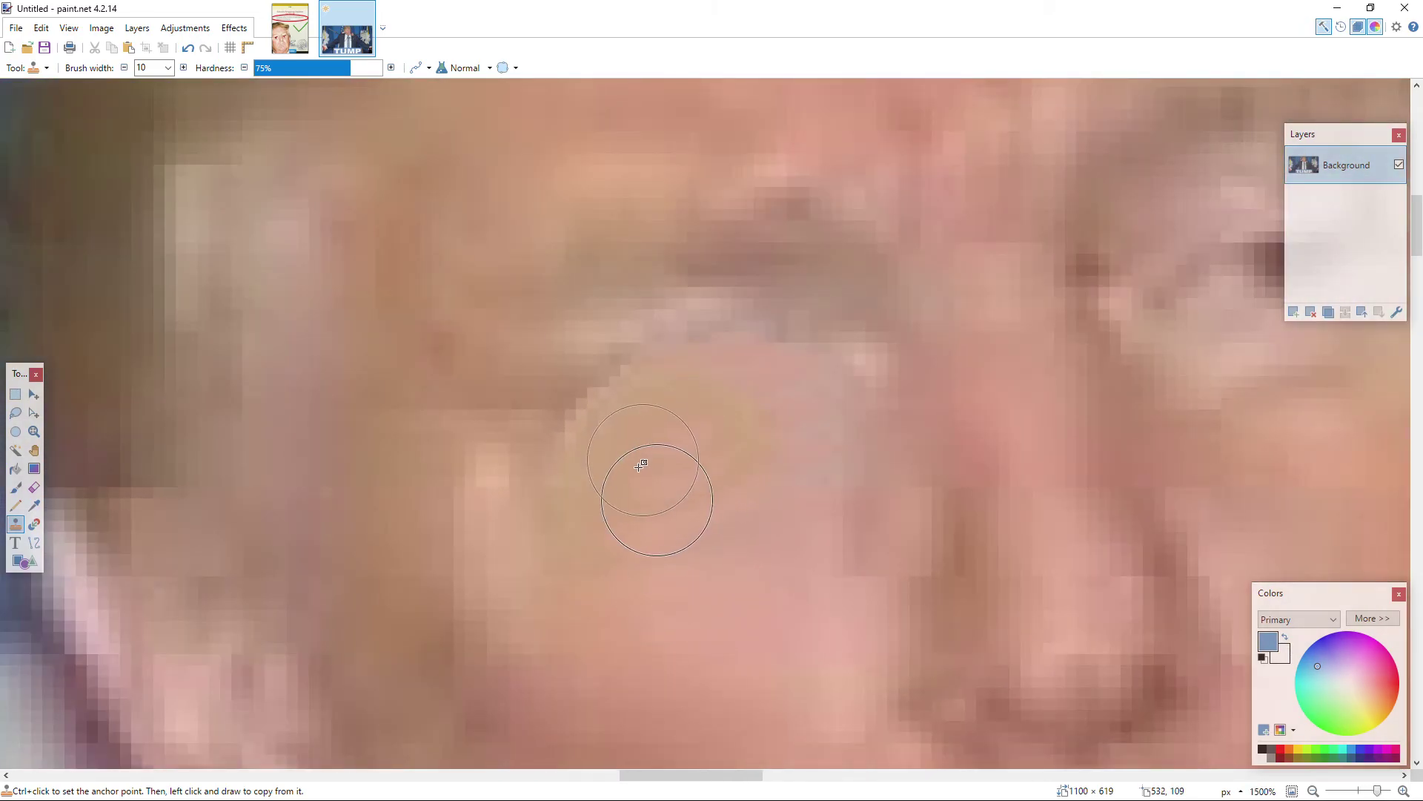
scroll(682, 652, "down", 4)
scroll(763, 472, "up", 3)
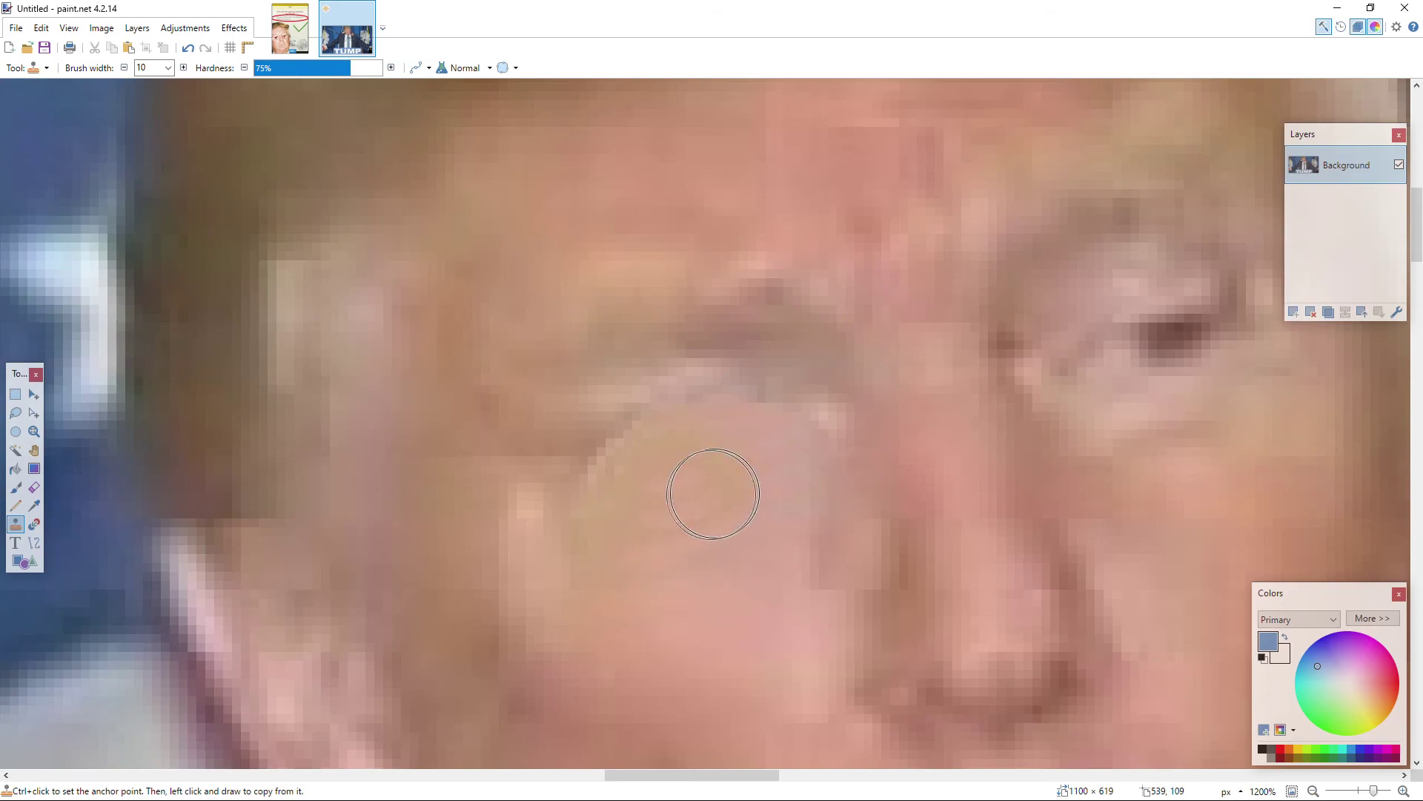
mouse_move(700, 492)
left_mouse_down()
mouse_move(685, 545)
mouse_move(653, 527)
left_mouse_up()
scroll(653, 527, "down", 2)
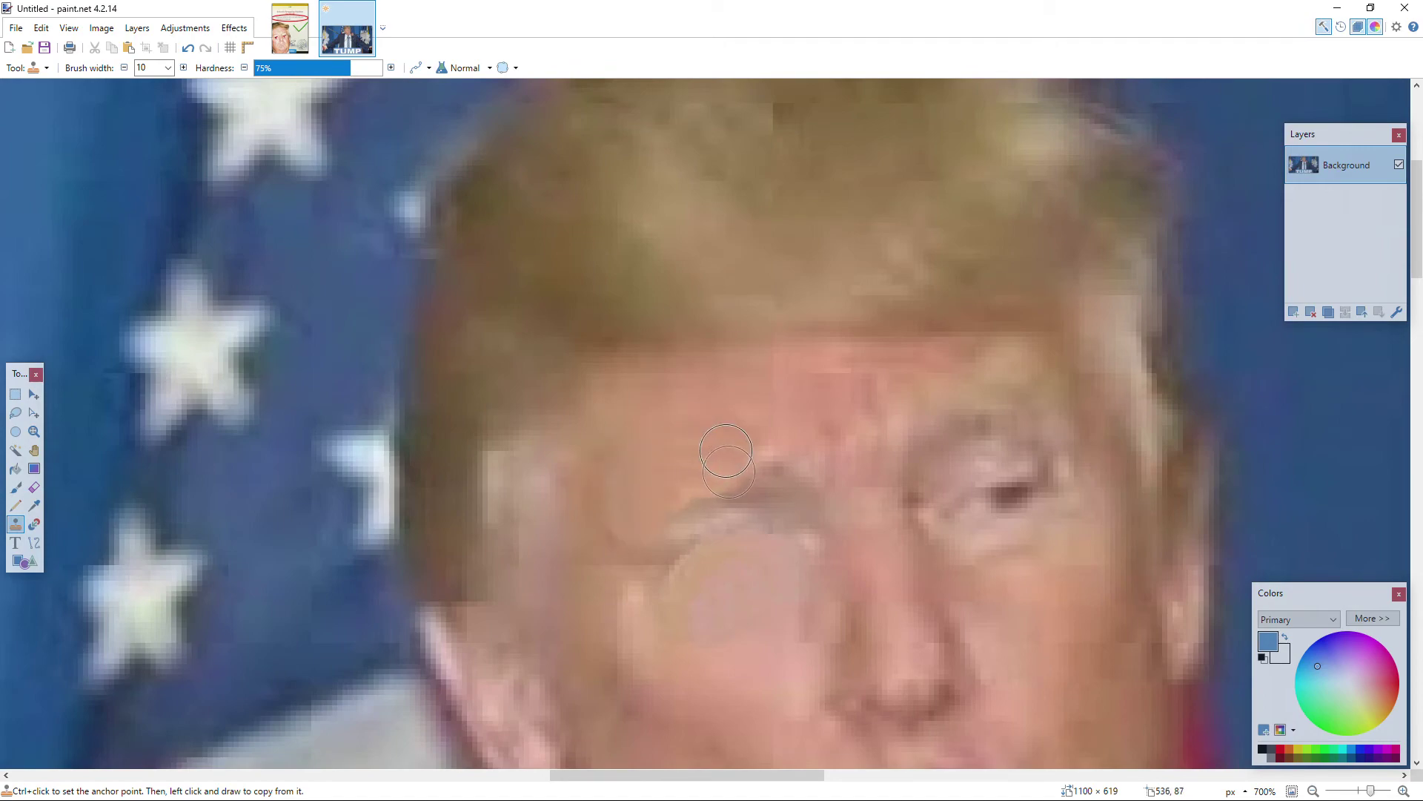
Step: Clone forehead skin over the eyebrow nearest the US flag and the upper edge of the covered eye
left_click_drag(746, 474, 783, 442)
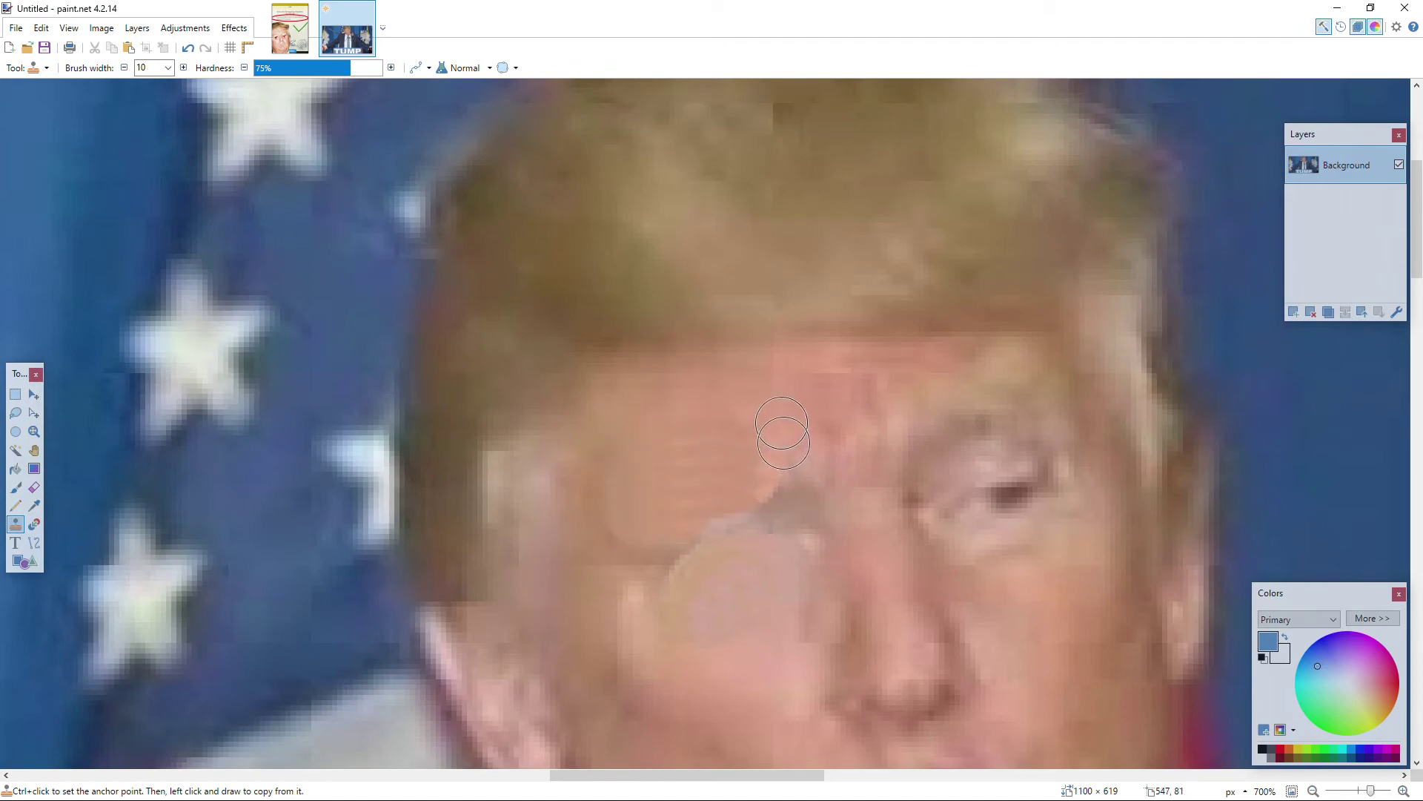
left_click(747, 443, "ctrl")
left_click(638, 481, "ctrl")
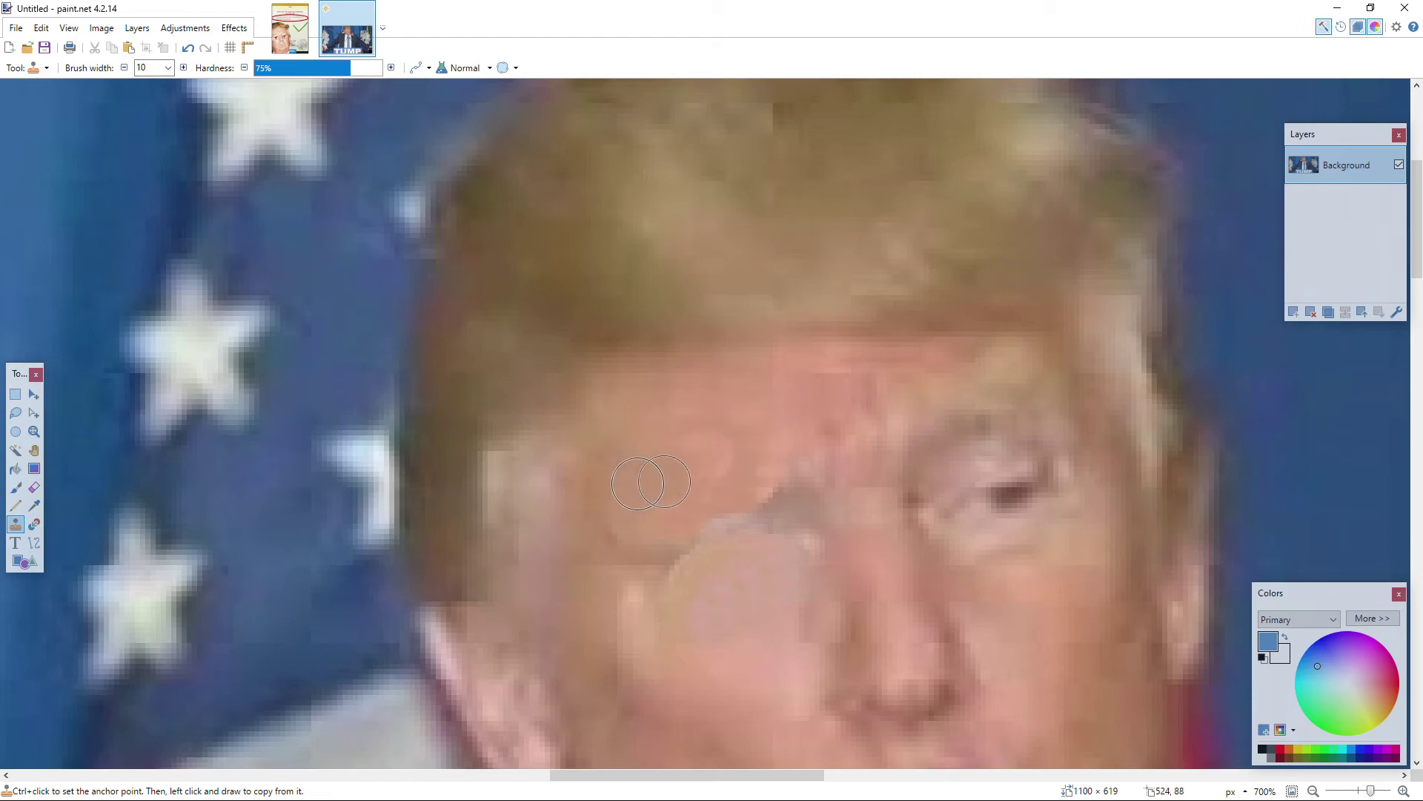
left_click_drag(719, 458, 679, 559)
mouse_move(699, 512)
left_mouse_down()
mouse_move(739, 505)
mouse_move(756, 521)
mouse_move(786, 500)
left_mouse_up()
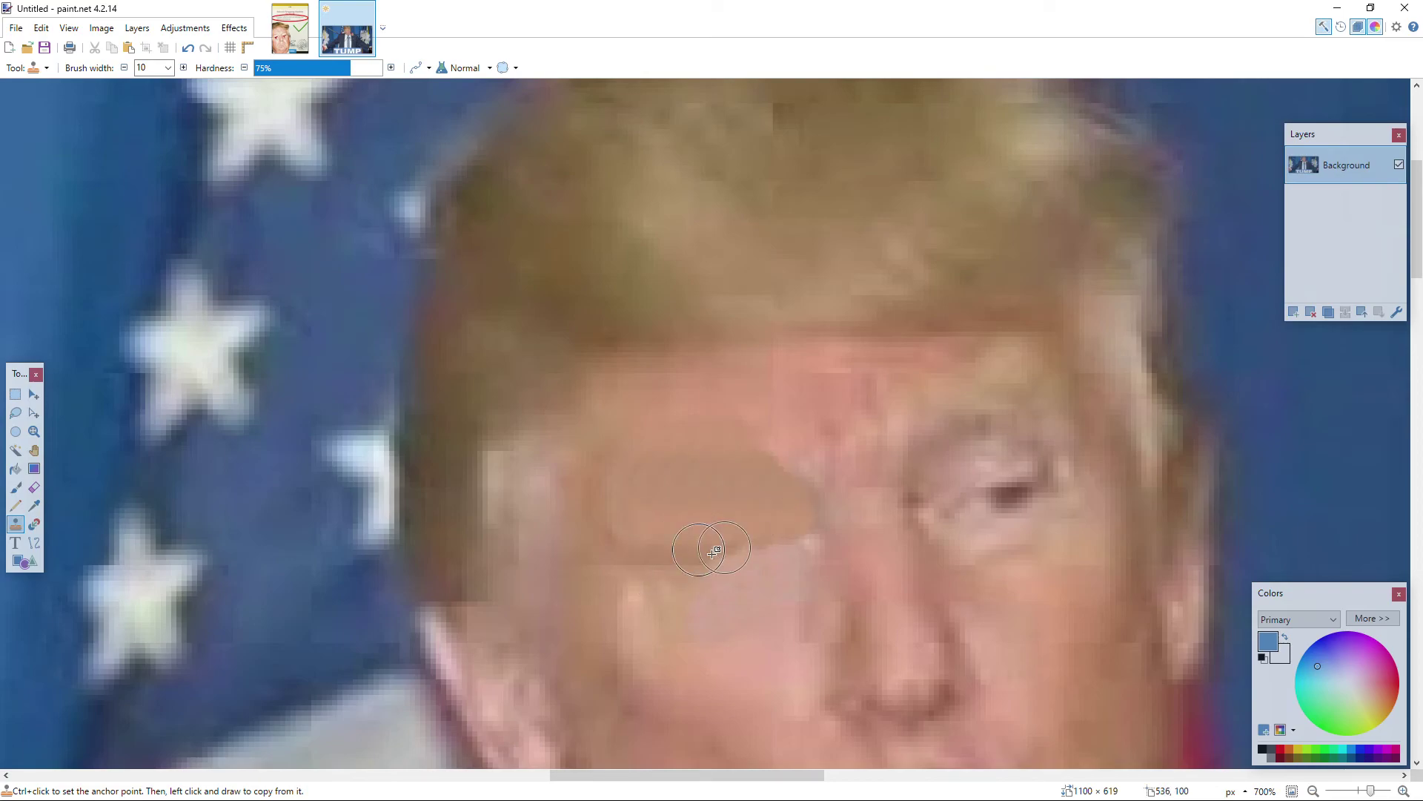
Step: Clone facial skin over the remaining open eye, on the side away from the US flag
scroll(720, 547, "down", 5, "ctrl")
scroll(660, 570, "up", 5, "ctrl")
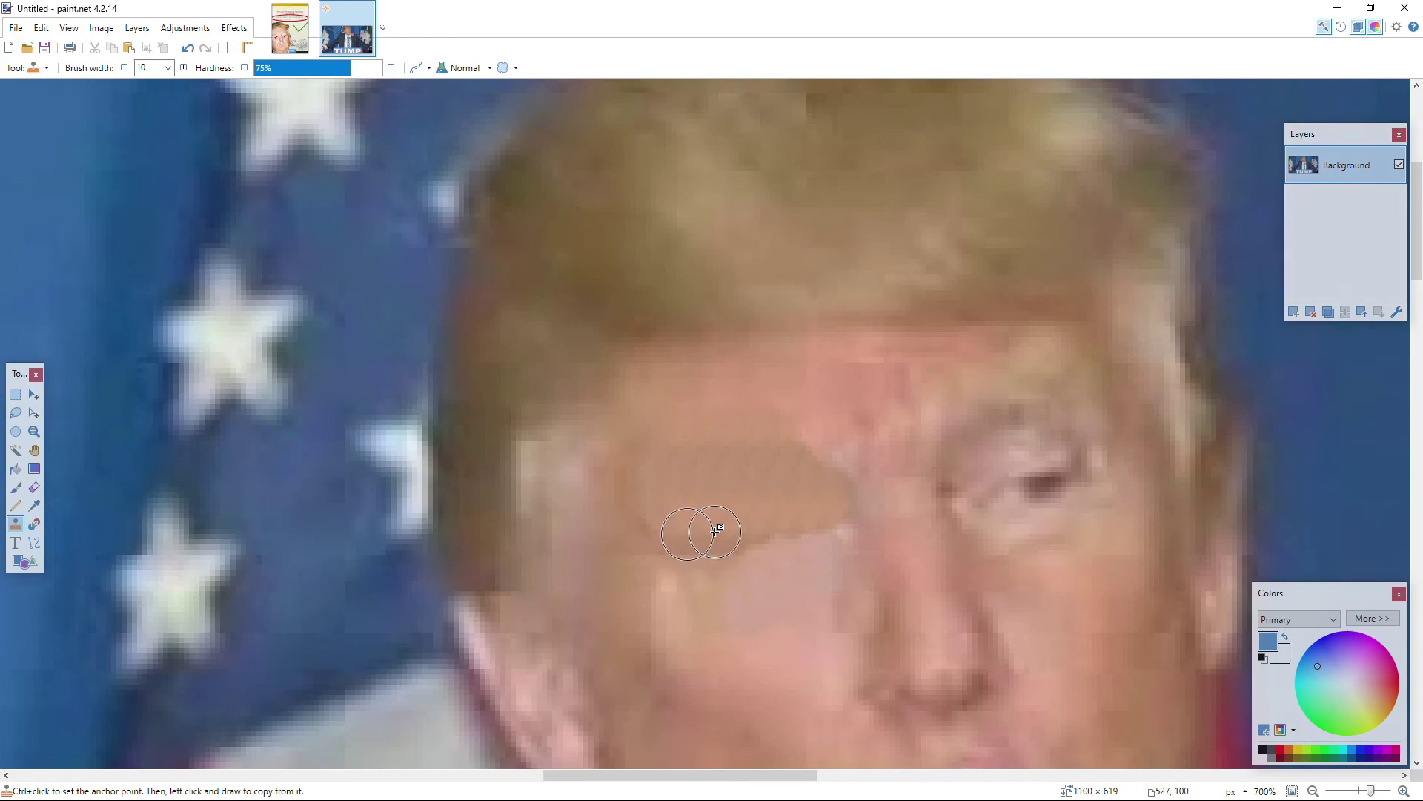
mouse_move(977, 457)
left_mouse_down()
mouse_move(990, 492)
mouse_move(1028, 475)
mouse_move(1009, 470)
mouse_move(1056, 478)
mouse_move(1021, 501)
mouse_move(1053, 601)
mouse_move(1044, 520)
mouse_move(1067, 493)
mouse_move(1064, 470)
mouse_move(1036, 462)
mouse_move(1041, 500)
mouse_move(1017, 532)
mouse_move(983, 504)
mouse_move(997, 491)
mouse_move(1010, 502)
mouse_move(1012, 460)
left_mouse_up()
mouse_move(977, 519)
left_mouse_down()
mouse_move(1024, 538)
mouse_move(986, 512)
mouse_move(998, 489)
left_mouse_up()
scroll(961, 495, "down", 4)
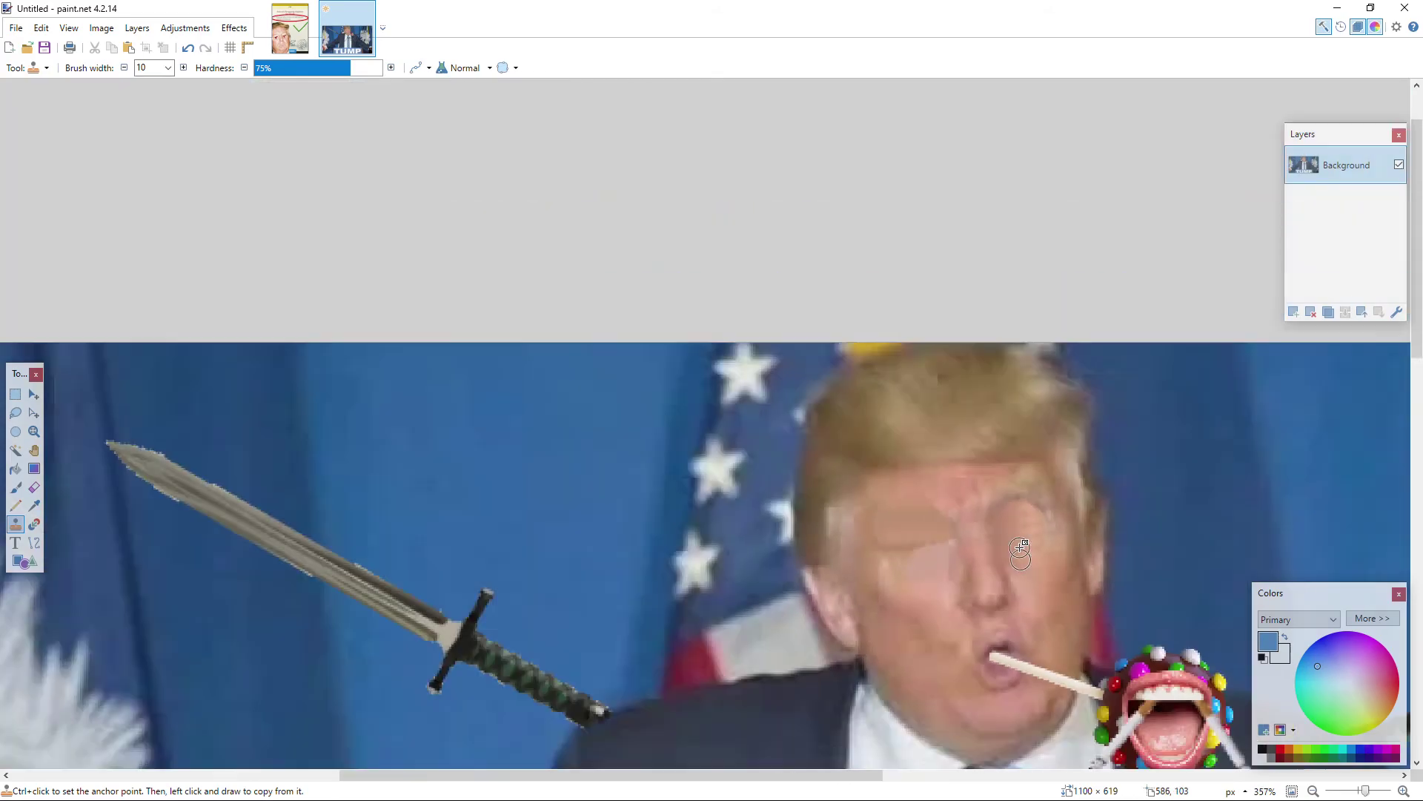
Step: Clone cheek skin across the nose to cover the bridge, tip and nostrils
scroll(940, 457, "up", 4)
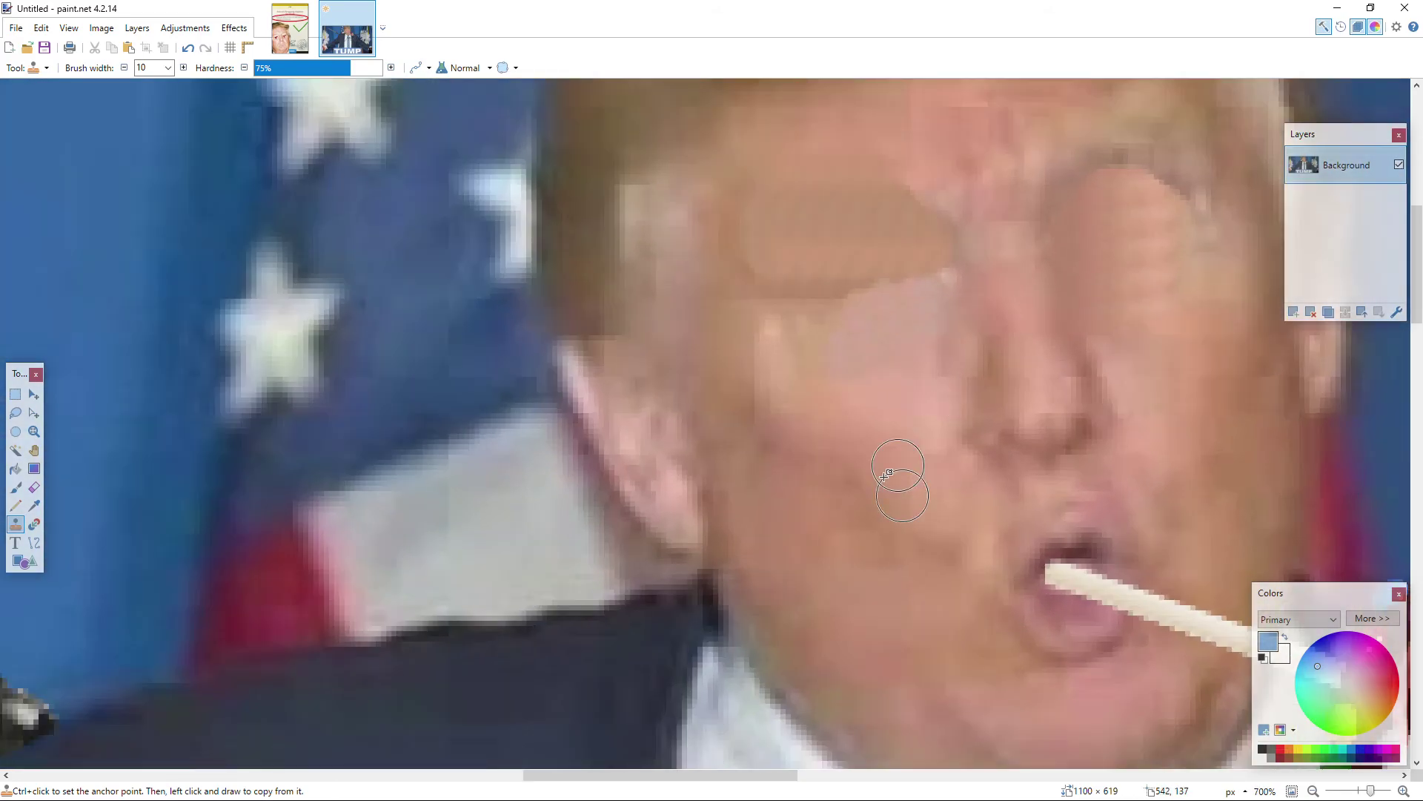
mouse_move(976, 437)
left_mouse_down()
mouse_move(948, 401)
mouse_move(970, 408)
mouse_move(939, 384)
mouse_move(936, 363)
mouse_move(959, 364)
mouse_move(959, 385)
mouse_move(932, 344)
mouse_move(957, 301)
mouse_move(956, 357)
mouse_move(992, 356)
mouse_move(981, 323)
mouse_move(1001, 322)
mouse_move(965, 307)
mouse_move(968, 285)
mouse_move(1017, 286)
mouse_move(1041, 345)
mouse_move(995, 370)
mouse_move(991, 397)
mouse_move(1025, 413)
mouse_move(986, 457)
mouse_move(1117, 429)
mouse_move(1051, 424)
mouse_move(1040, 401)
mouse_move(1103, 408)
mouse_move(1135, 430)
mouse_move(1119, 404)
mouse_move(1061, 403)
mouse_move(1039, 365)
mouse_move(1058, 367)
mouse_move(1057, 344)
mouse_move(1072, 342)
mouse_move(1139, 406)
mouse_move(1133, 379)
mouse_move(1038, 311)
left_mouse_up()
scroll(1004, 416, "right", 5)
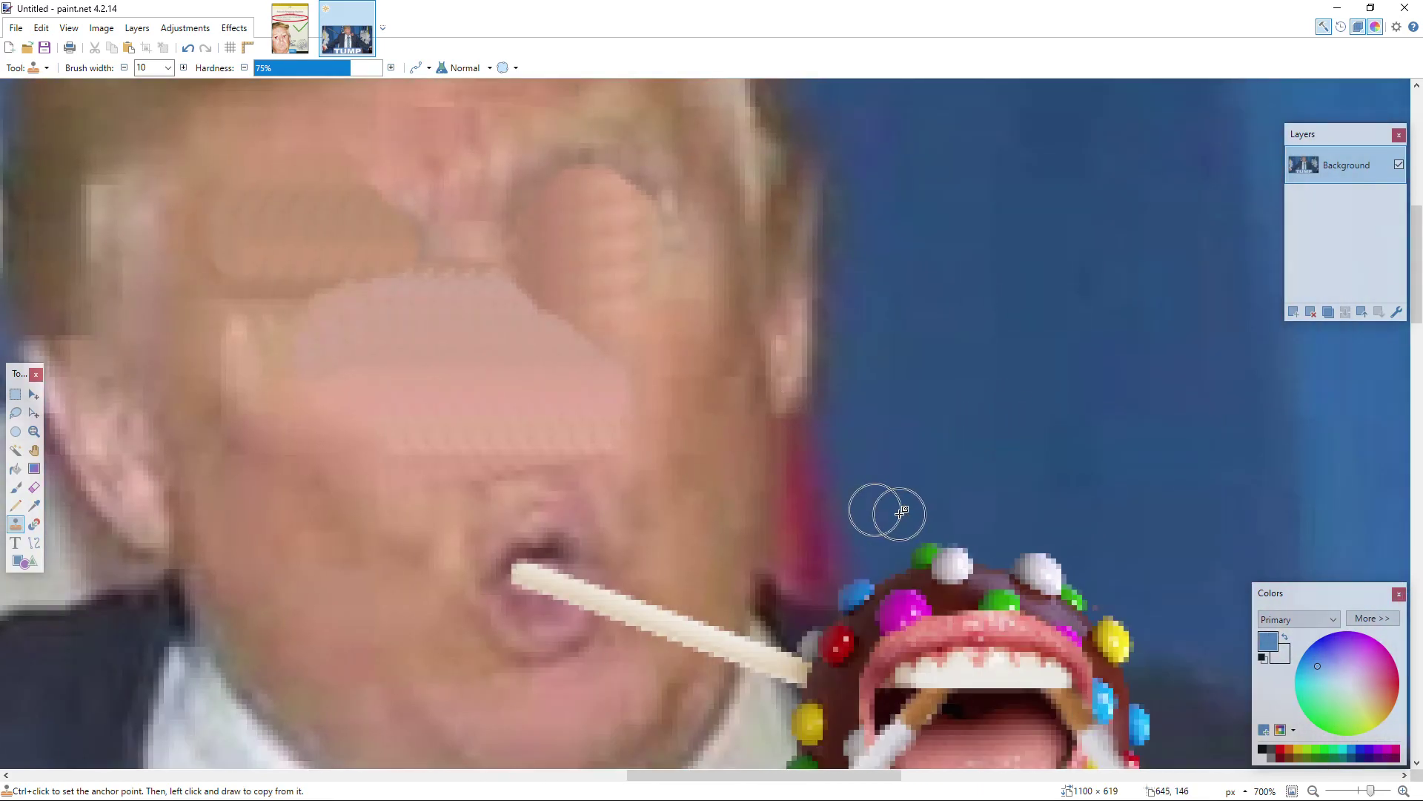
scroll(682, 454, "down", 5, "ctrl")
scroll(676, 454, "down", 2)
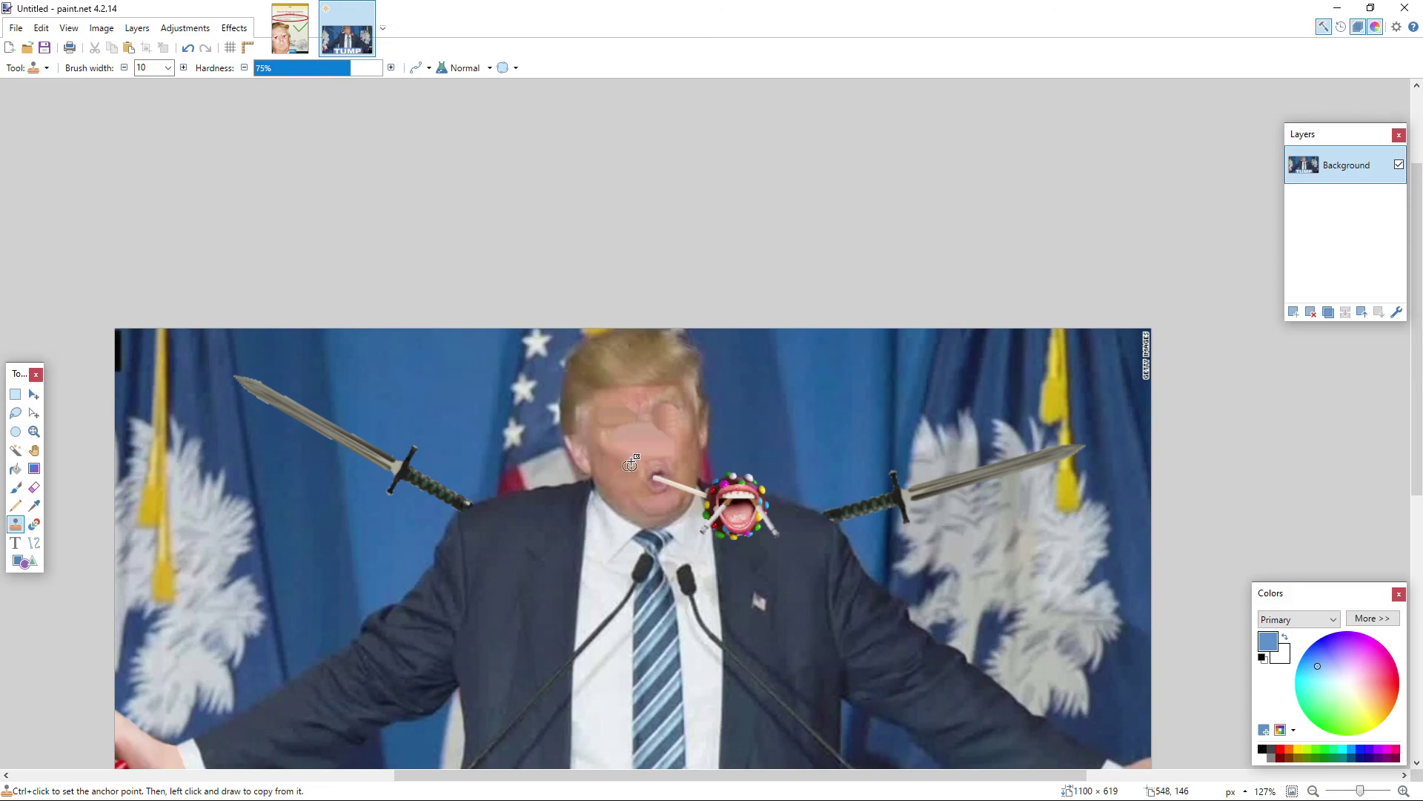
Step: Save the image as tump.png in the Pictures folder with auto-detected bit depth
scroll(718, 408, "down", 3)
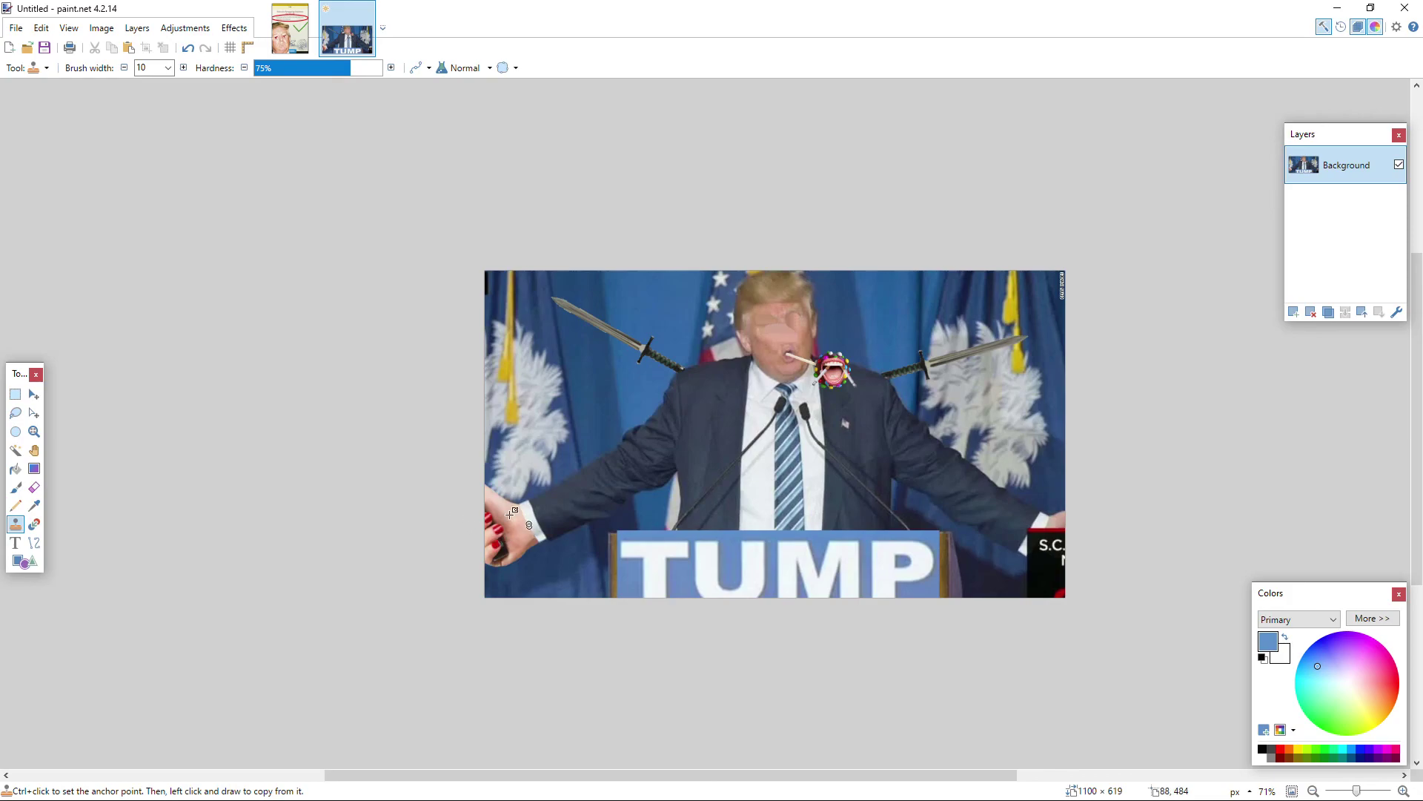
key("ctrl+s")
type("t")
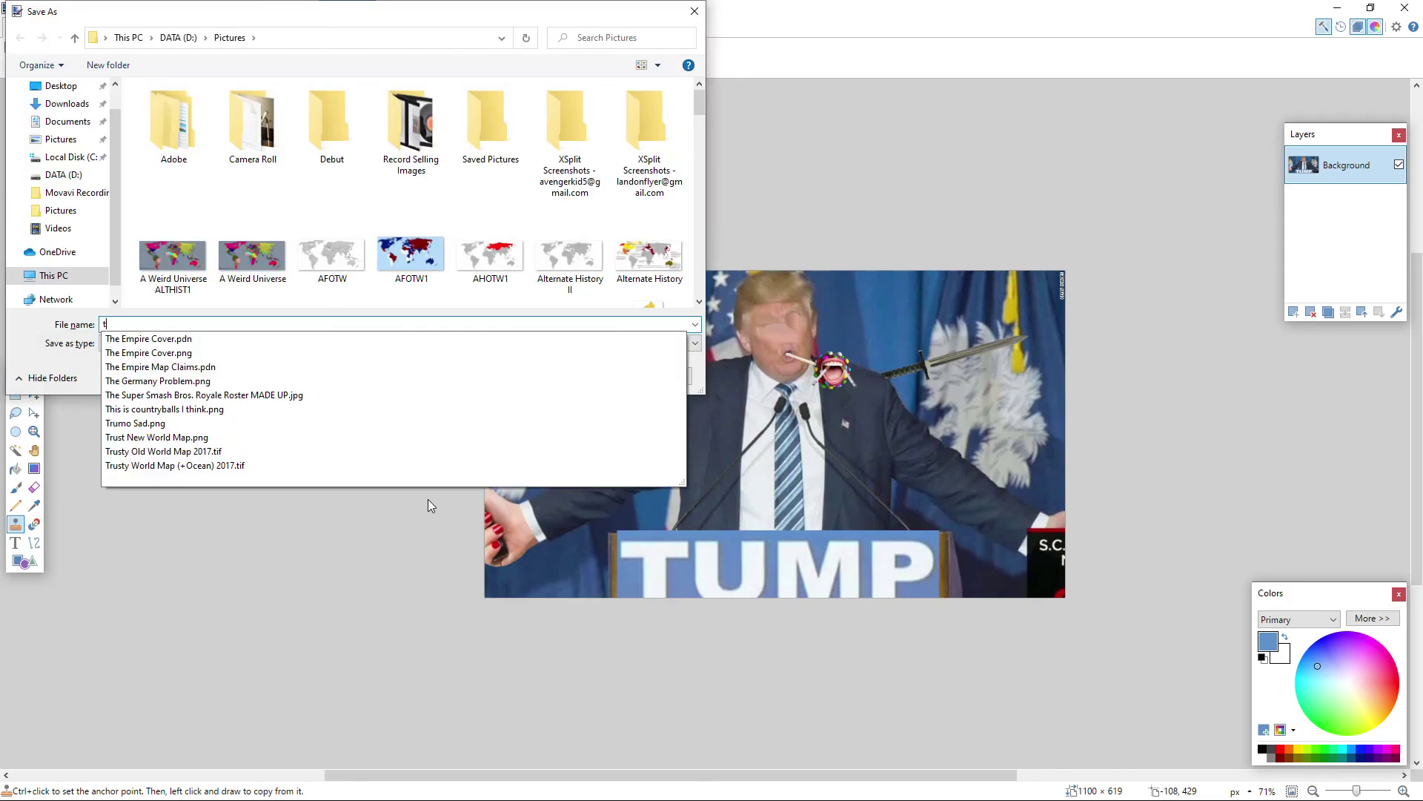
type("ump")
key("Return")
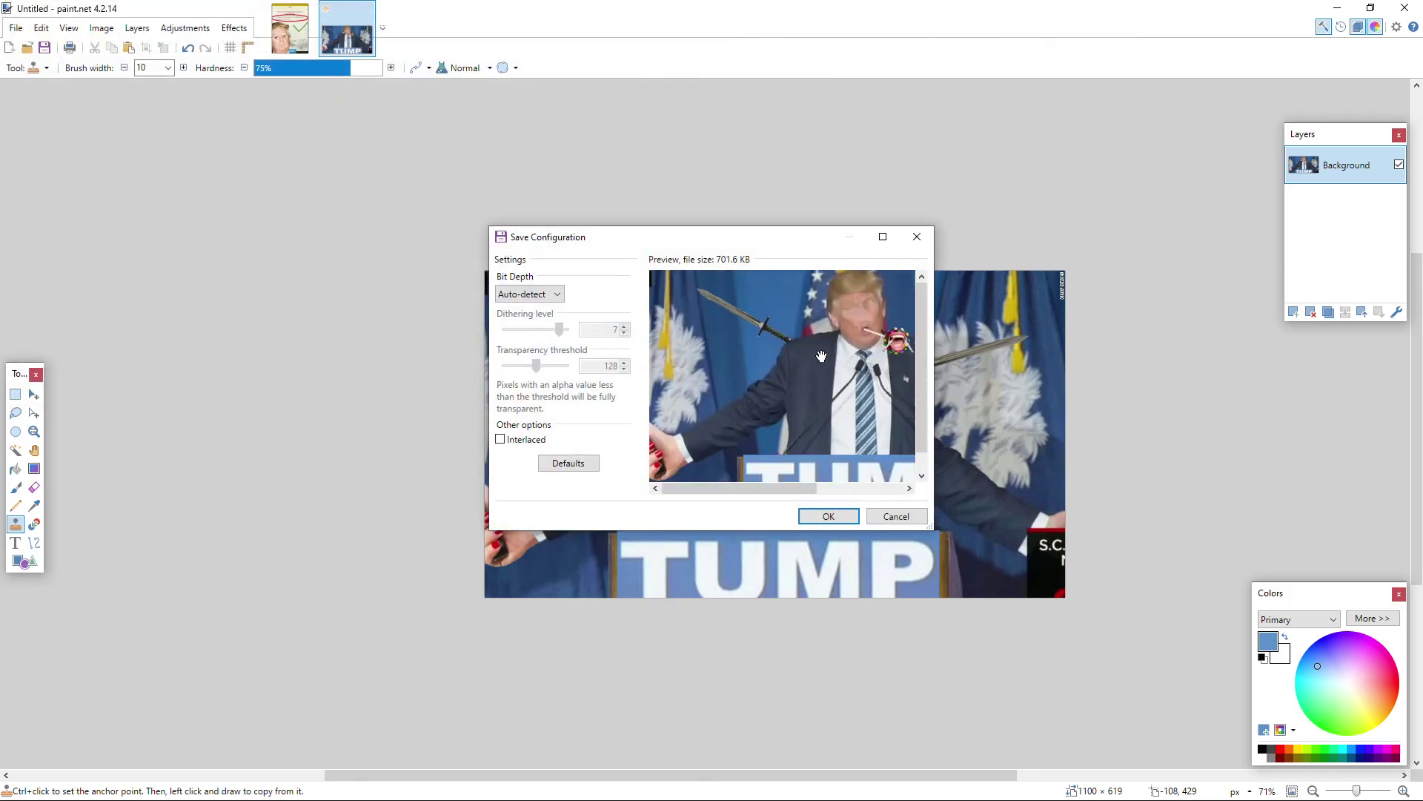
left_click(820, 517)
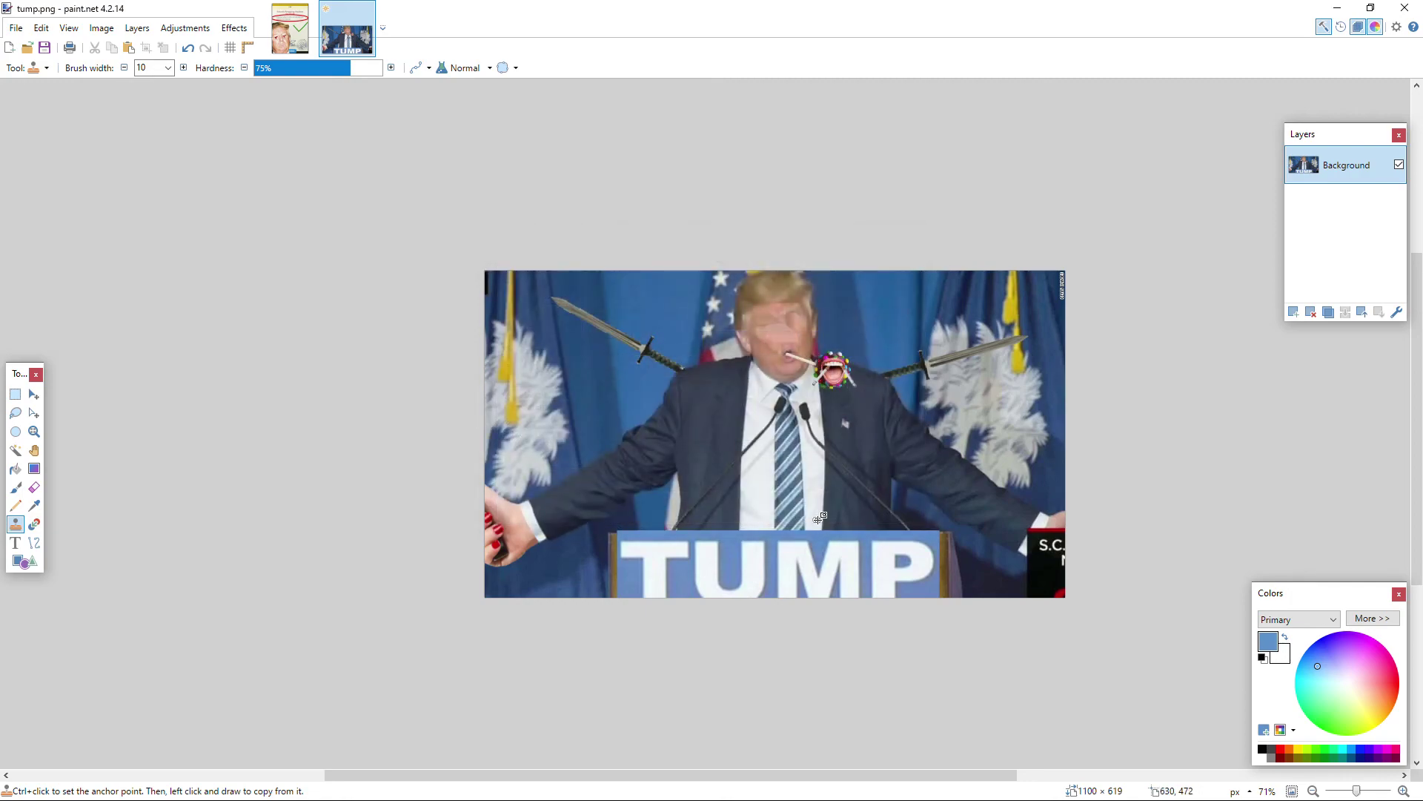